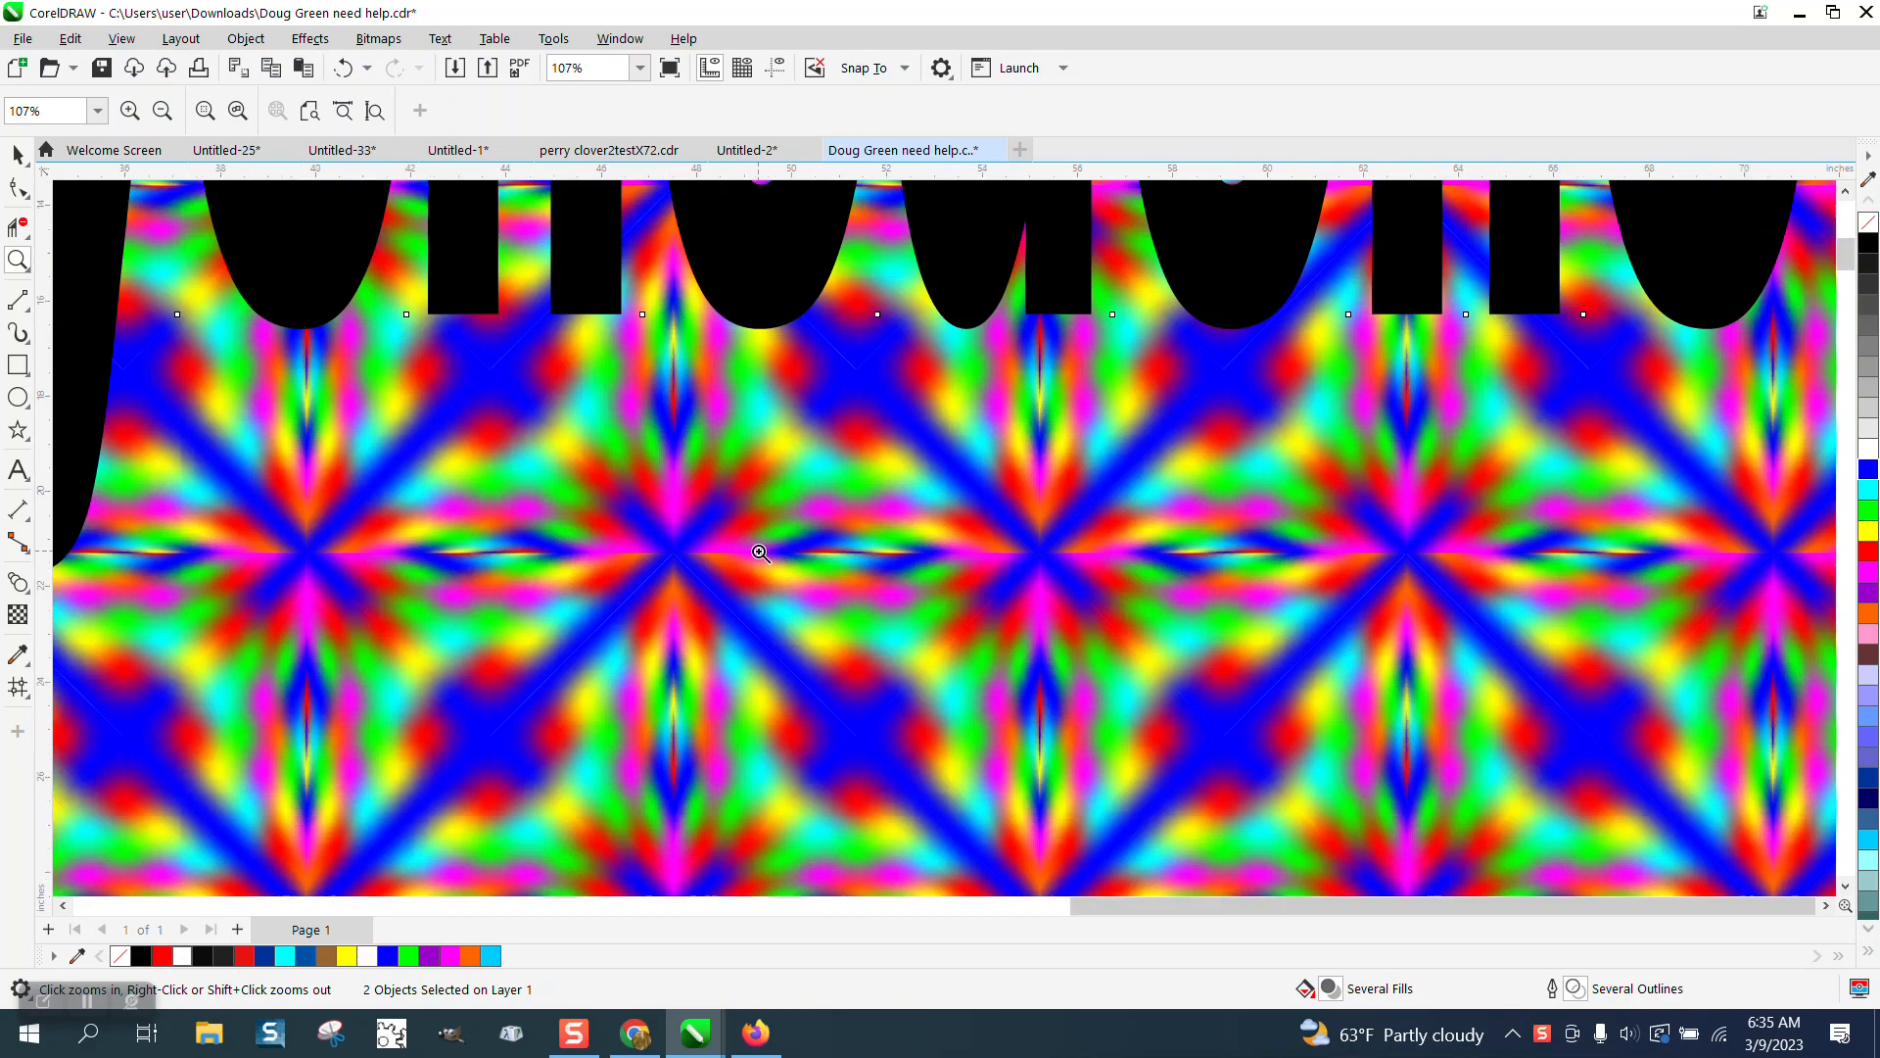
Zoom in and out across the existing artwork to examine its patterns and layout.
right_click(770, 504)
click(769, 504)
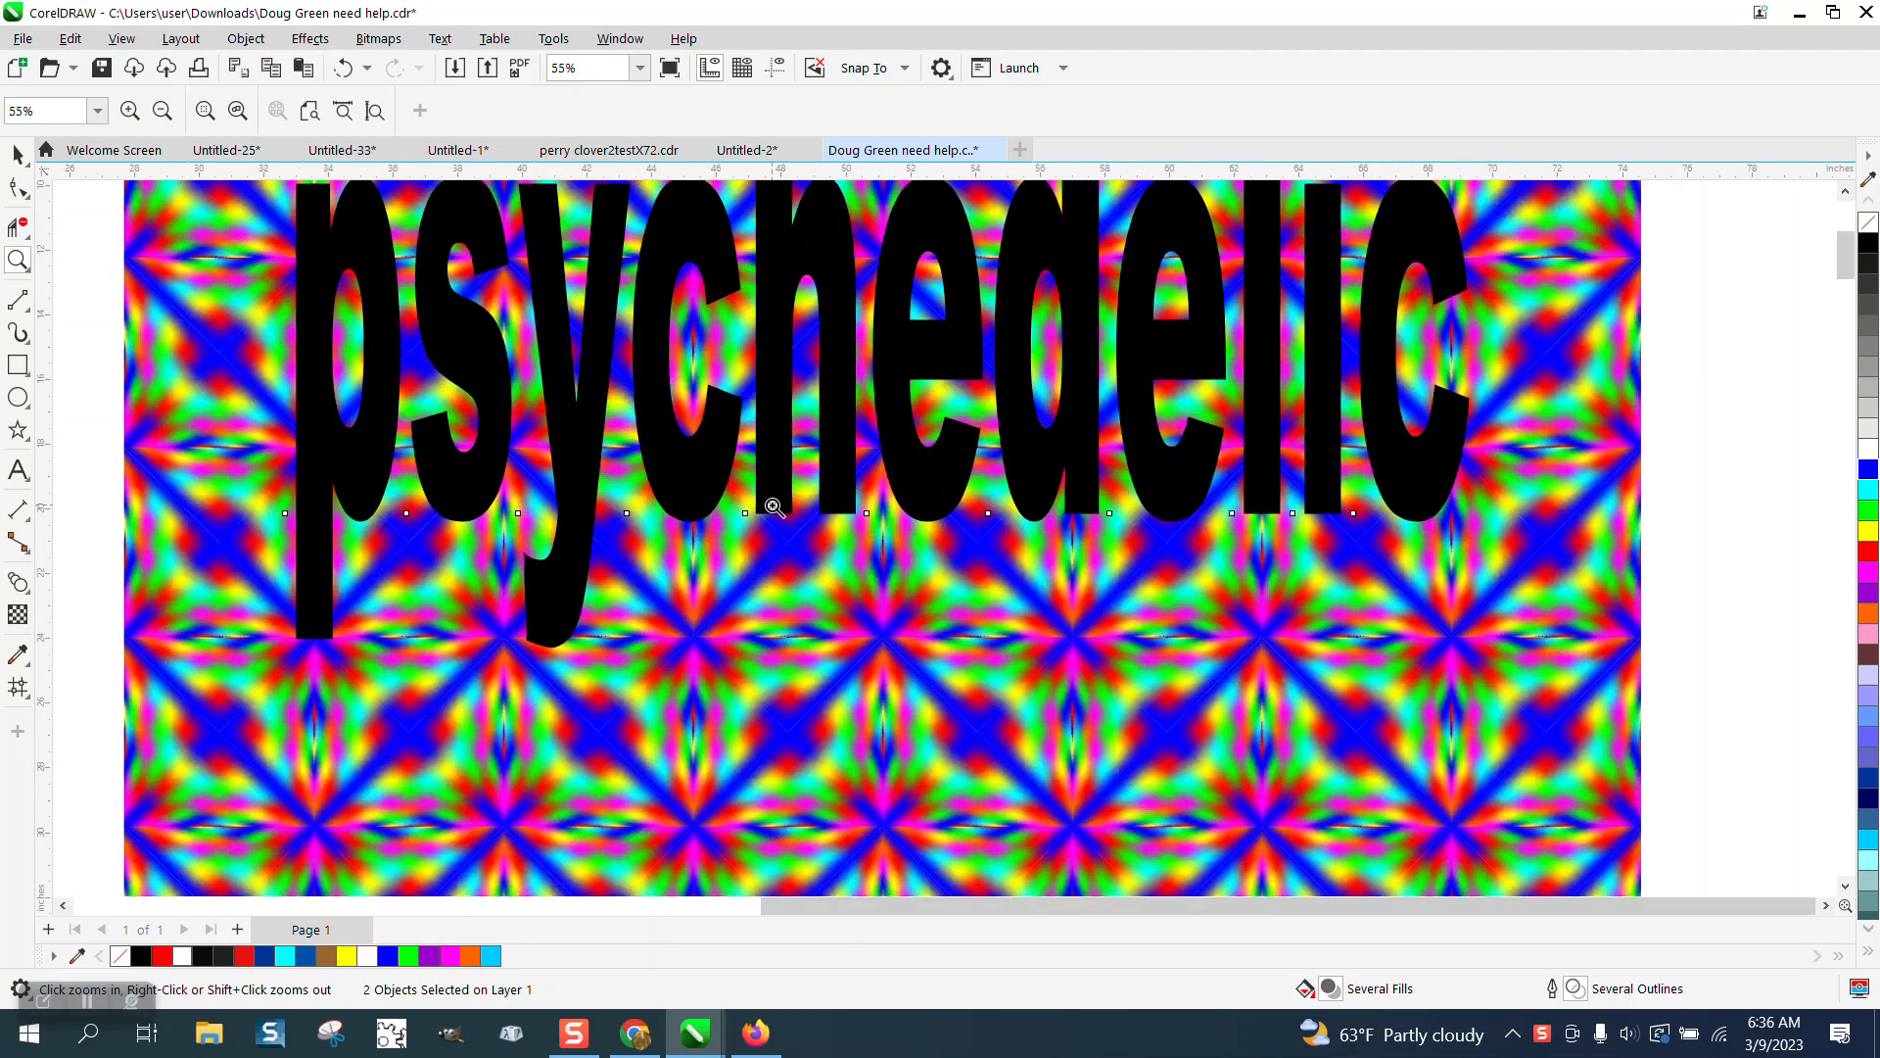
right_click(770, 505)
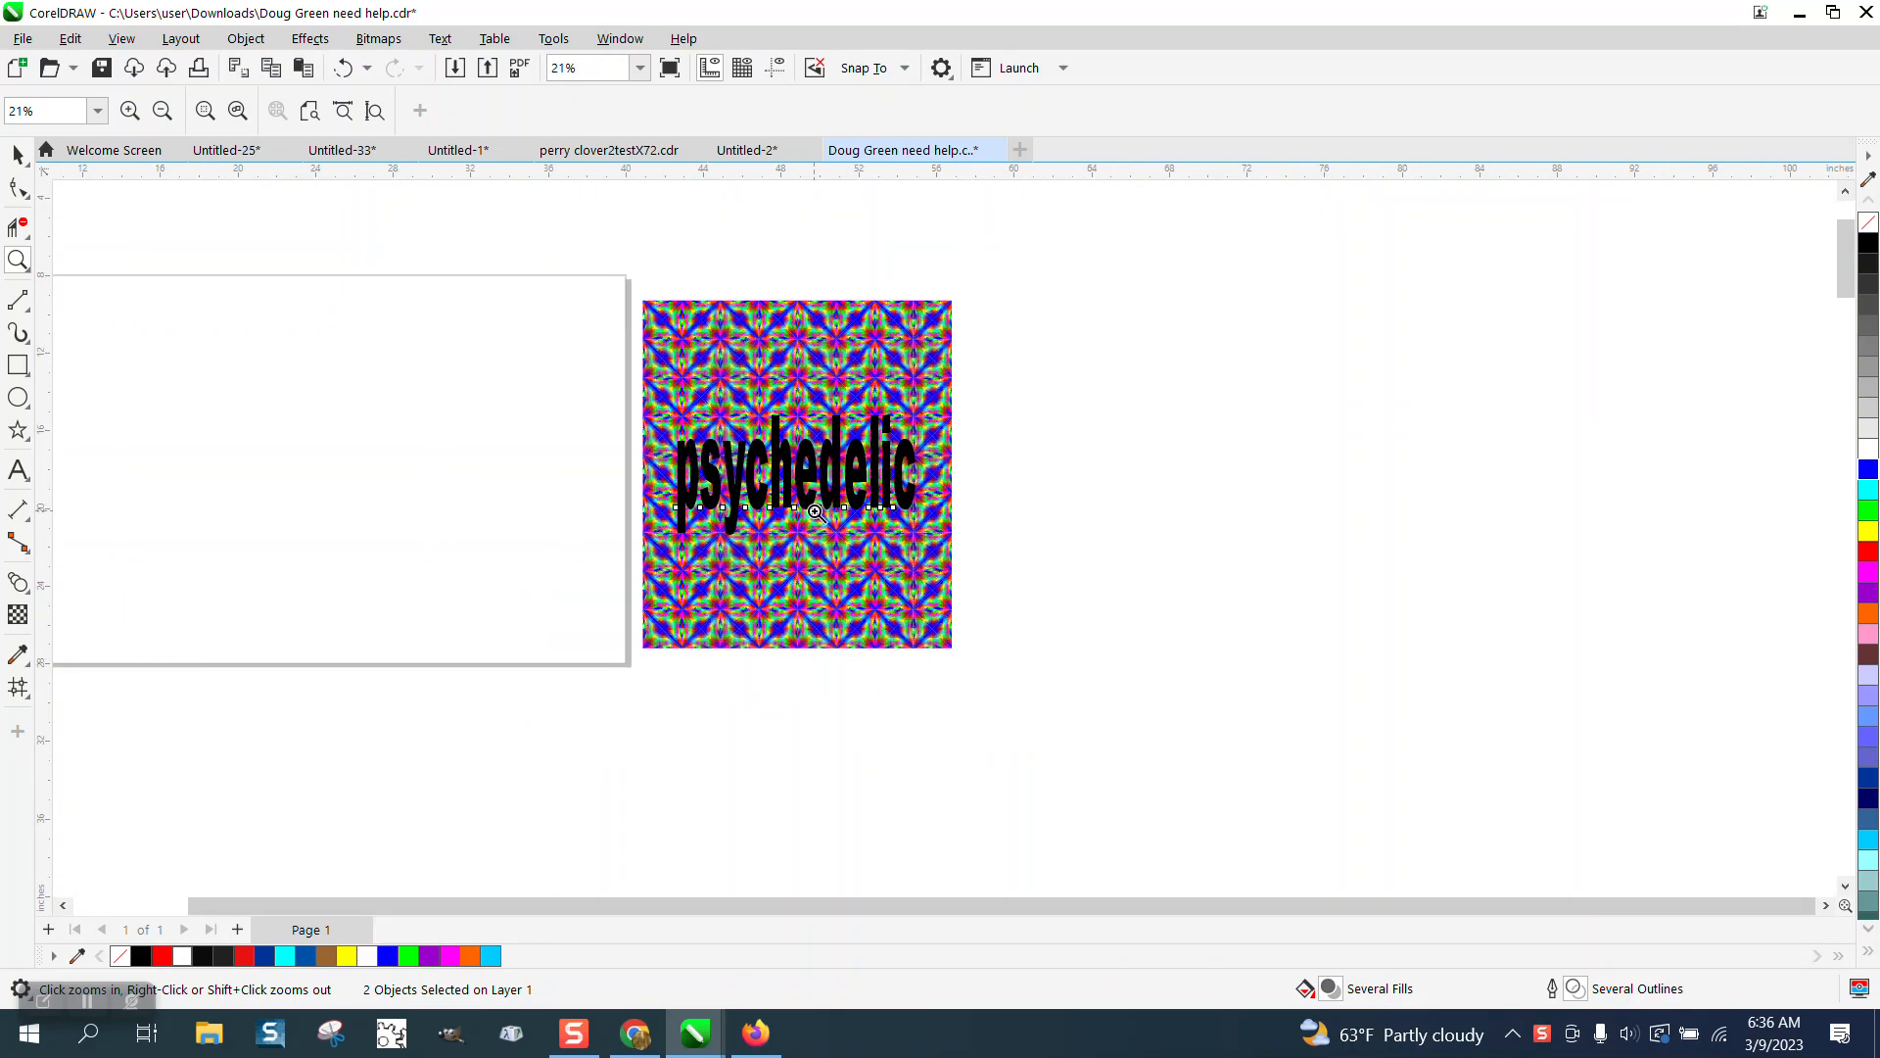
right_click(805, 509)
drag(150, 393, 68, 474)
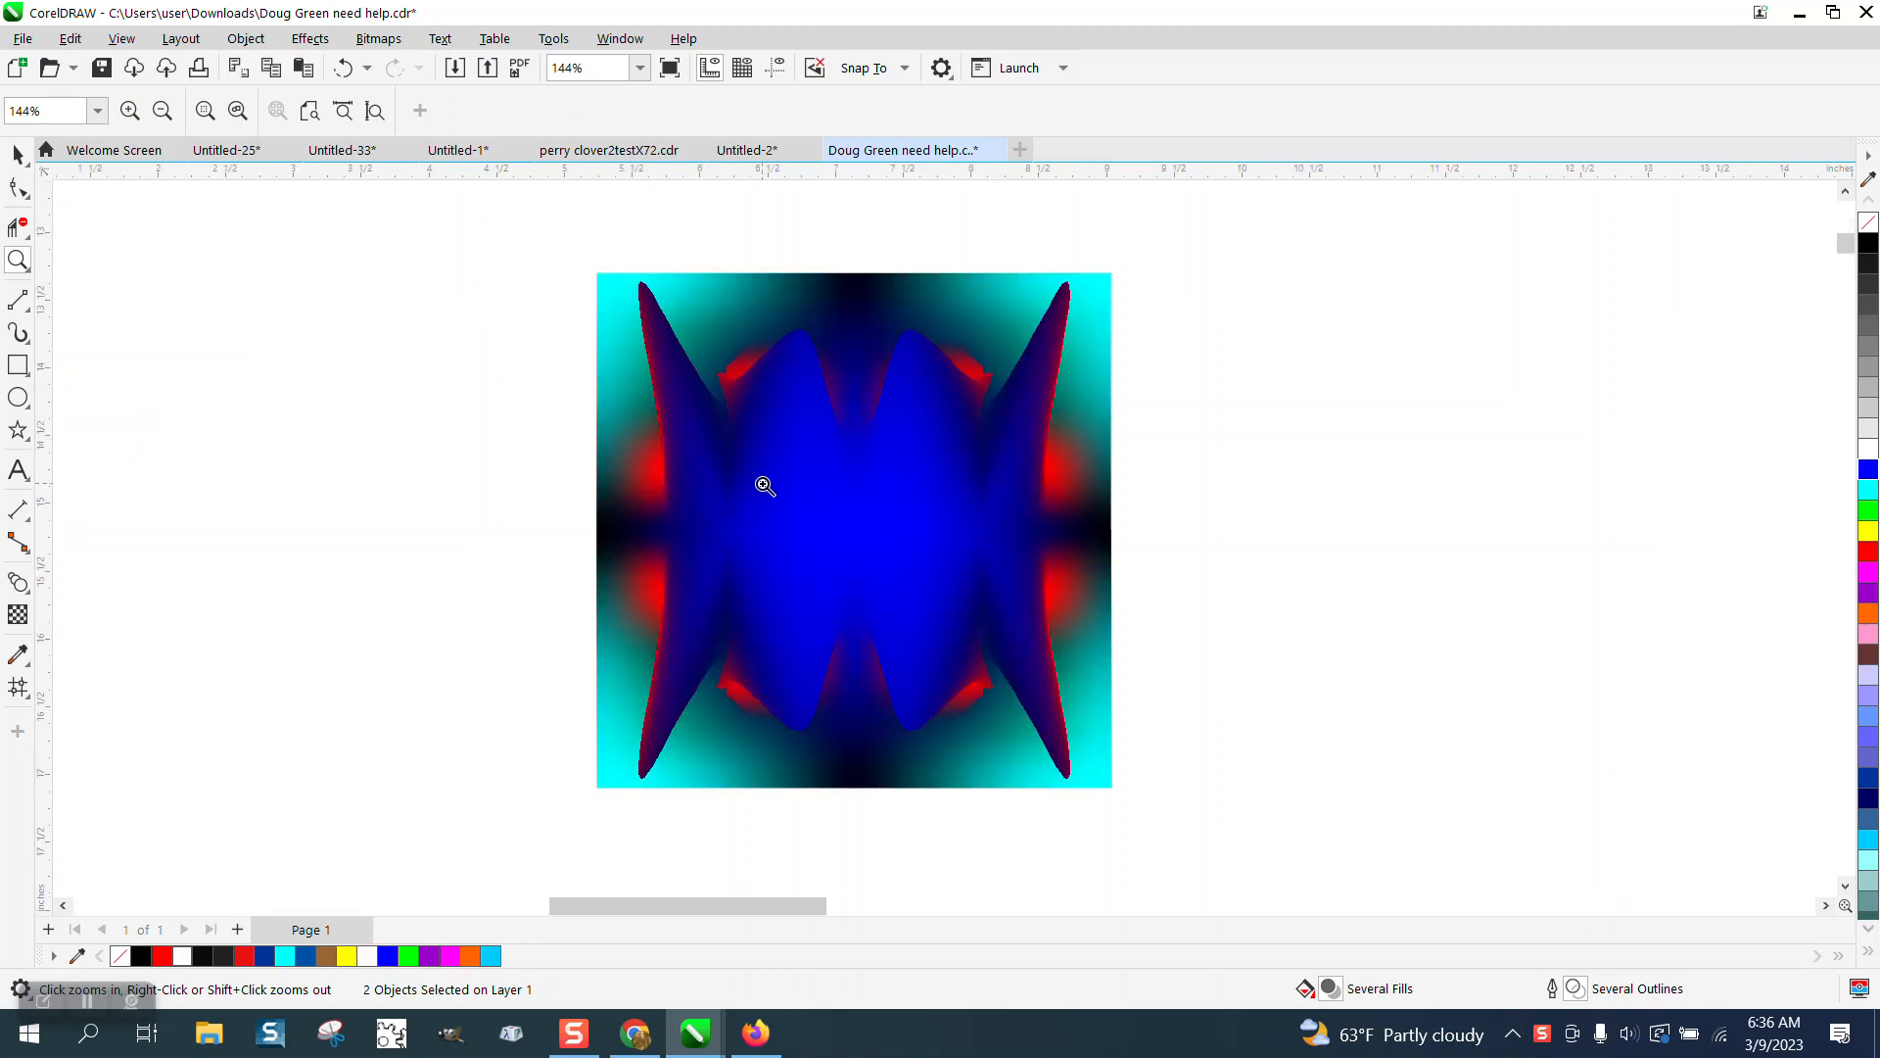
right_click(647, 492)
right_click(495, 456)
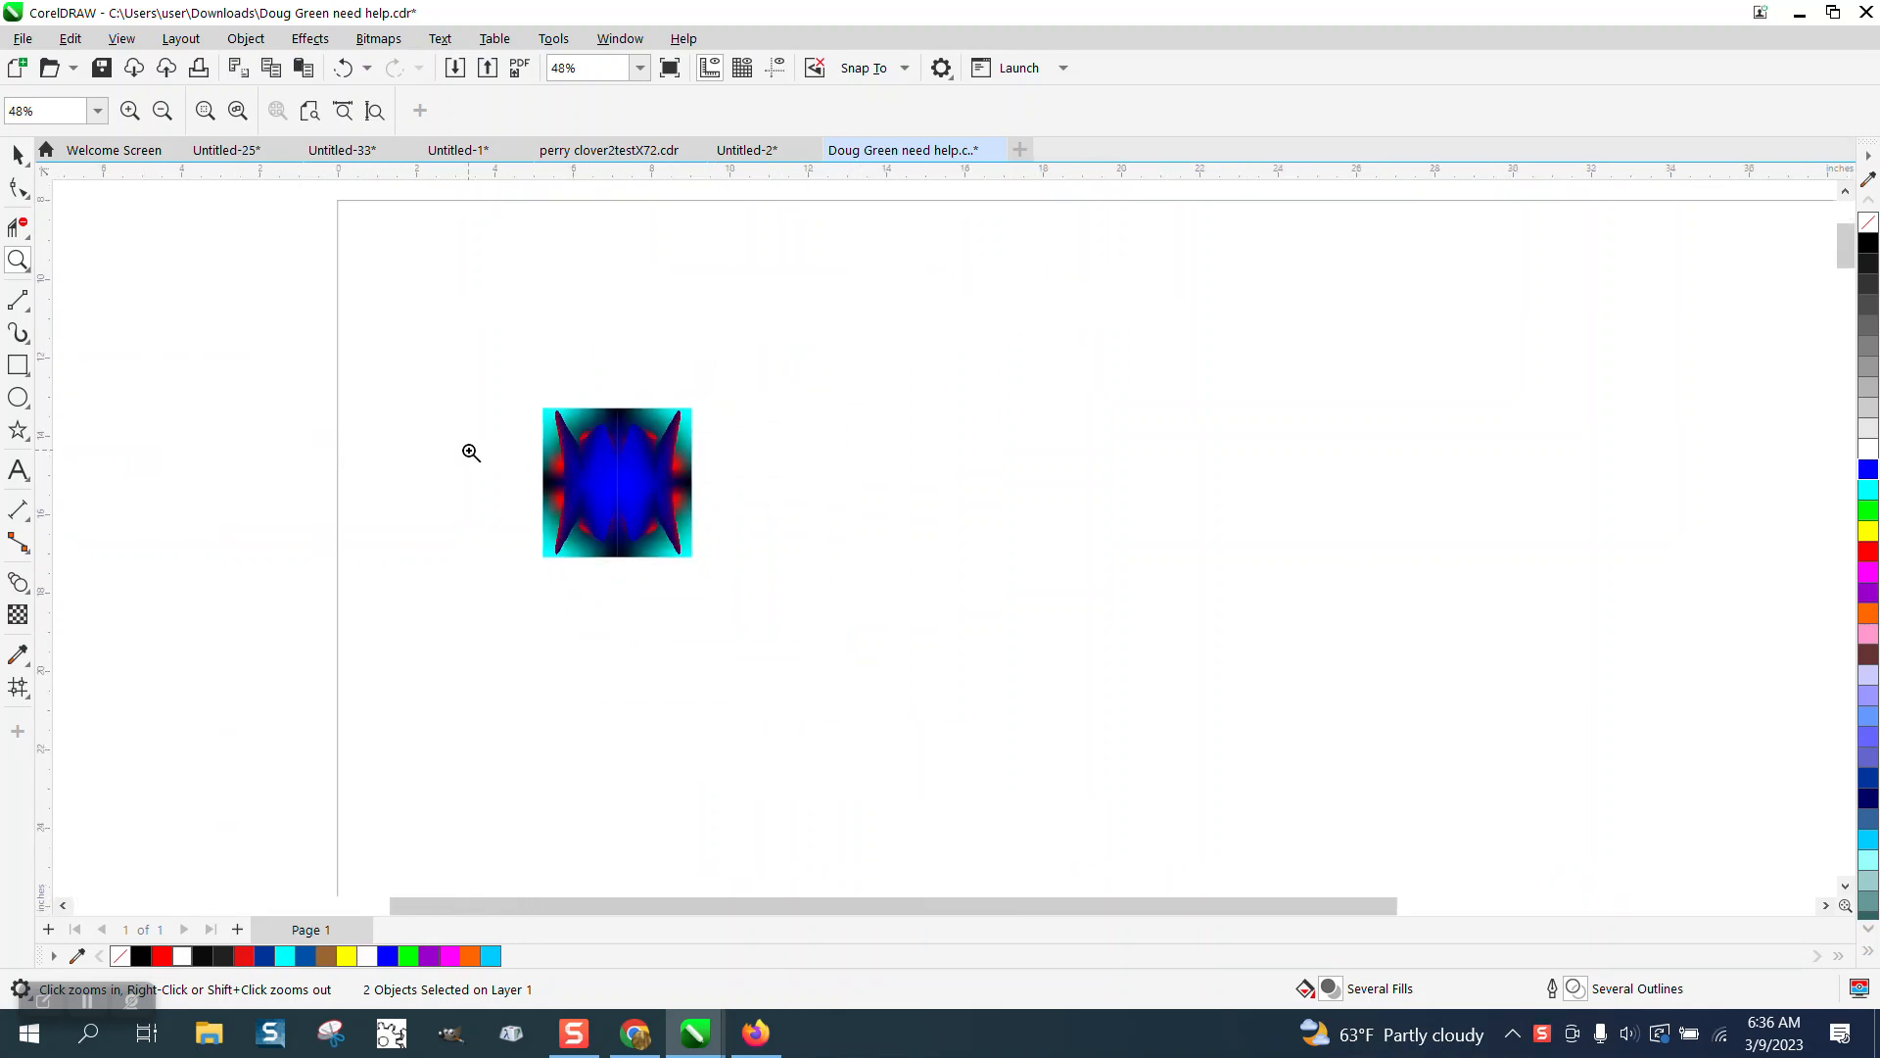
right_click(545, 477)
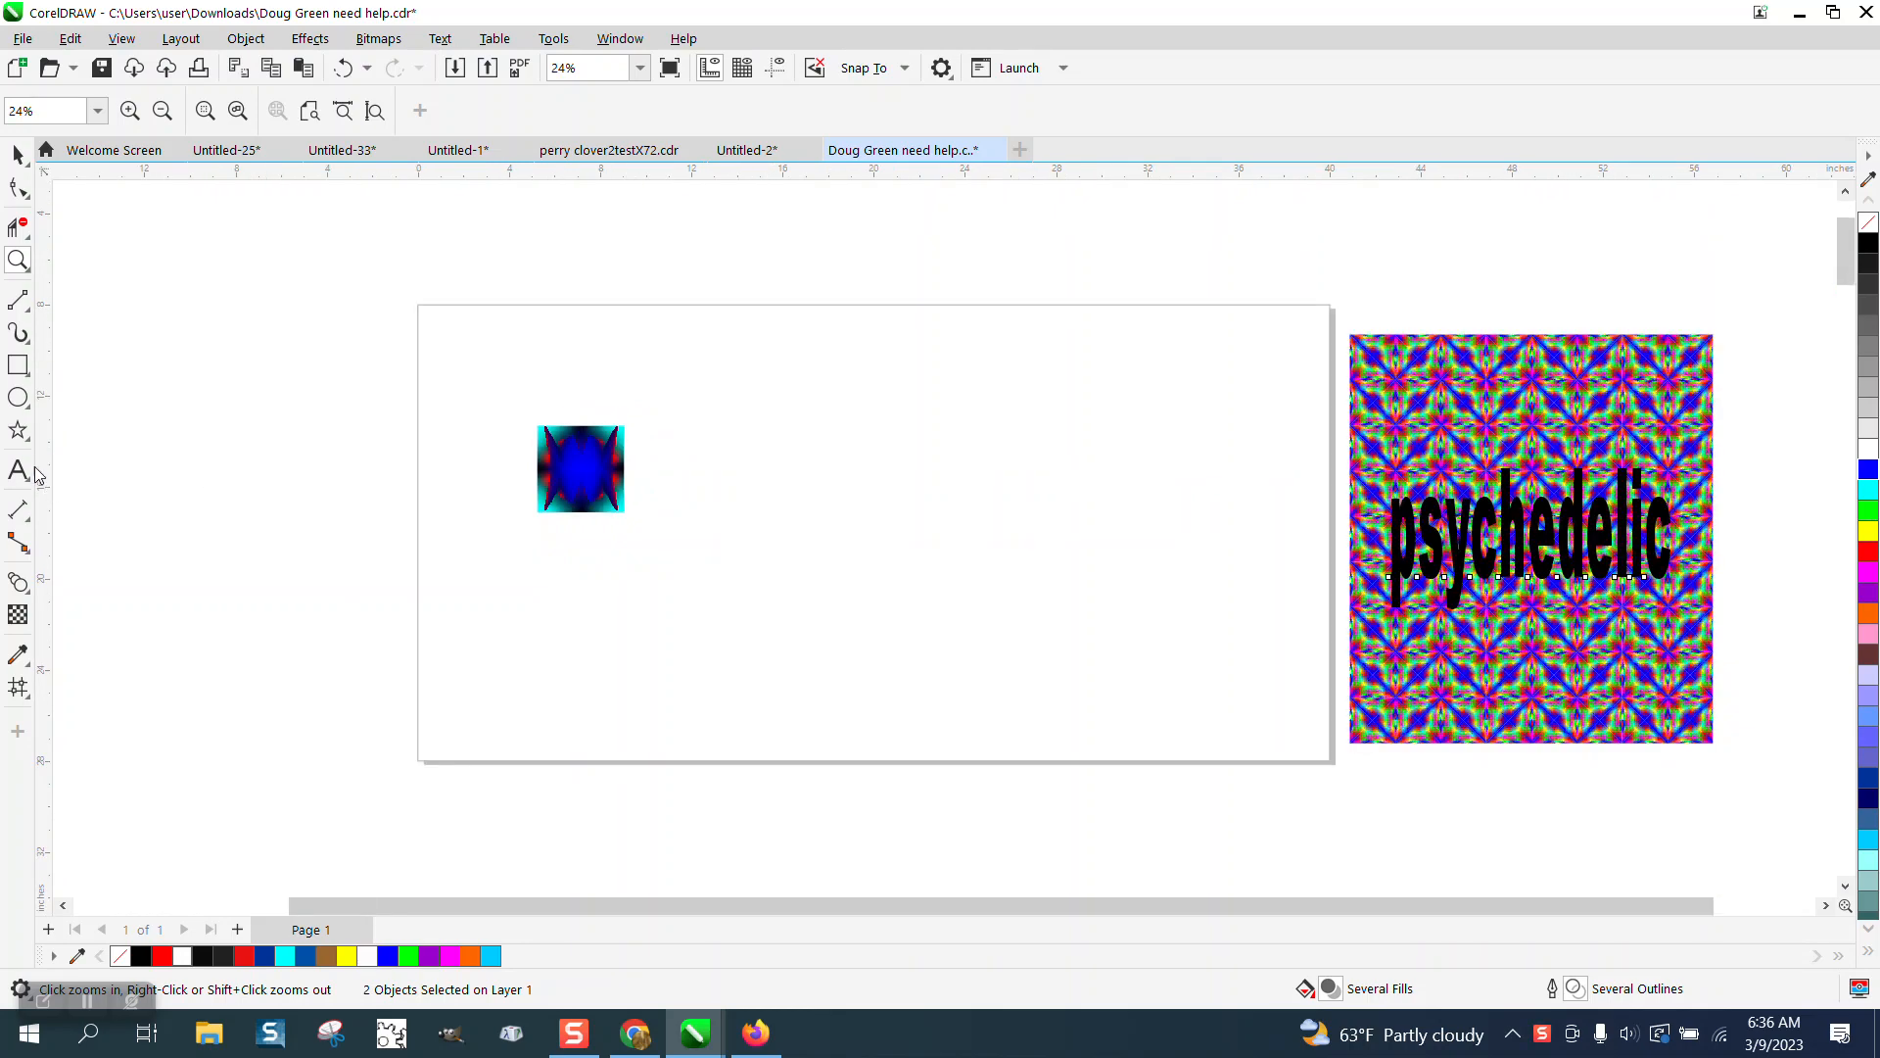
Draw a square about 6.2 inches wide and fill it blue.
click(18, 364)
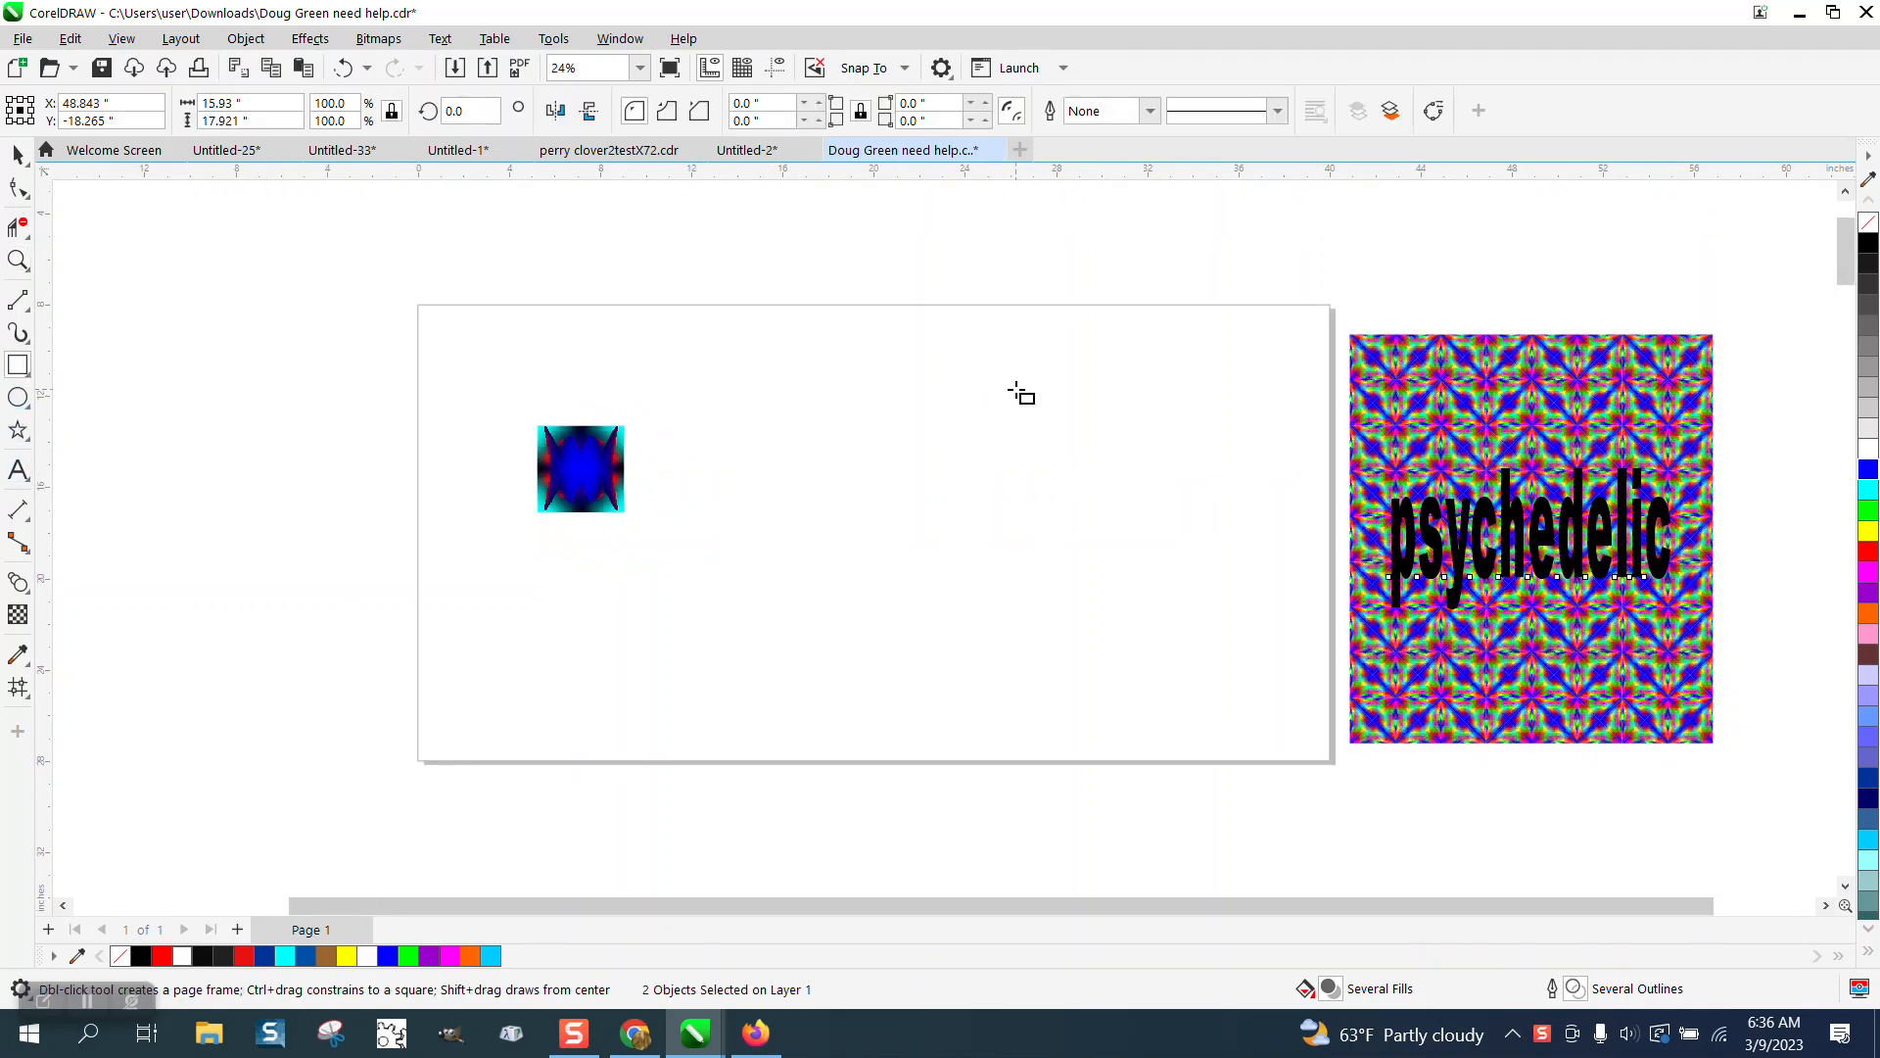
drag(1014, 390, 872, 533)
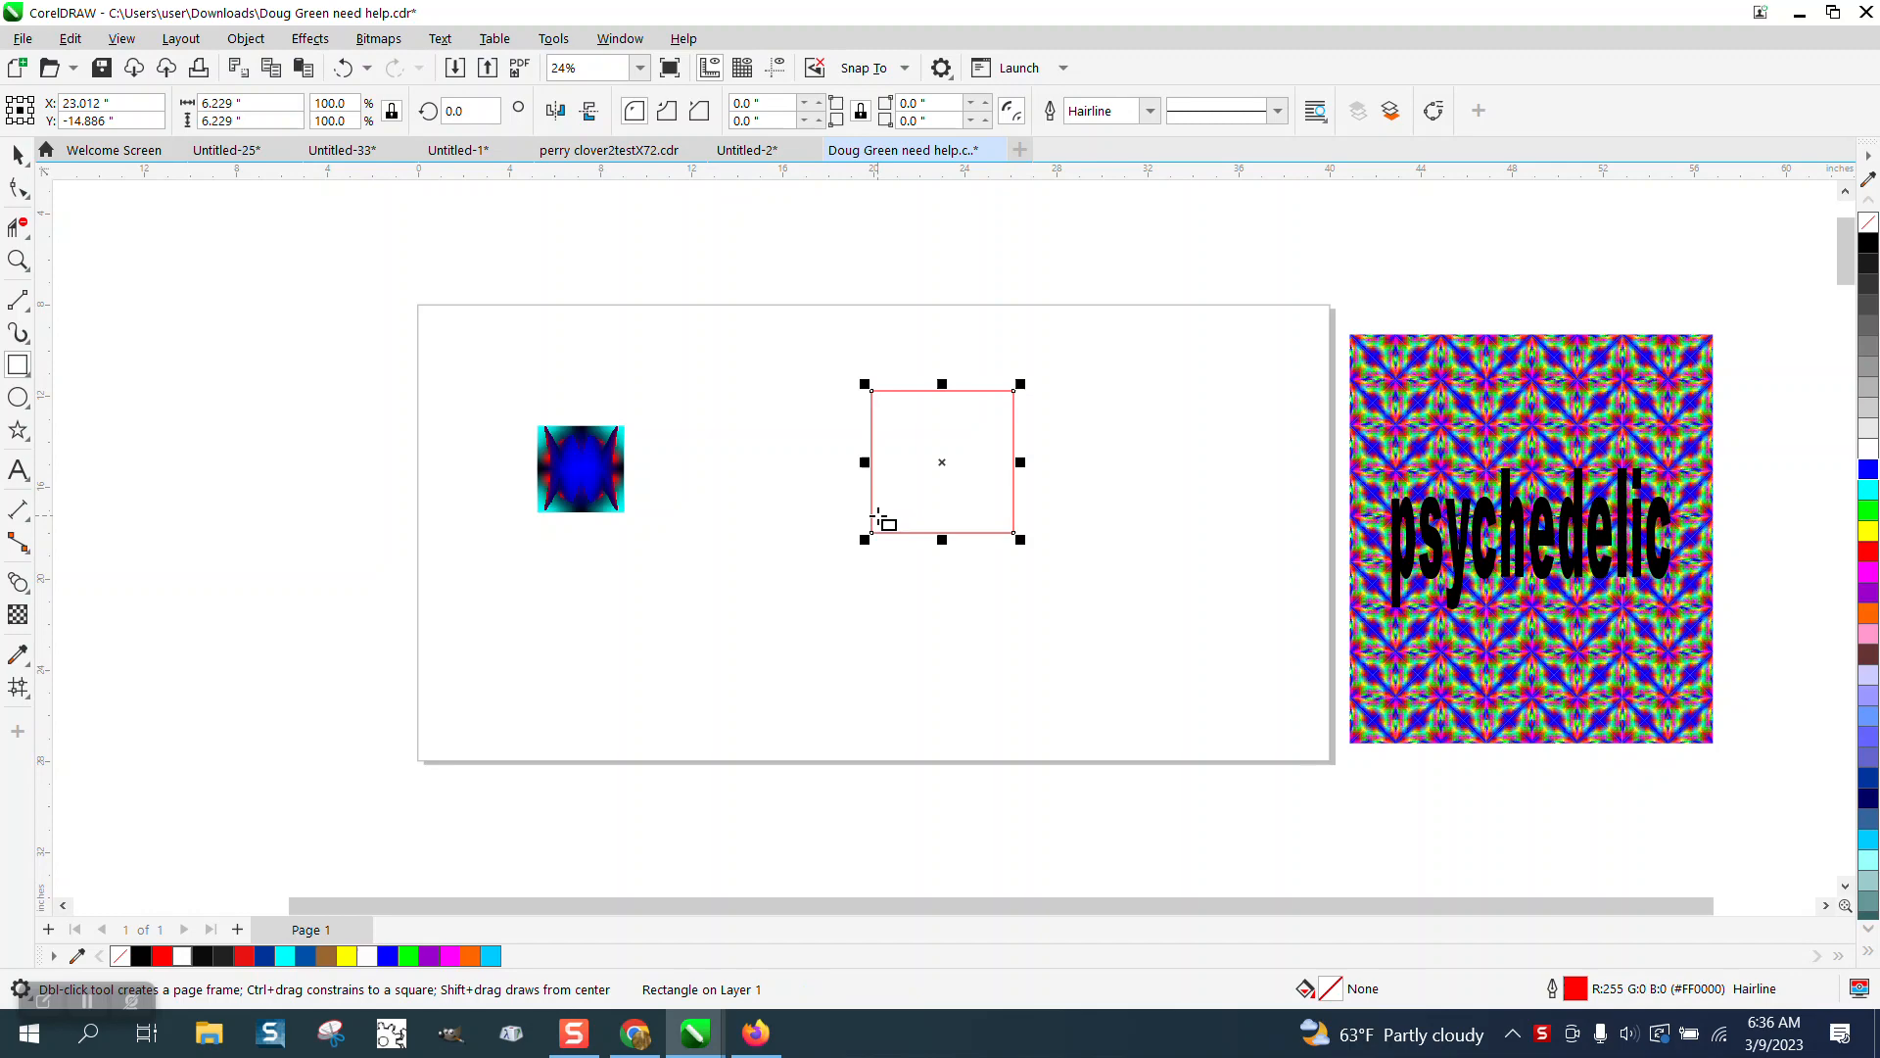
click(1870, 468)
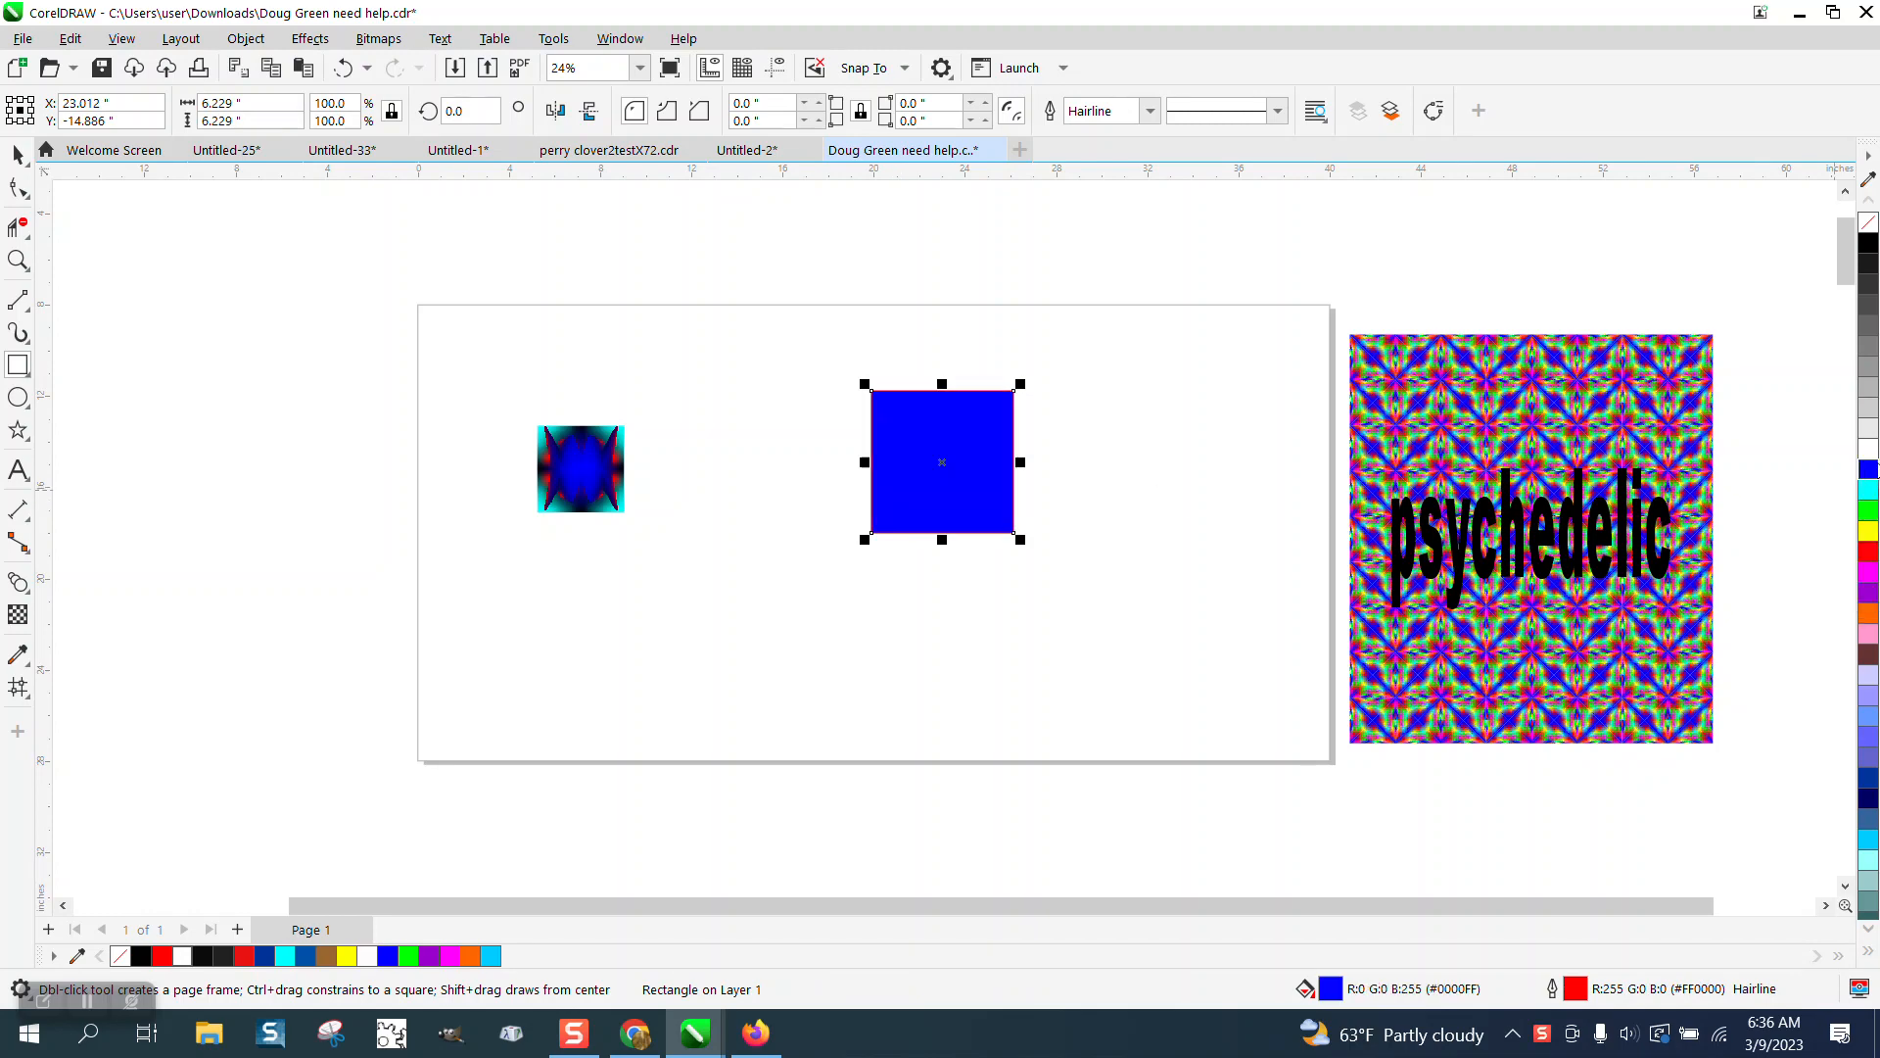
right_click(1869, 222)
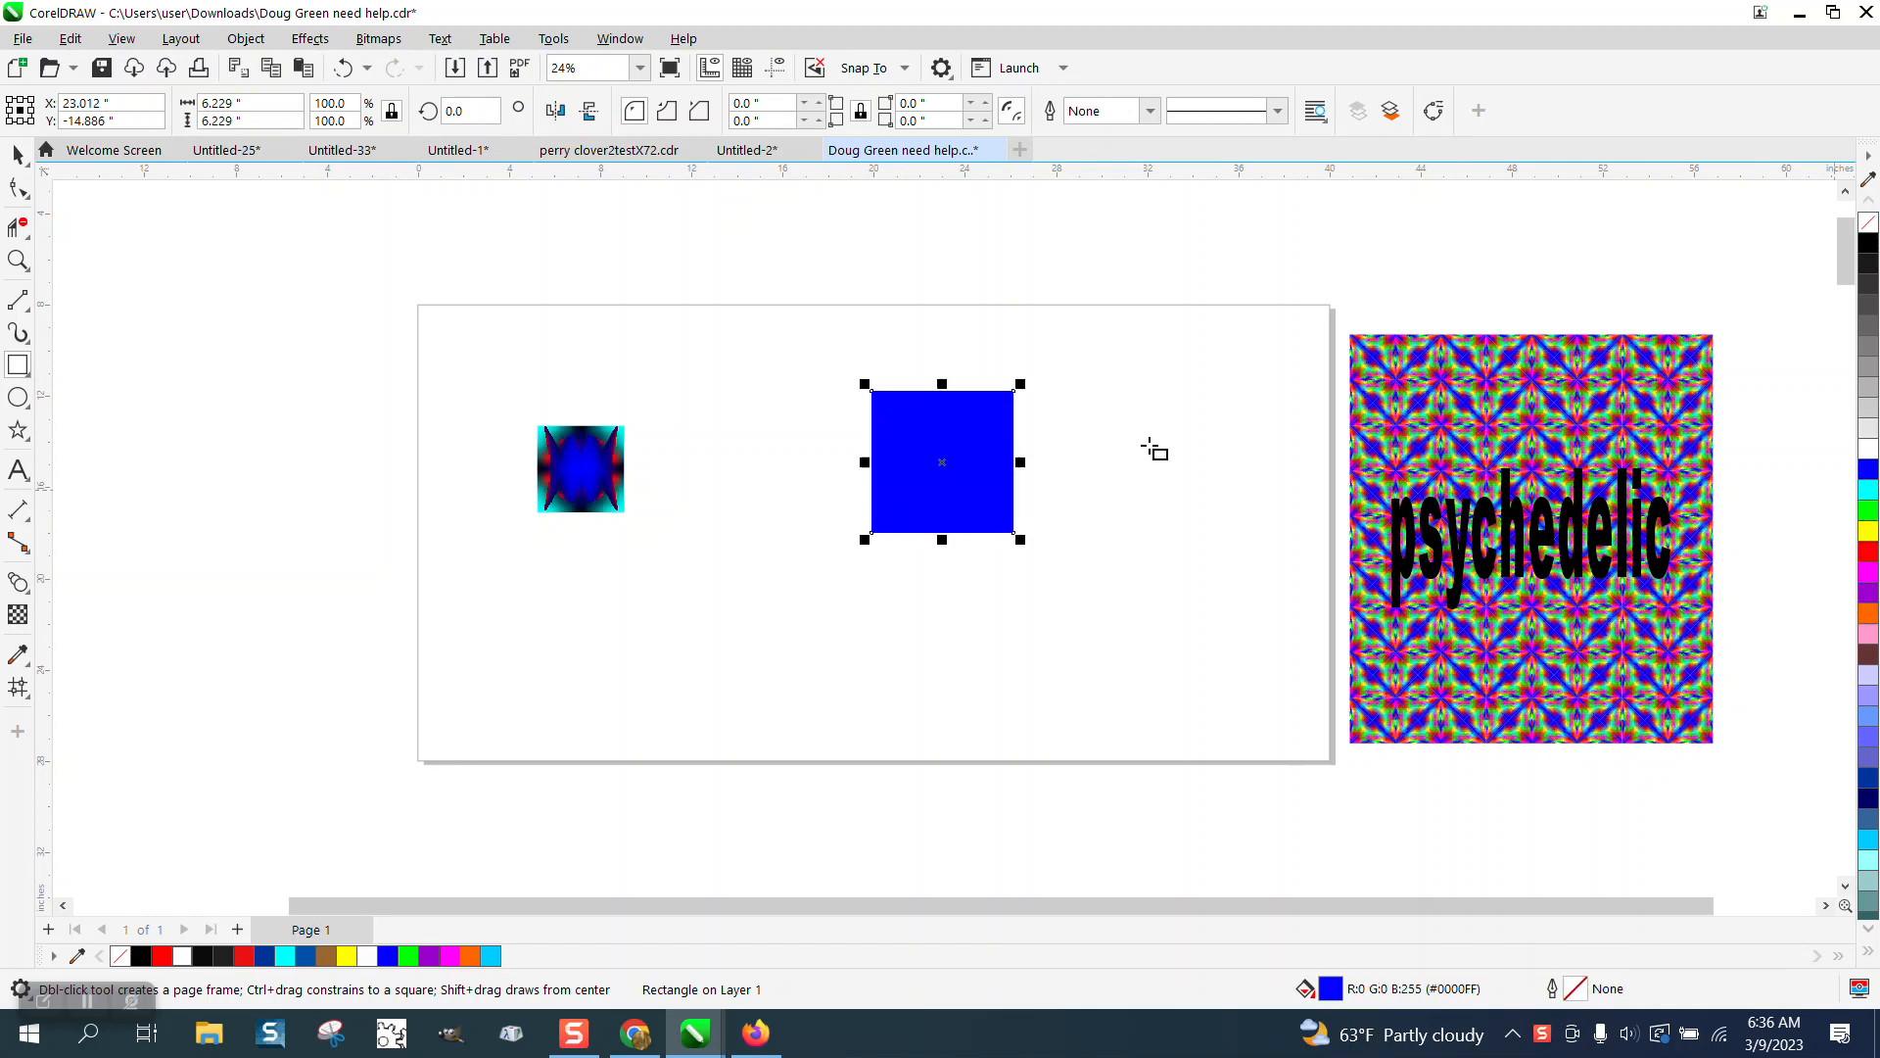
Remove the square's outline, center it on the page, and place a duplicate beside it.
key(p)
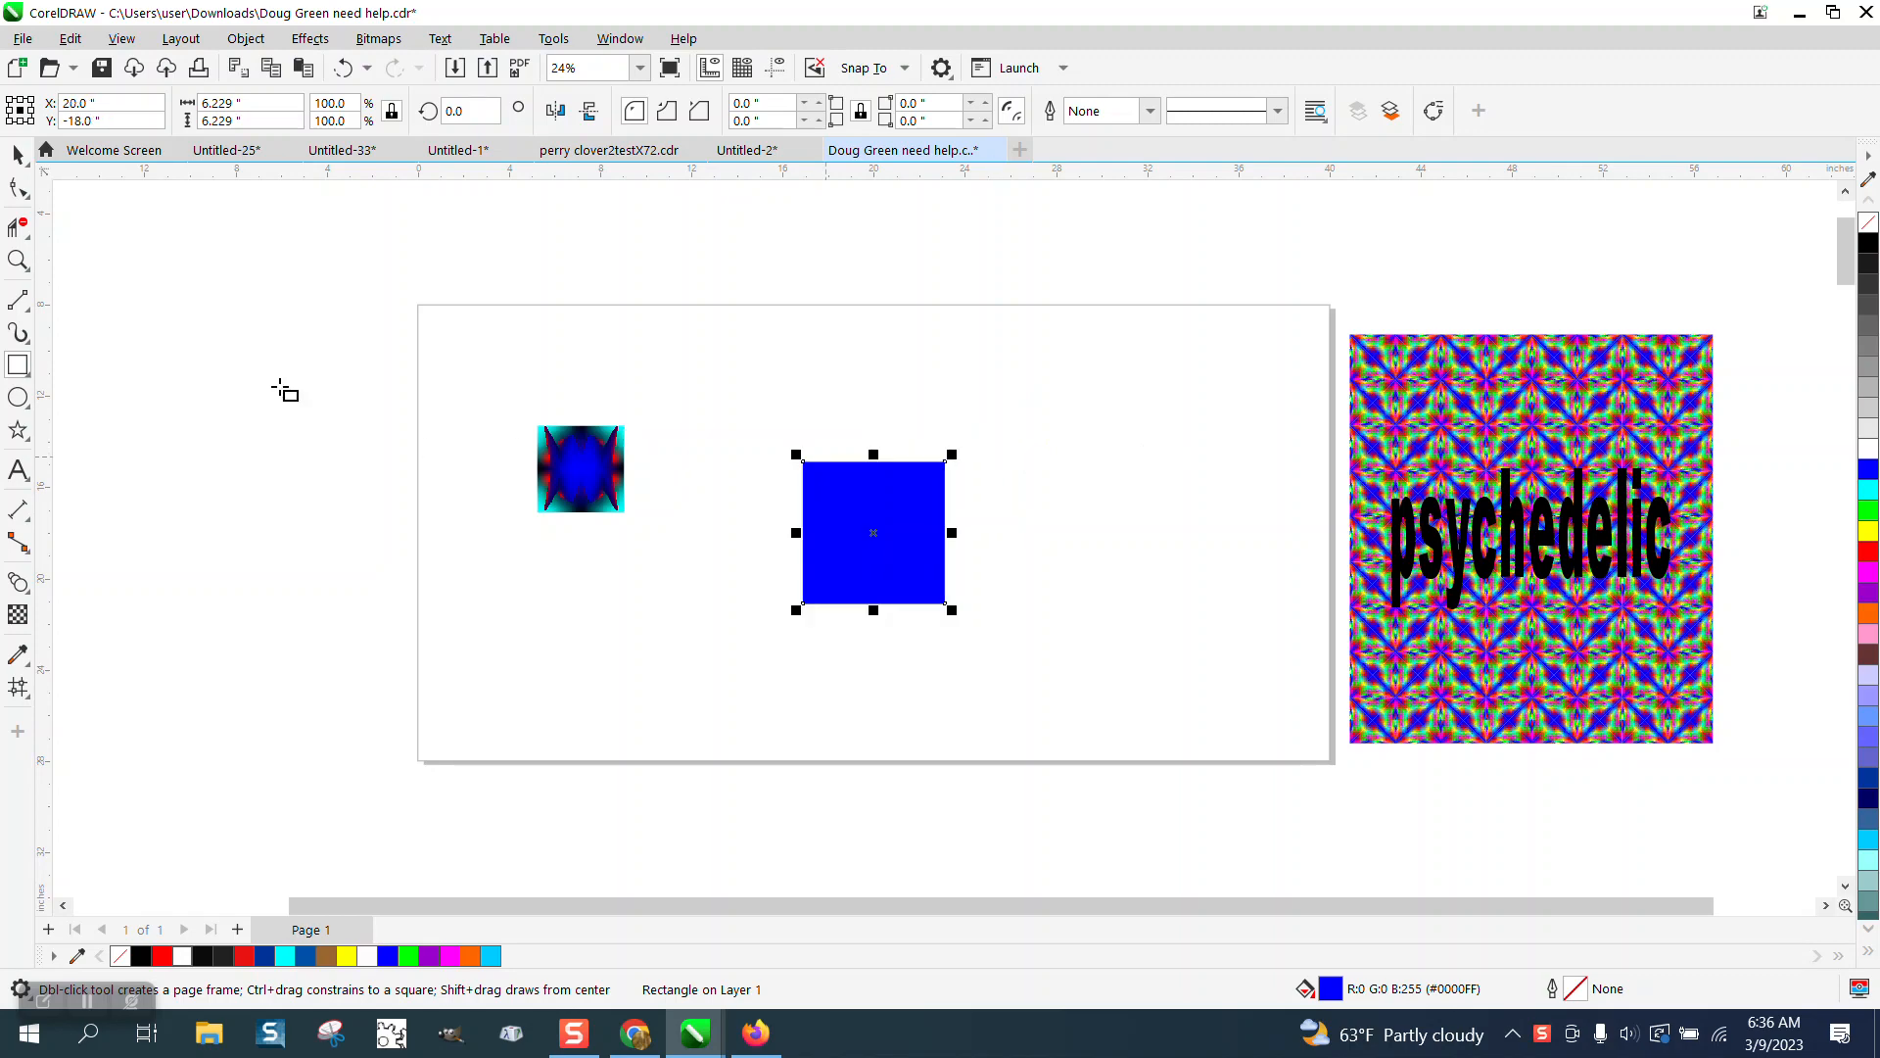
click(18, 259)
drag(786, 451, 1040, 634)
click(27, 699)
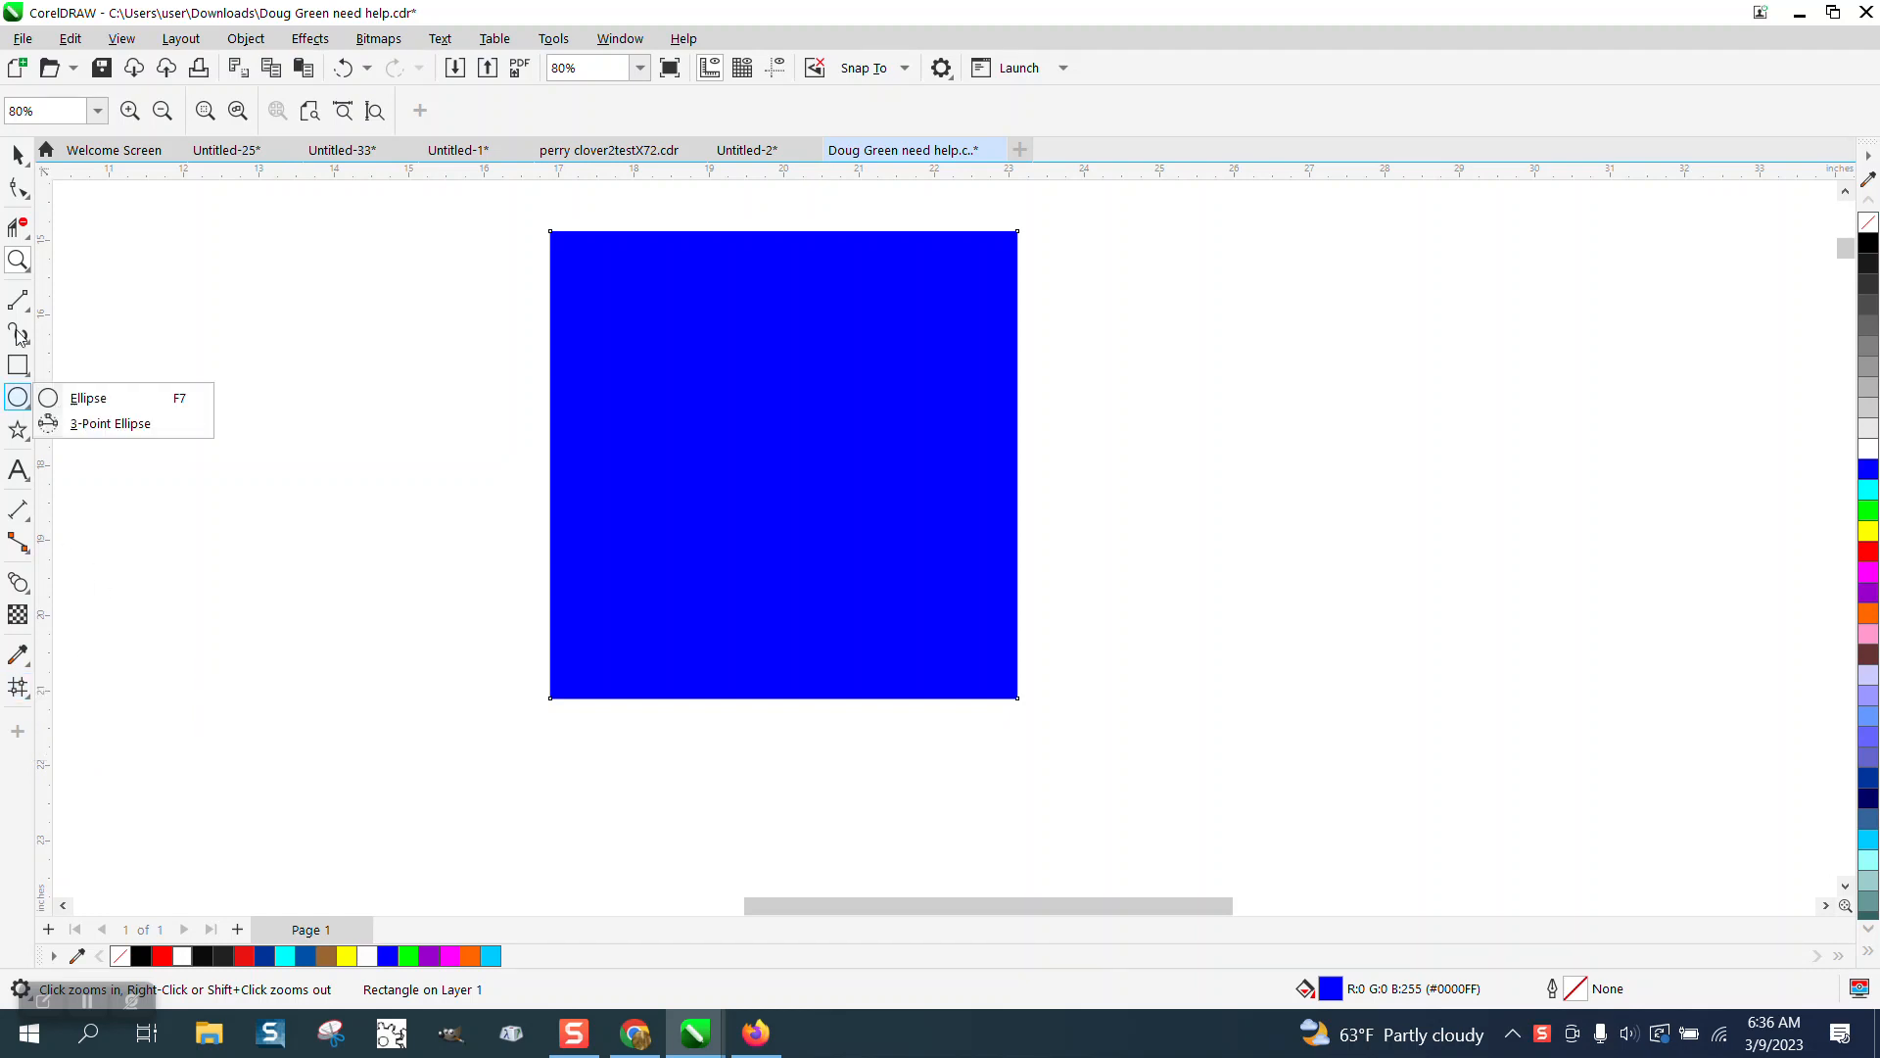
click(58, 156)
click(816, 399)
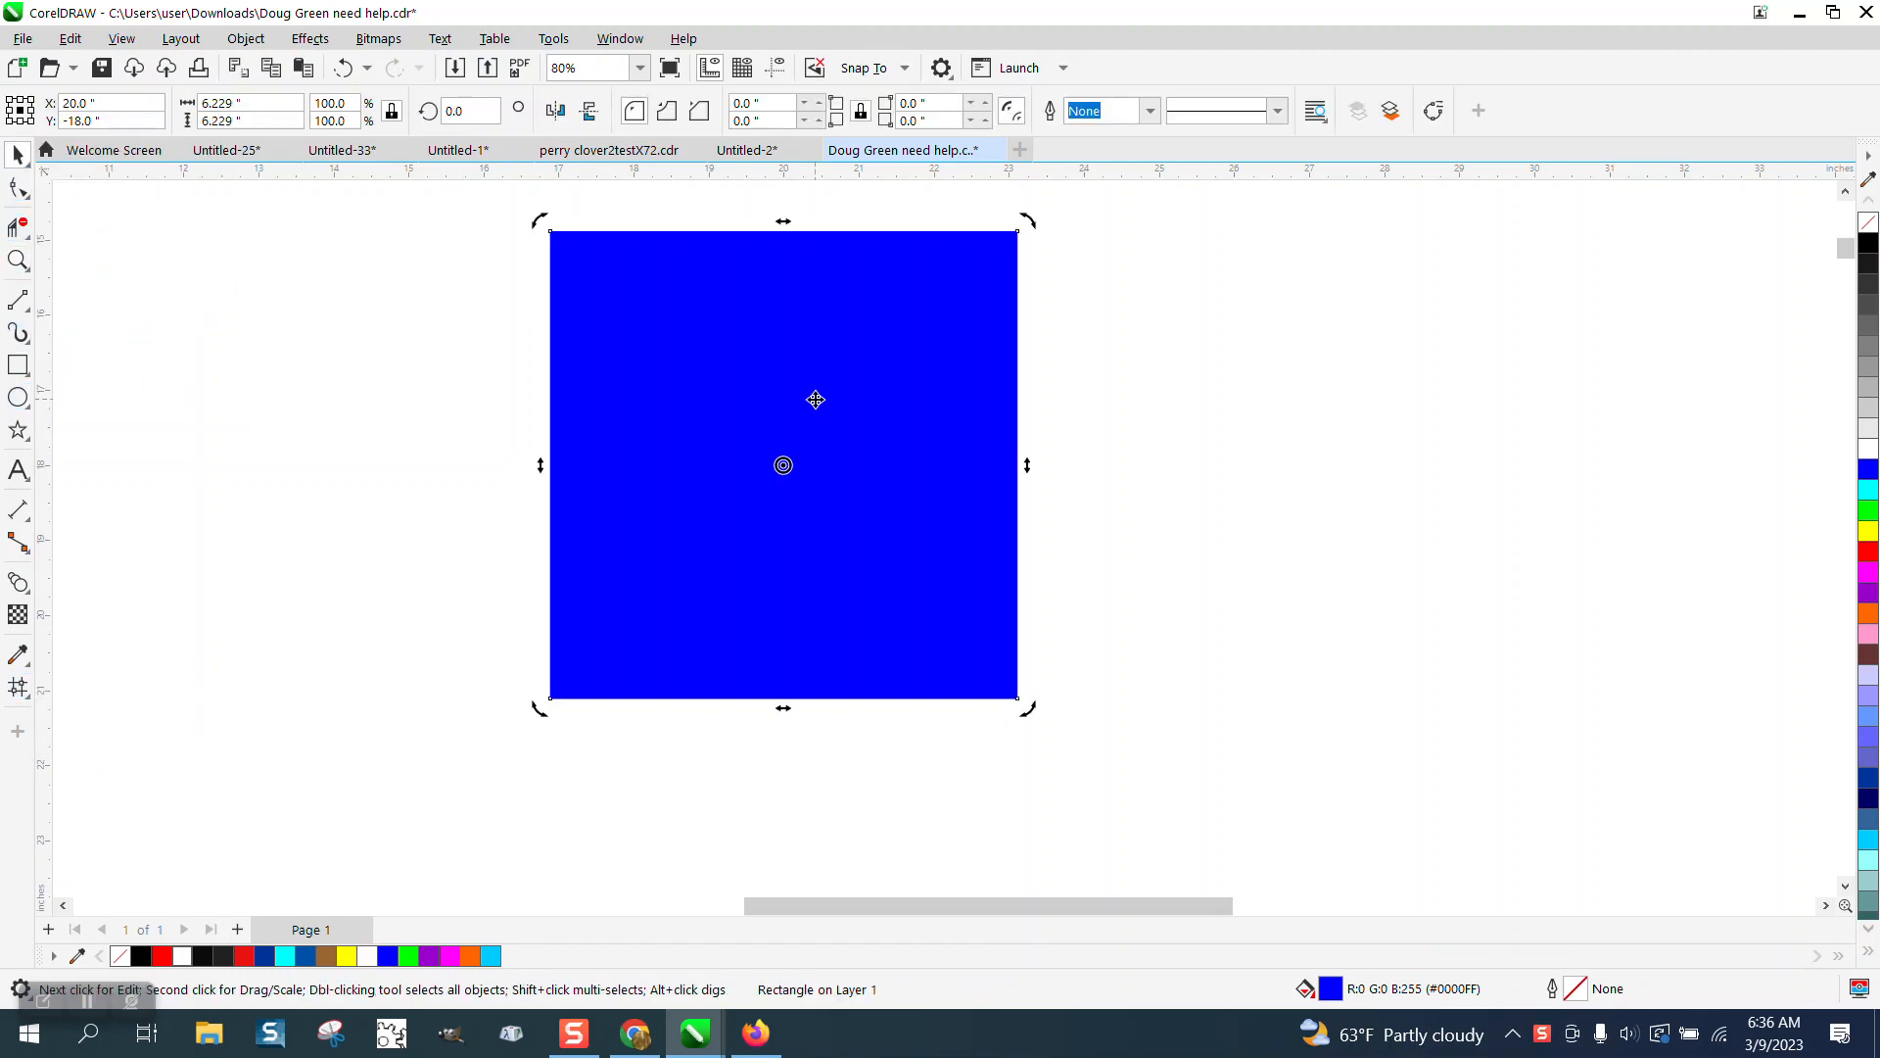
drag(799, 461, 1332, 461)
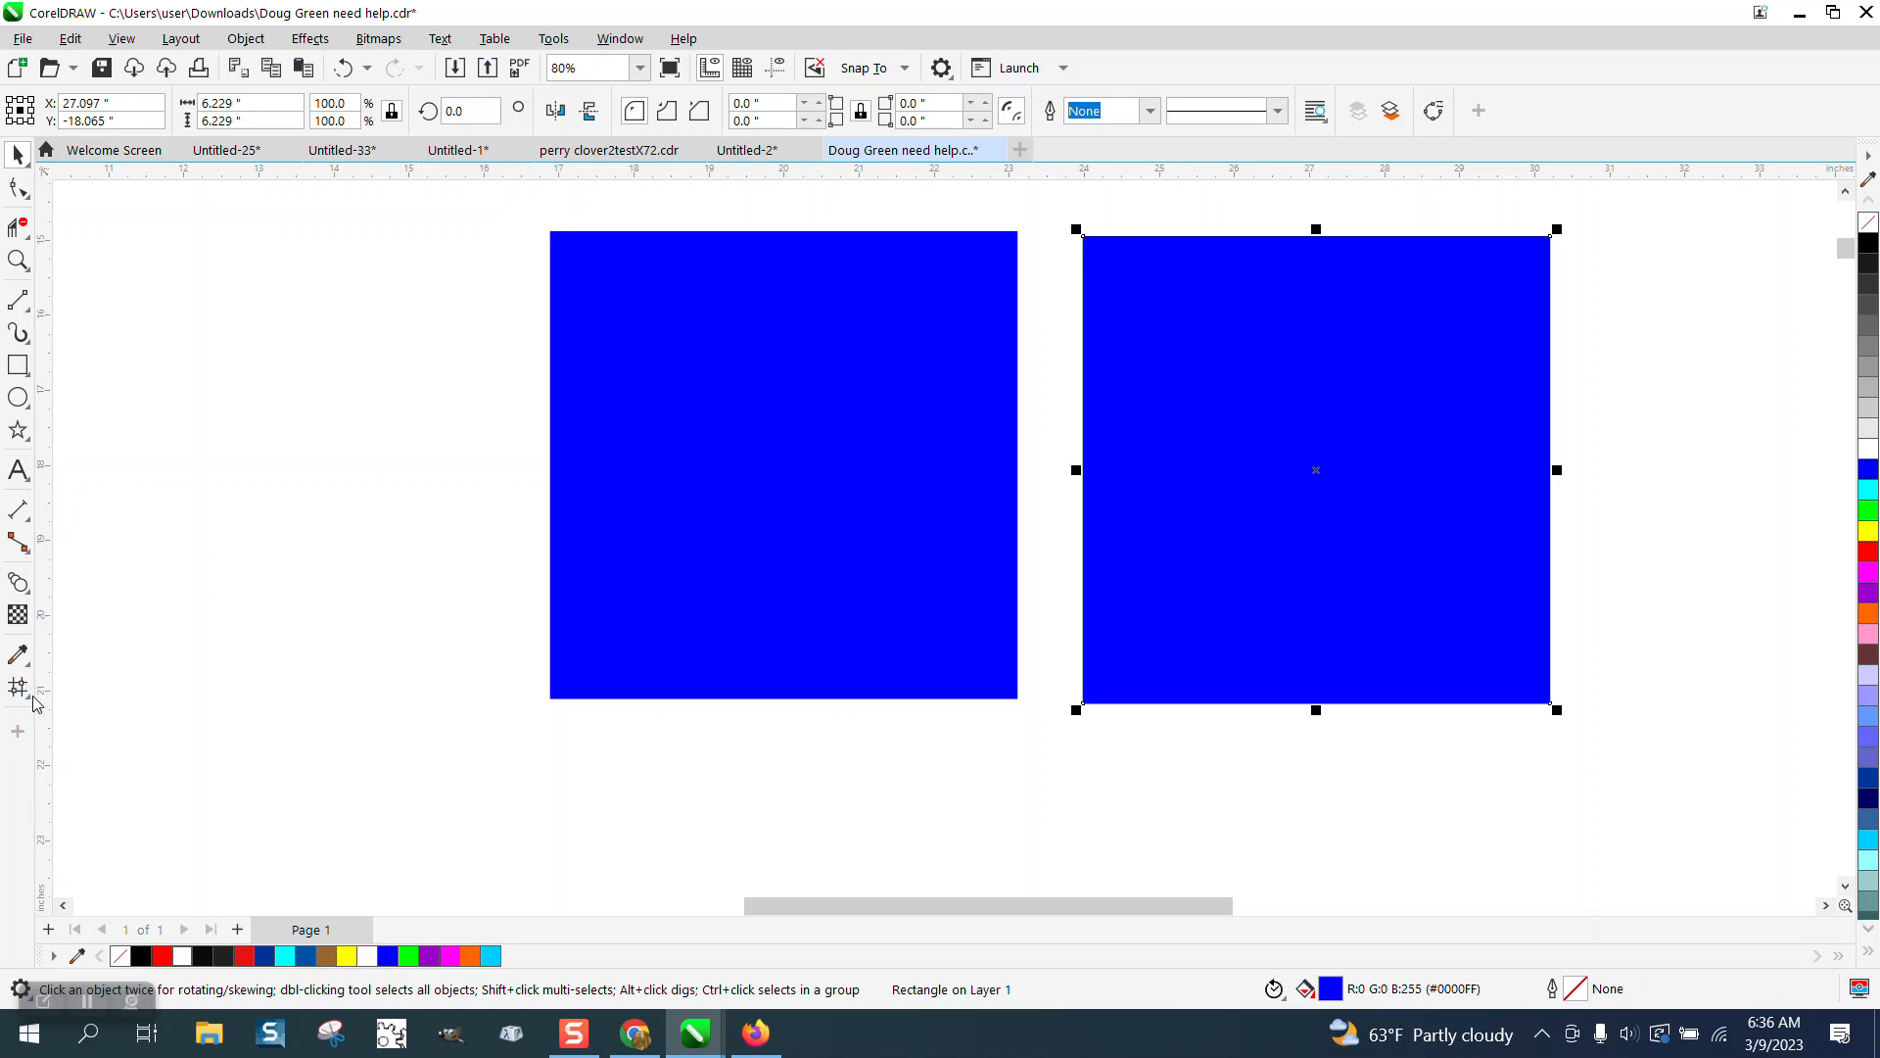
Apply a linear fountain fill to the duplicate square running from black to blue.
click(28, 697)
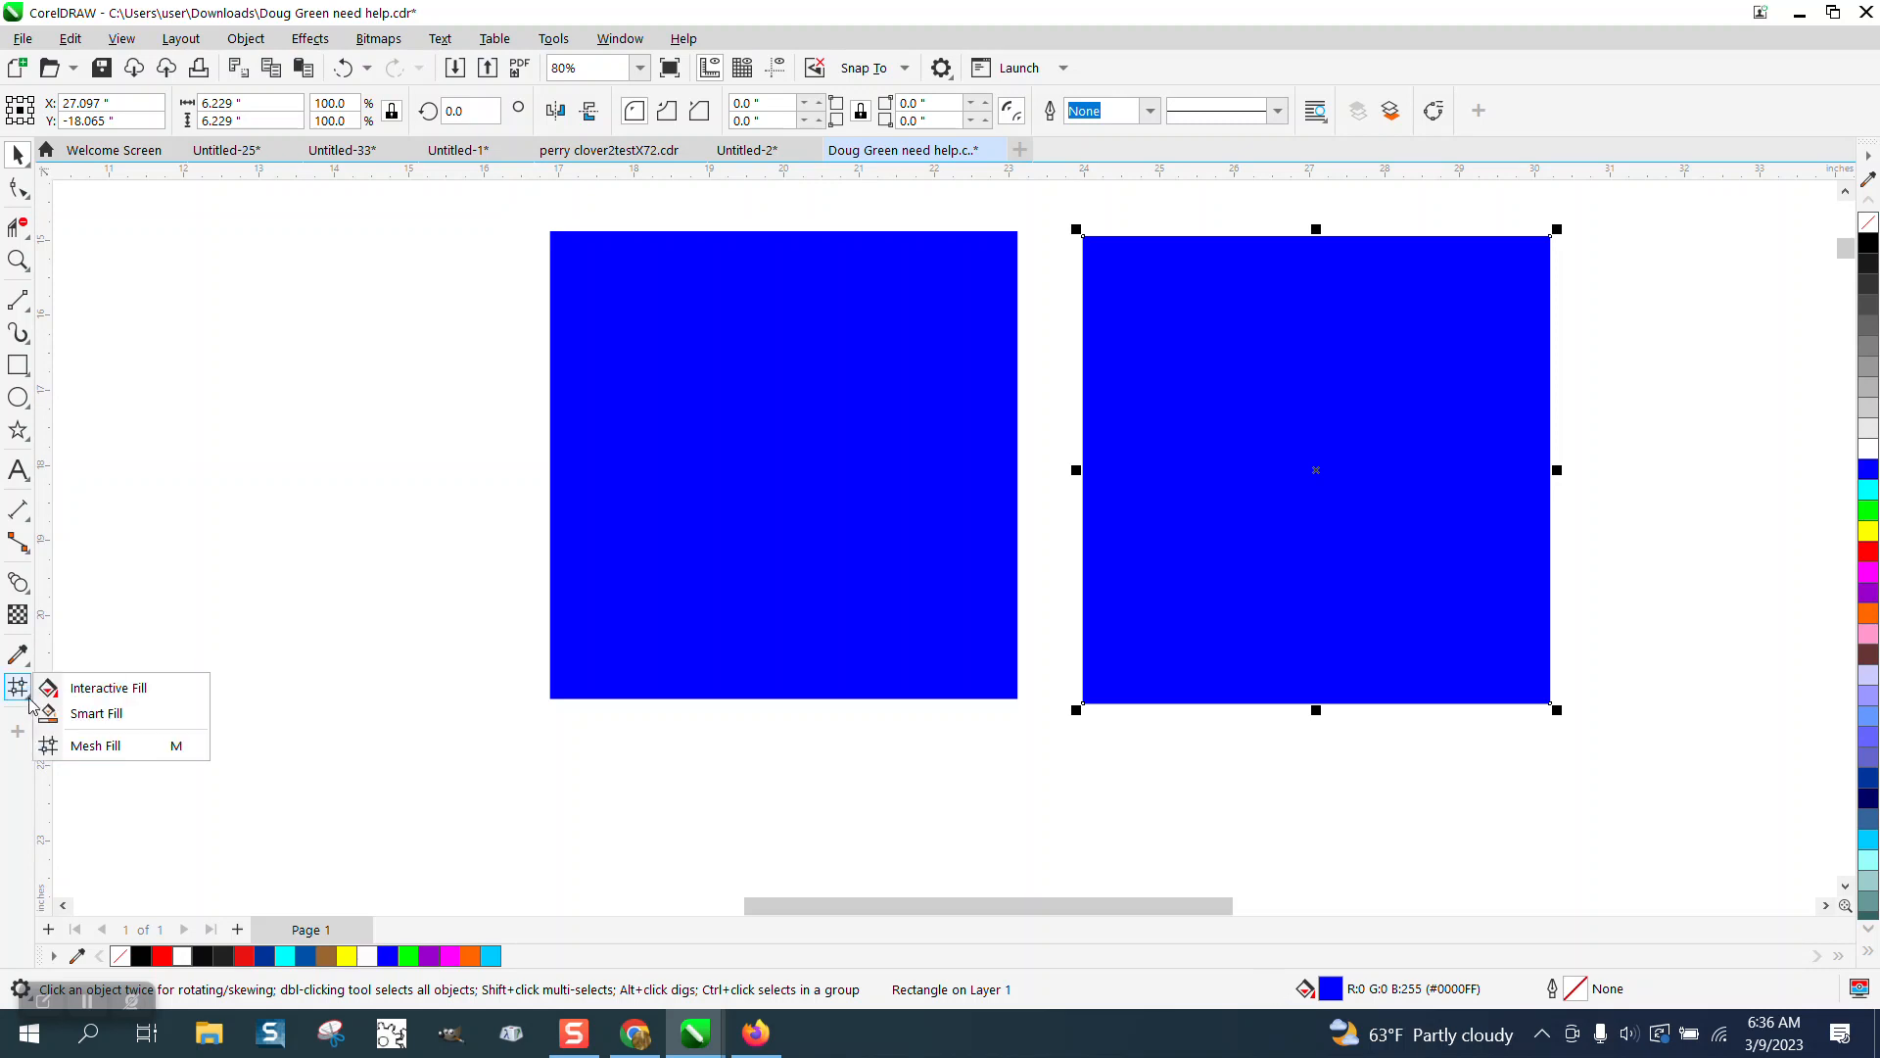
click(88, 683)
drag(1152, 480, 1500, 475)
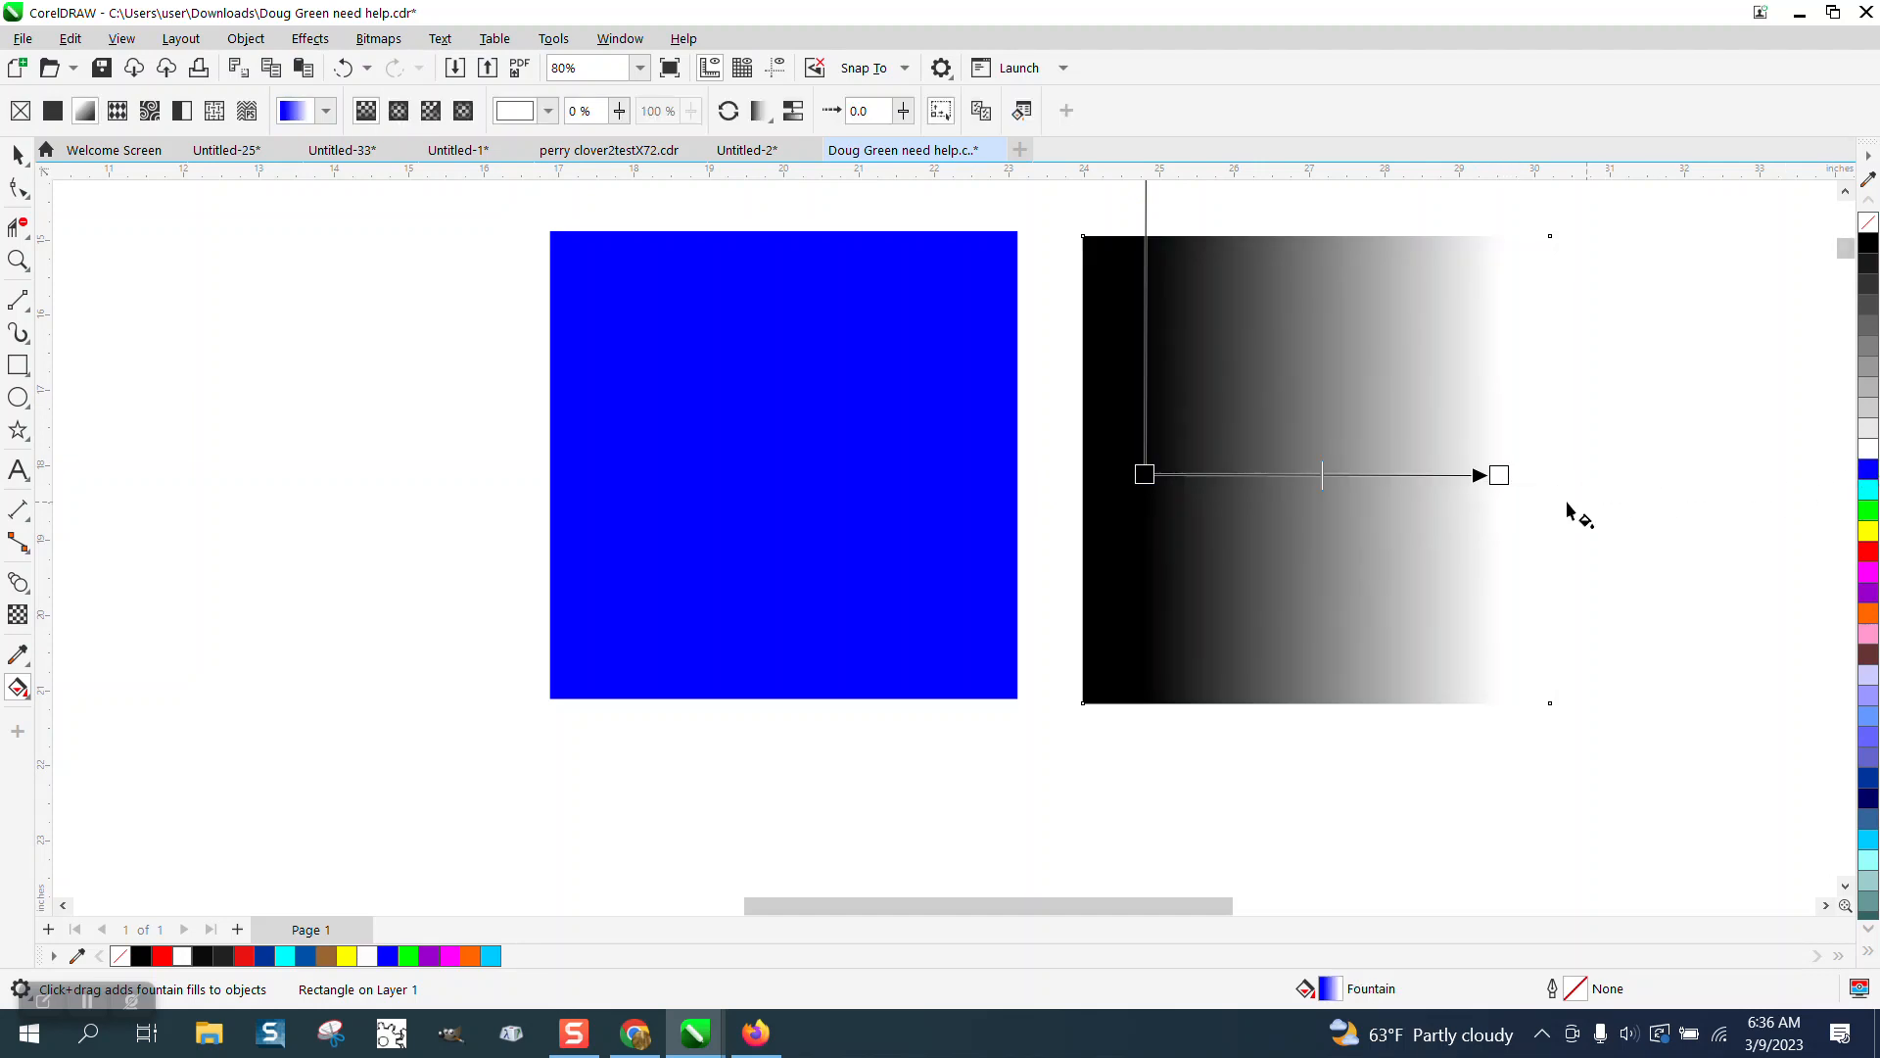
click(1501, 476)
drag(1868, 470, 1498, 476)
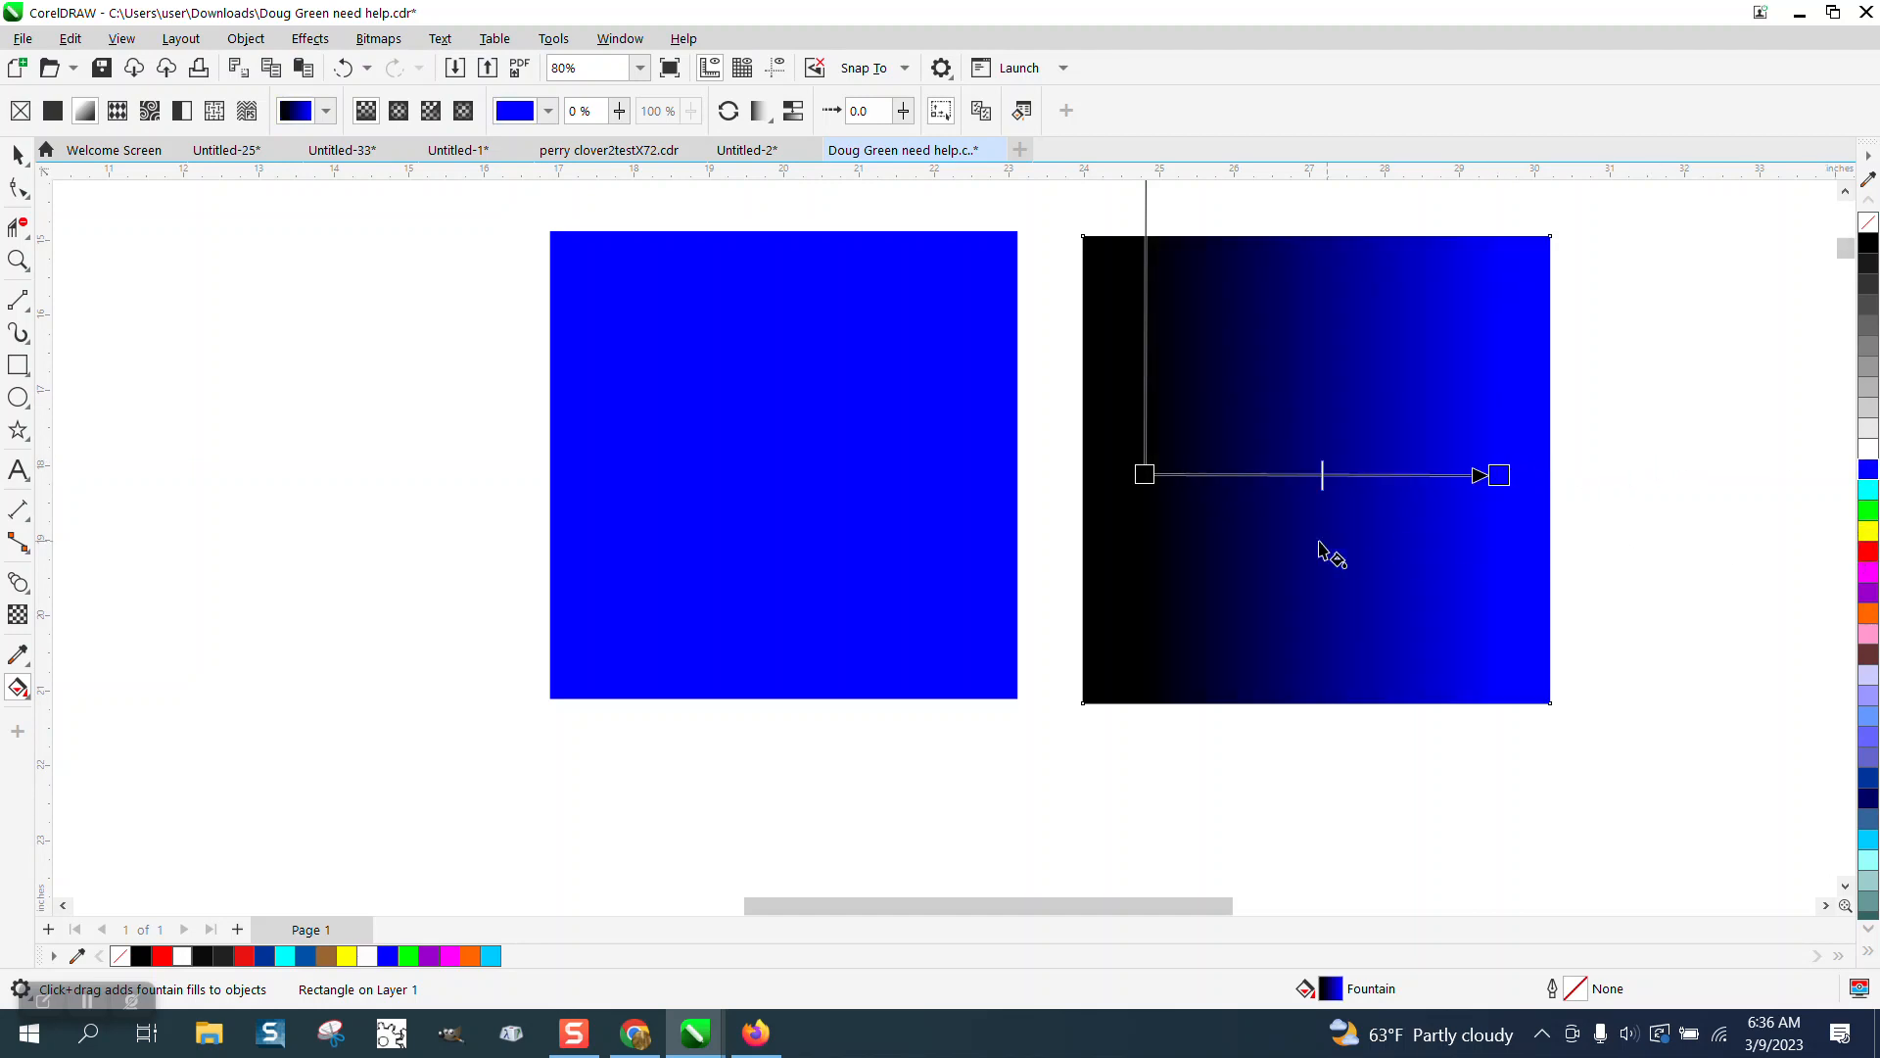
click(17, 154)
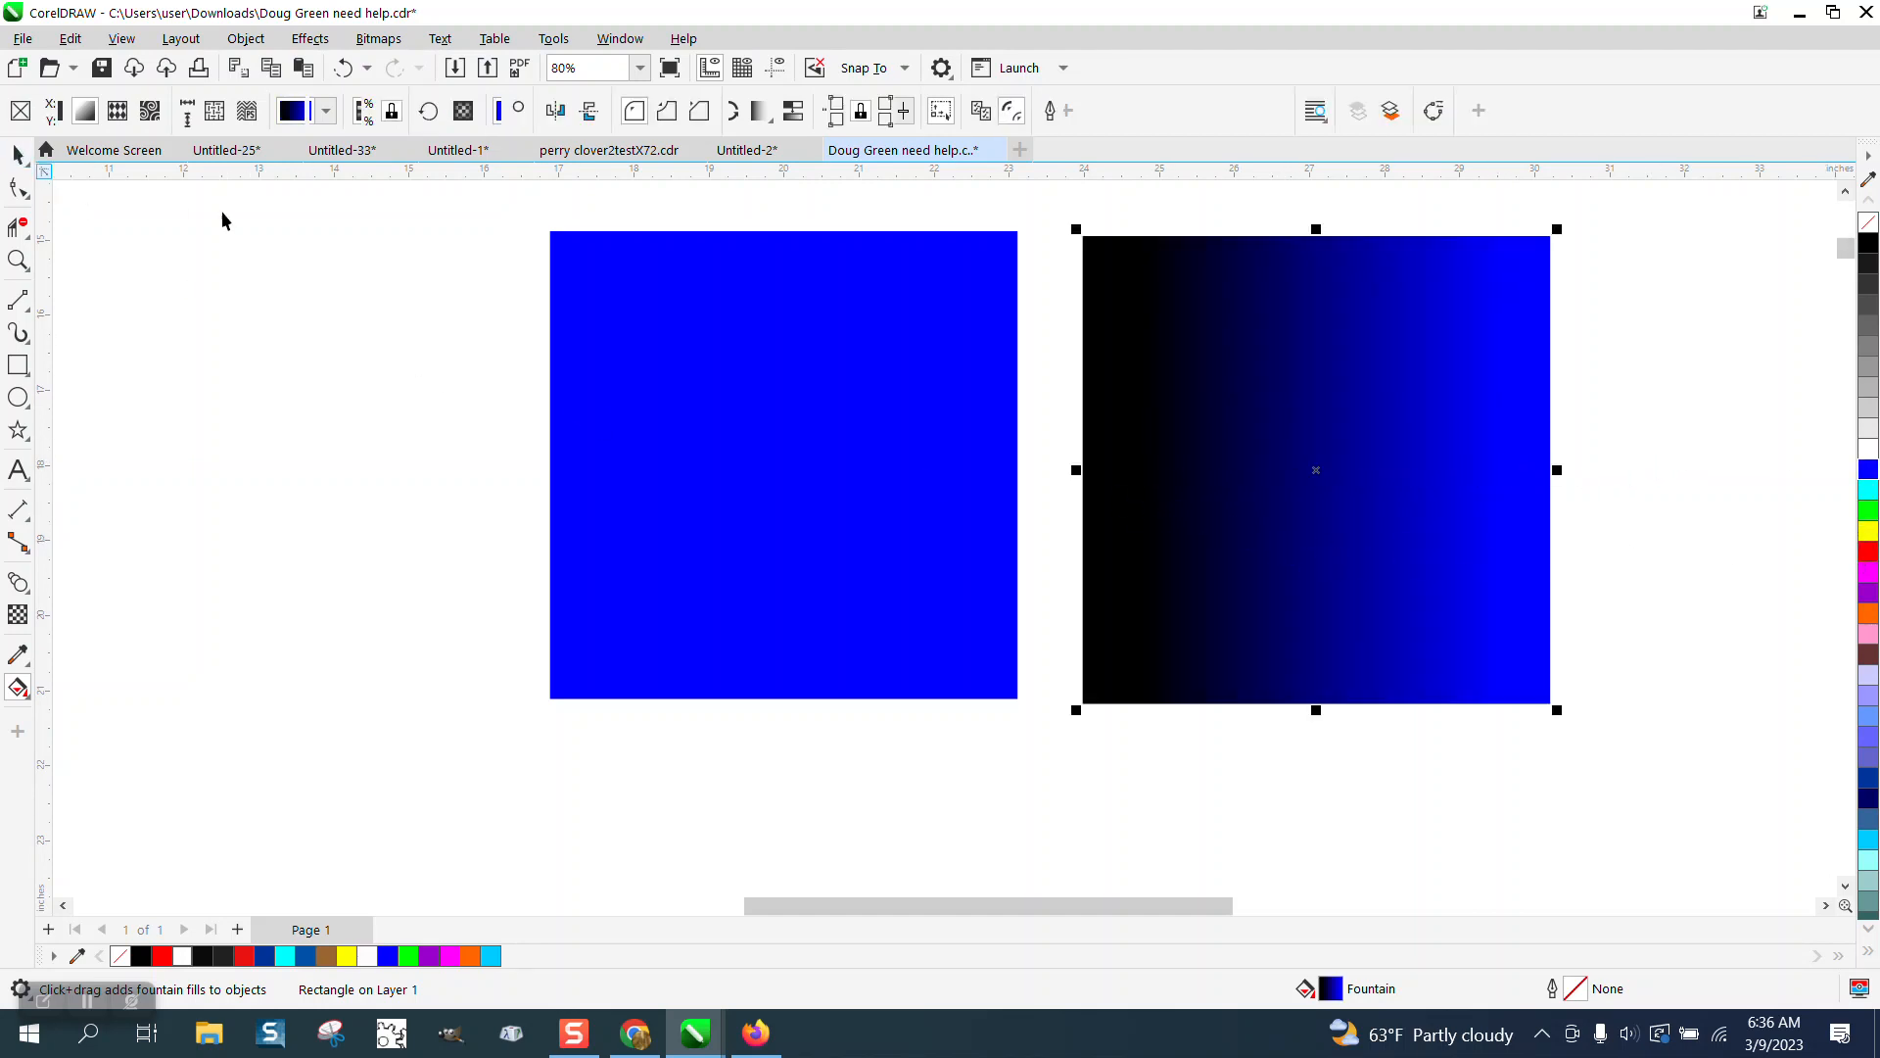
Apply a mesh fill with a 7 by 7 grid to the original blue square.
click(723, 423)
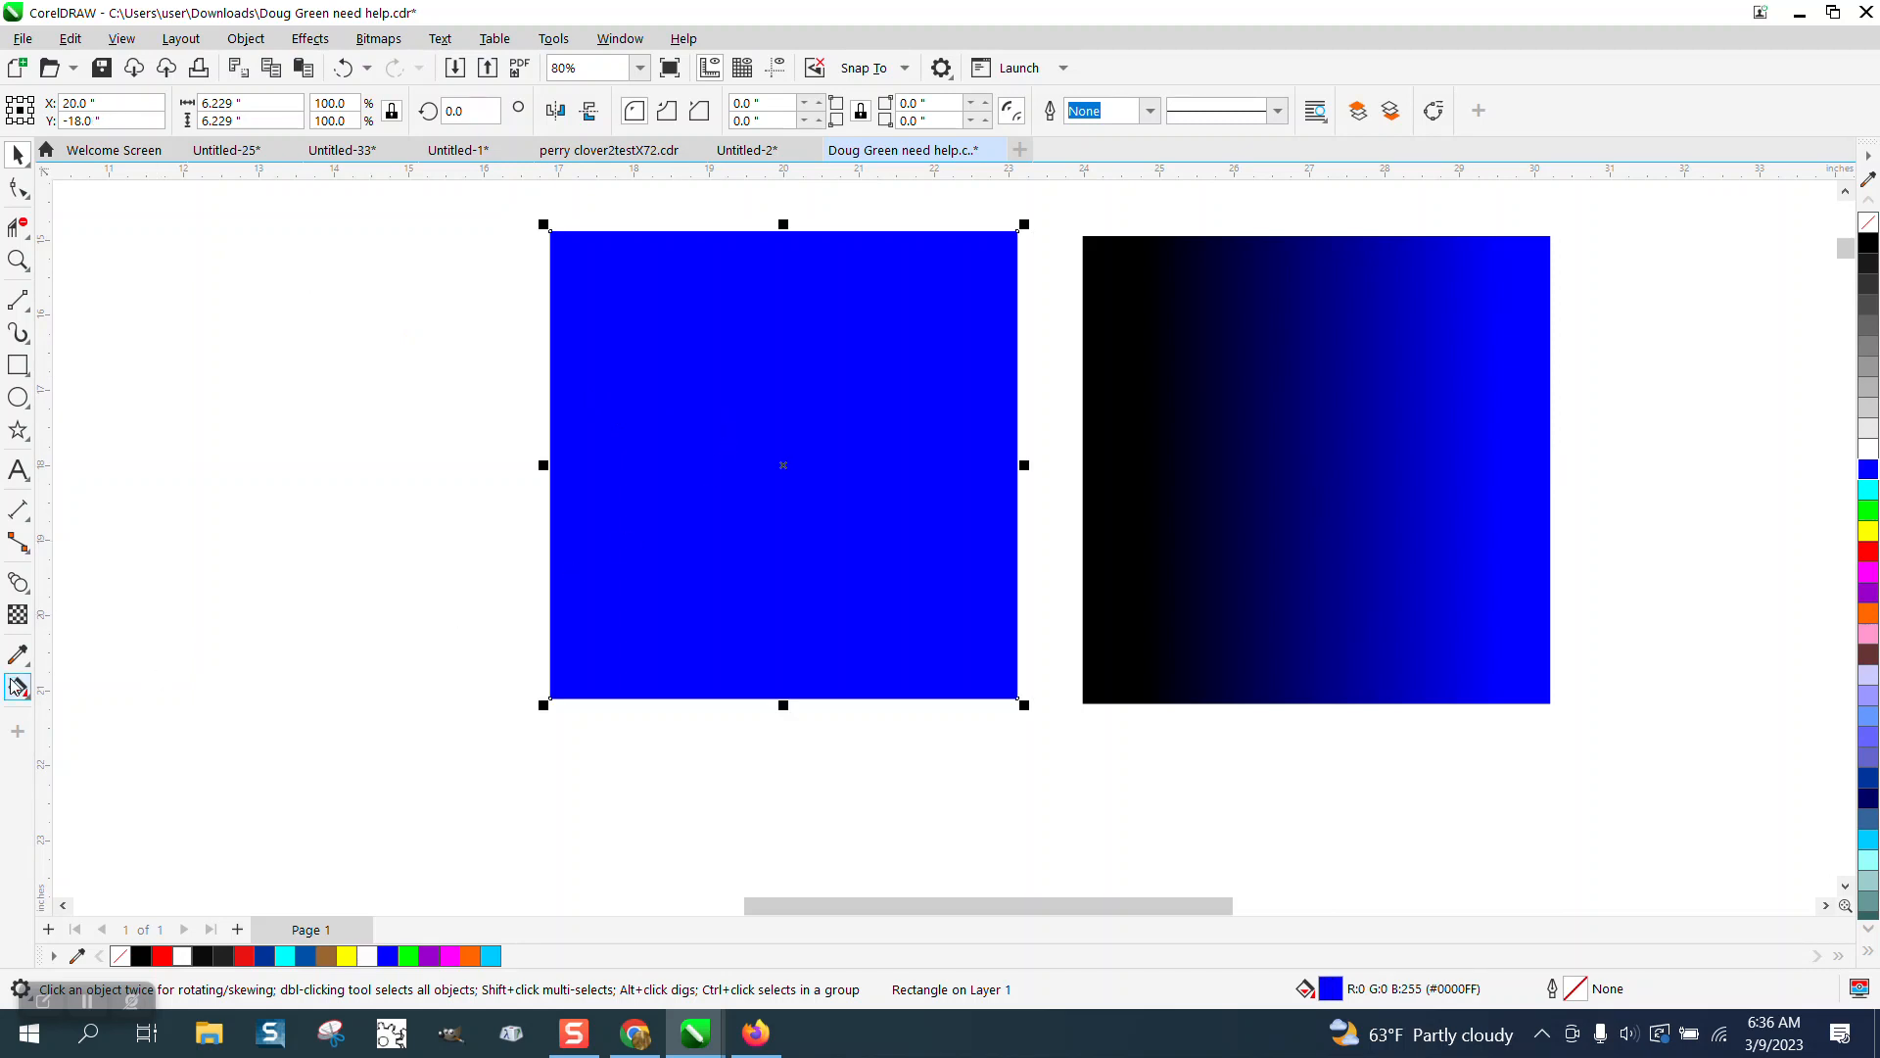
click(31, 703)
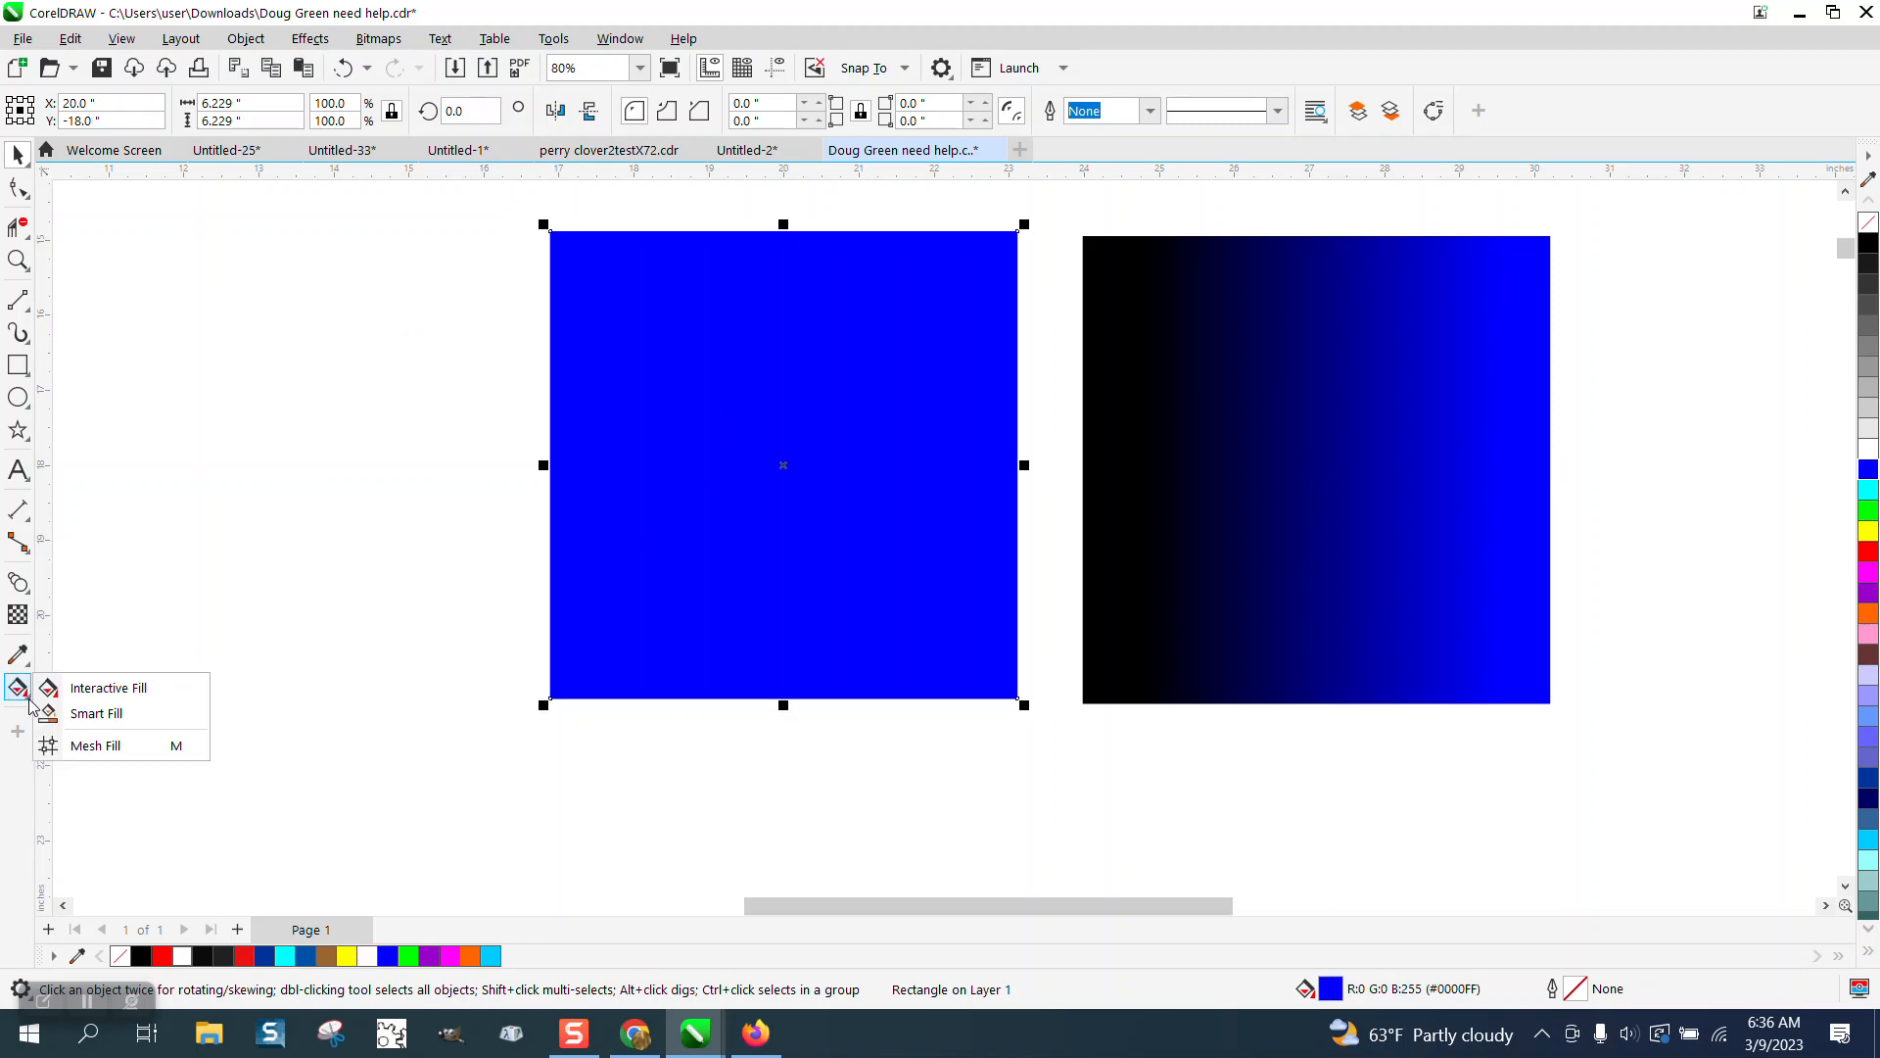
click(99, 746)
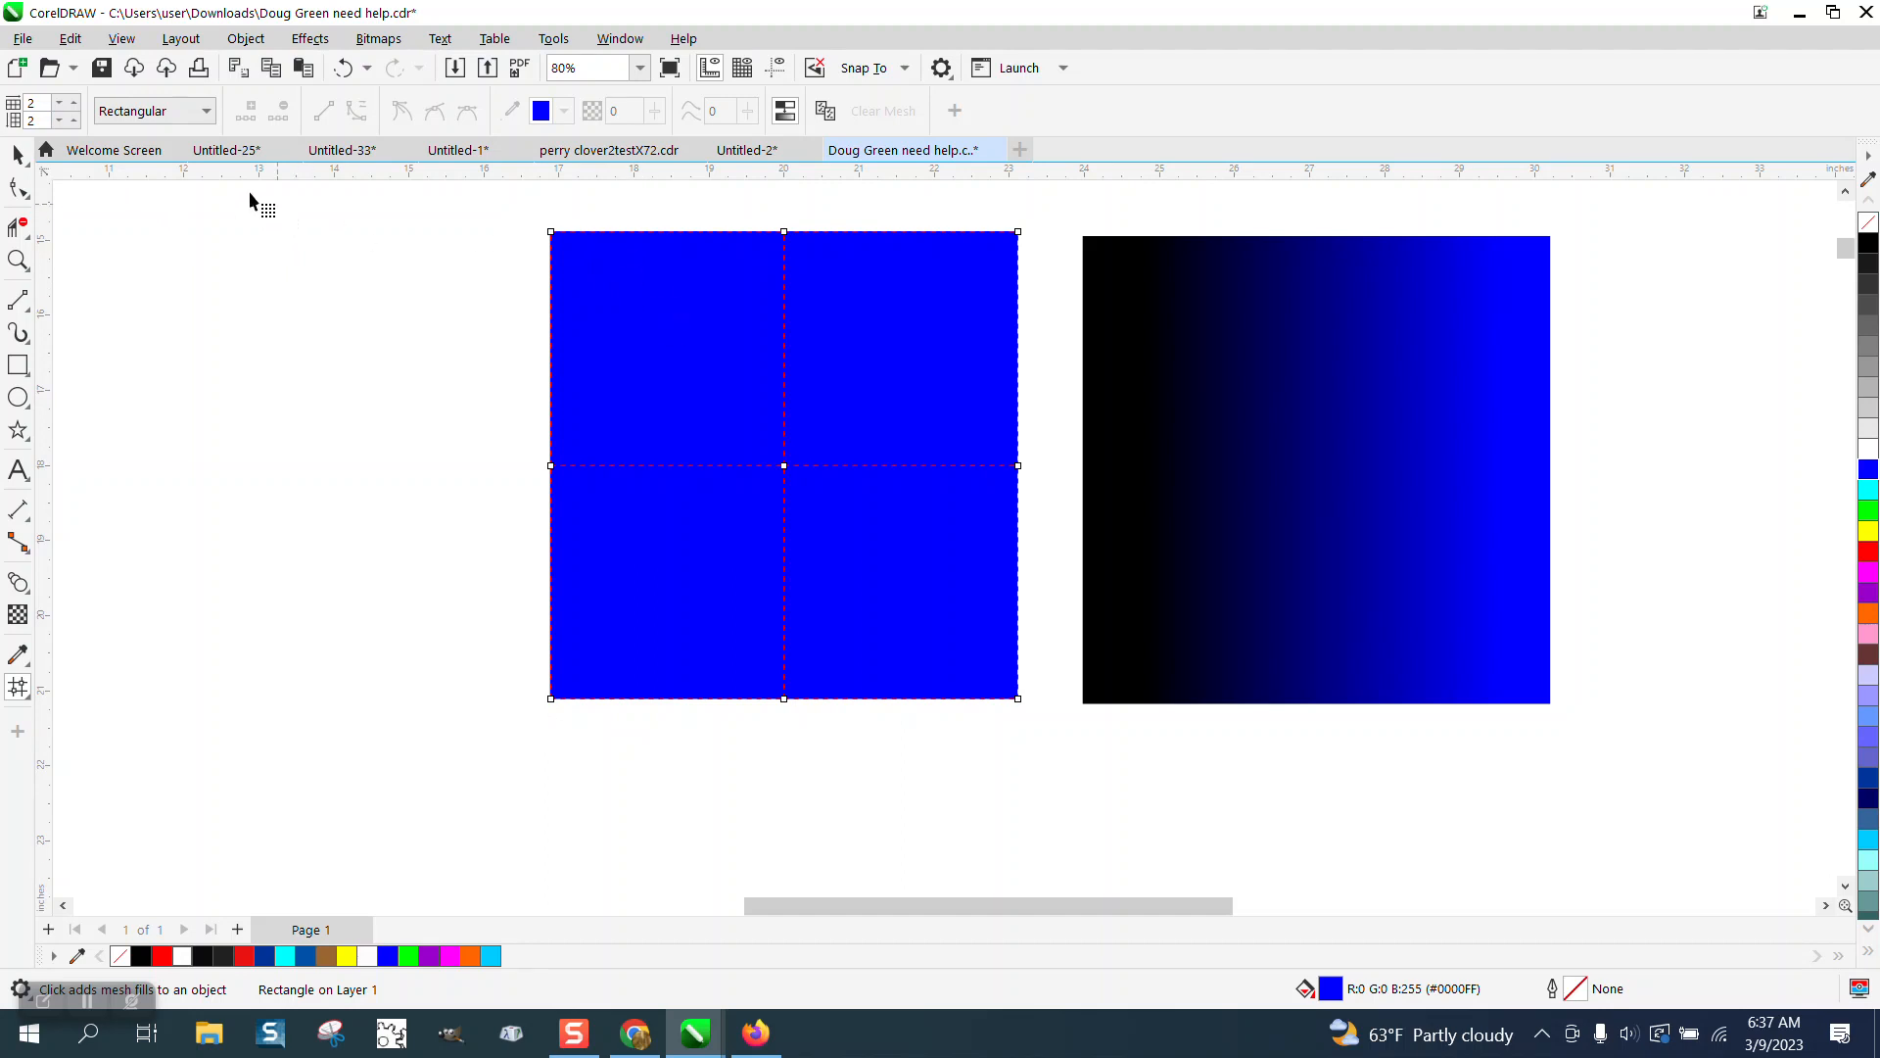
click(74, 120)
click(74, 120)
click(74, 120)
click(74, 120)
click(74, 120)
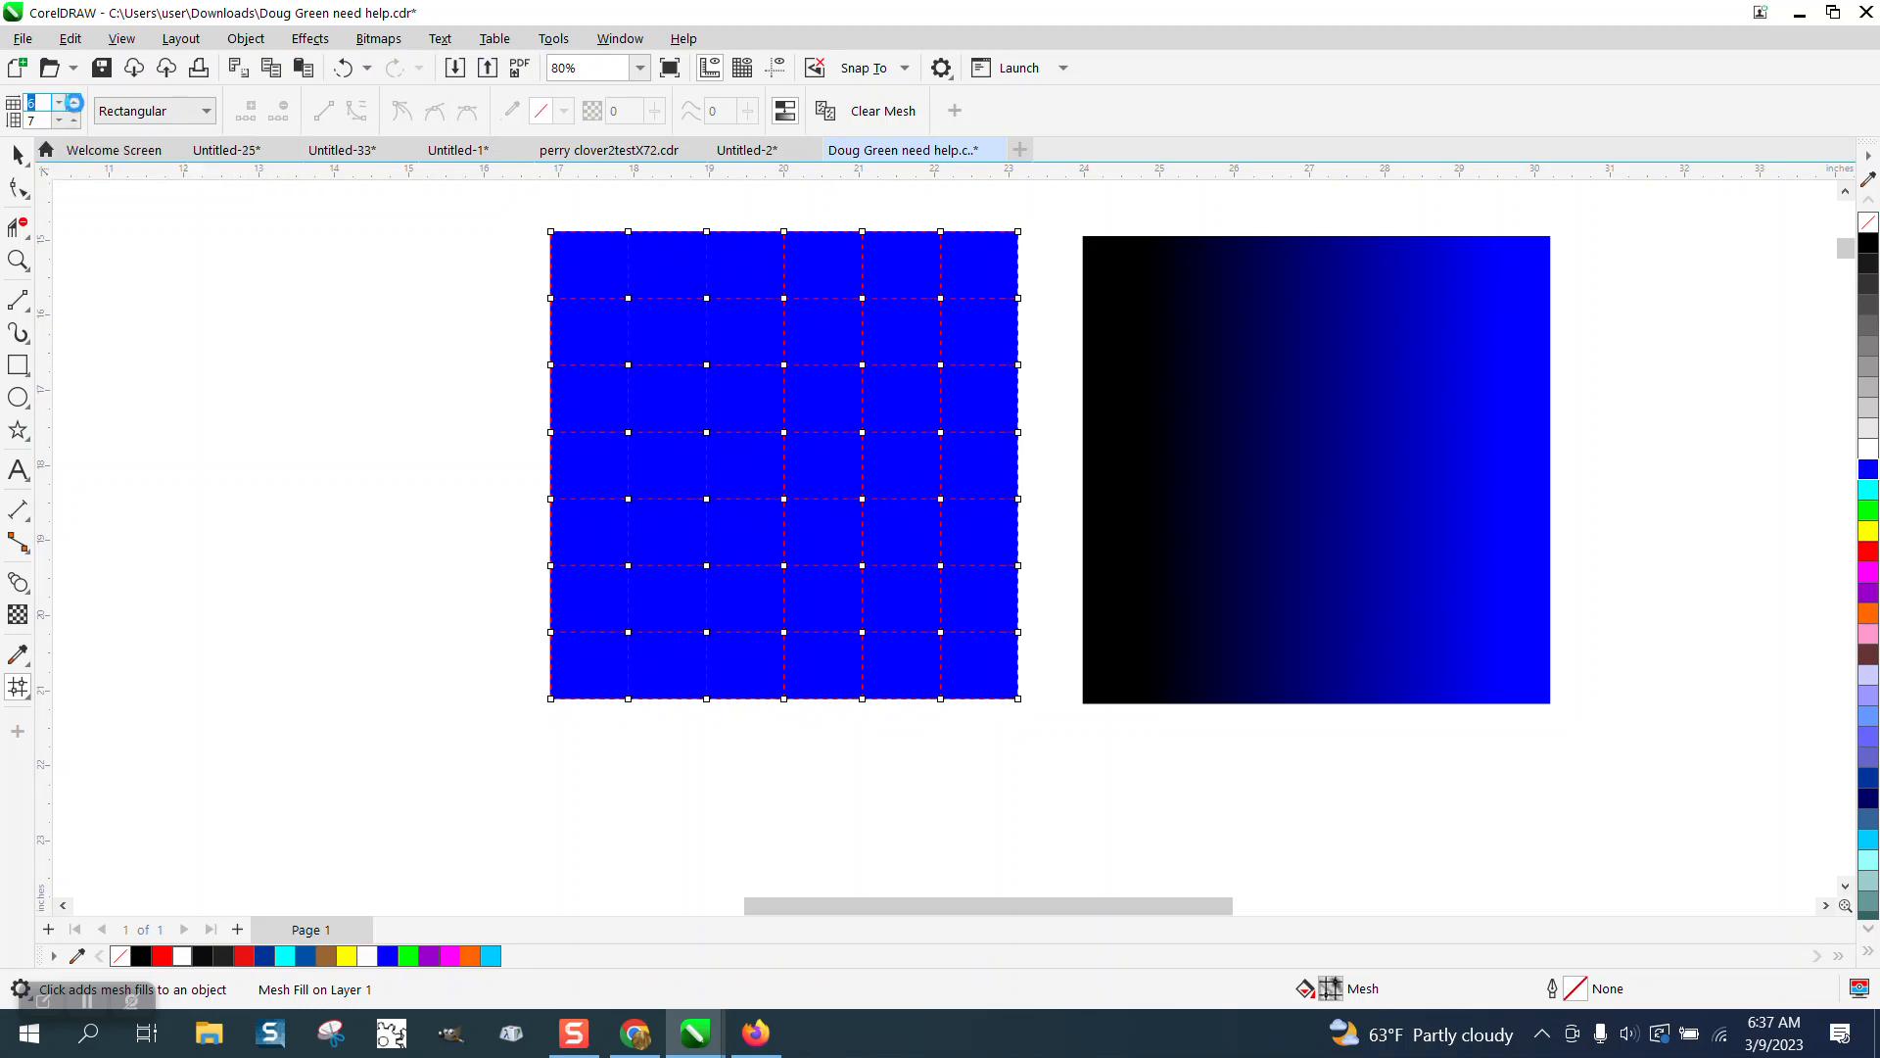
click(75, 102)
Try coloring a mesh node green and dragging it to distort the fill, then undo those changes.
click(17, 260)
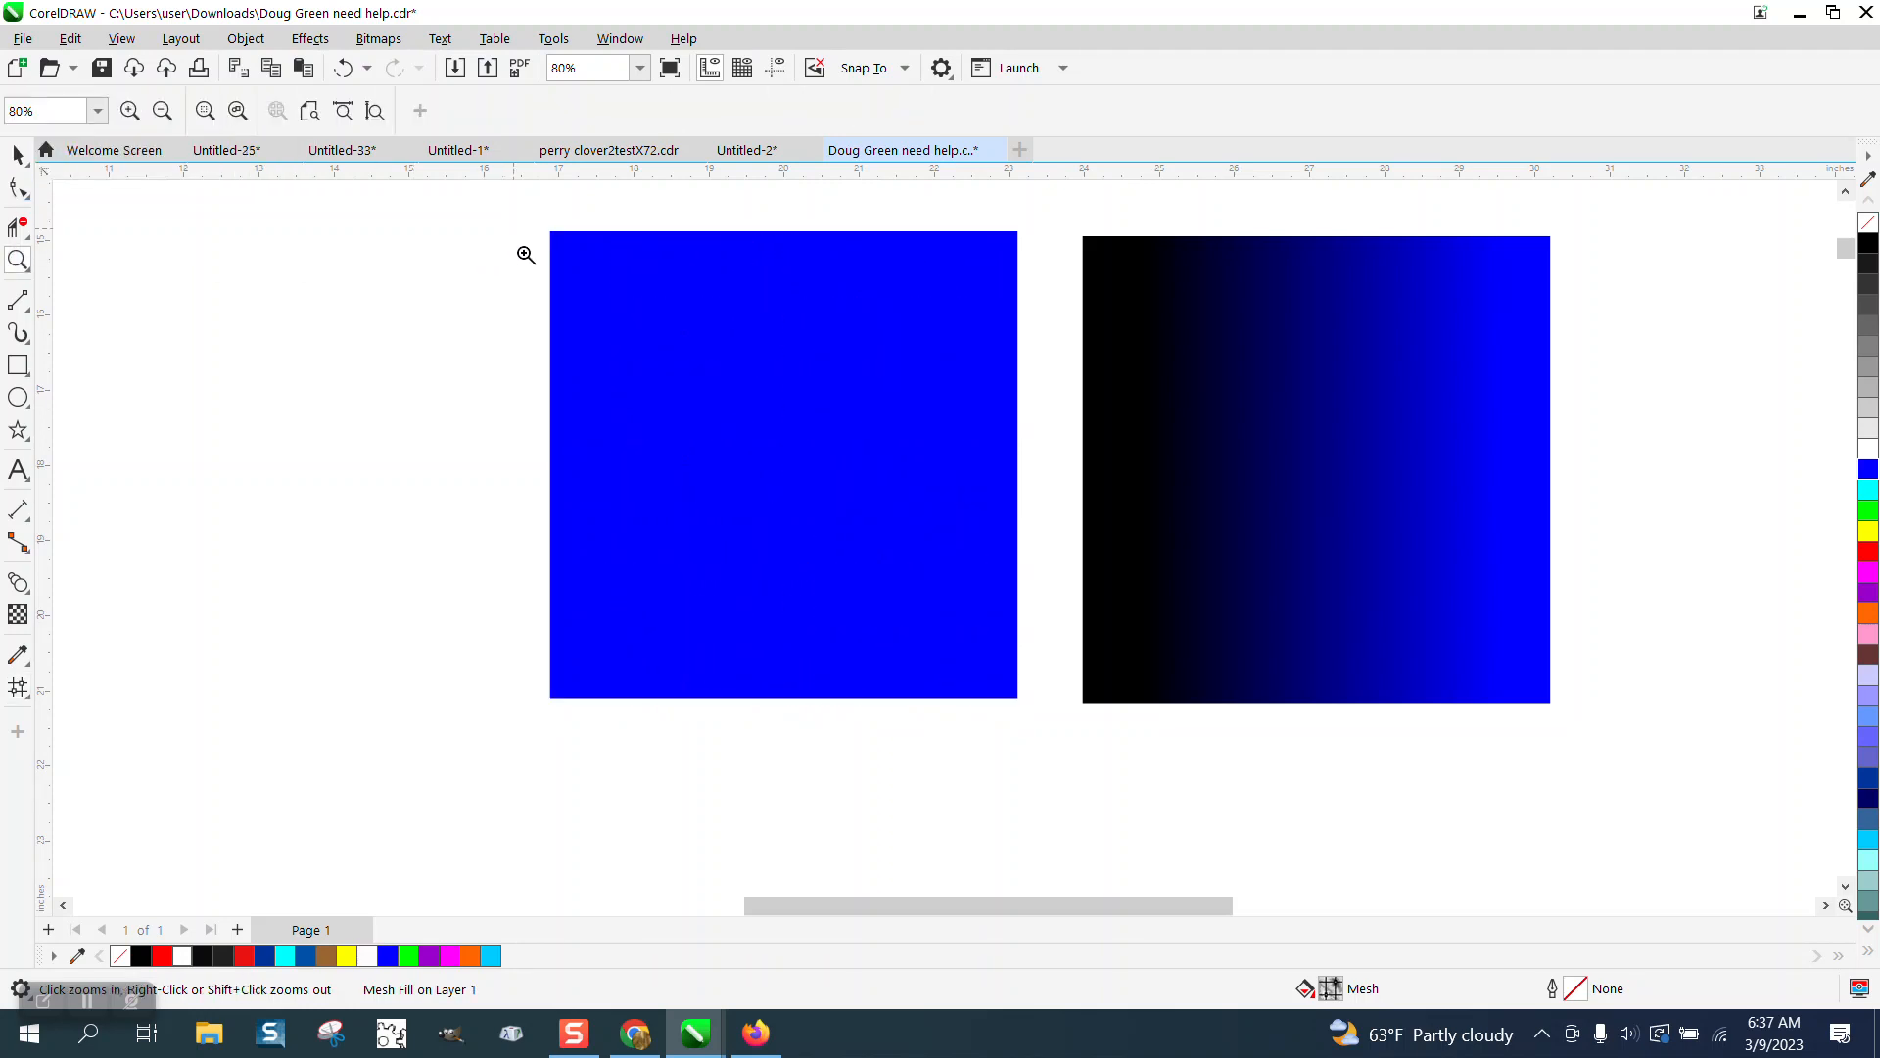
drag(540, 231, 1099, 705)
click(17, 686)
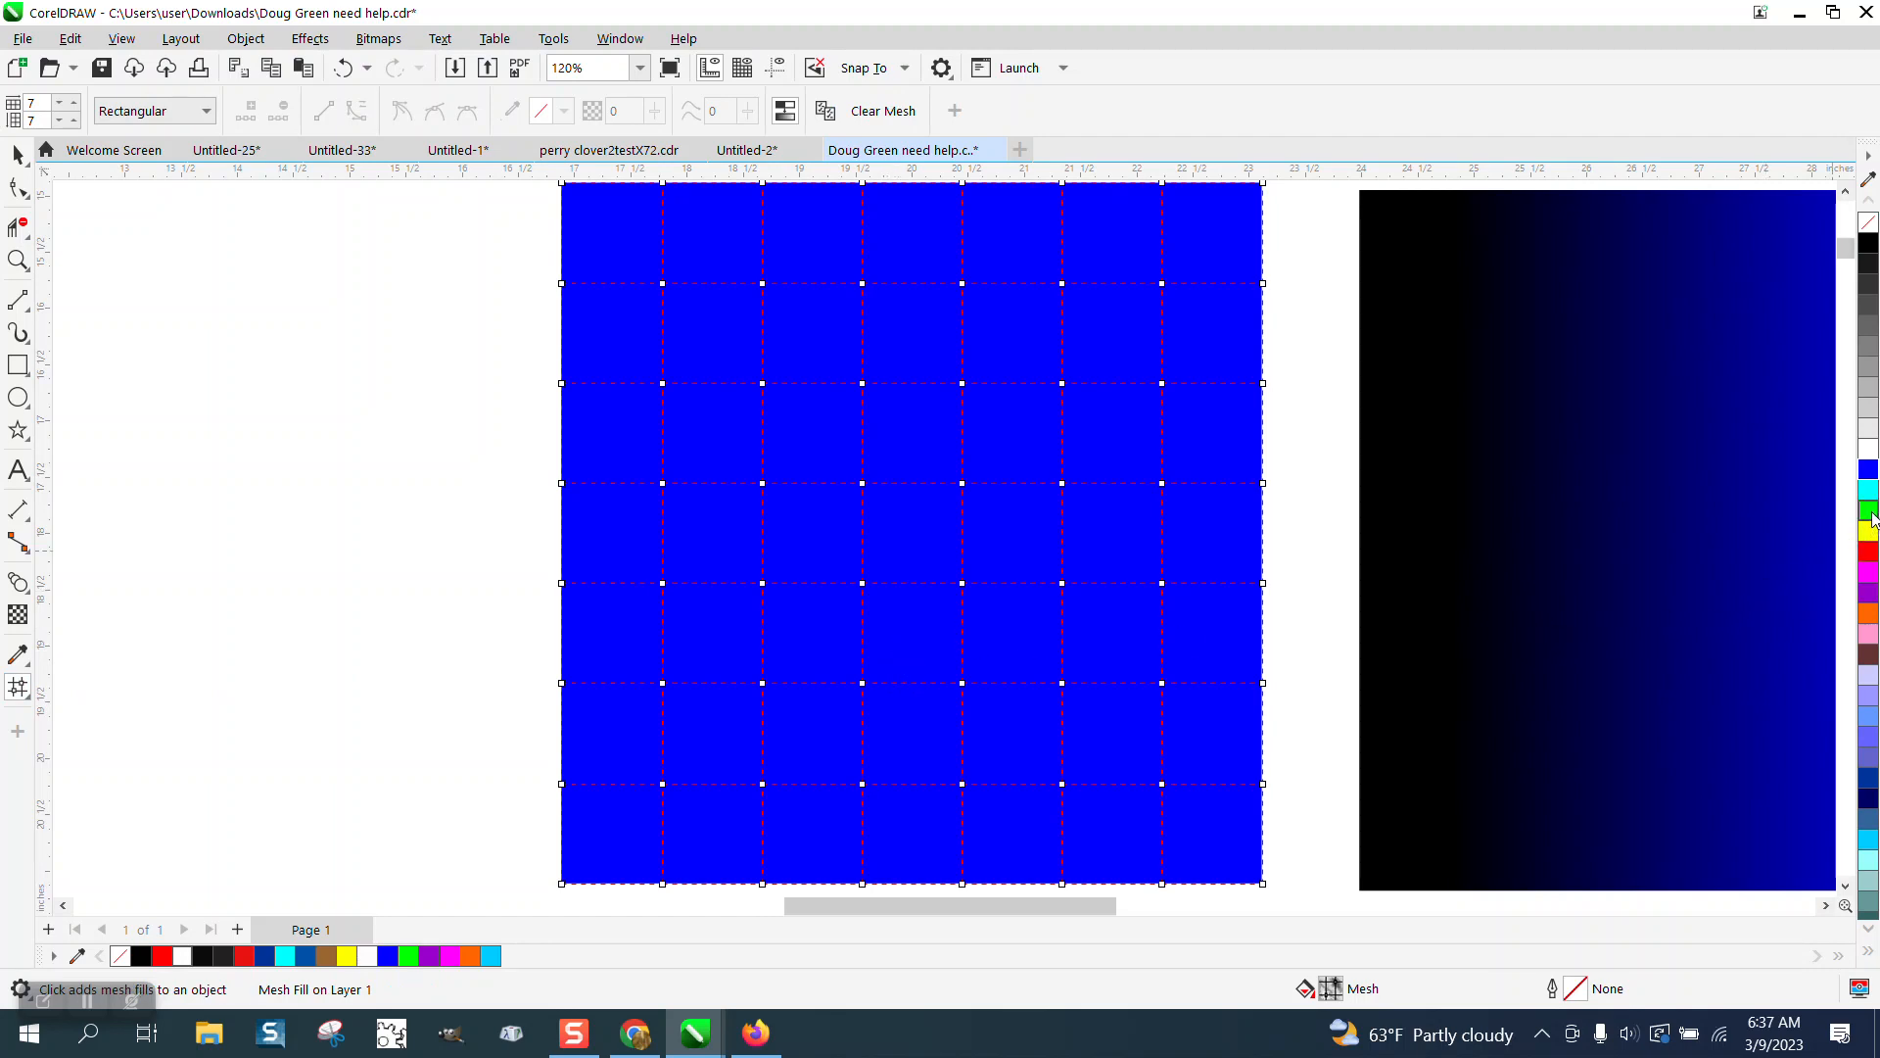
drag(1871, 519, 884, 548)
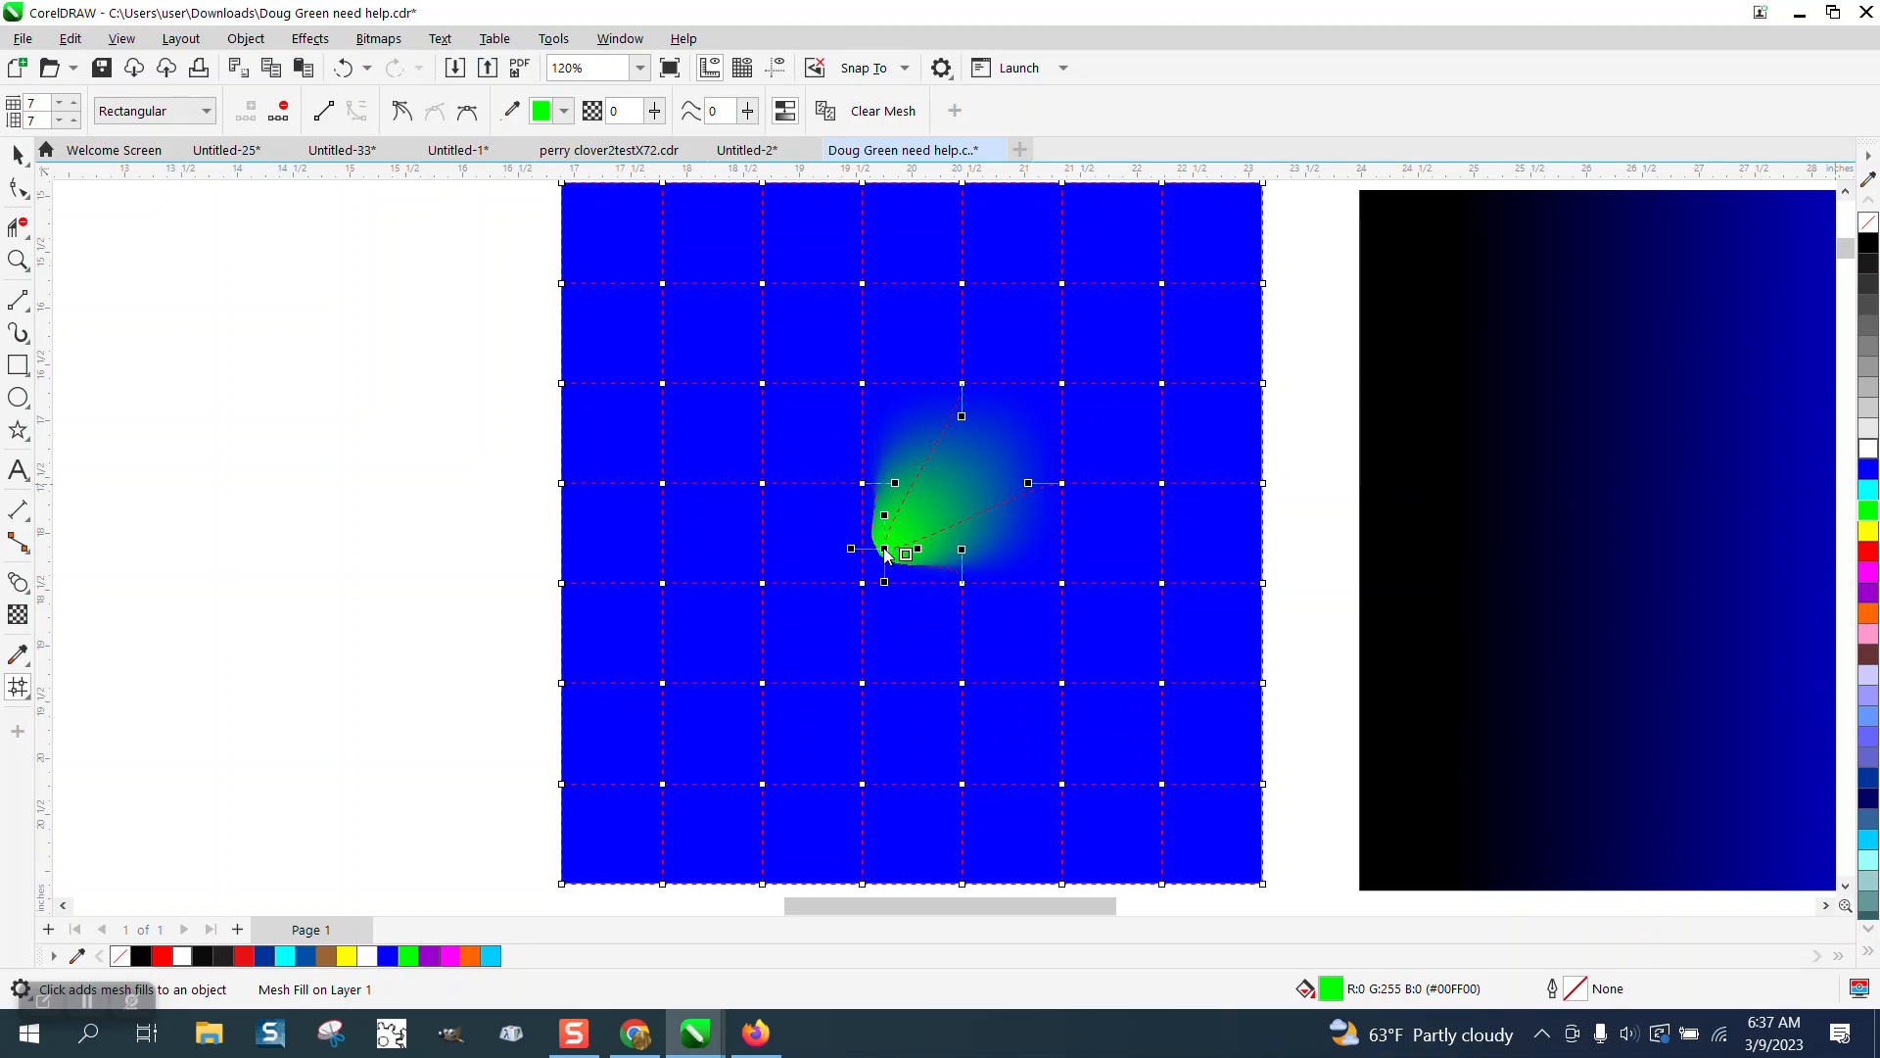
drag(886, 554, 691, 732)
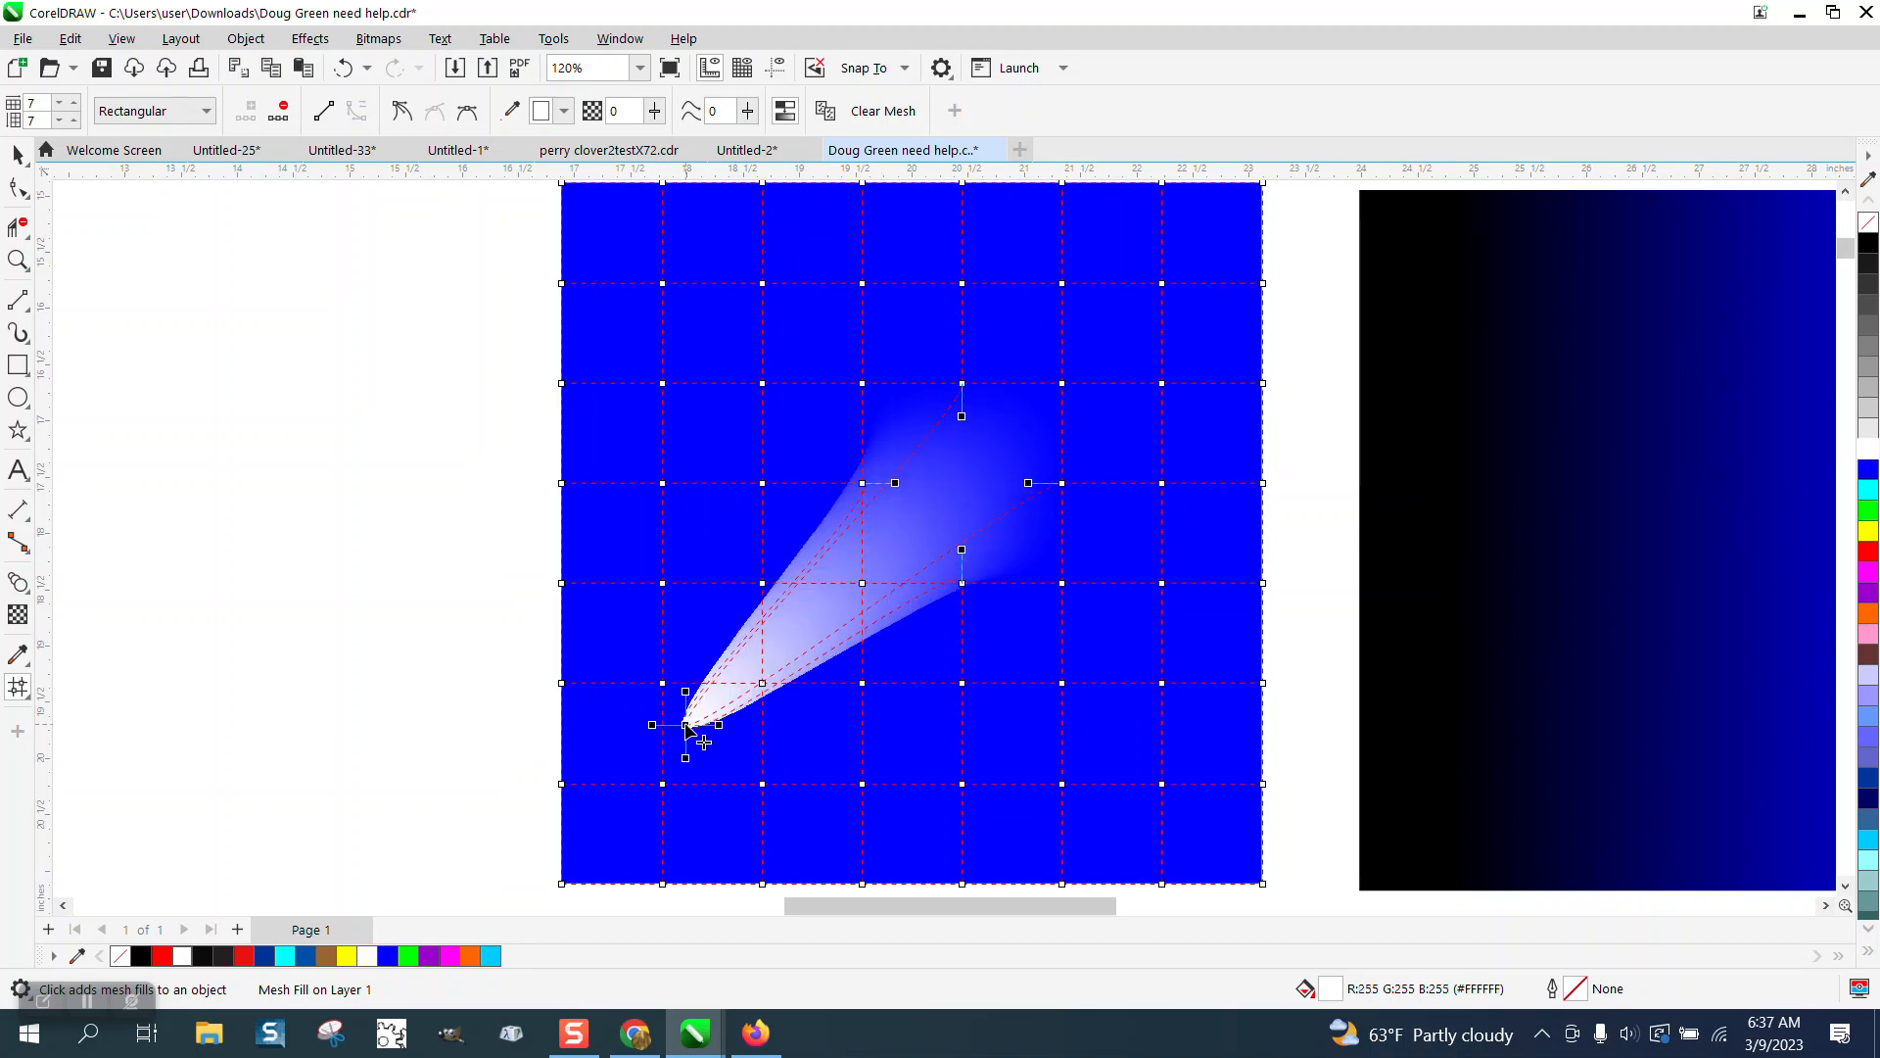
click(343, 68)
click(343, 67)
click(343, 68)
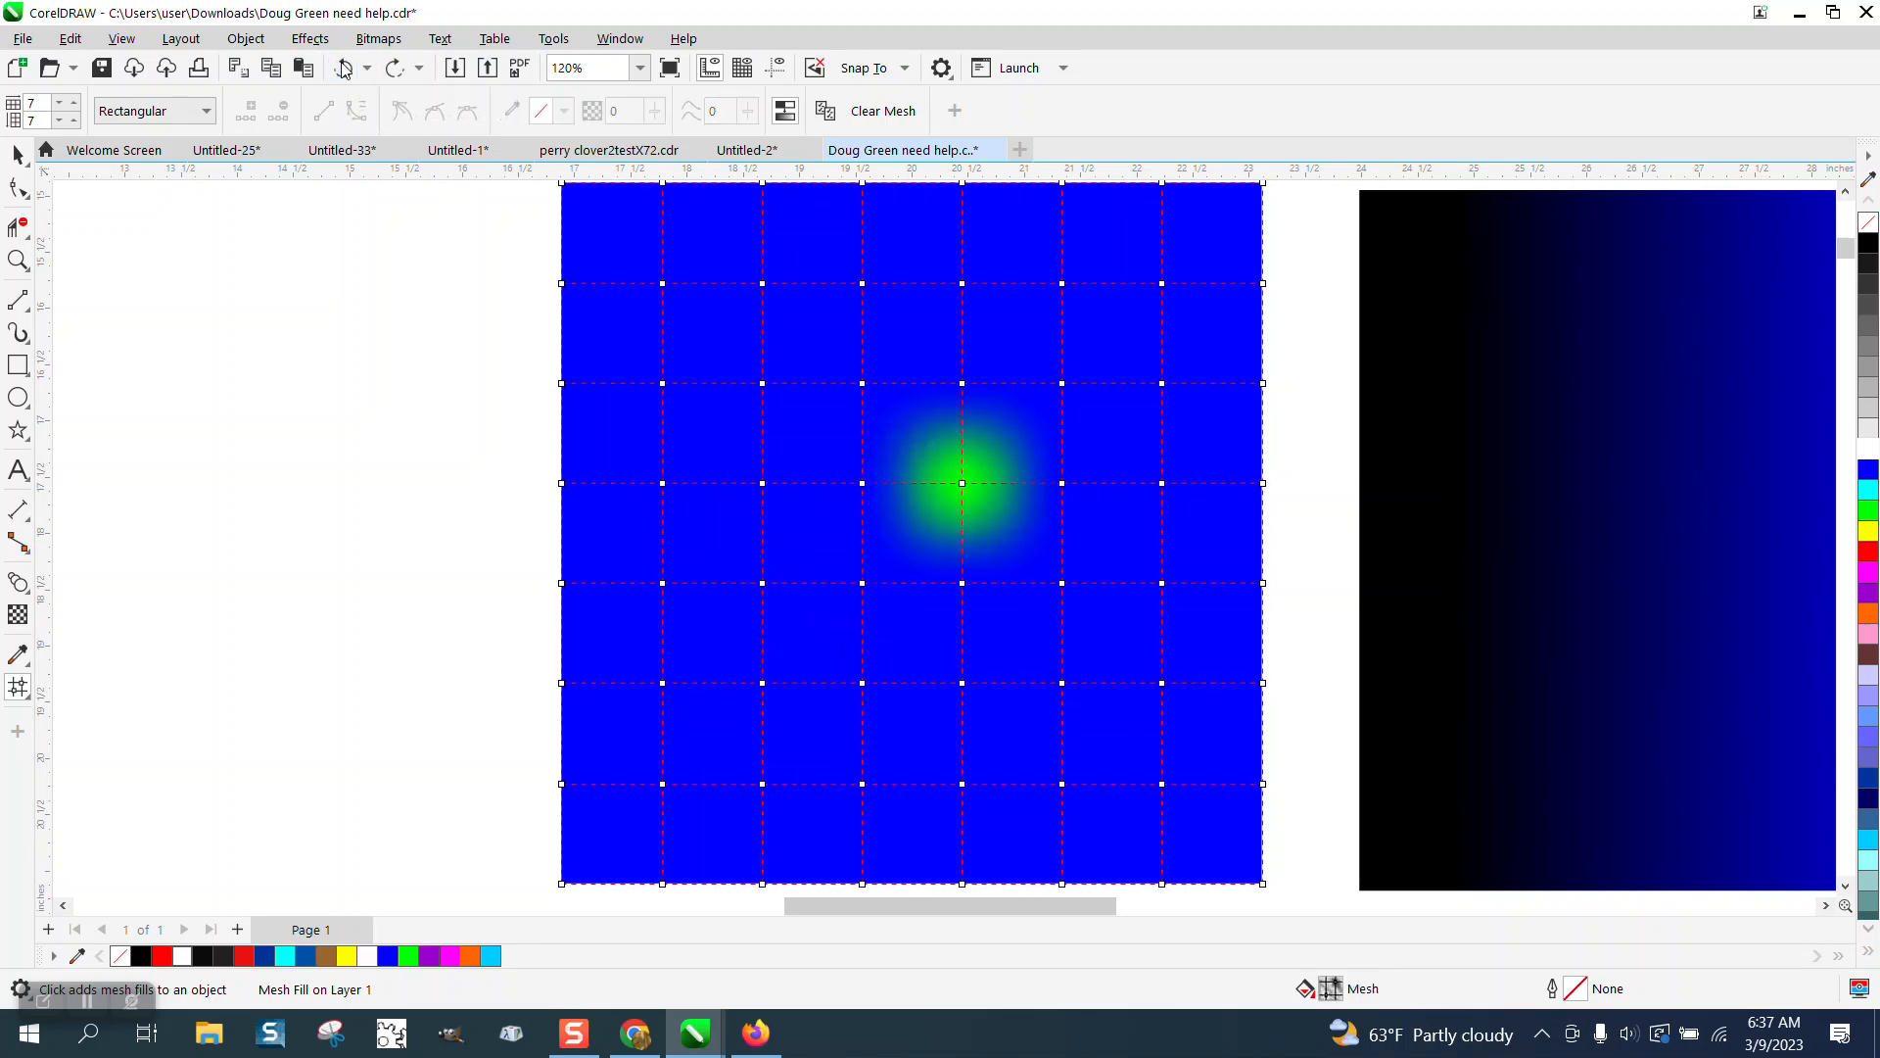
click(343, 67)
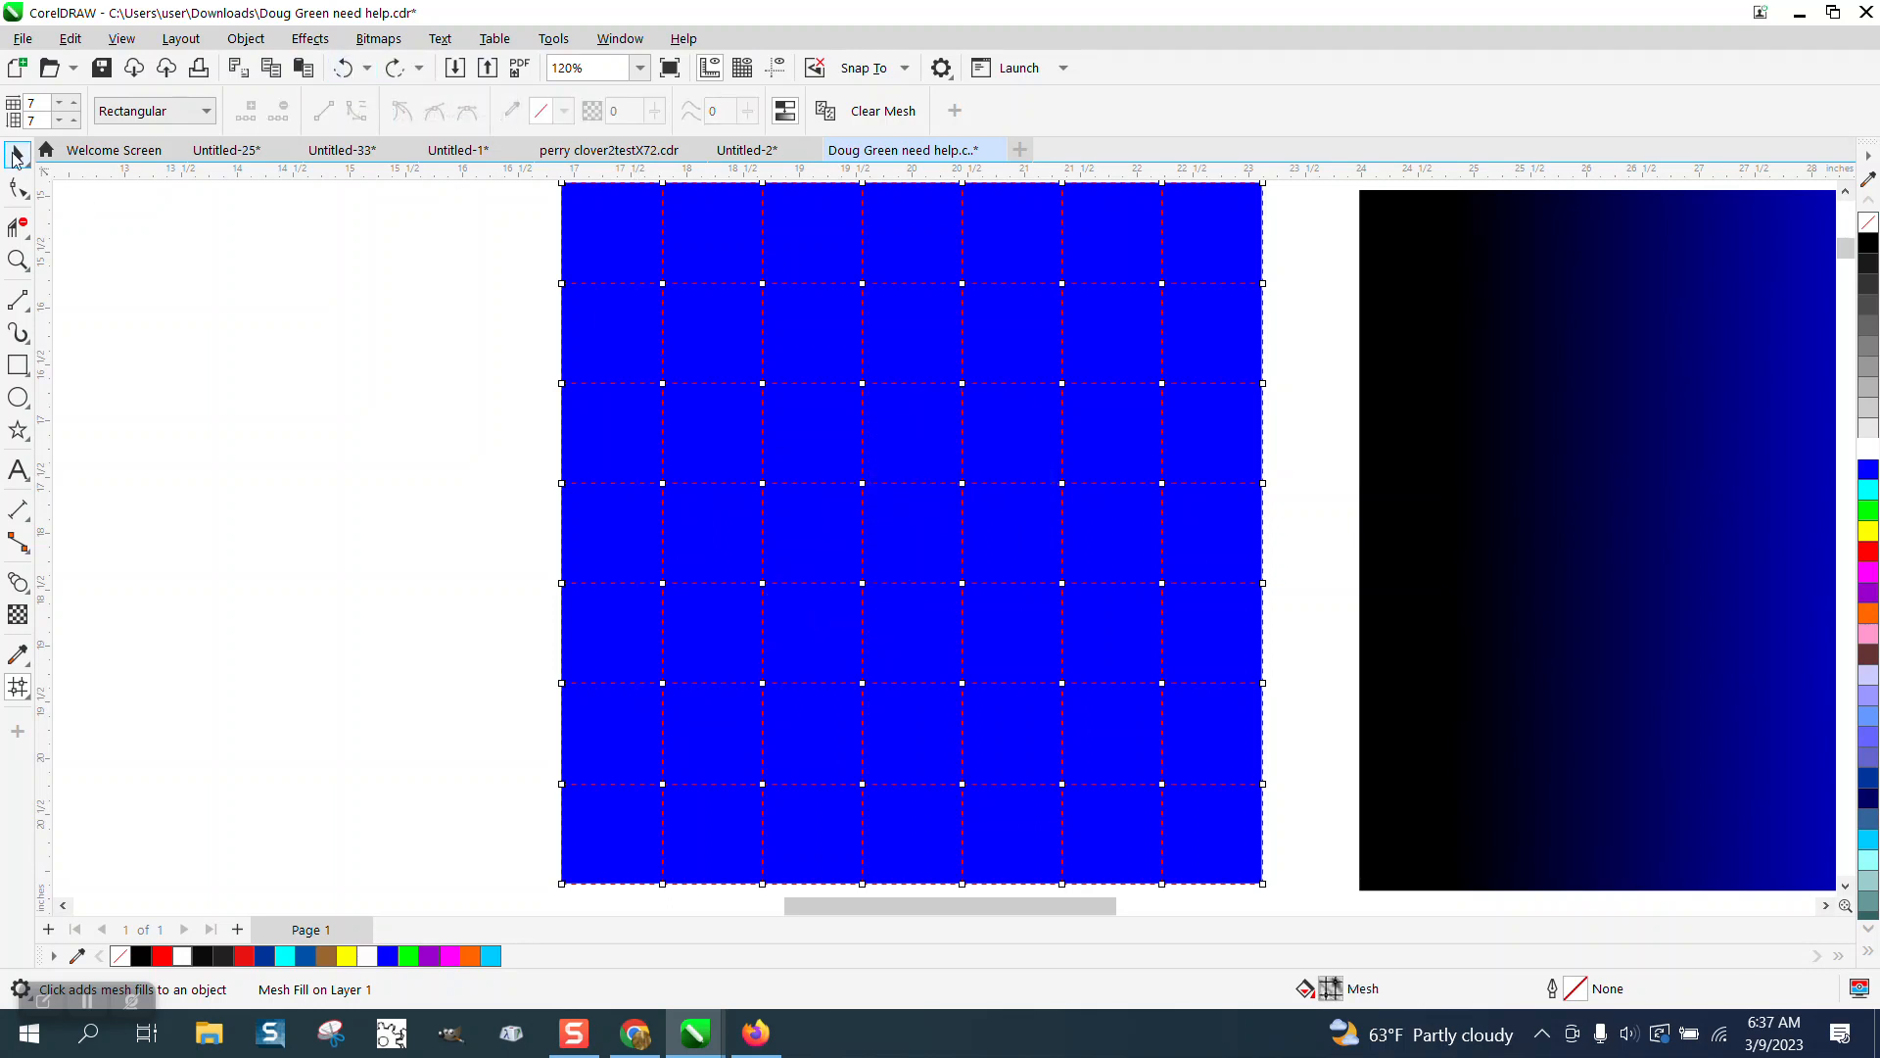
Delete the mesh-filled square.
click(16, 155)
key(Delete)
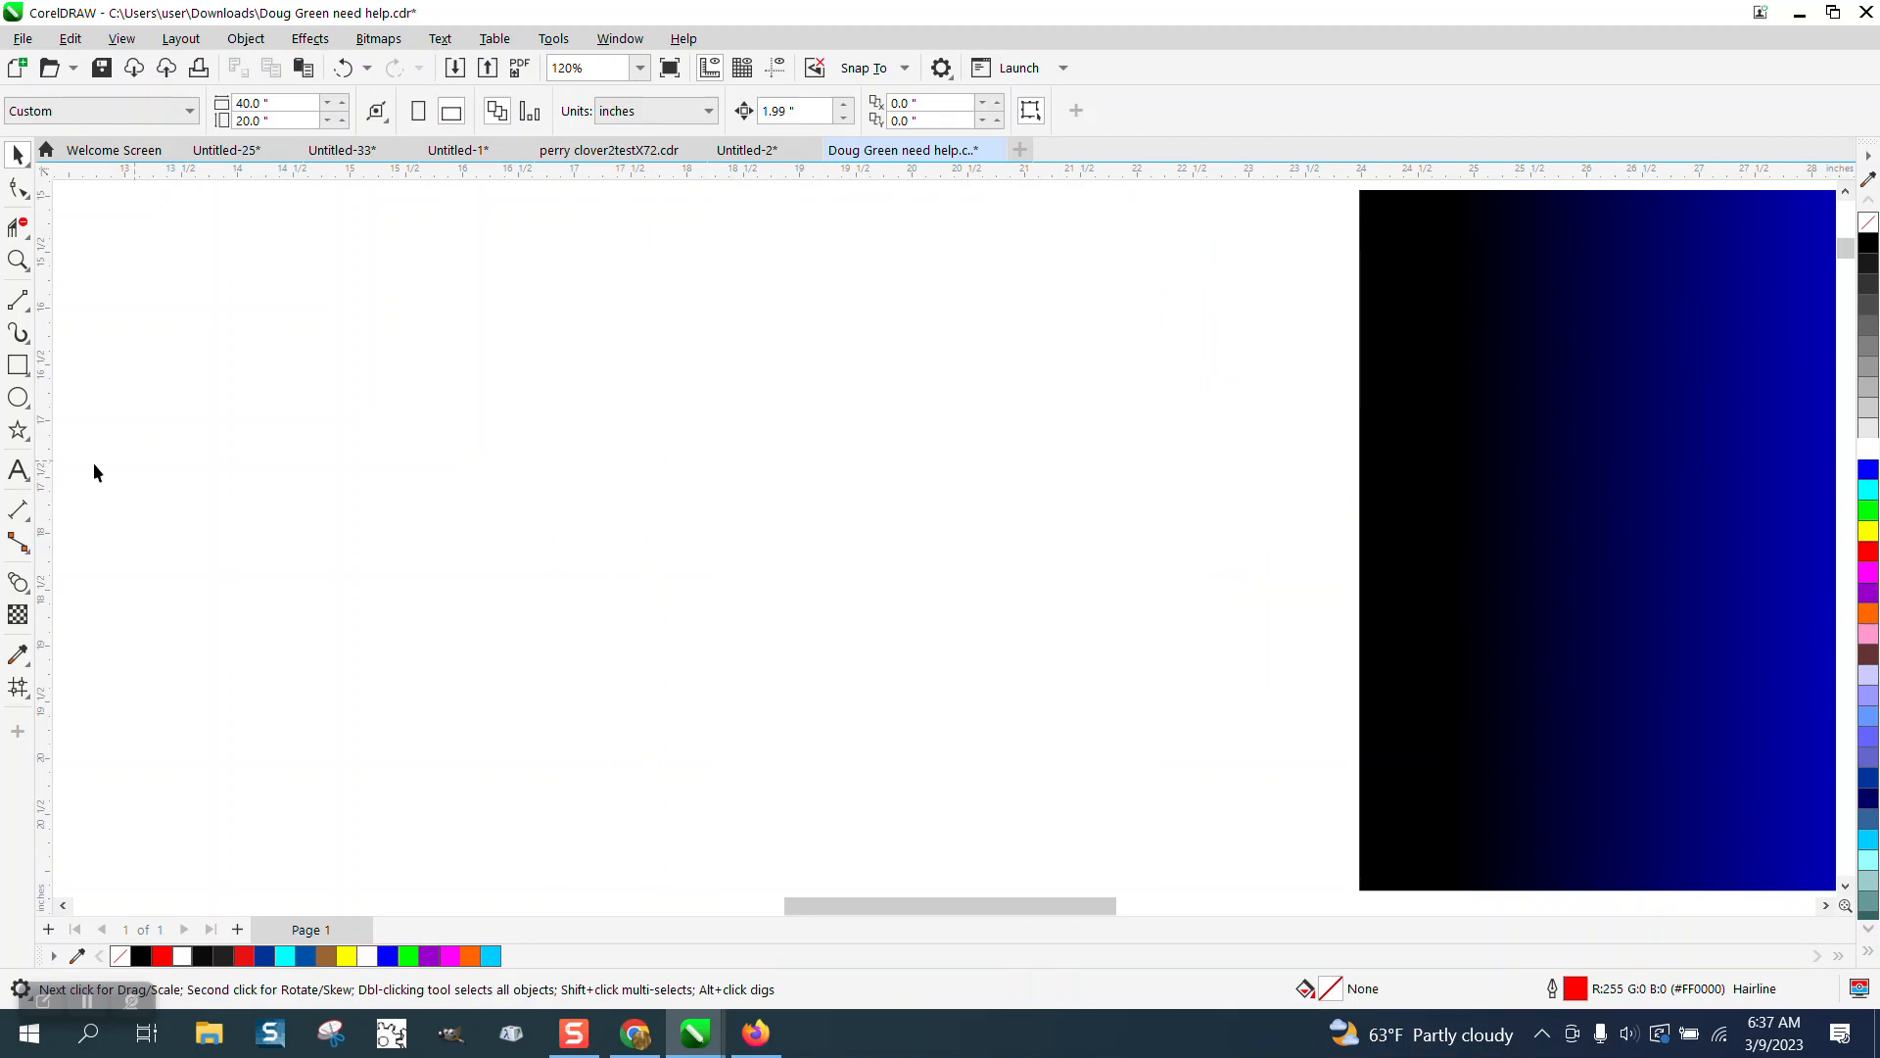
Draw a square about 3 inches wide and convert it to curves.
click(18, 364)
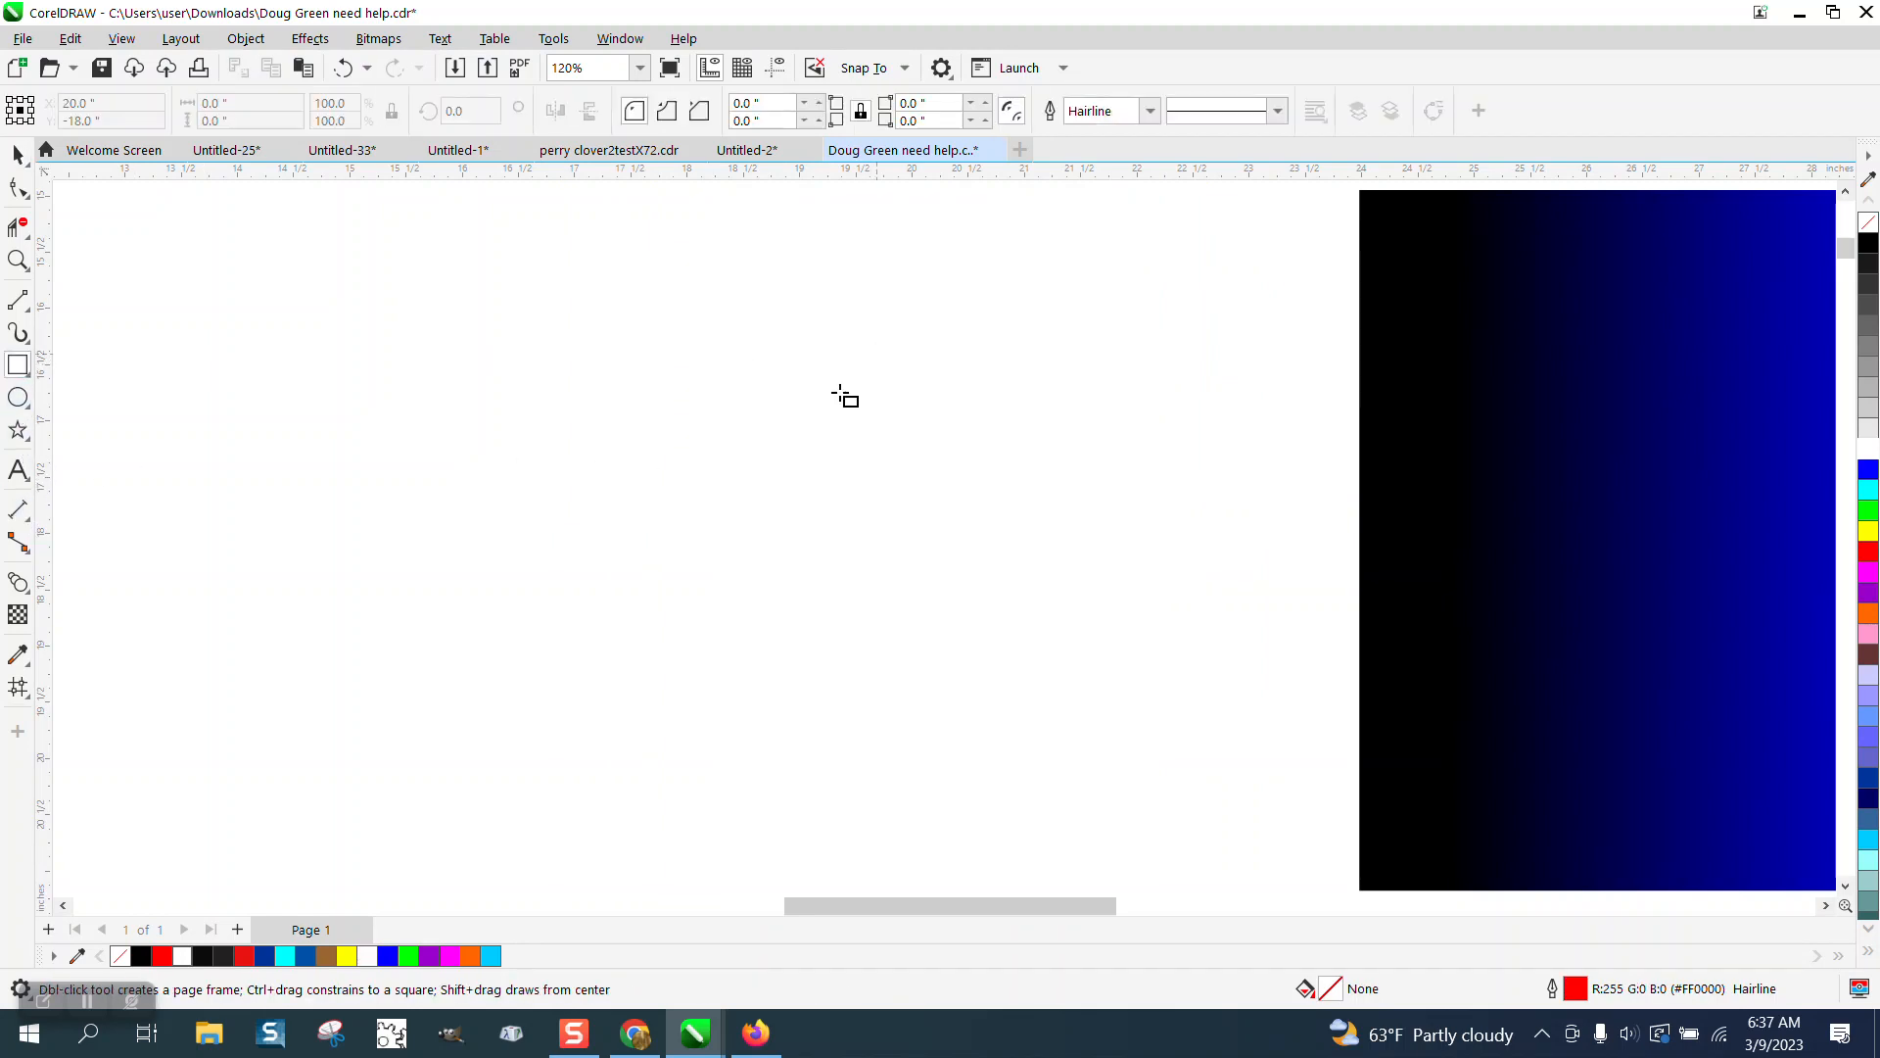
drag(876, 355, 537, 663)
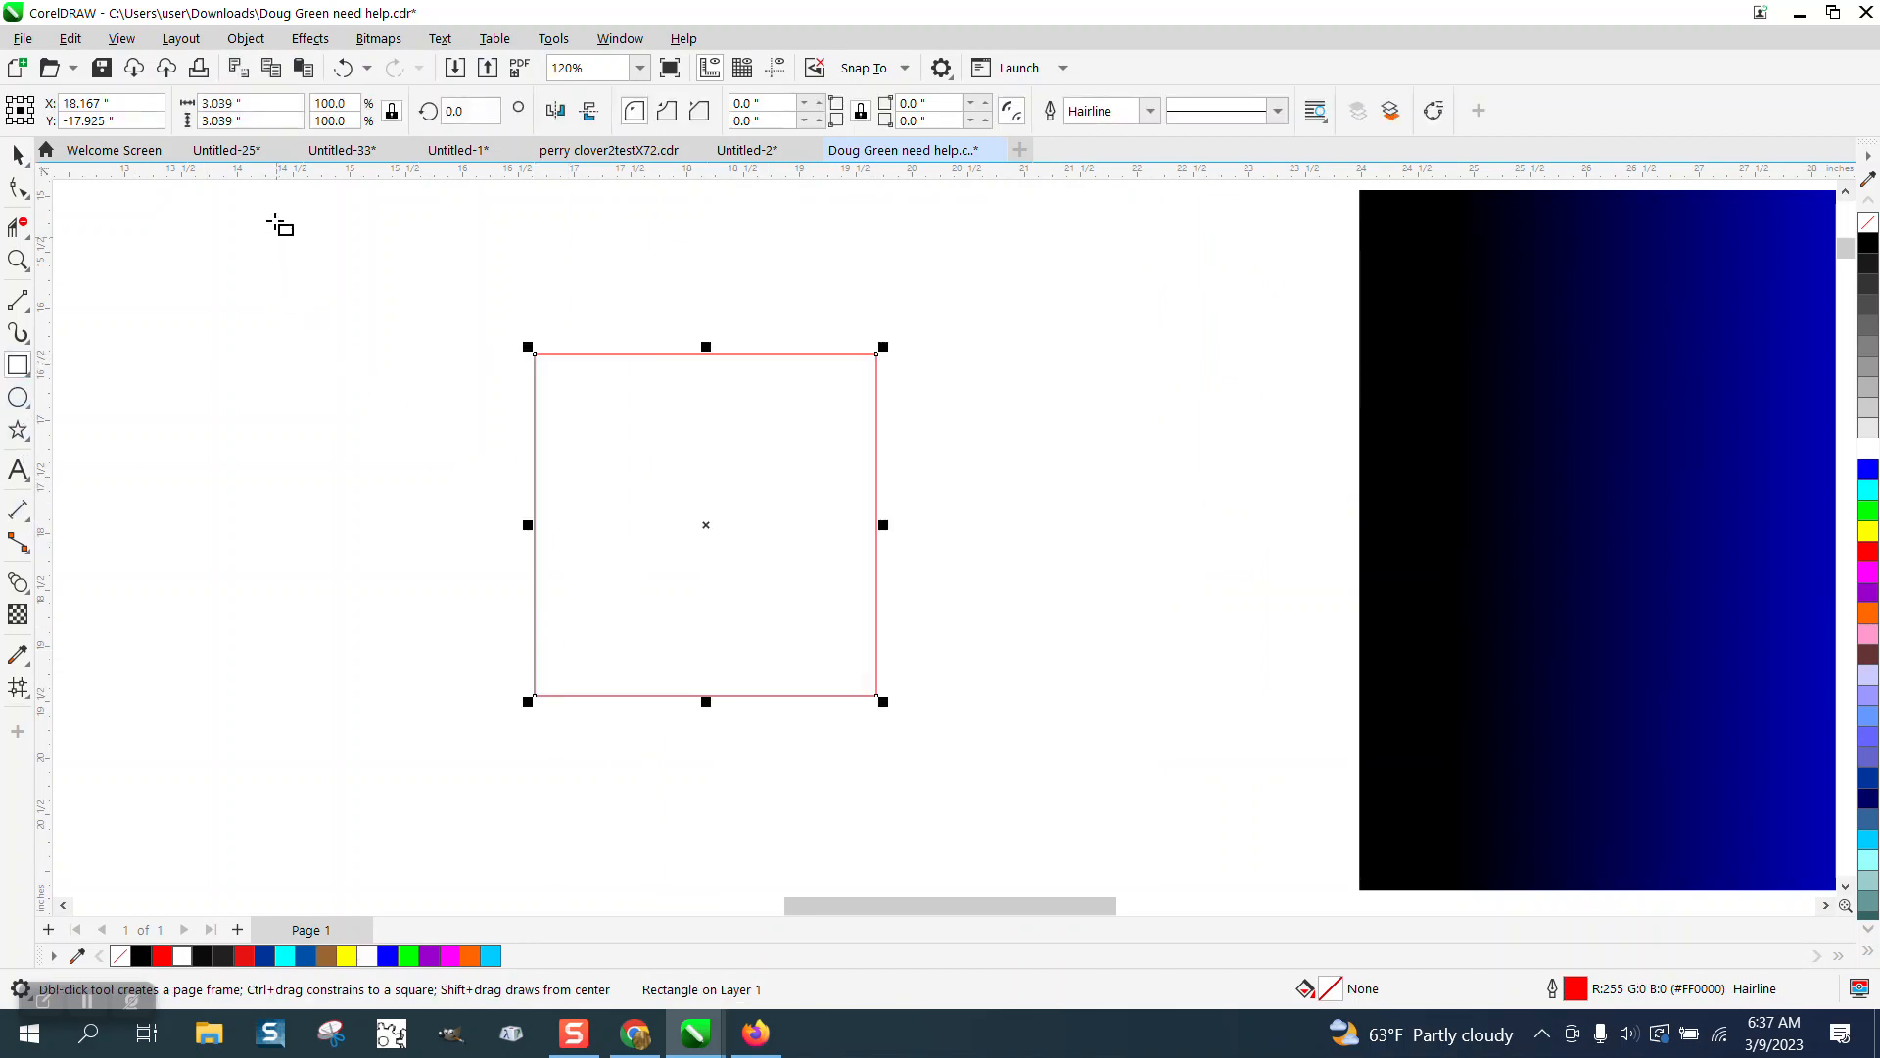
click(245, 39)
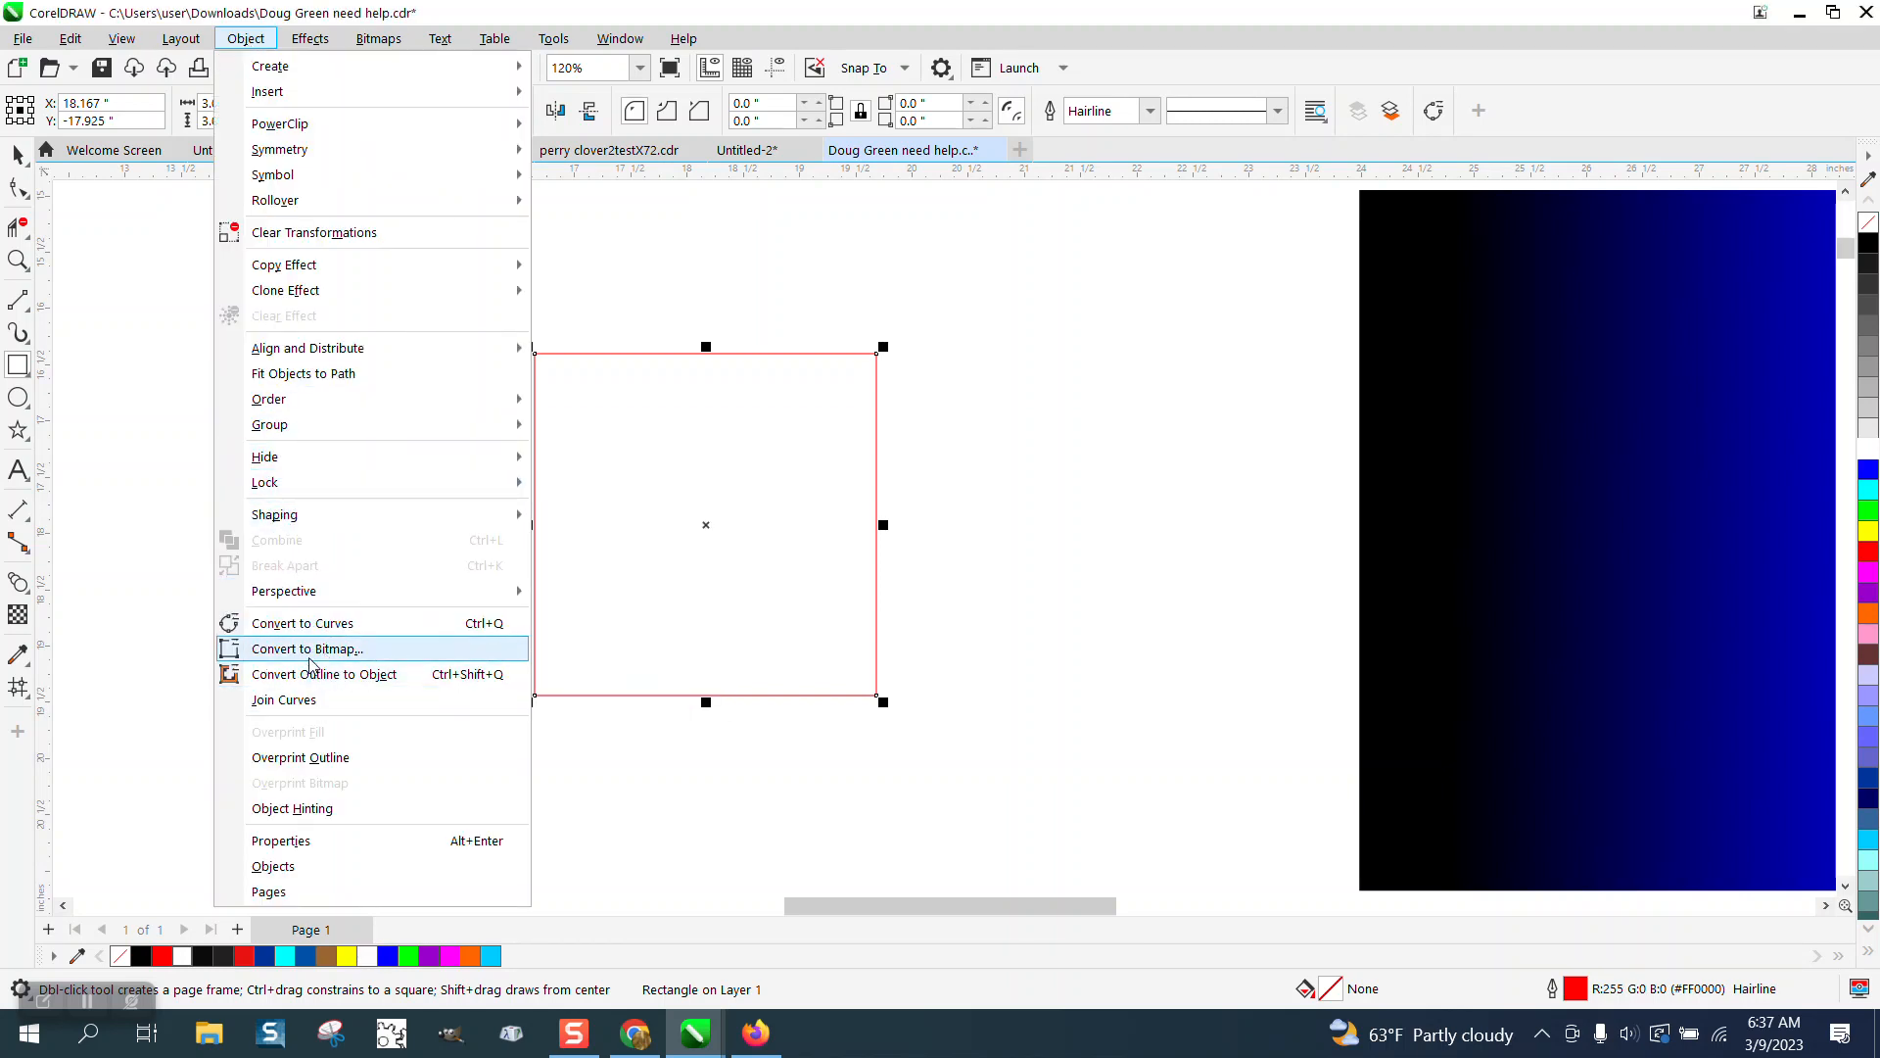
click(329, 623)
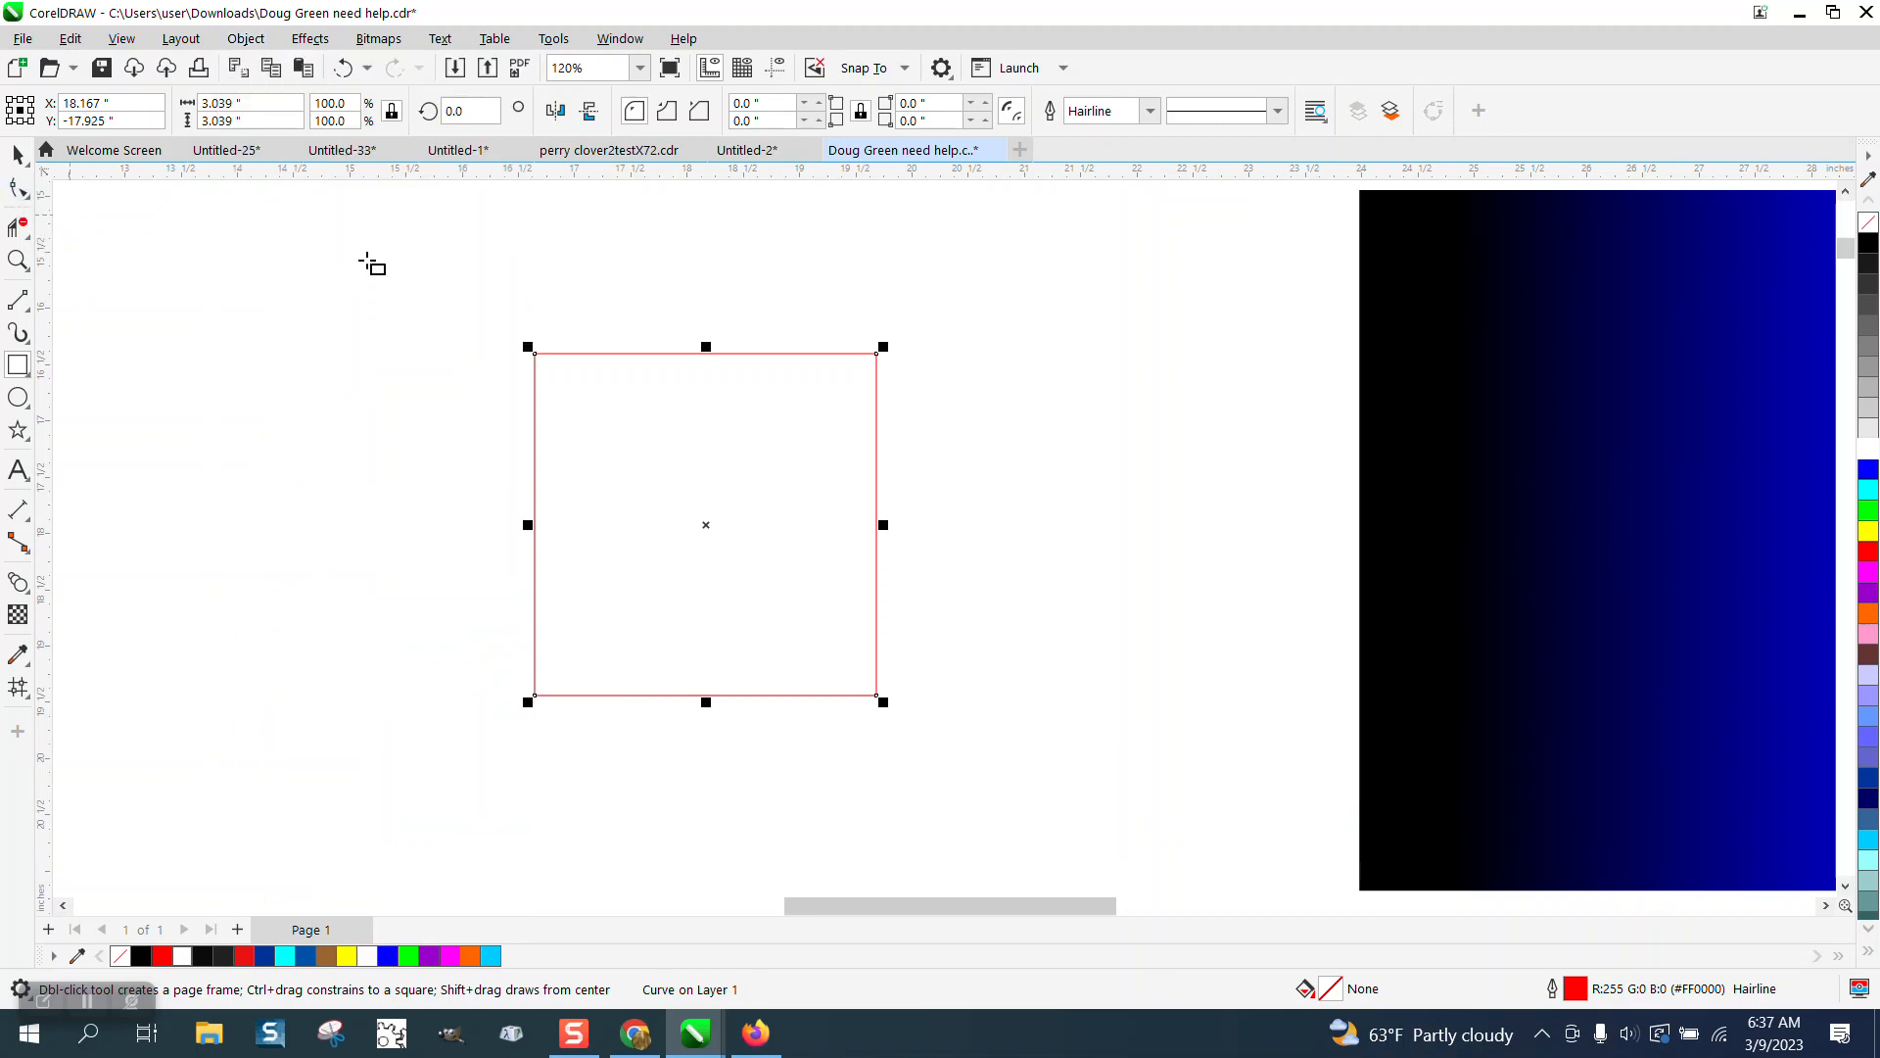
Delete the square's upper-left node to turn it into a triangle.
click(18, 154)
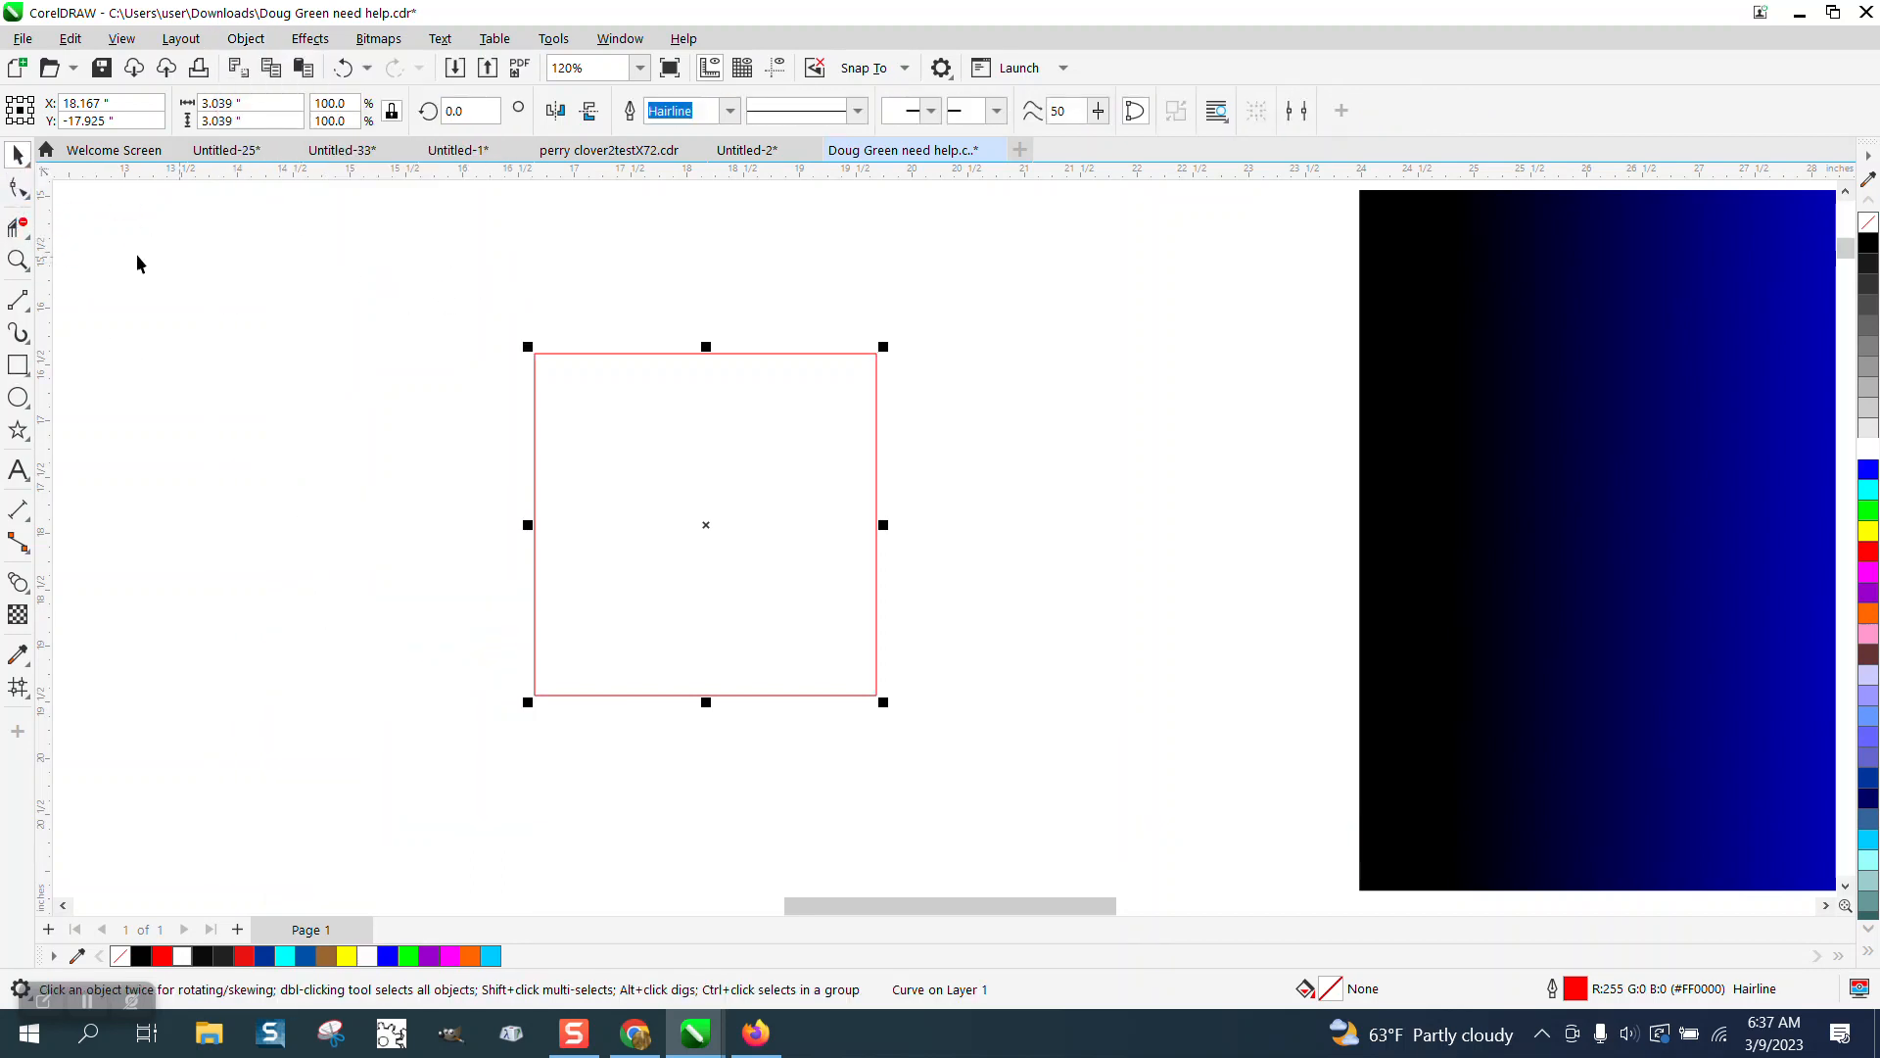
click(18, 189)
drag(517, 323, 625, 408)
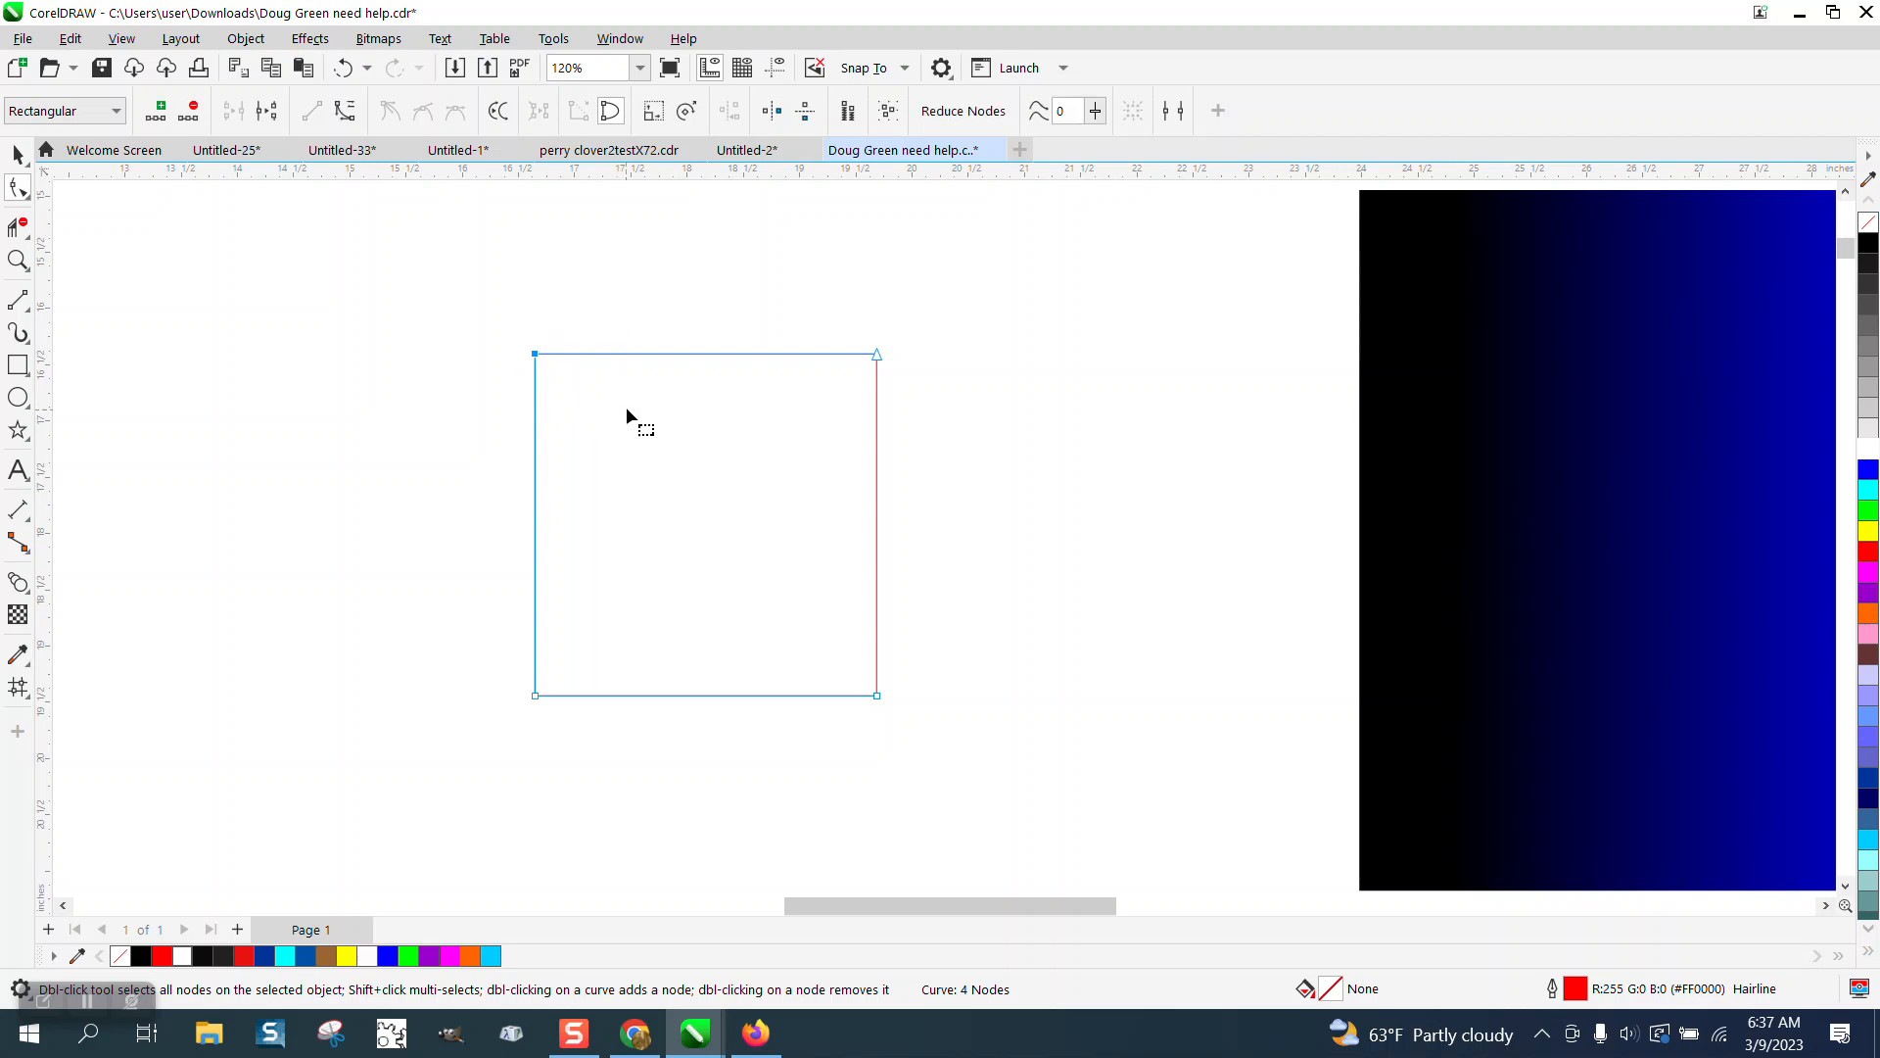
key(Delete)
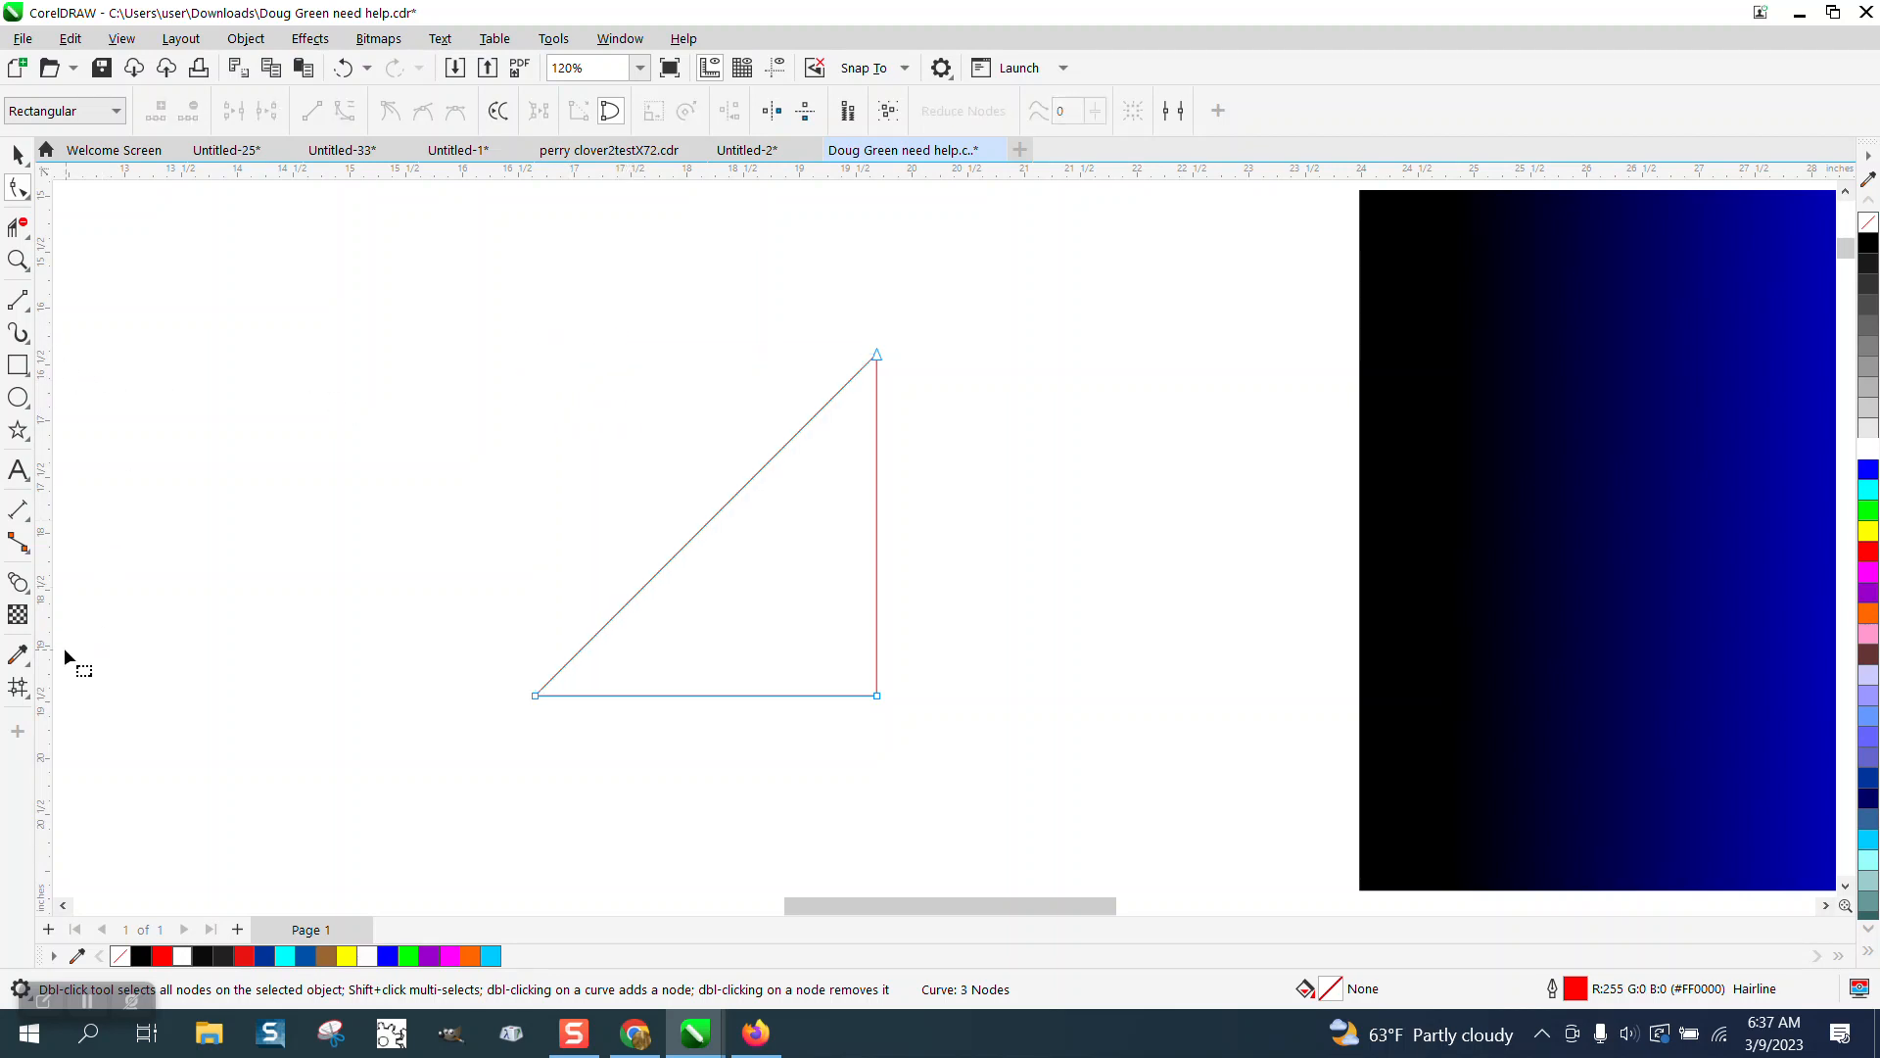
Fill the triangle with blue.
click(18, 153)
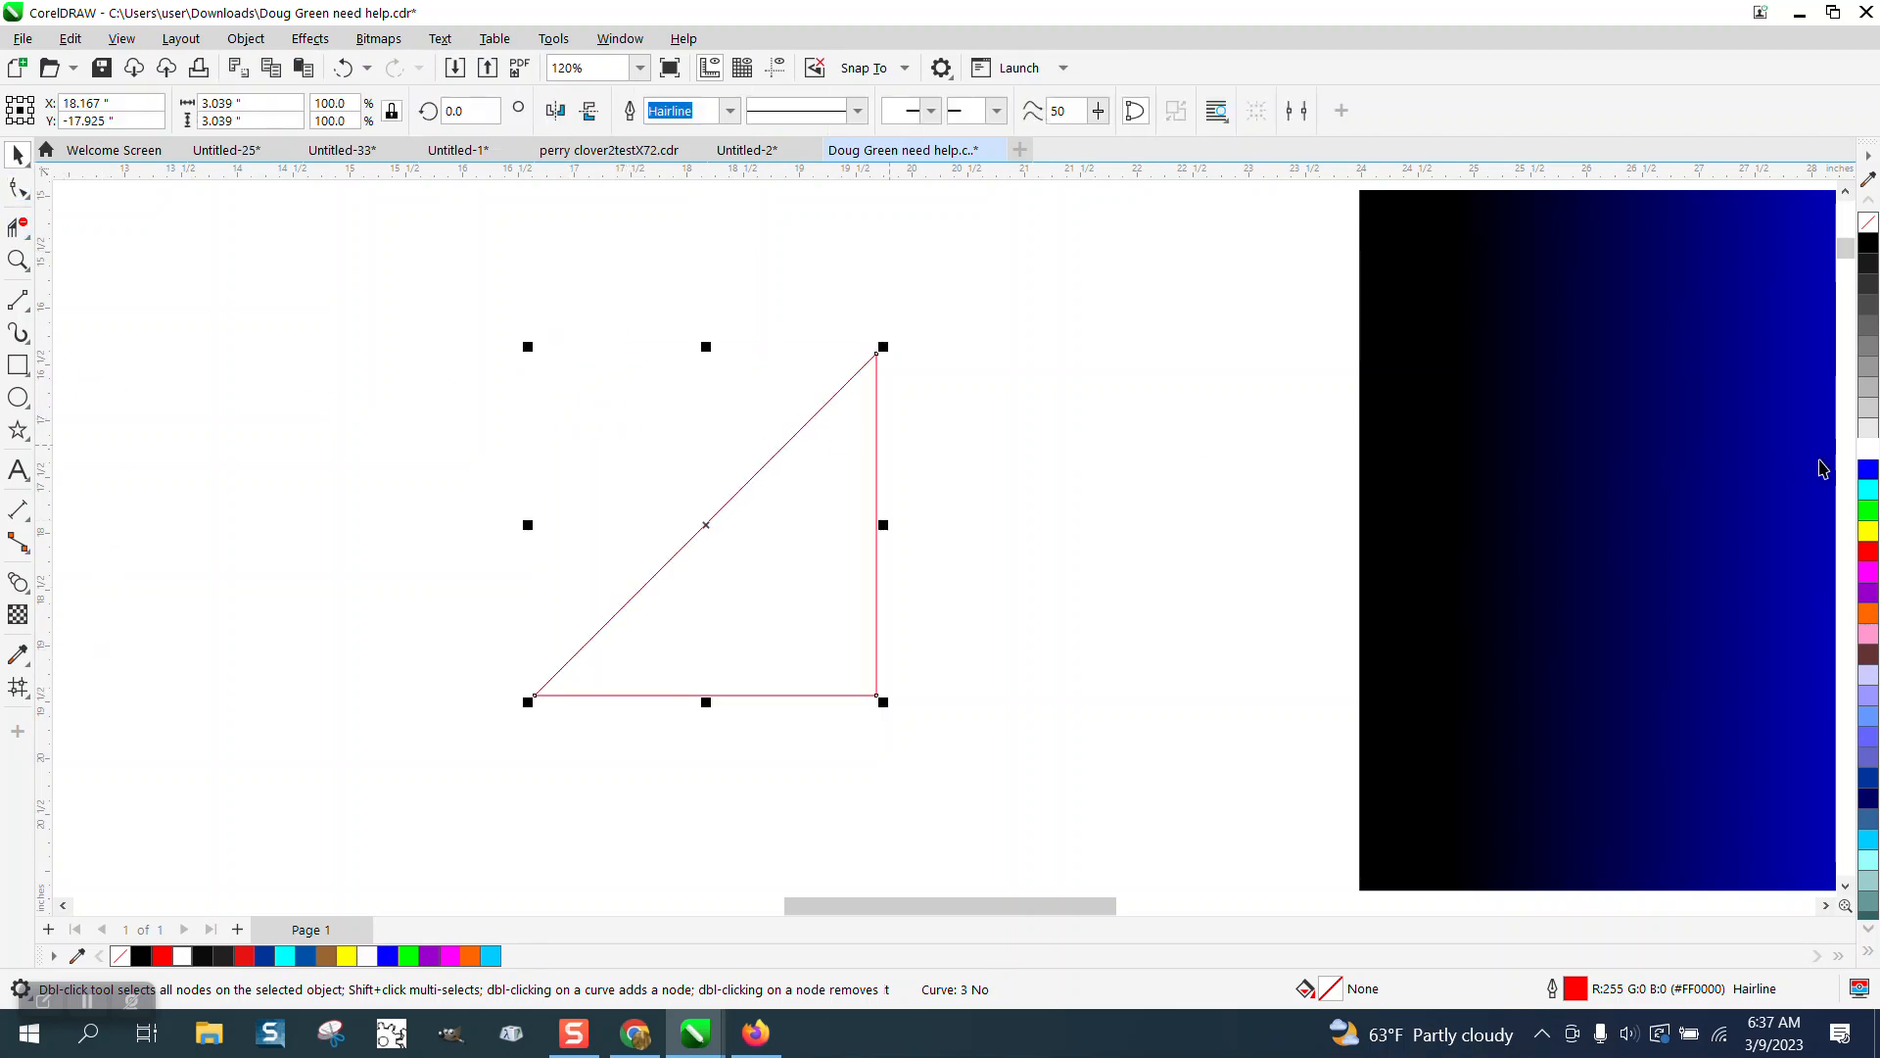
click(1868, 471)
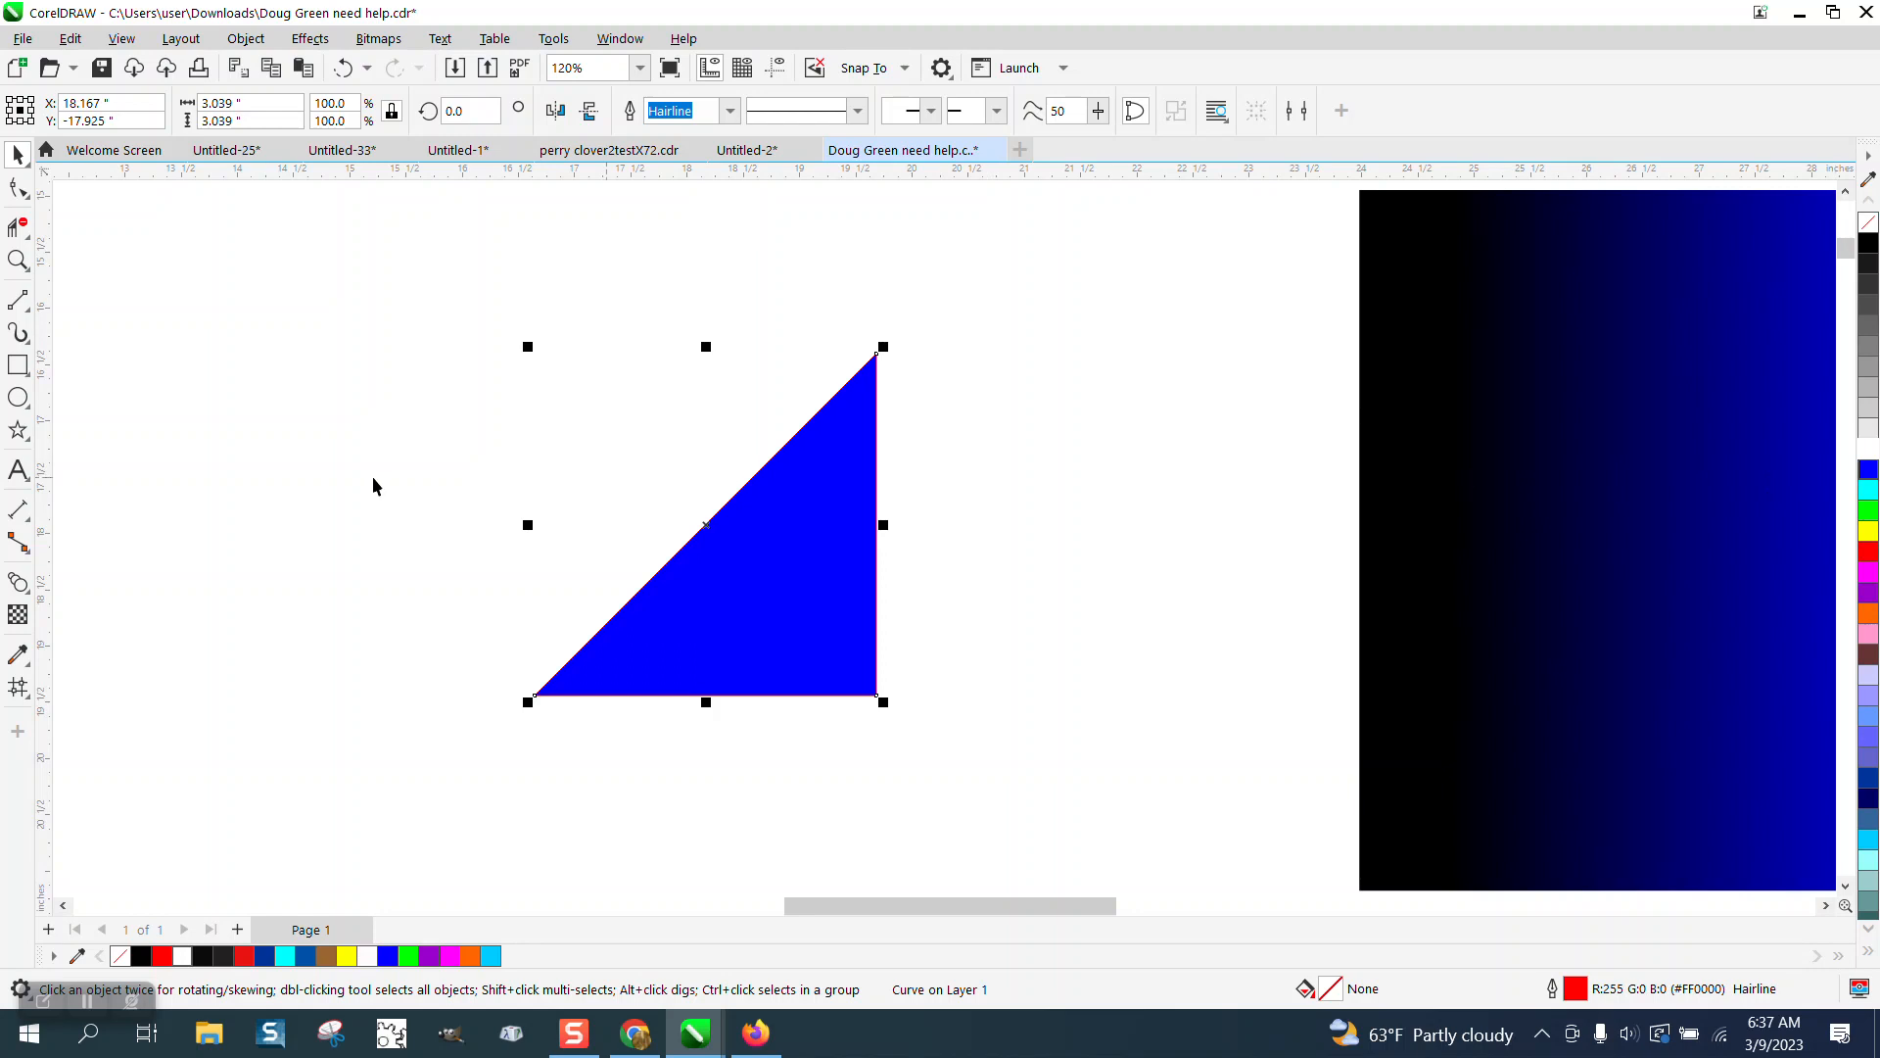
Apply a mesh fill to the triangle and set its grid to 7 by 7.
click(18, 259)
drag(1153, 755, 1154, 755)
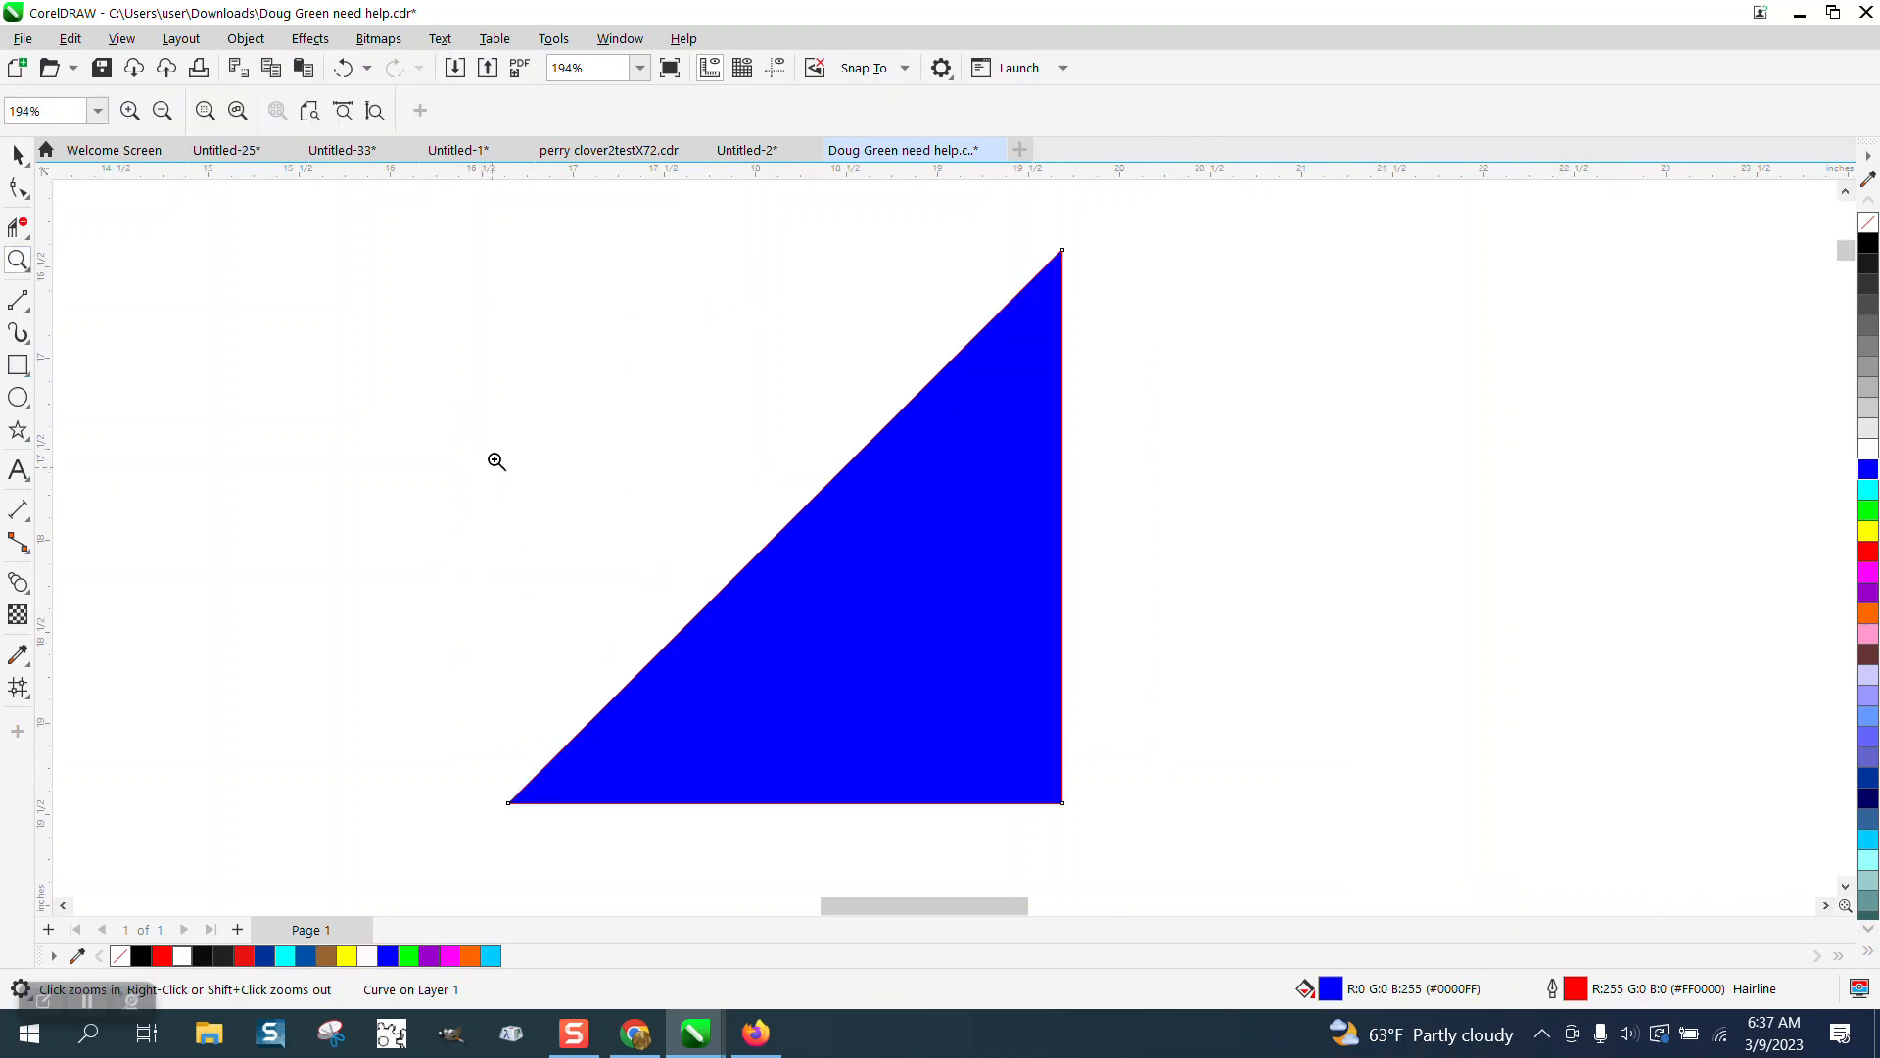
drag(616, 546, 1279, 807)
scroll(603, 525, down, 2)
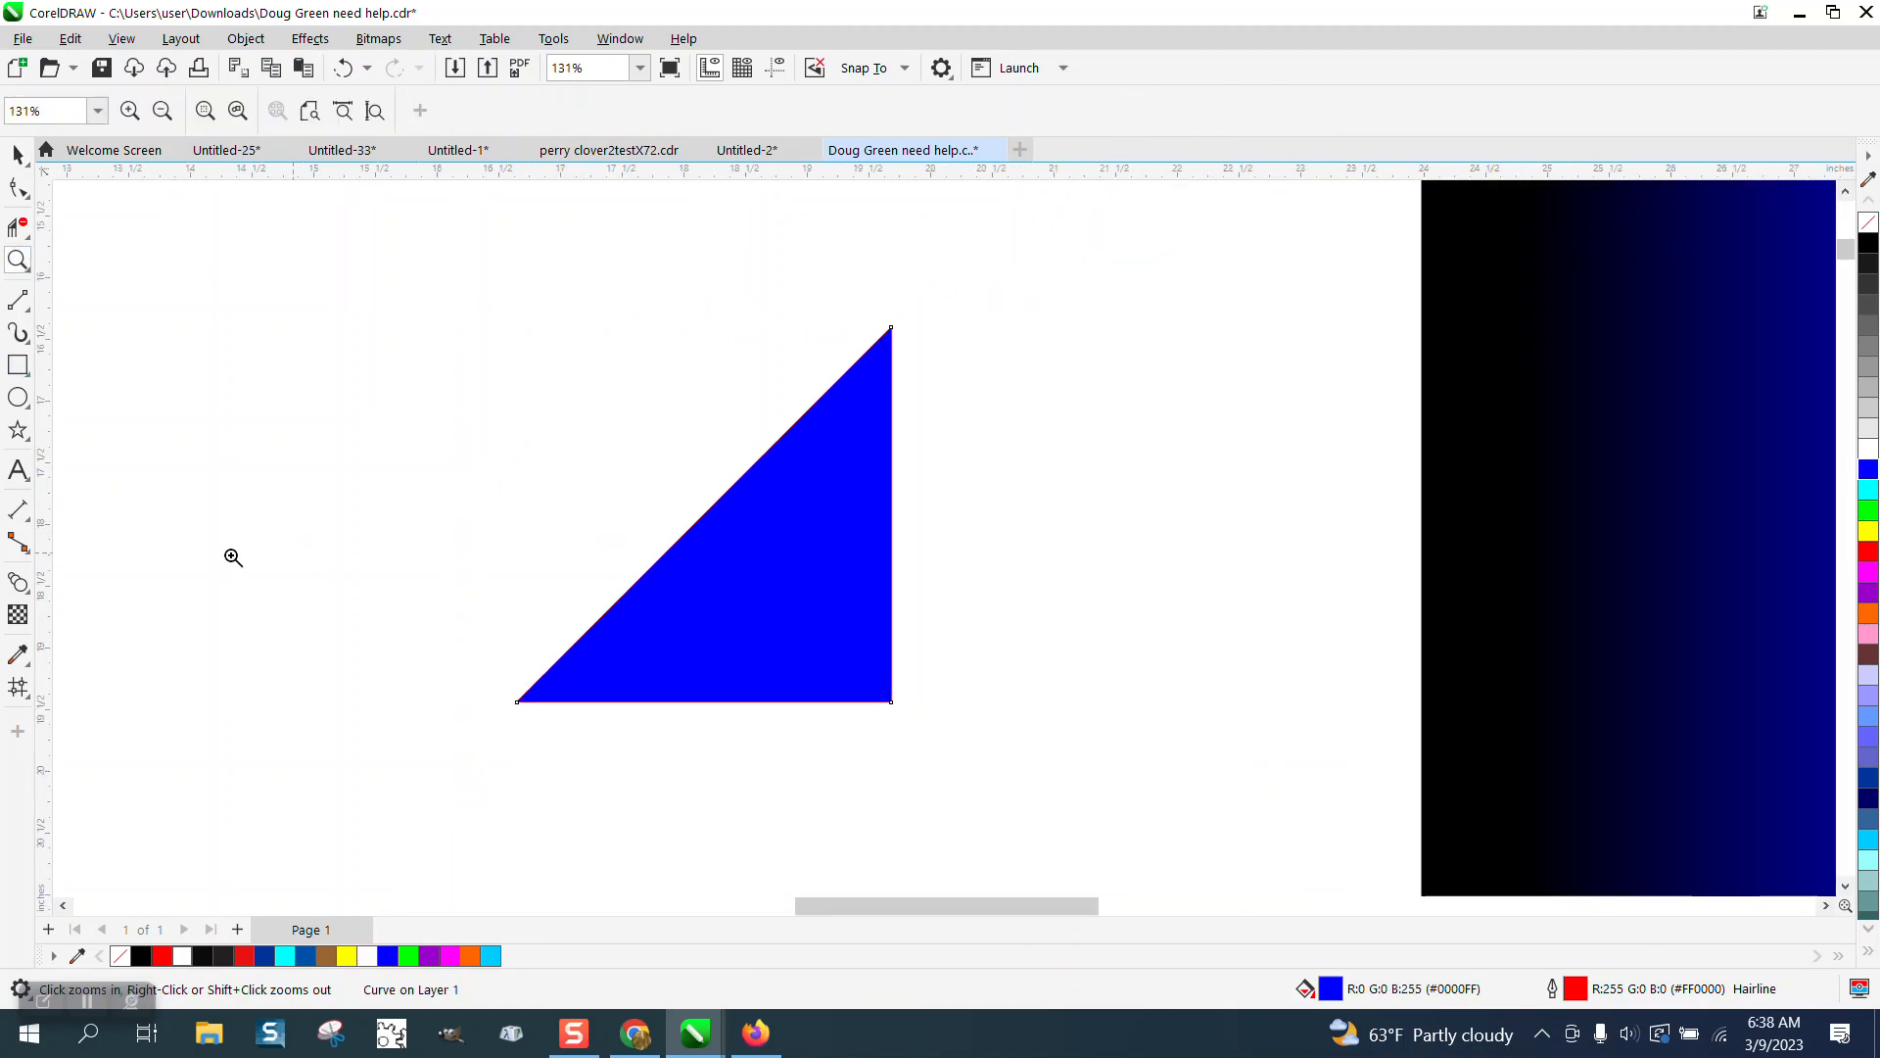
click(17, 687)
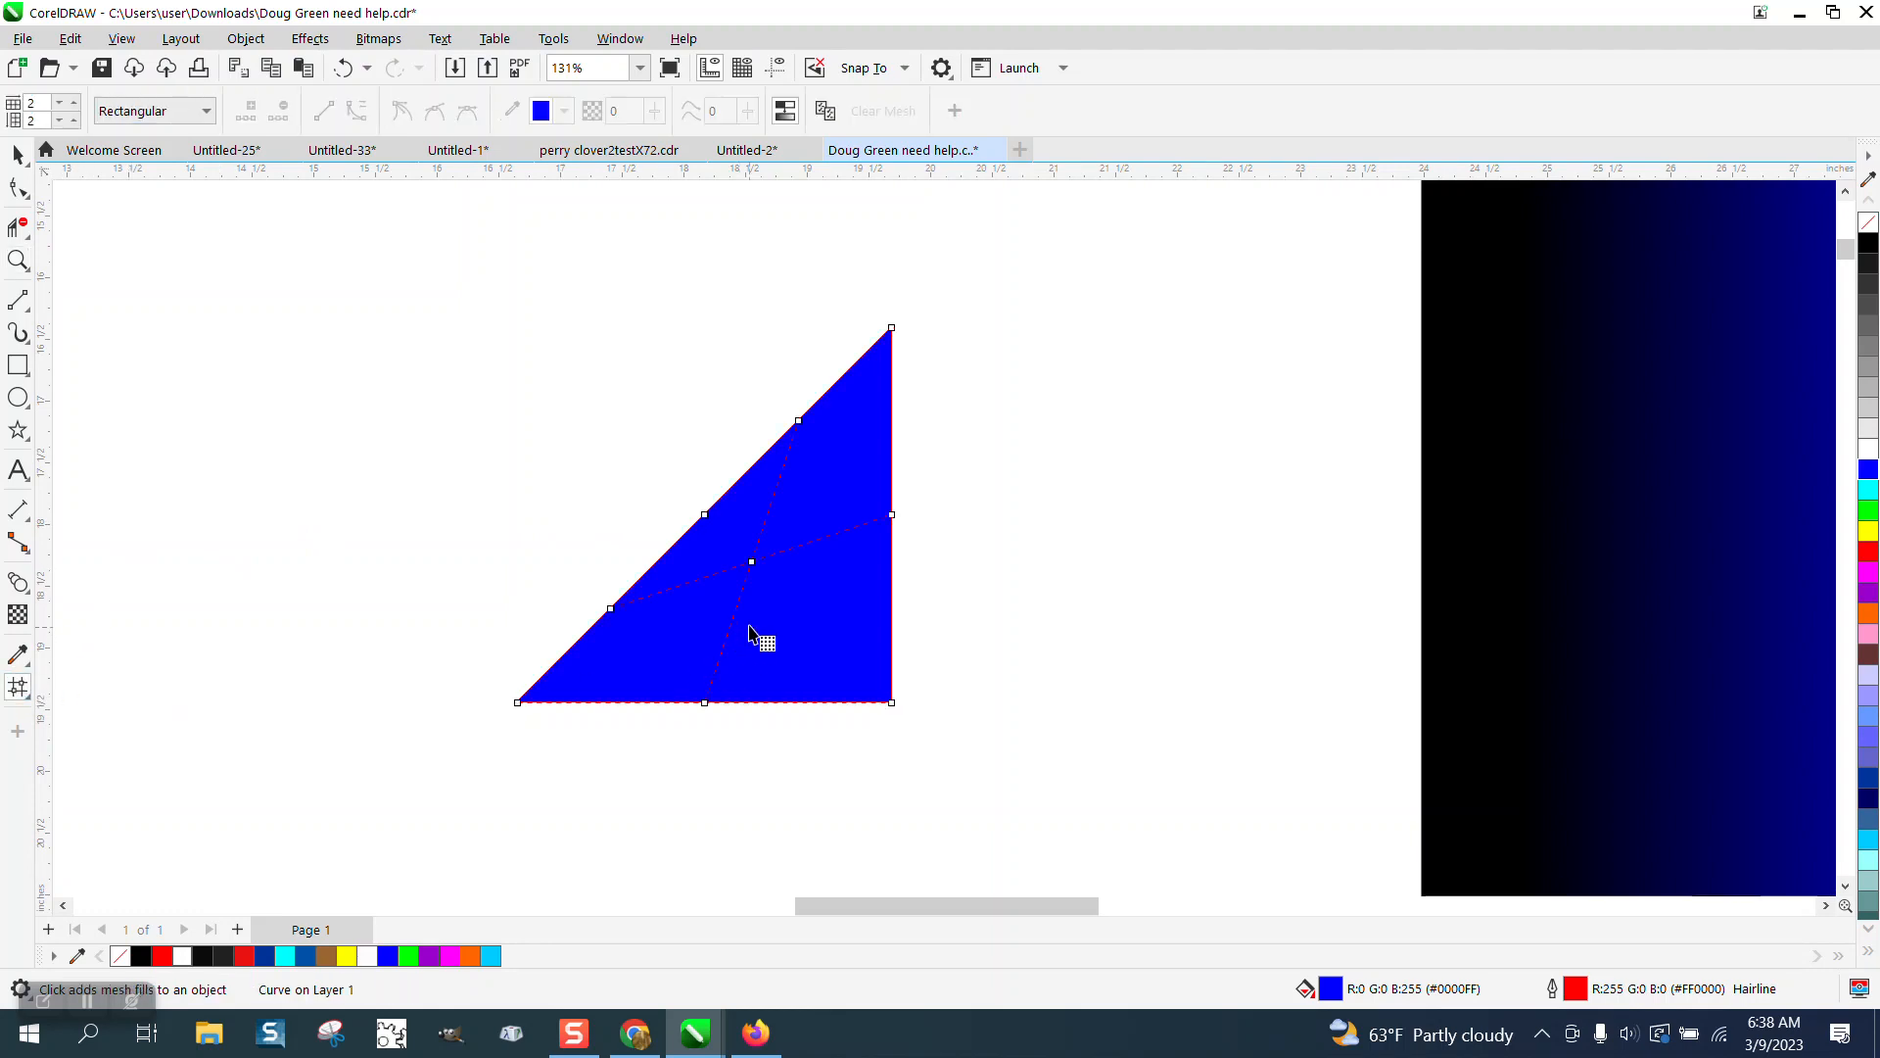
click(22, 261)
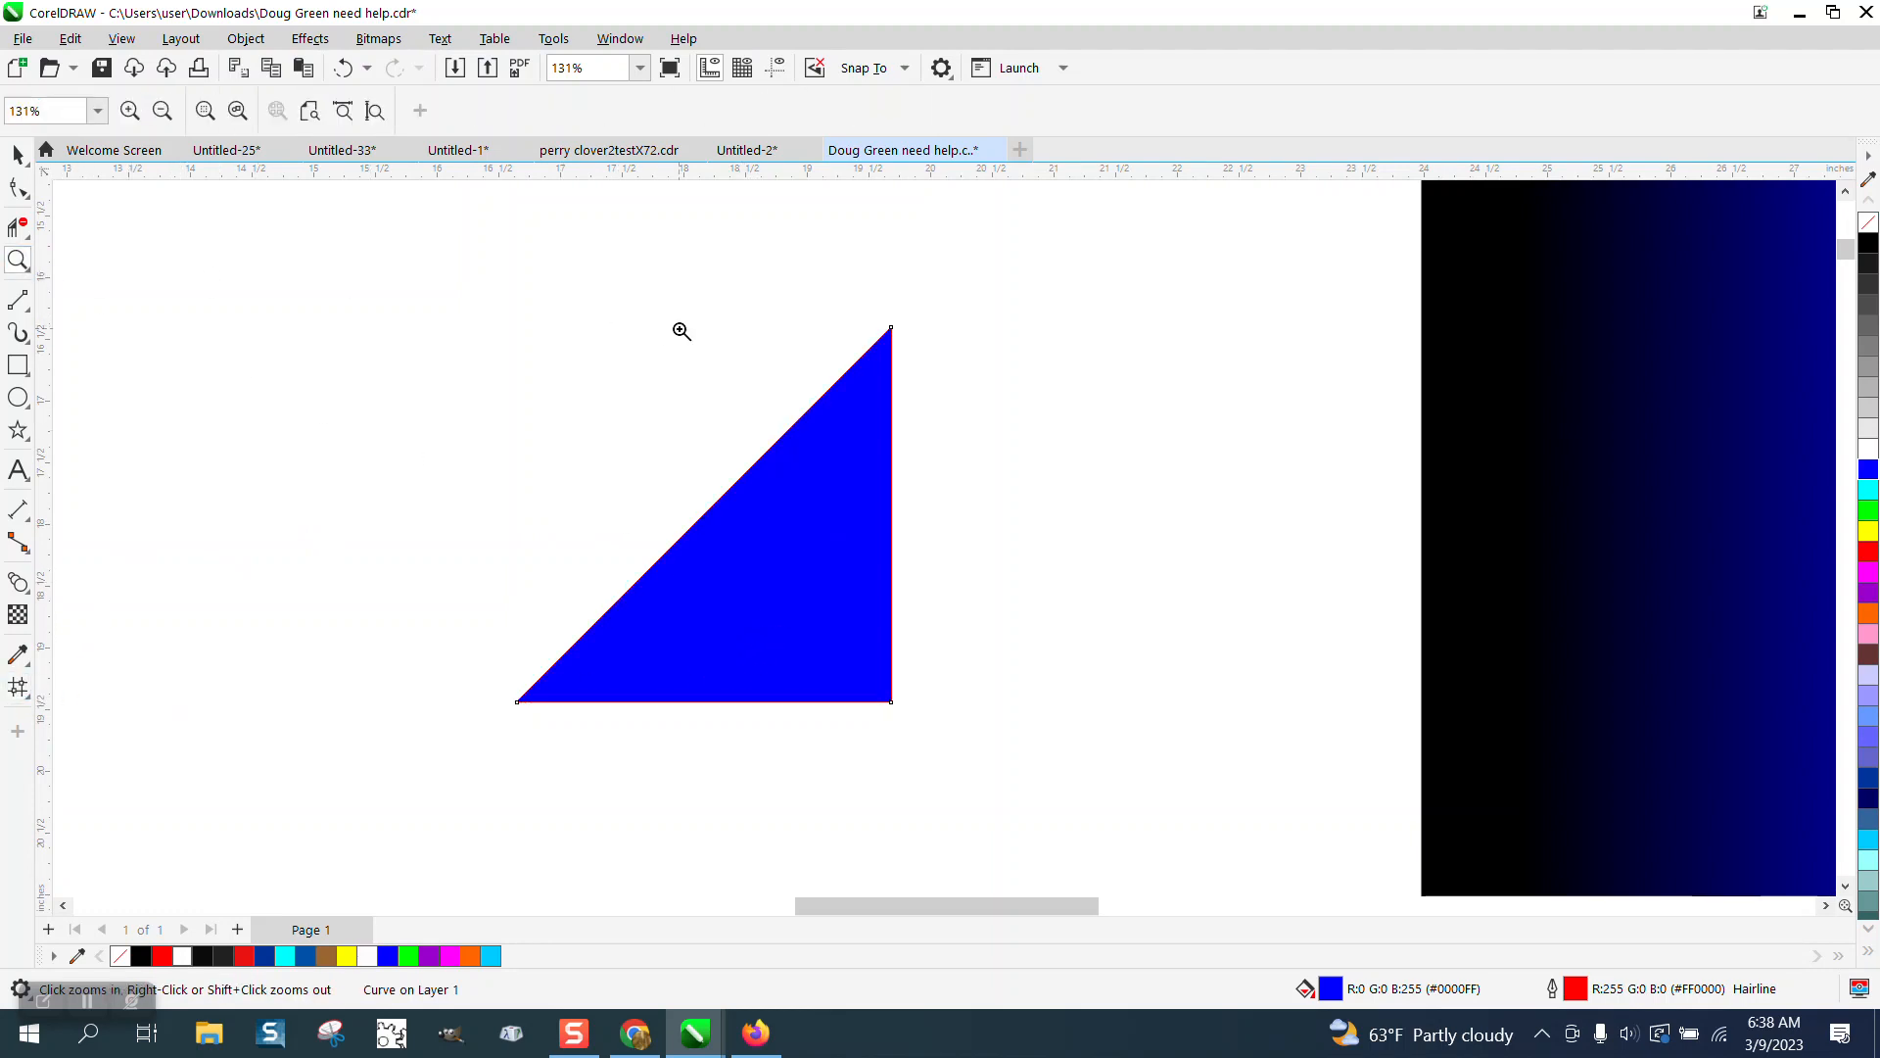
drag(1128, 734, 1182, 750)
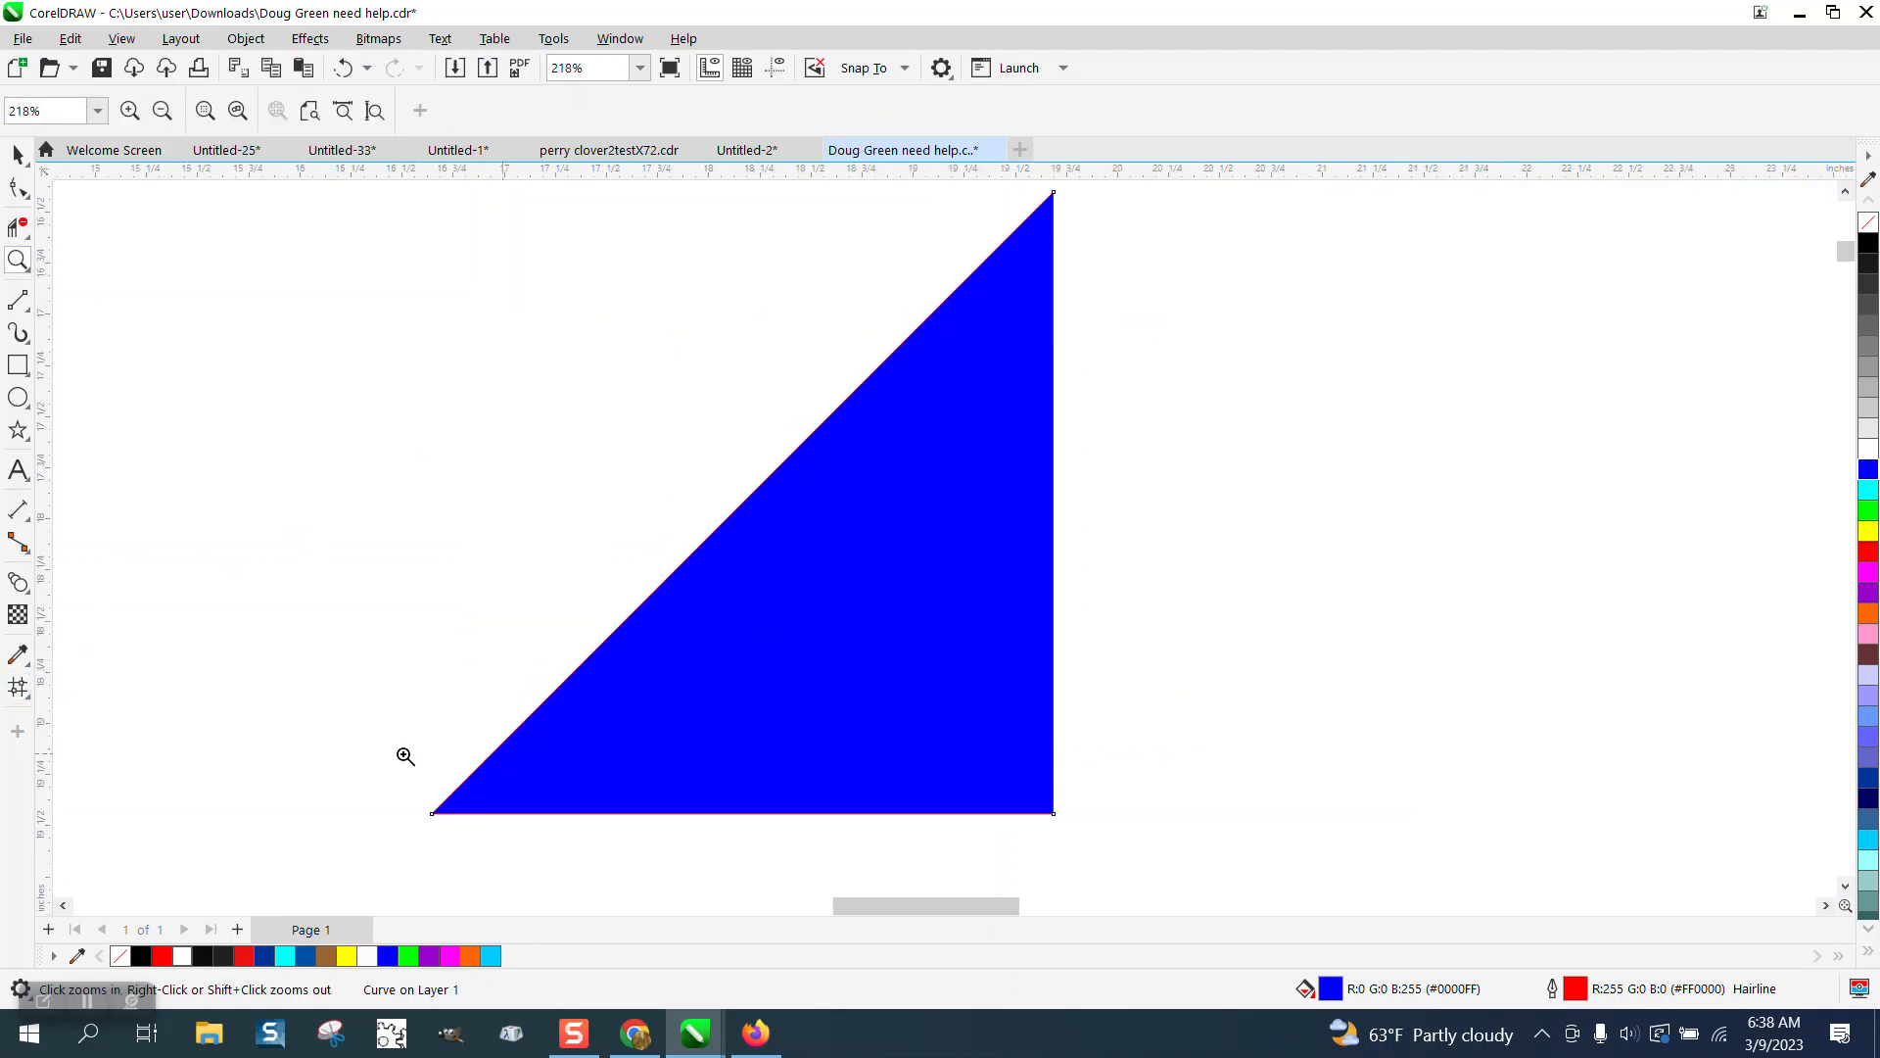
click(18, 688)
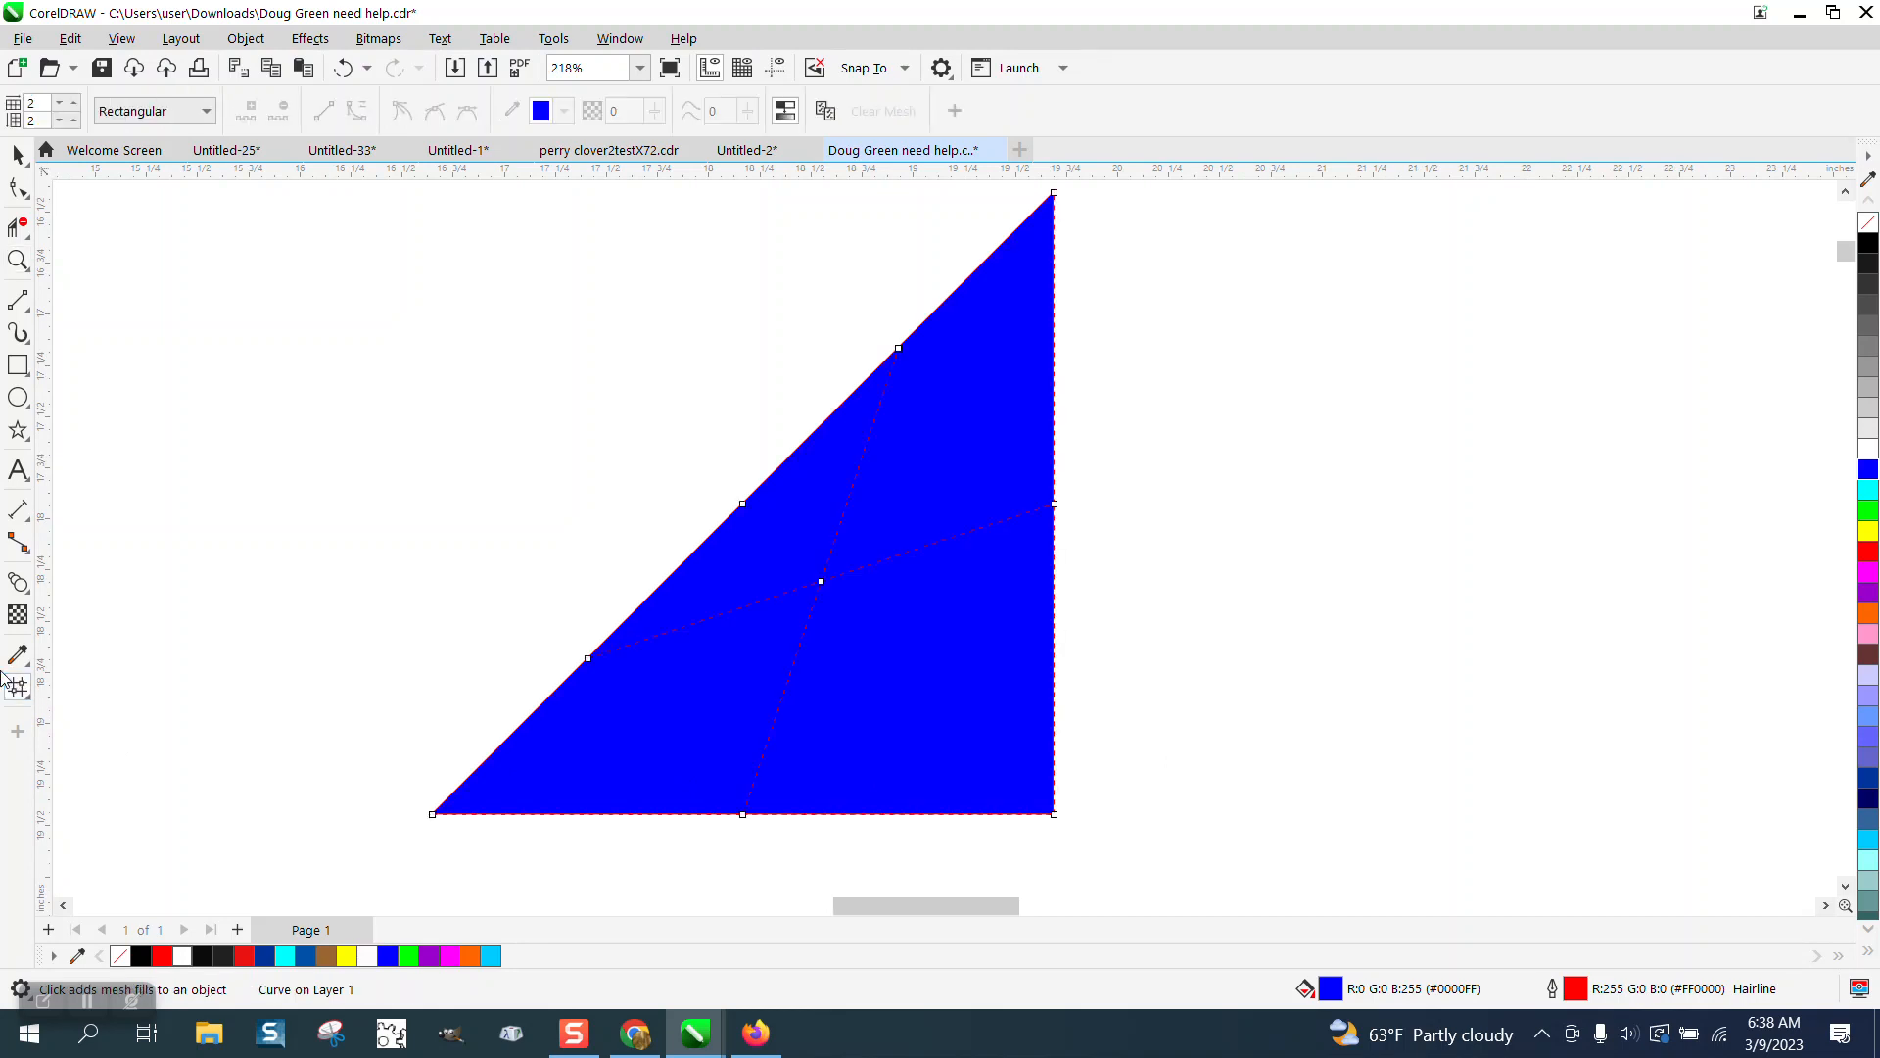
click(75, 102)
click(75, 102)
click(75, 102)
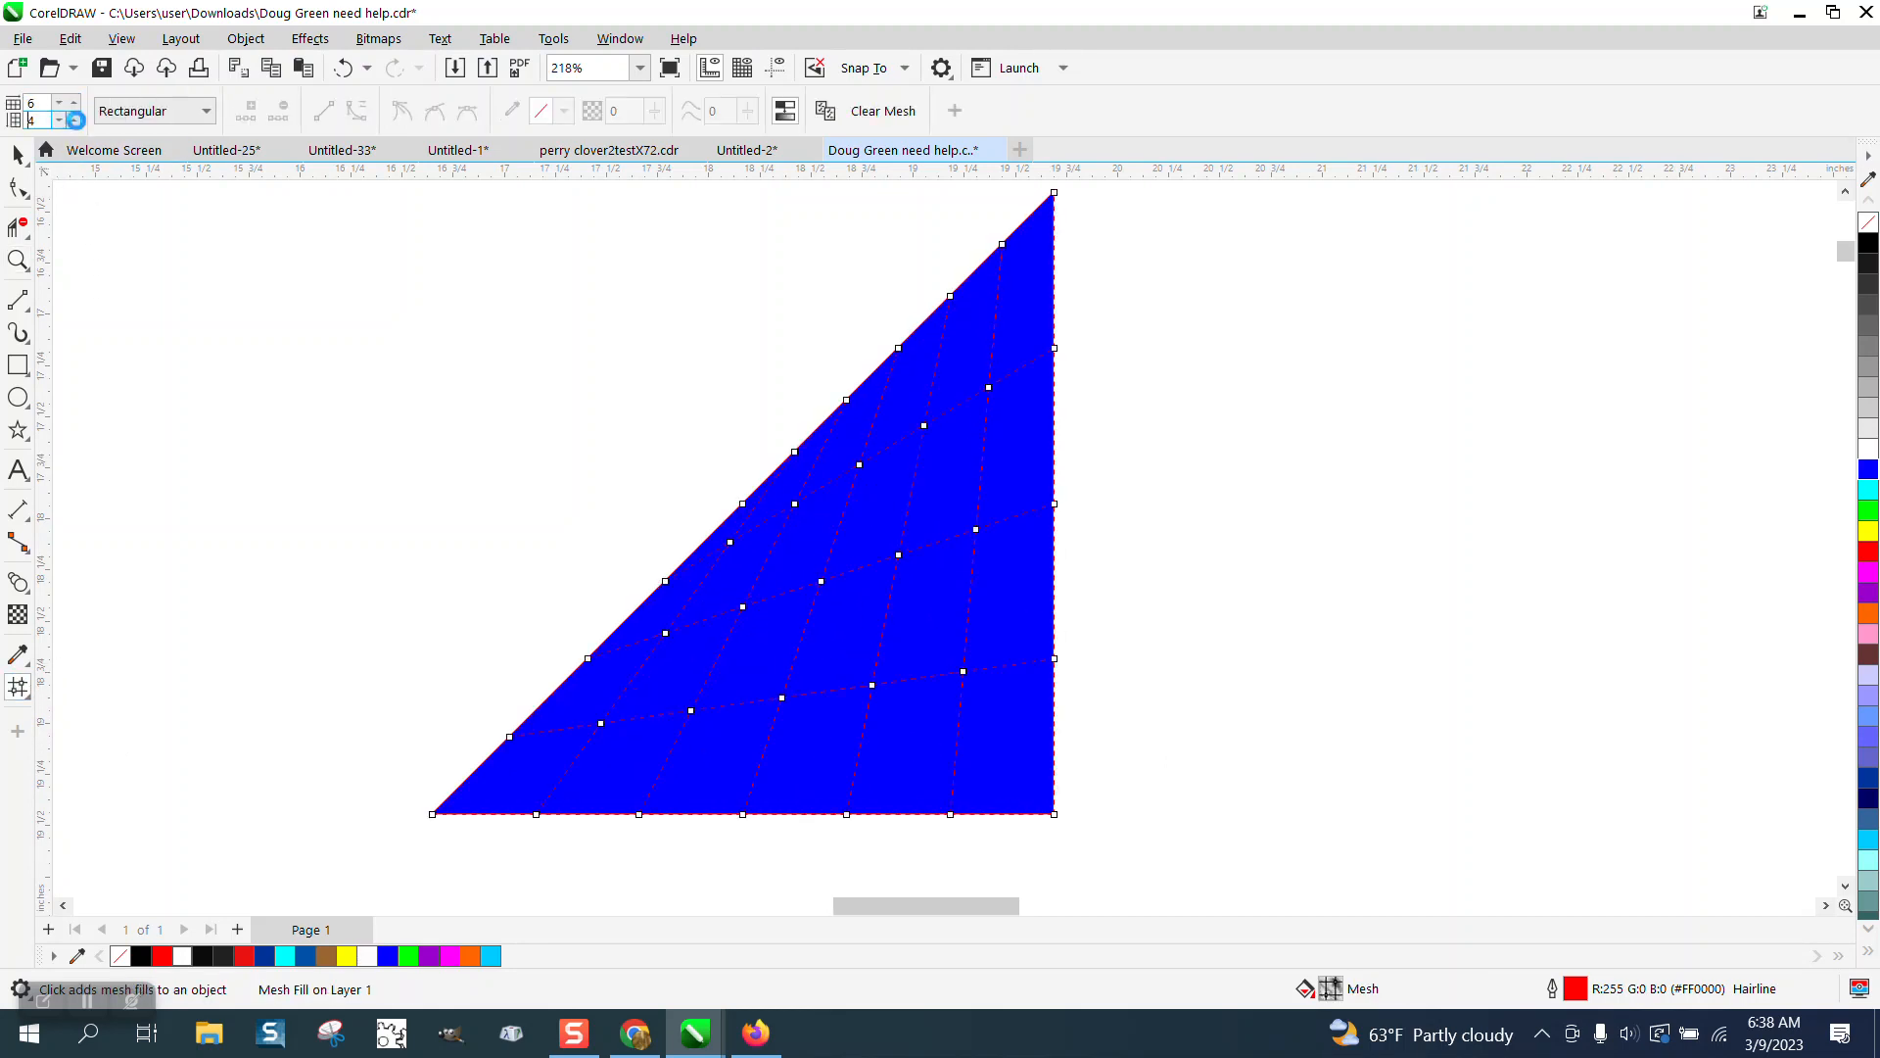
click(75, 119)
click(75, 102)
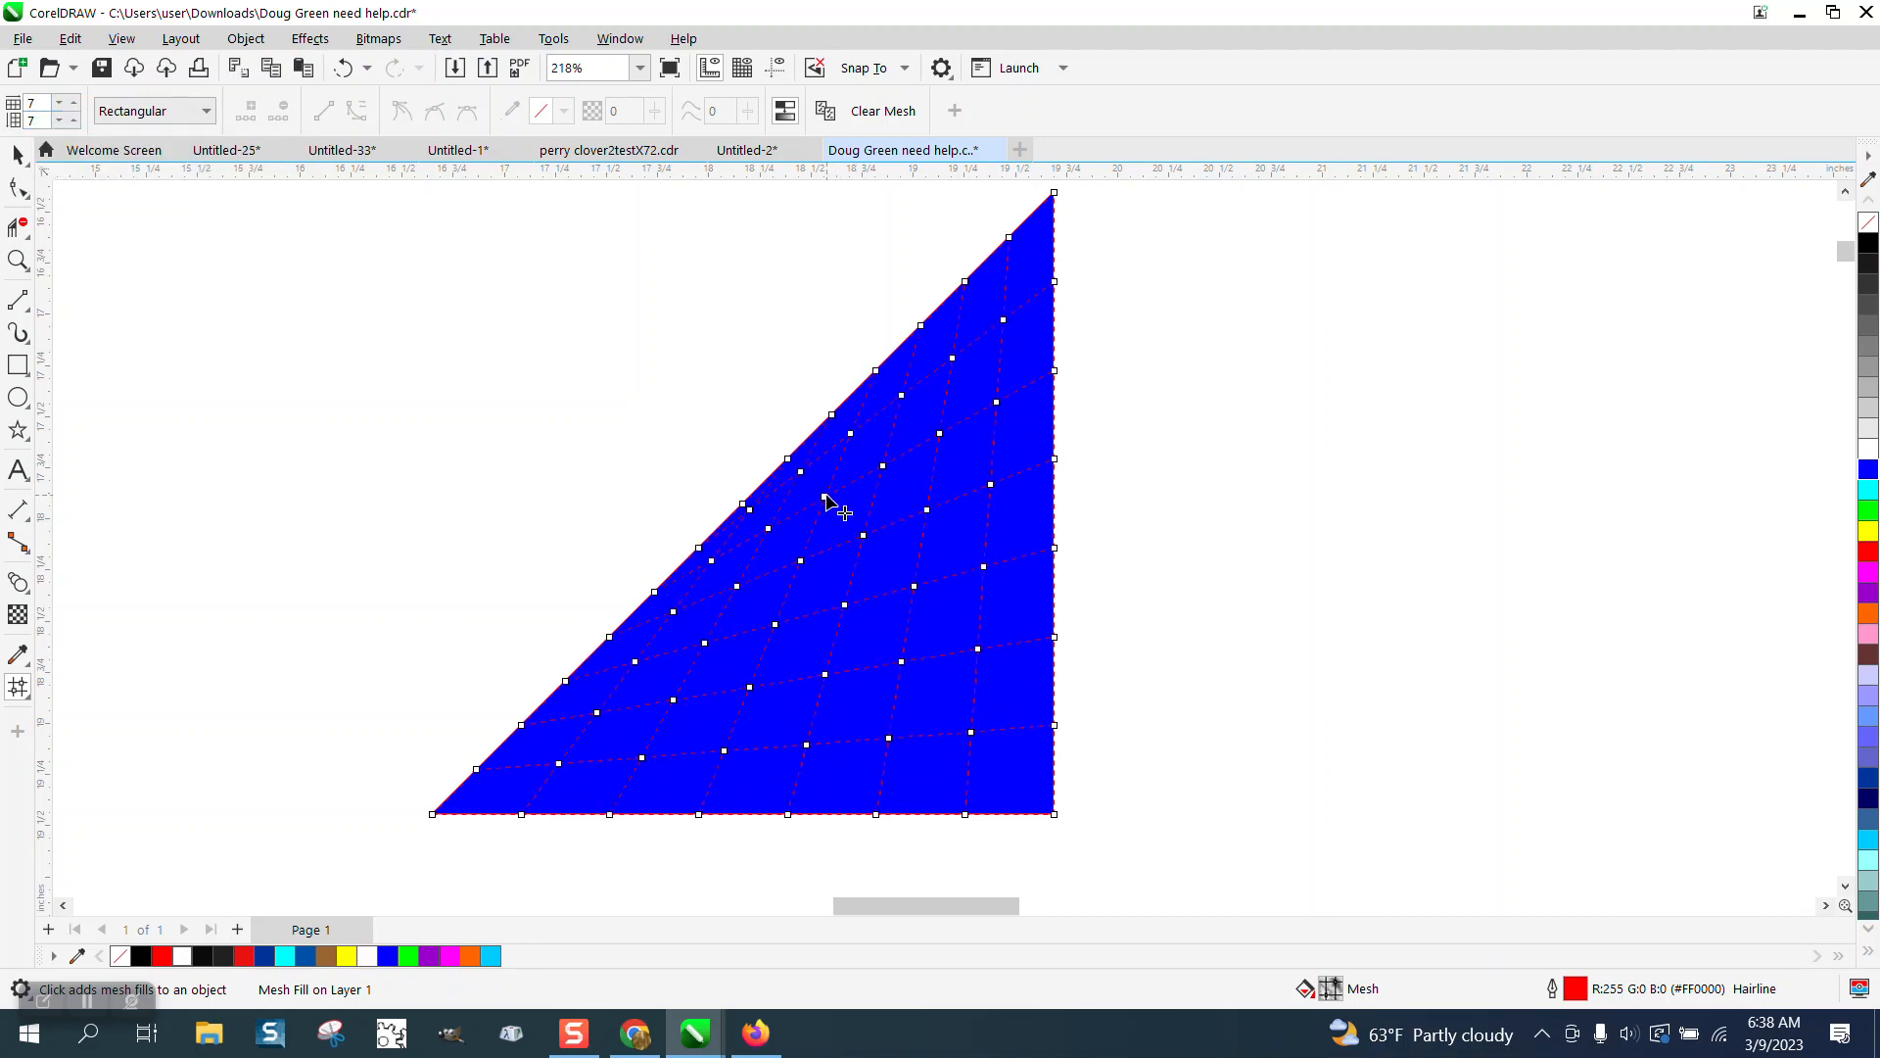
Color two mesh nodes near the triangle's slanted edge cyan and yellow.
drag(1633, 507, 824, 497)
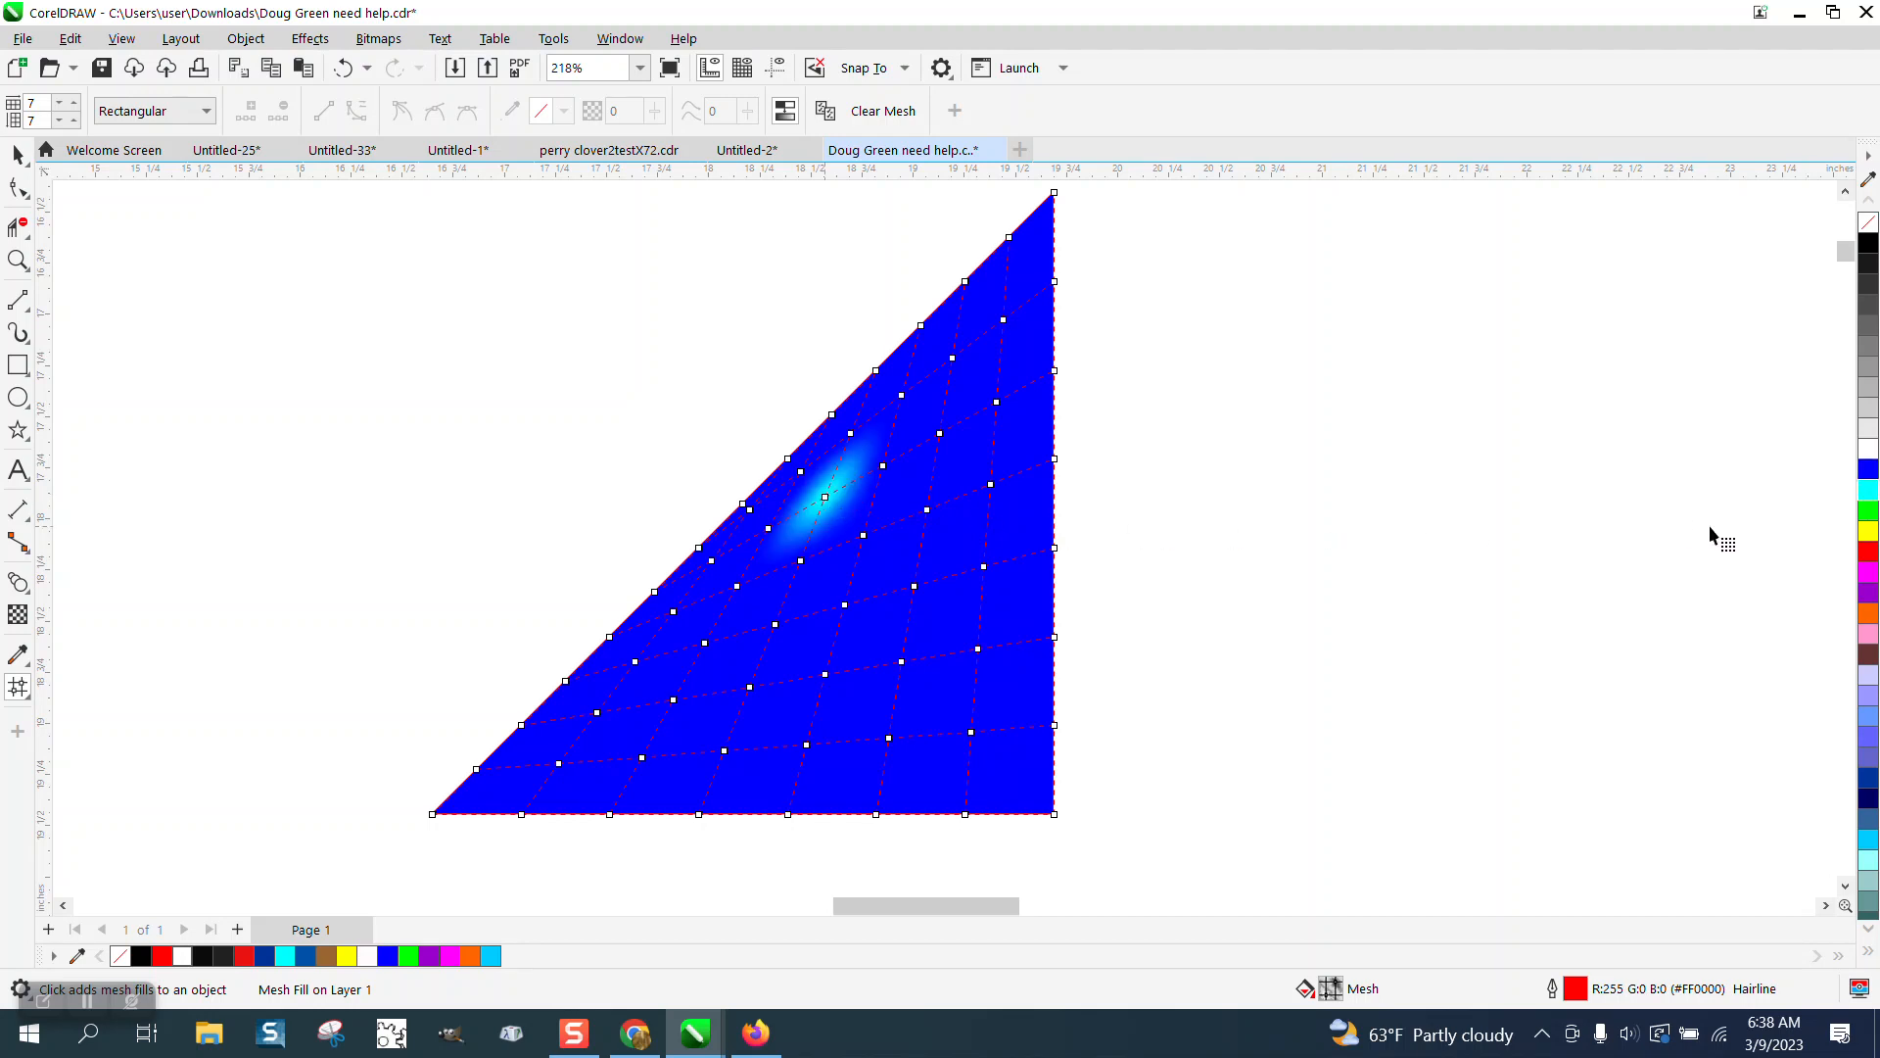
click(16, 263)
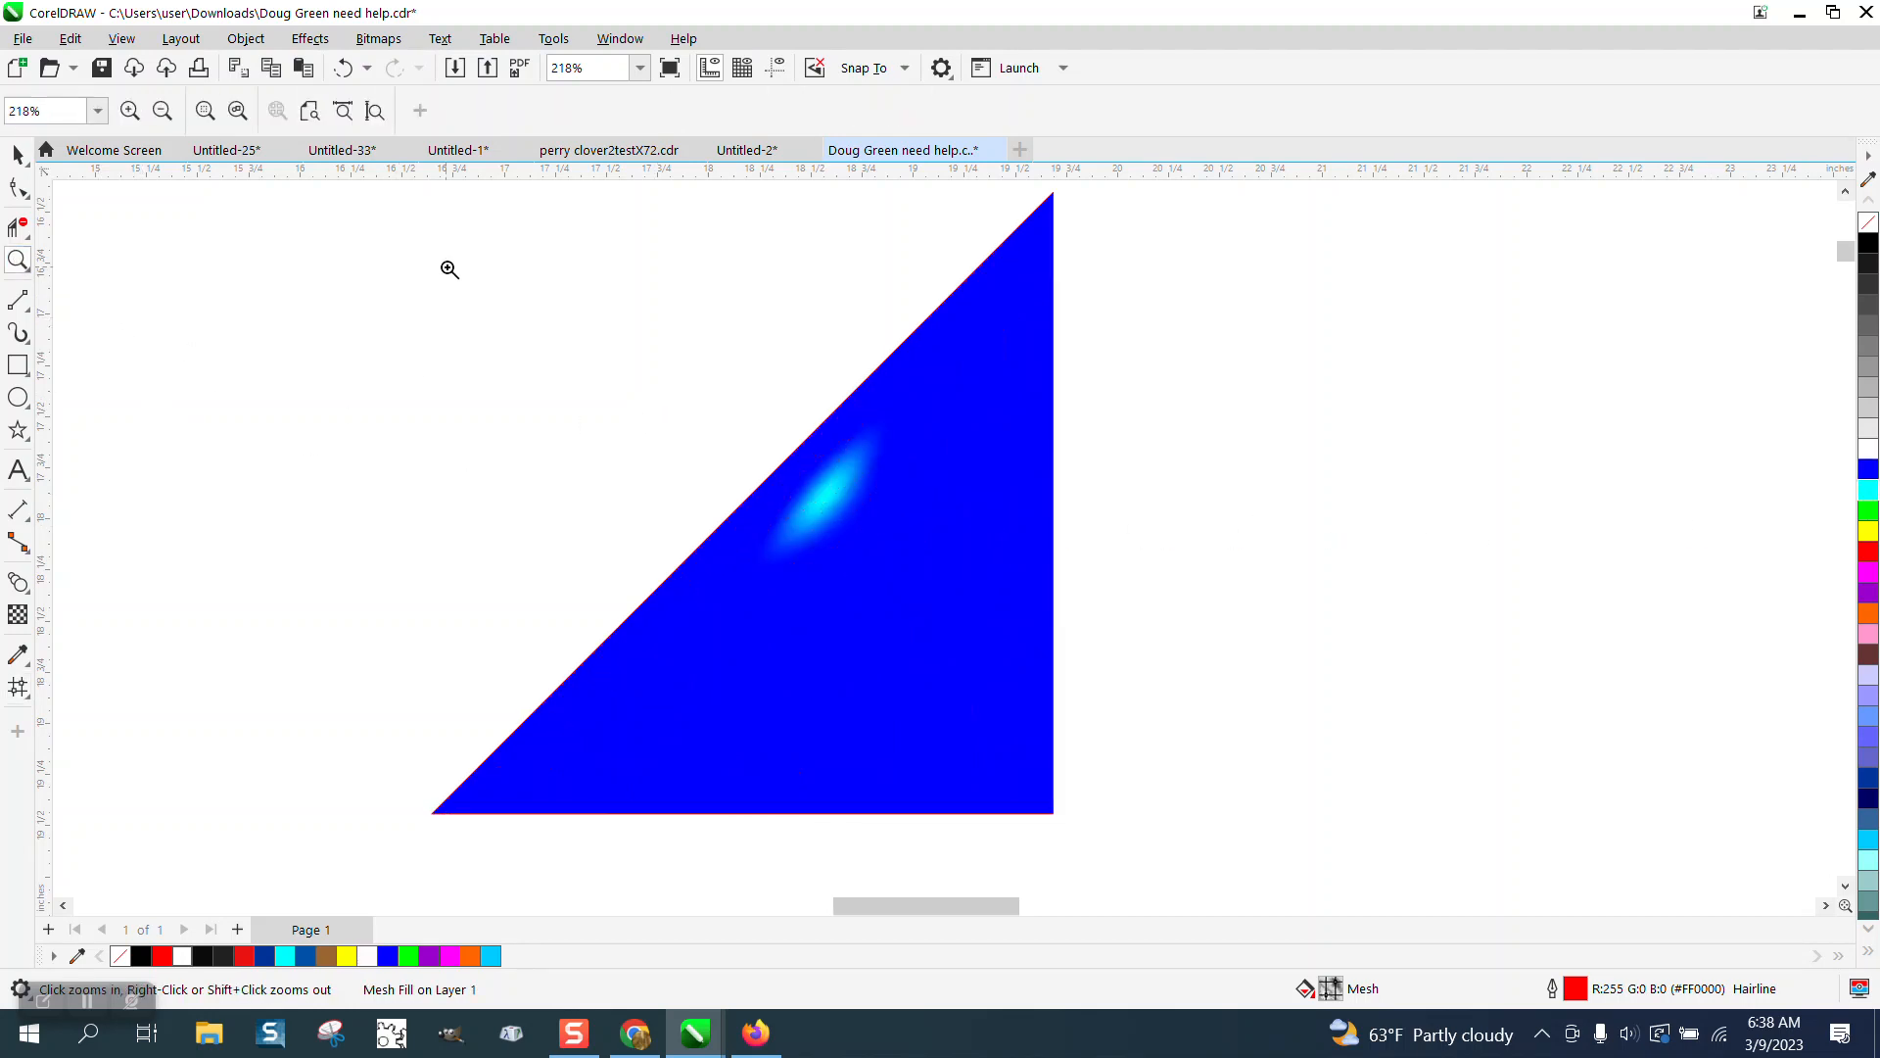
drag(447, 294, 1337, 811)
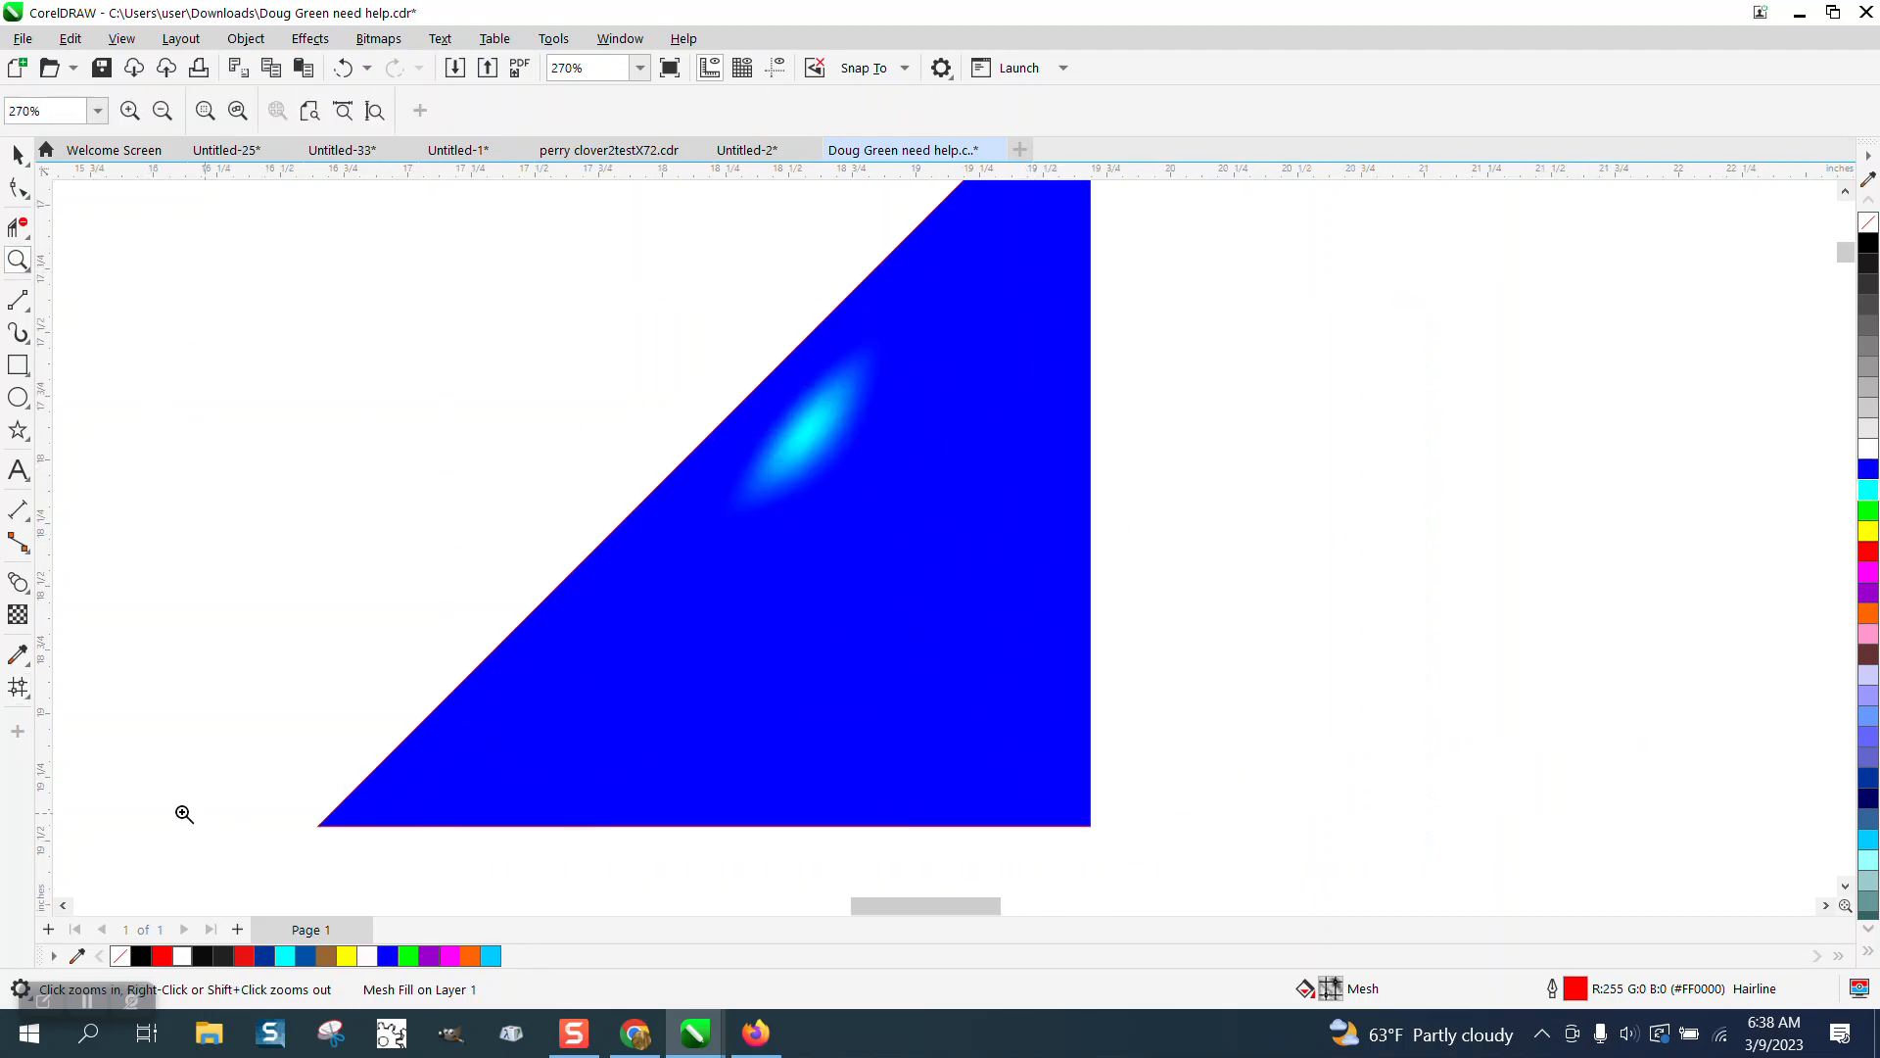
click(17, 686)
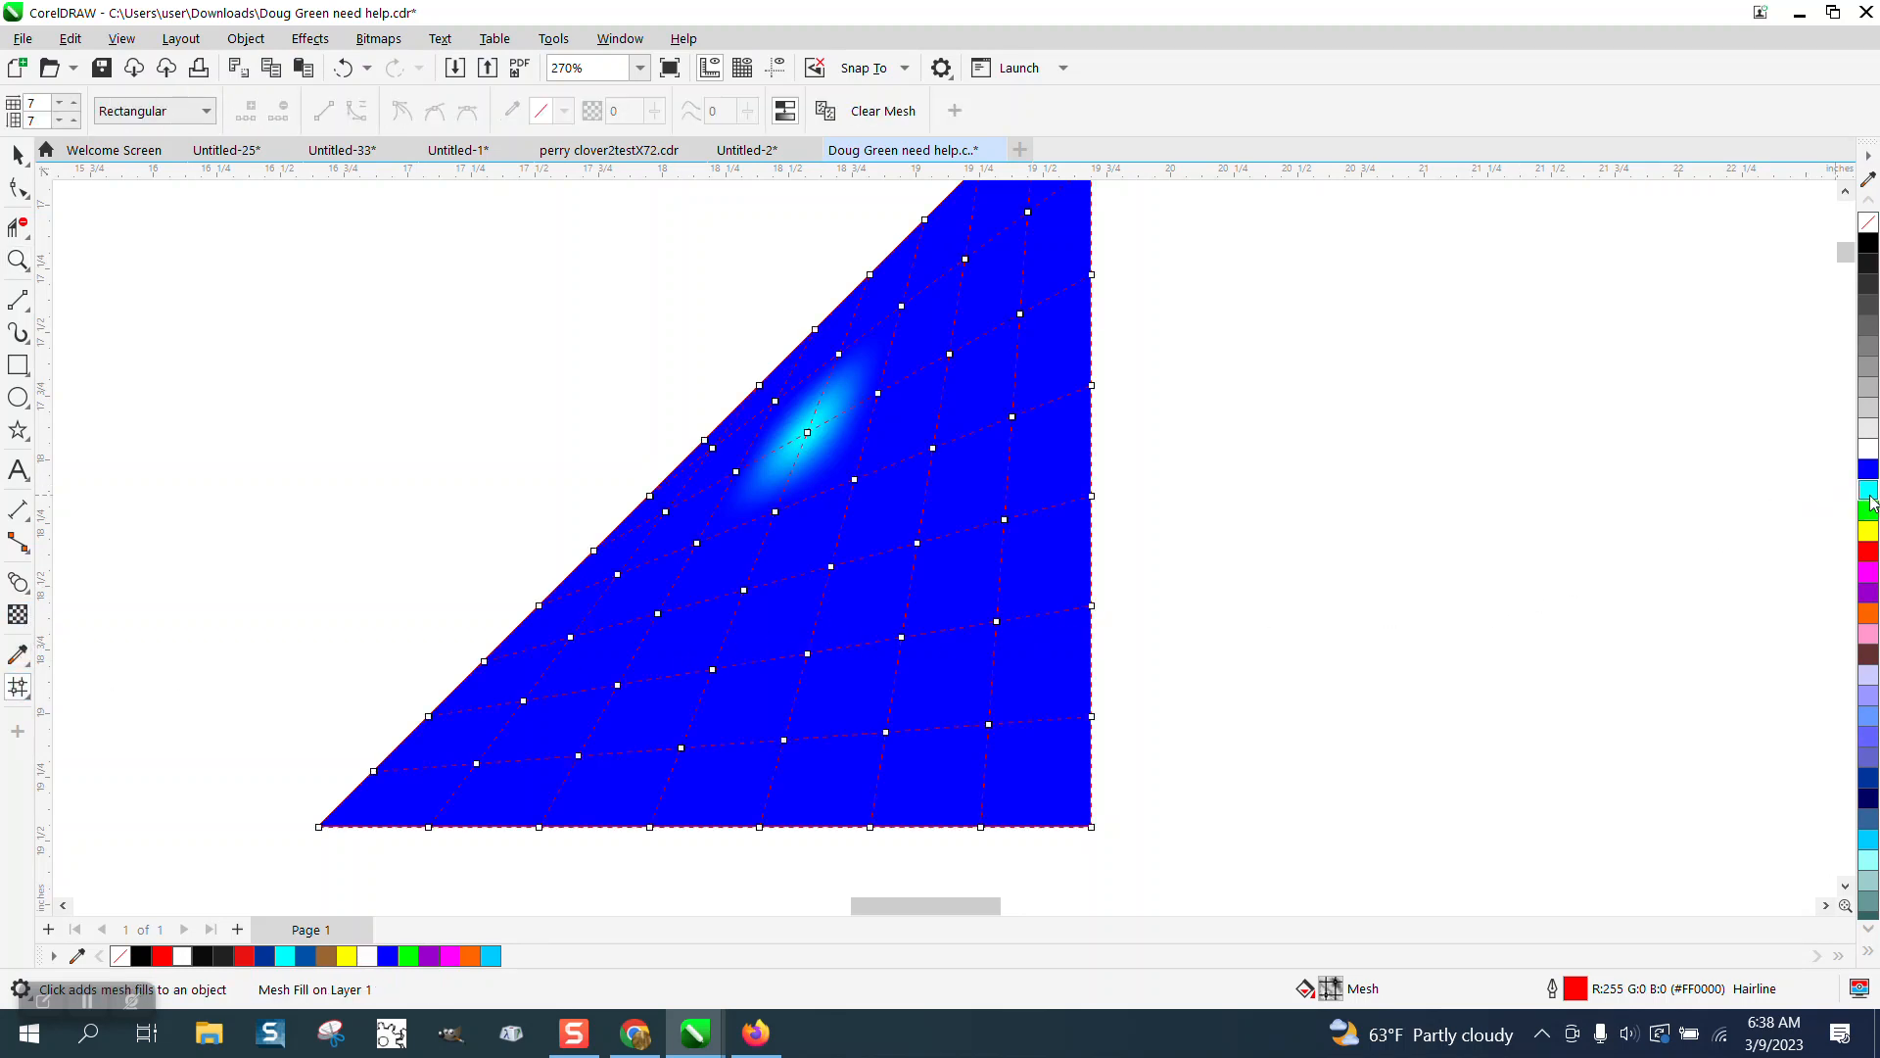
drag(1871, 538, 895, 522)
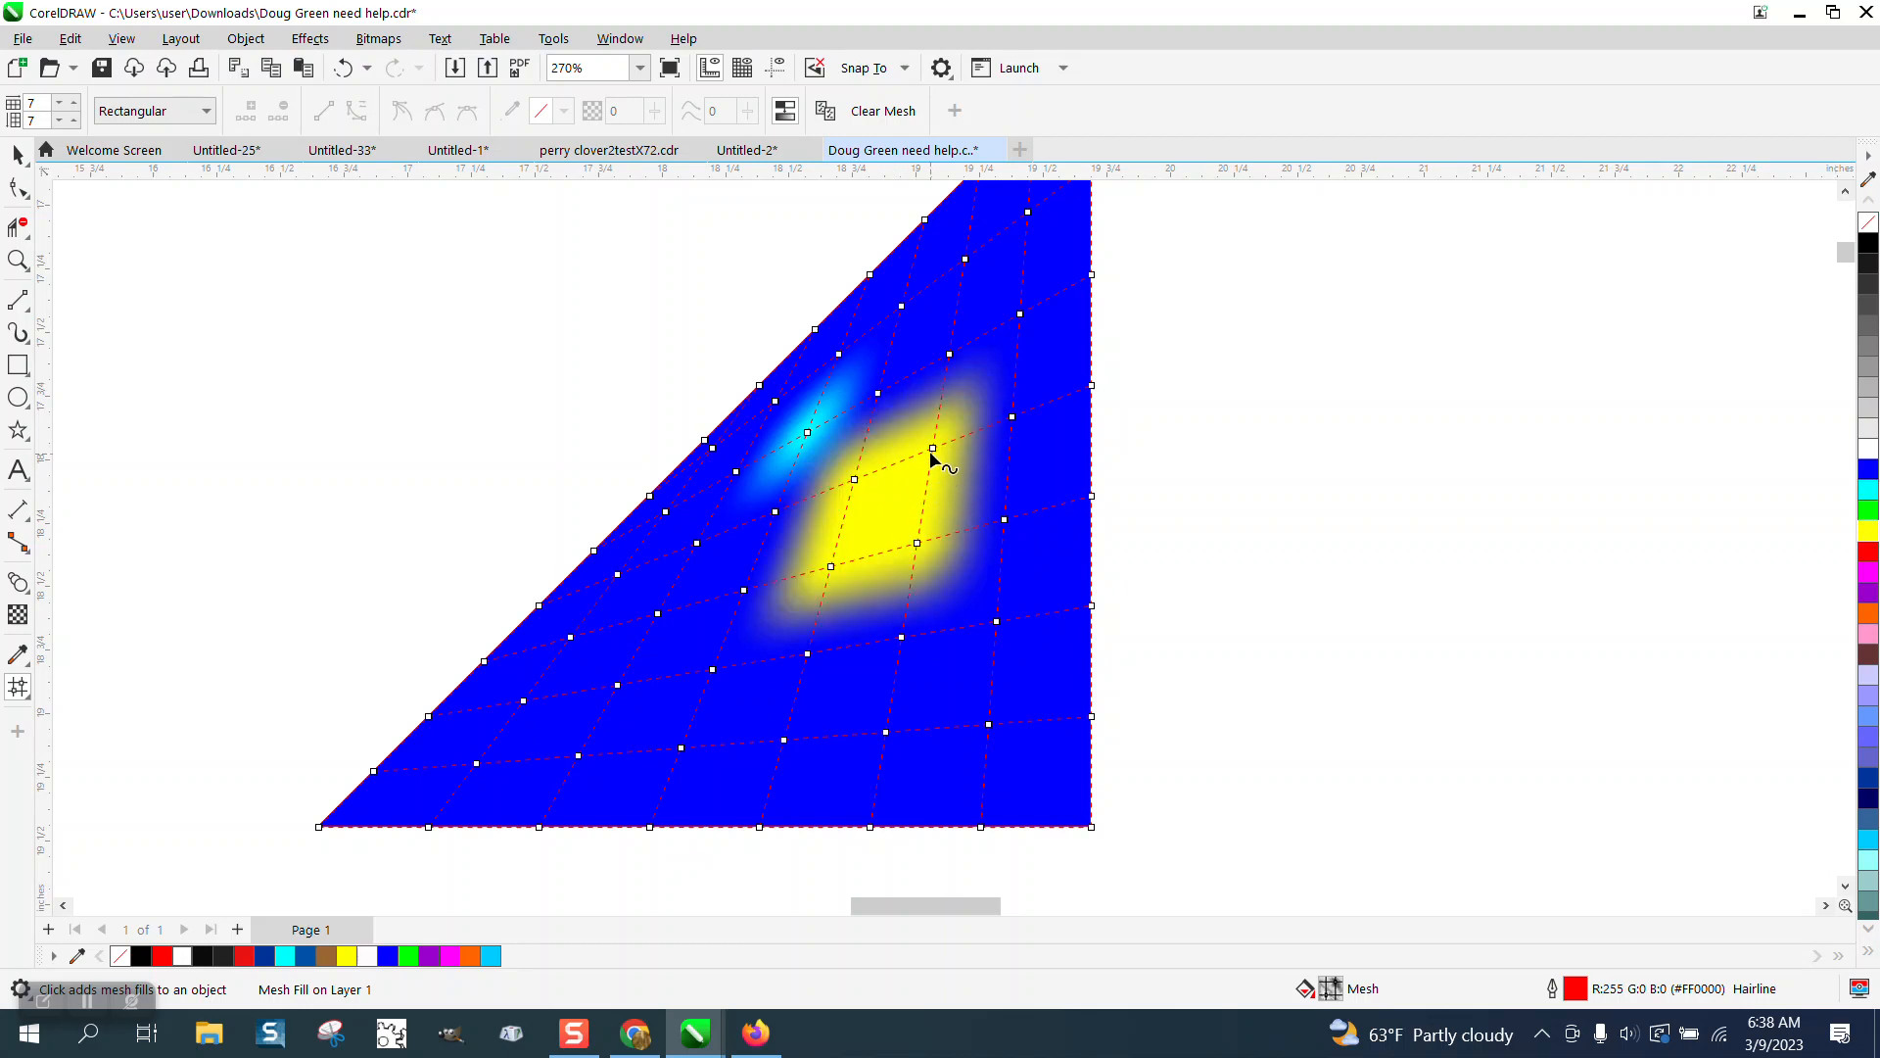
Try dragging a mesh node to distort the fill, then undo it.
drag(933, 456, 1036, 437)
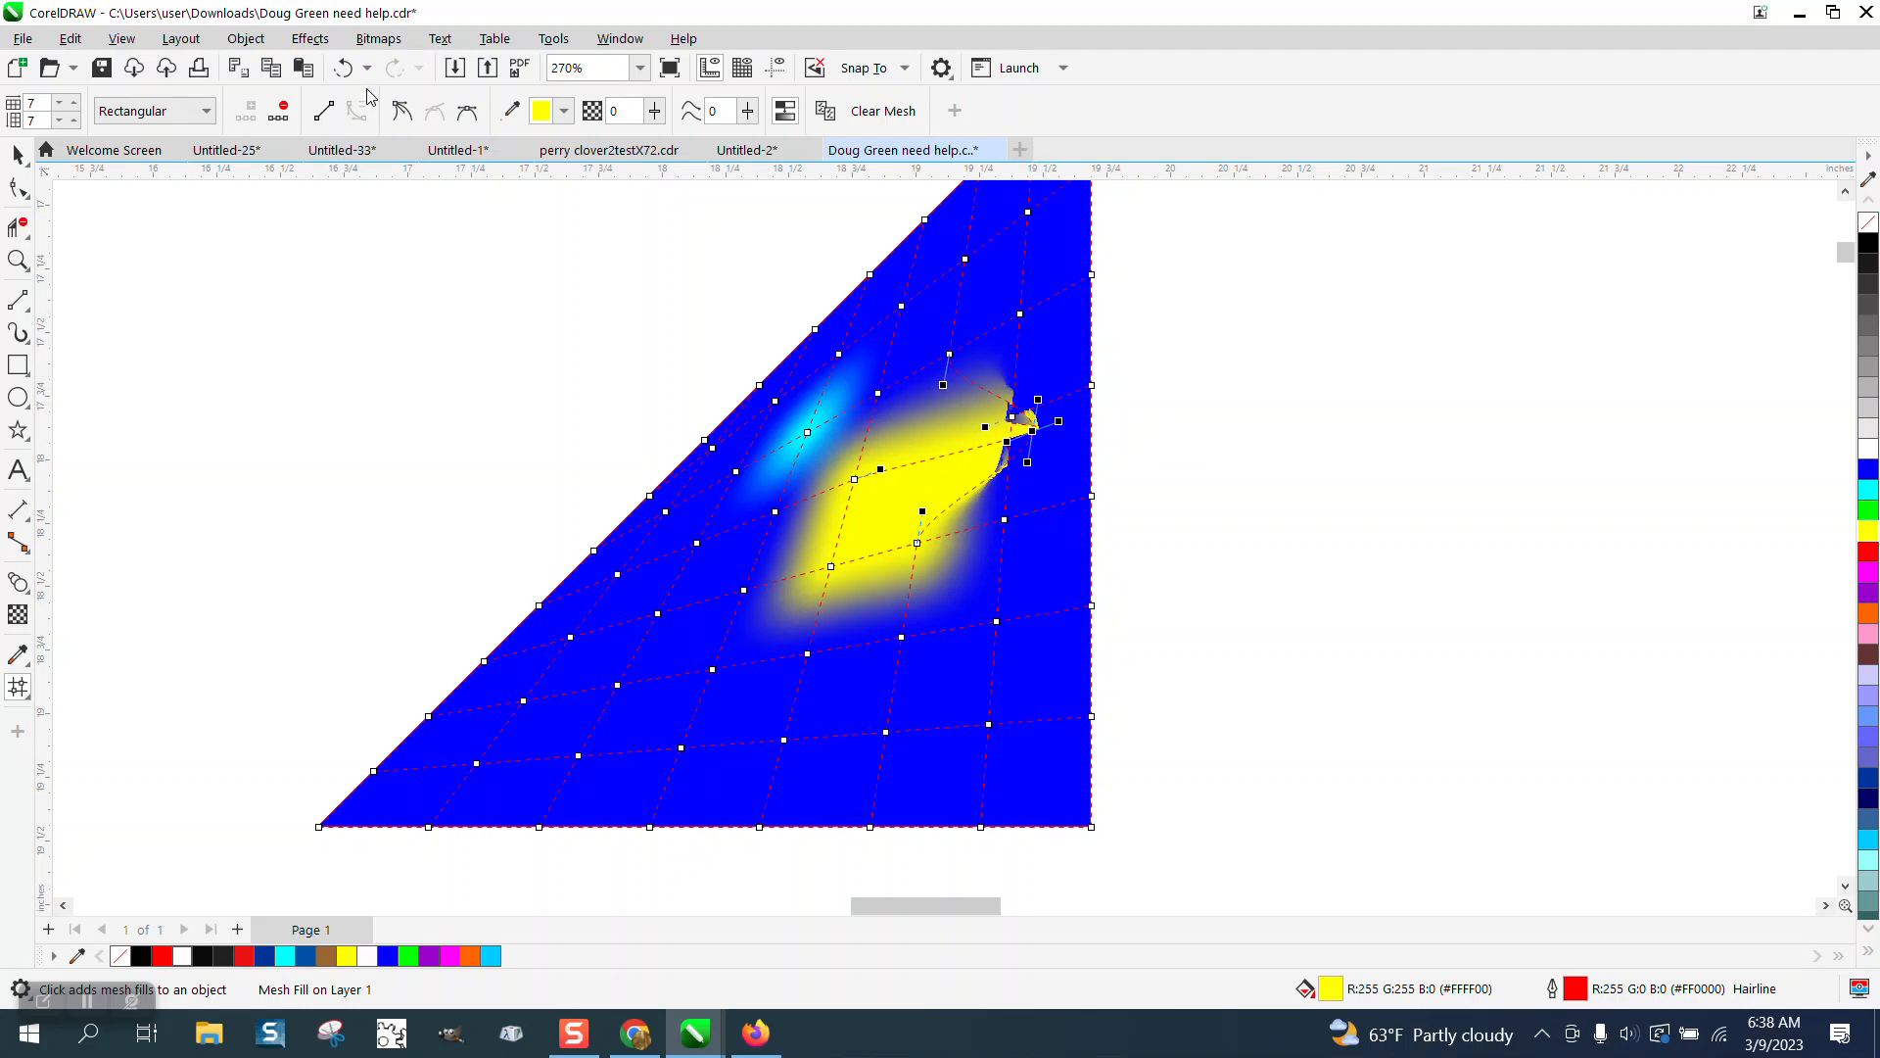
click(342, 68)
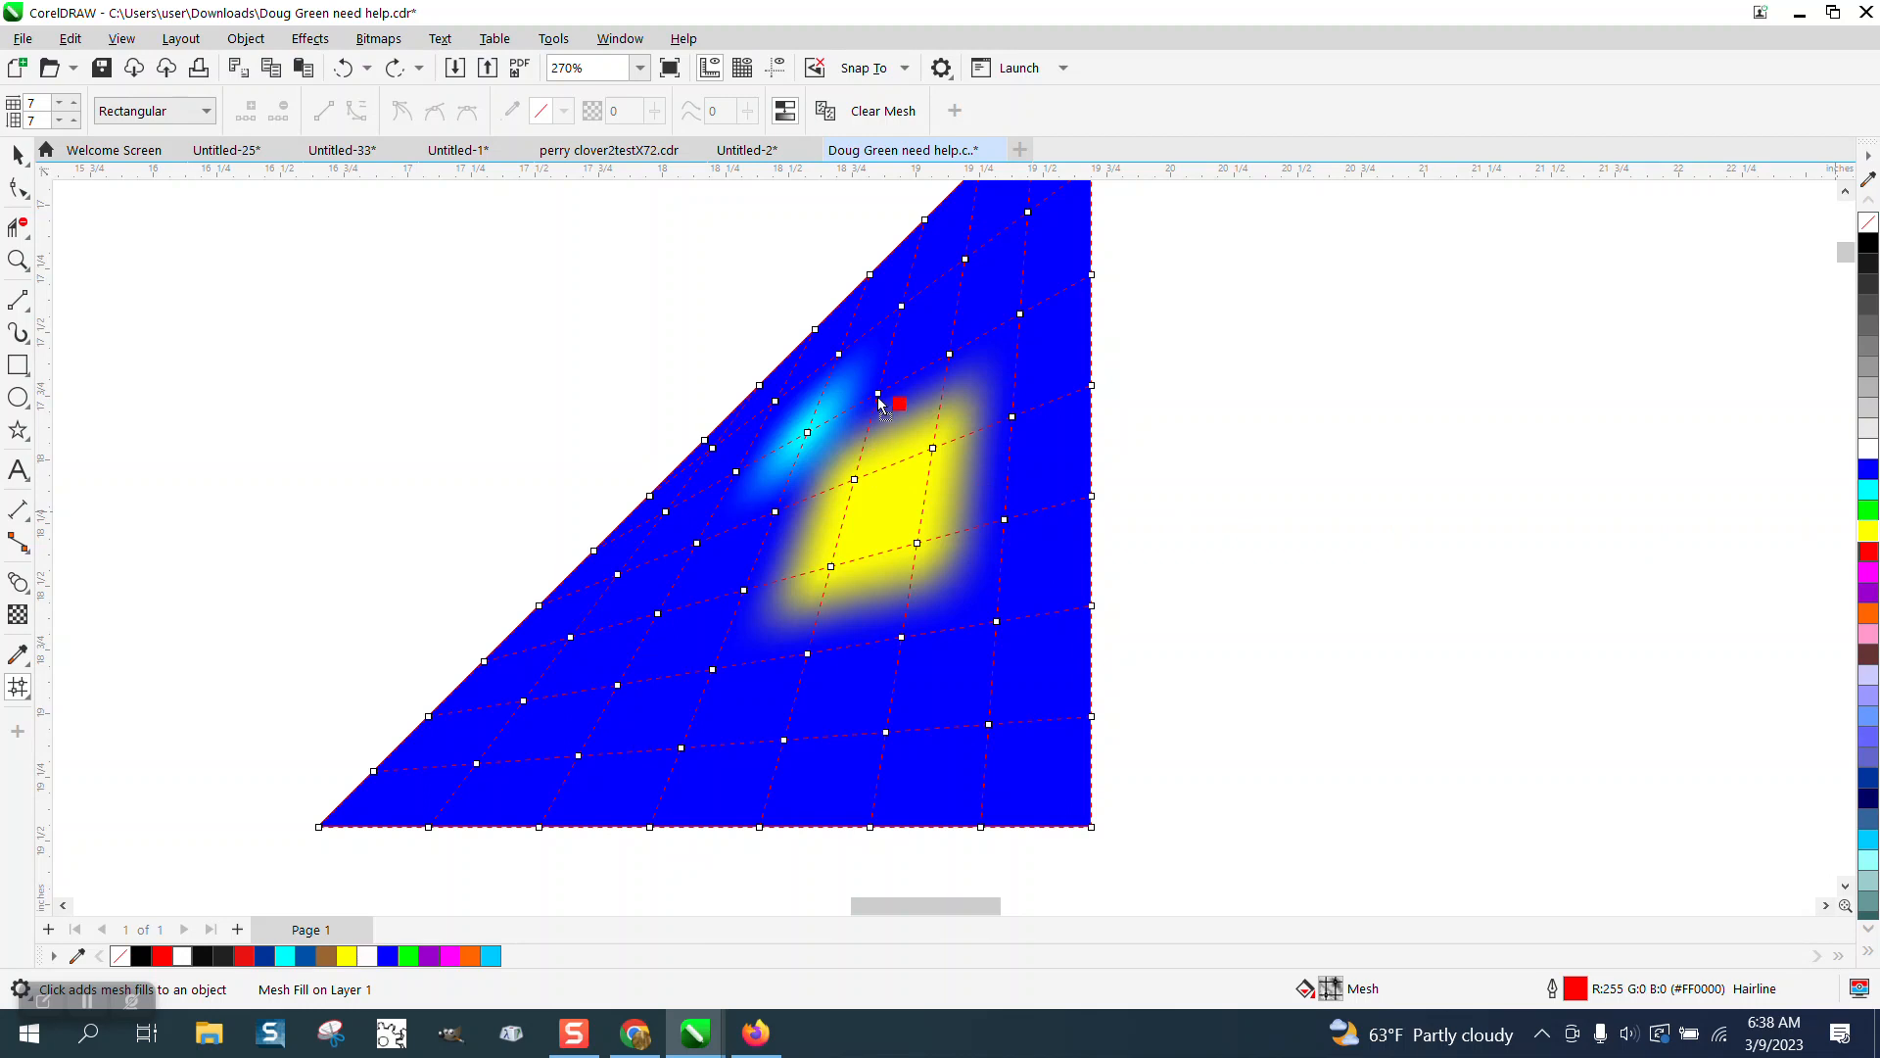
Color two mesh nodes in the upper middle of the triangle red and cyan.
drag(878, 398, 877, 397)
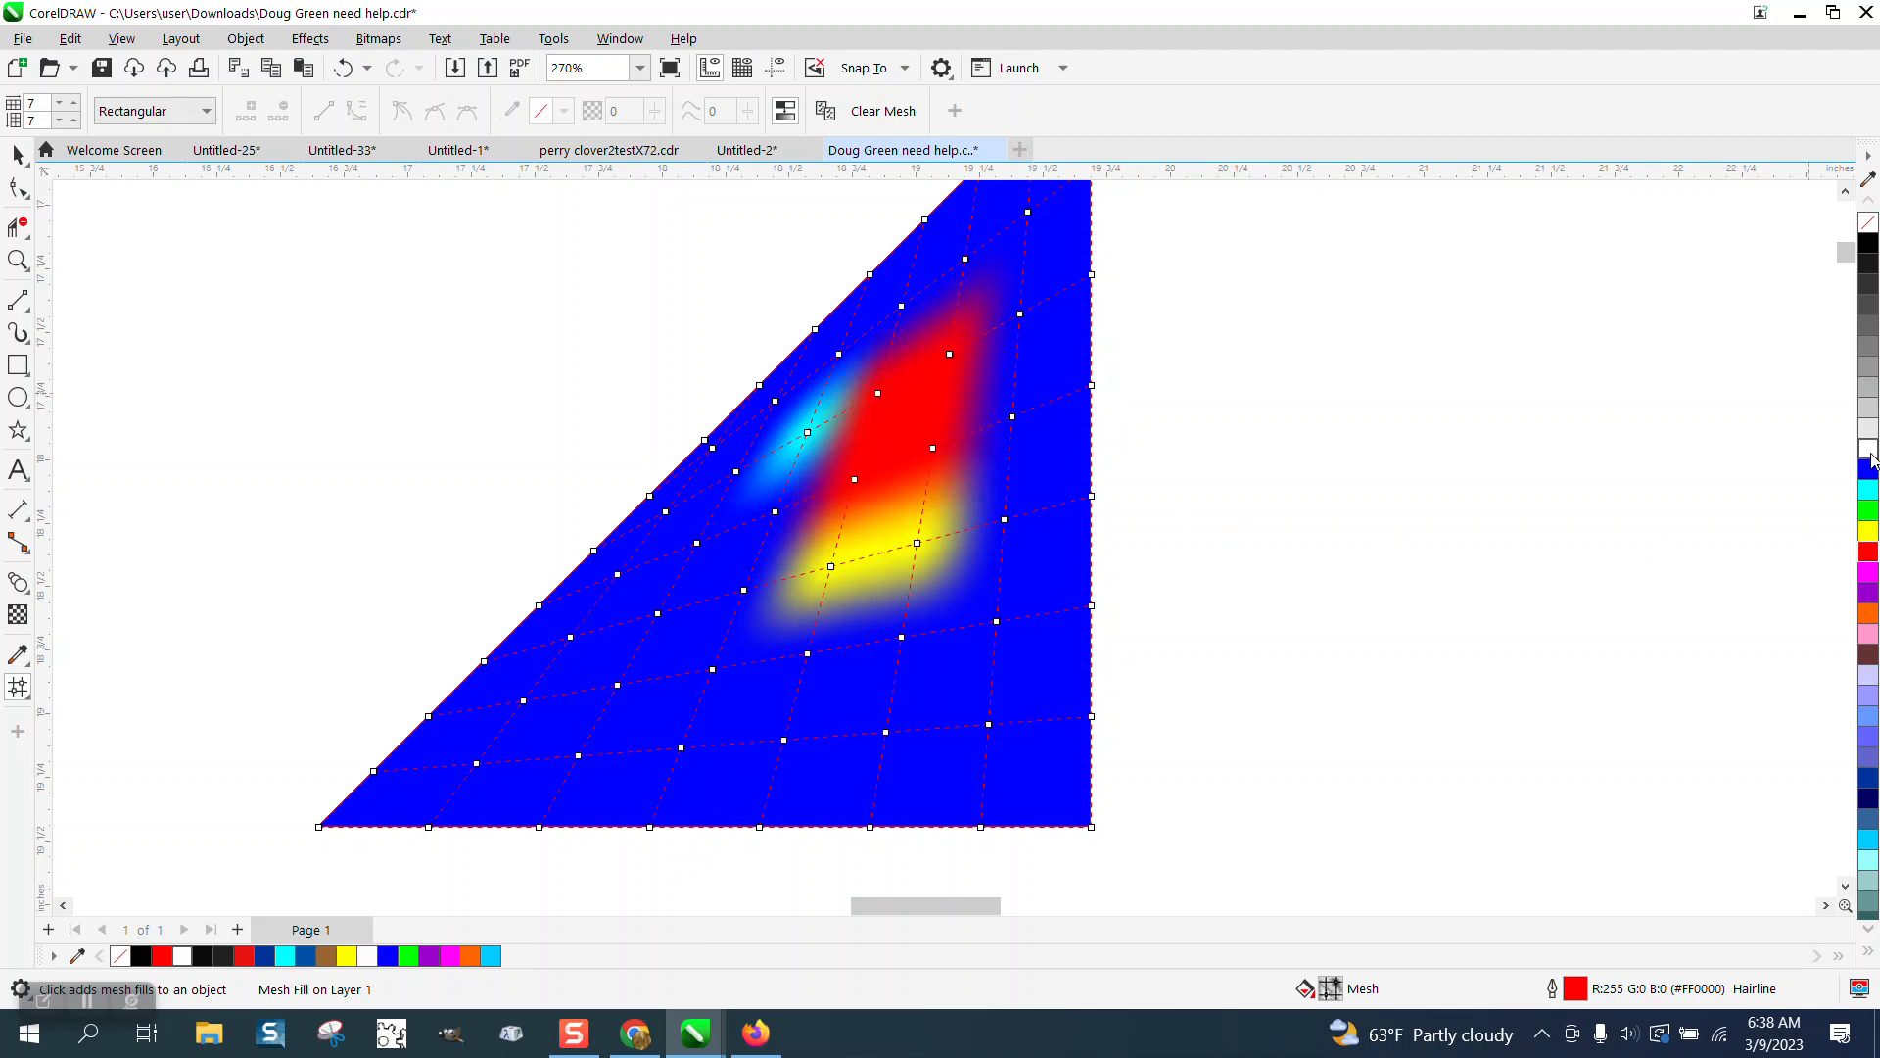
mouse_move(1870, 500)
mouse_down()
mouse_move(942, 485)
mouse_move(878, 394)
mouse_up()
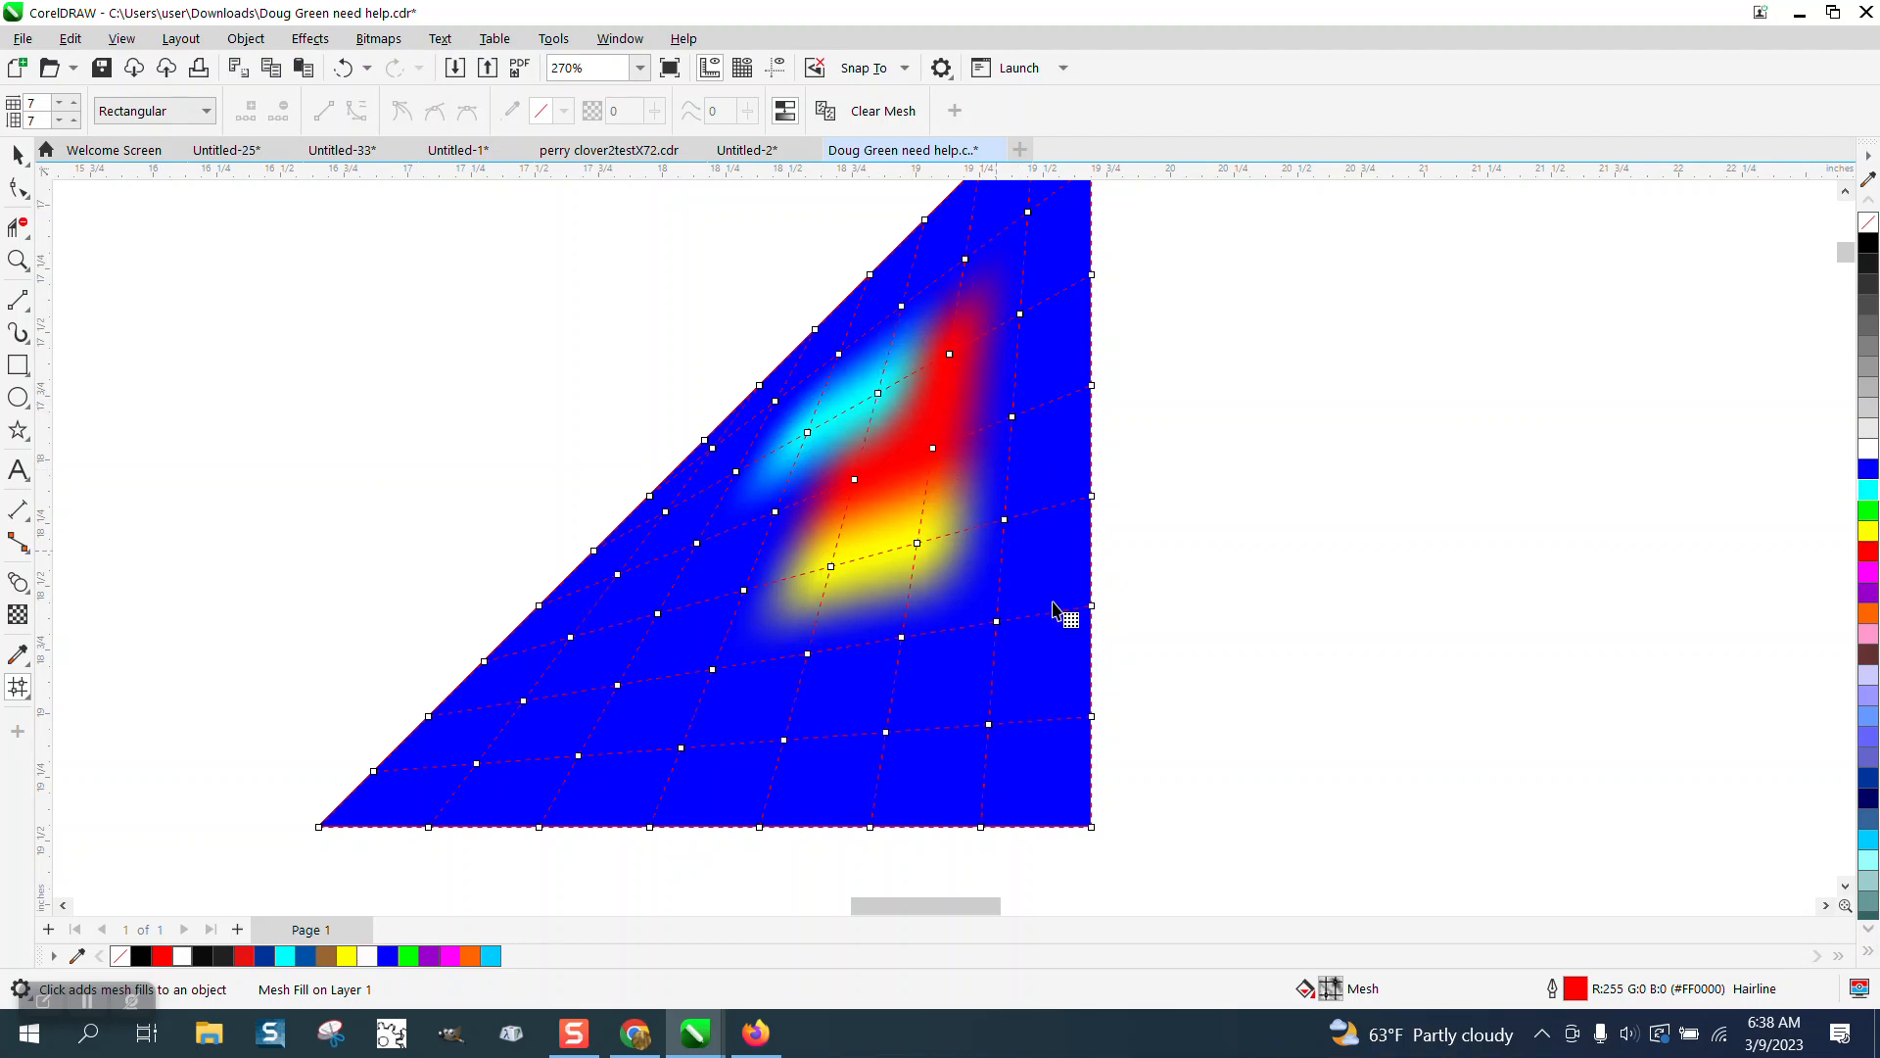
Color a lower-left mesh node magenta, then undo that color.
drag(1872, 591, 651, 724)
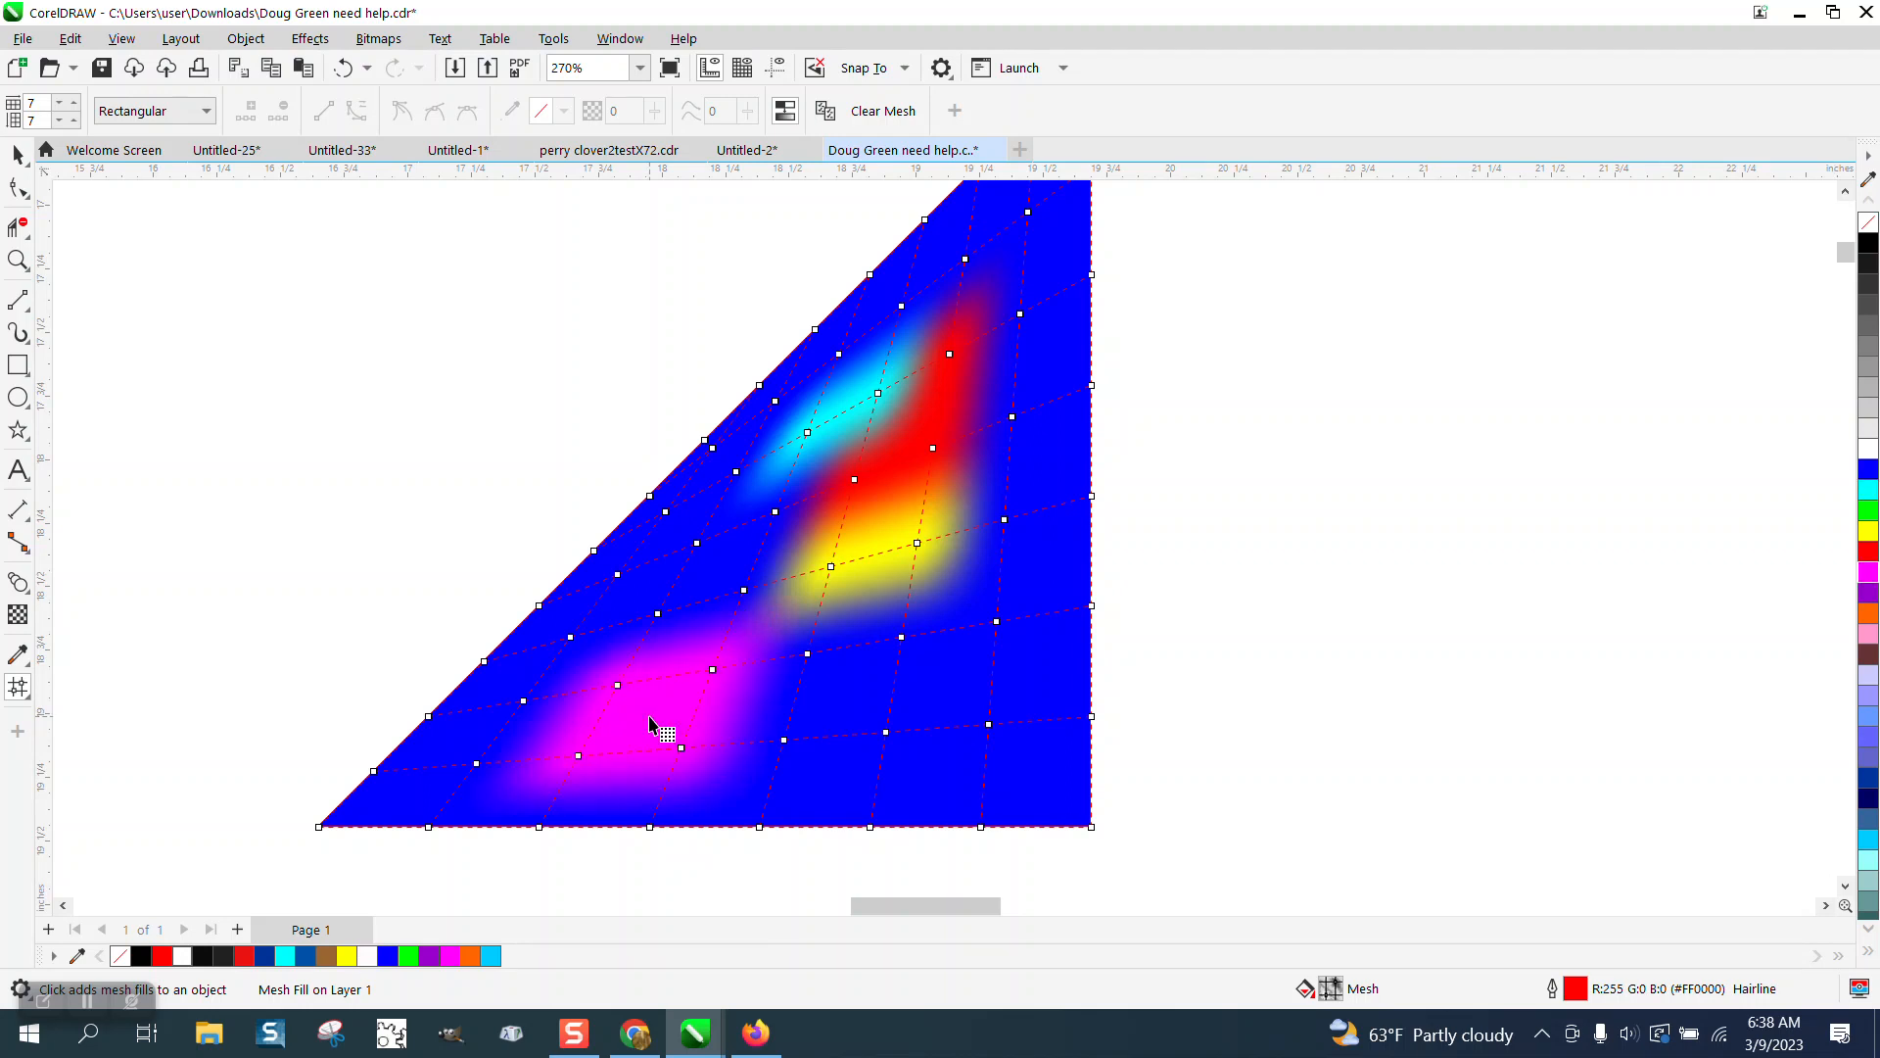
click(343, 68)
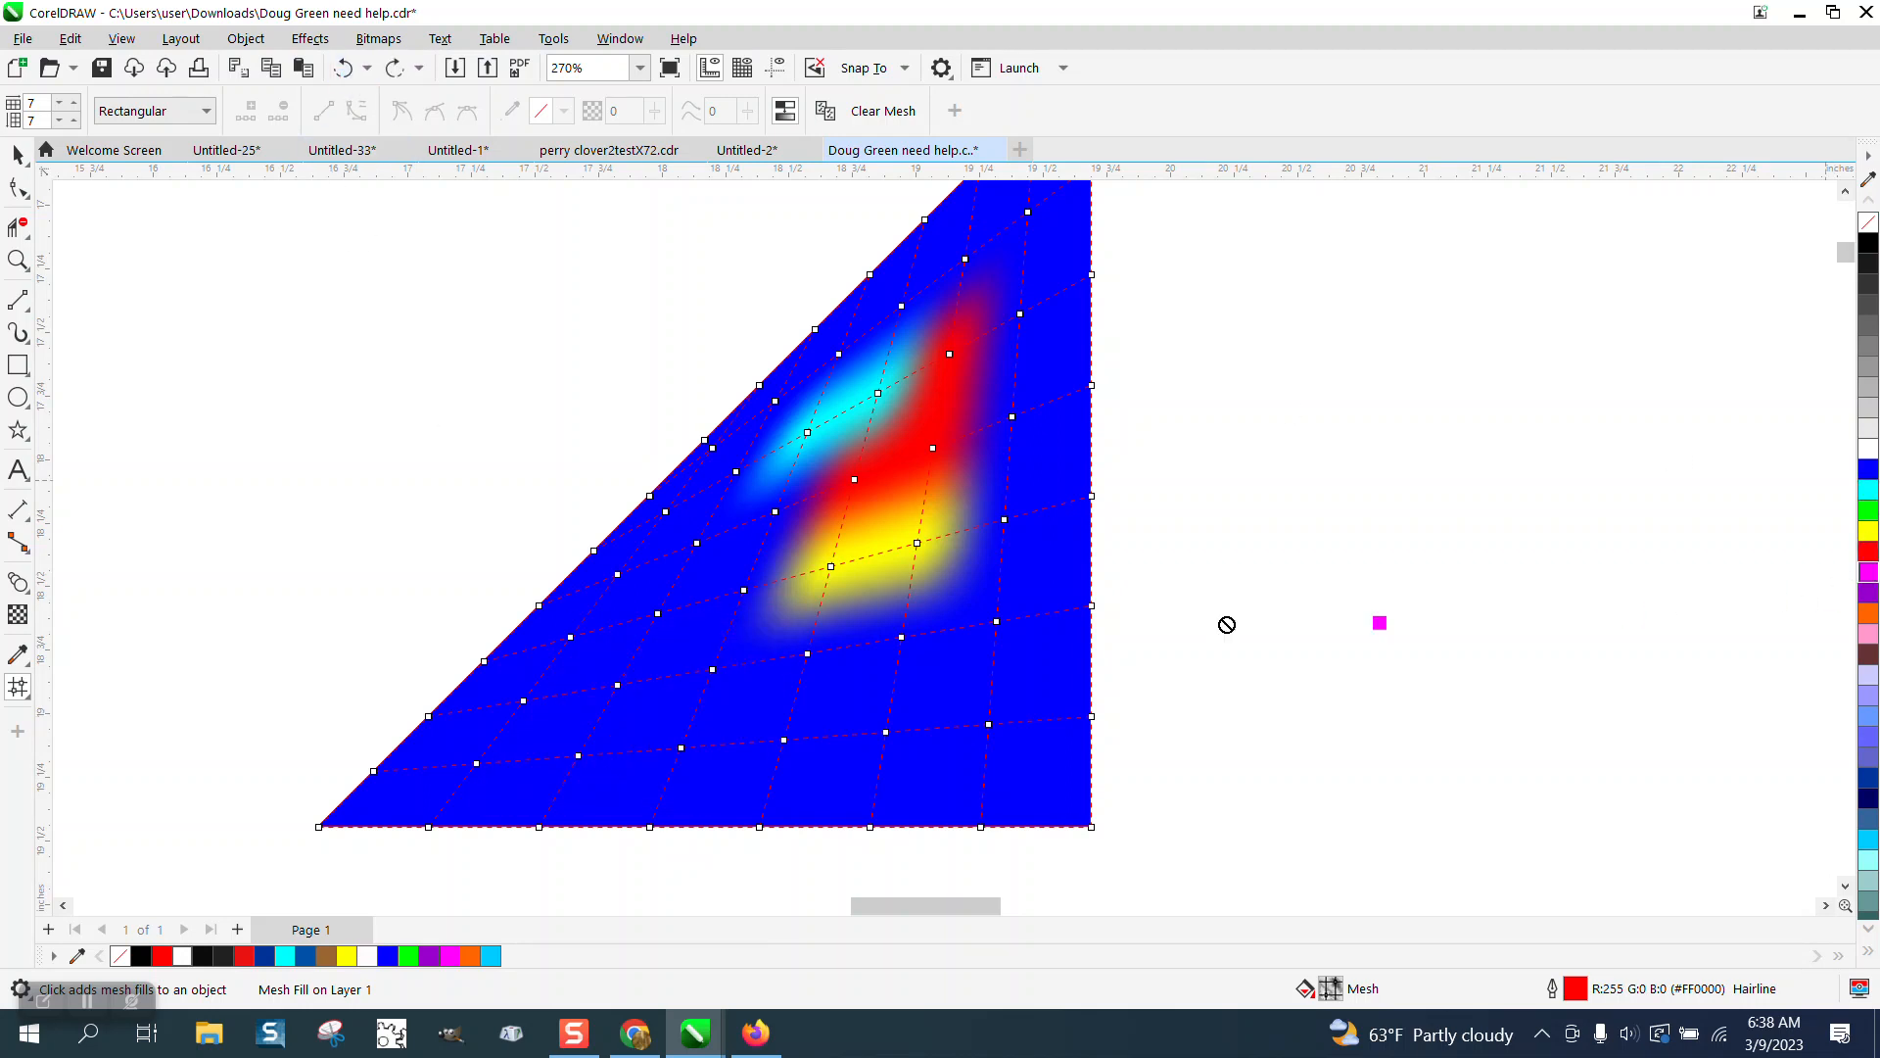
Color mesh nodes in the lower-left and middle magenta, orange, magenta and cyan.
drag(1227, 625, 619, 689)
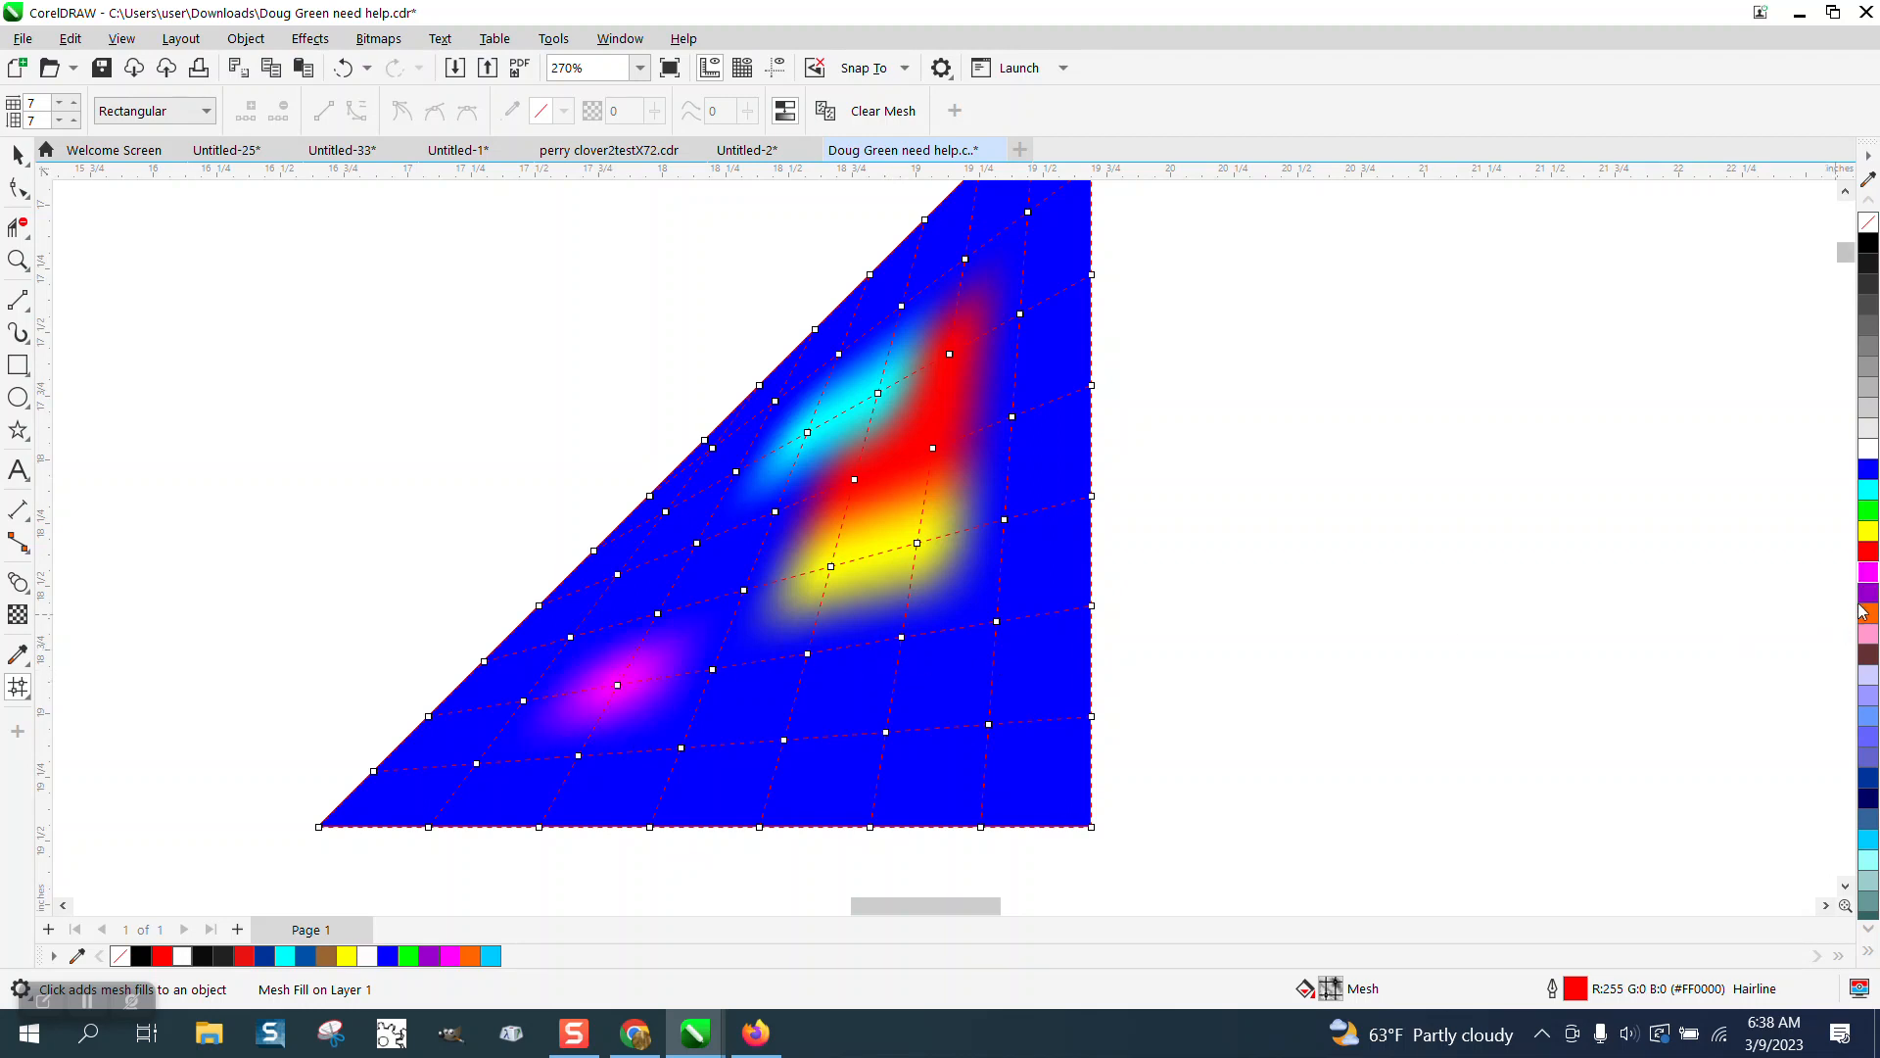
drag(1471, 631, 715, 673)
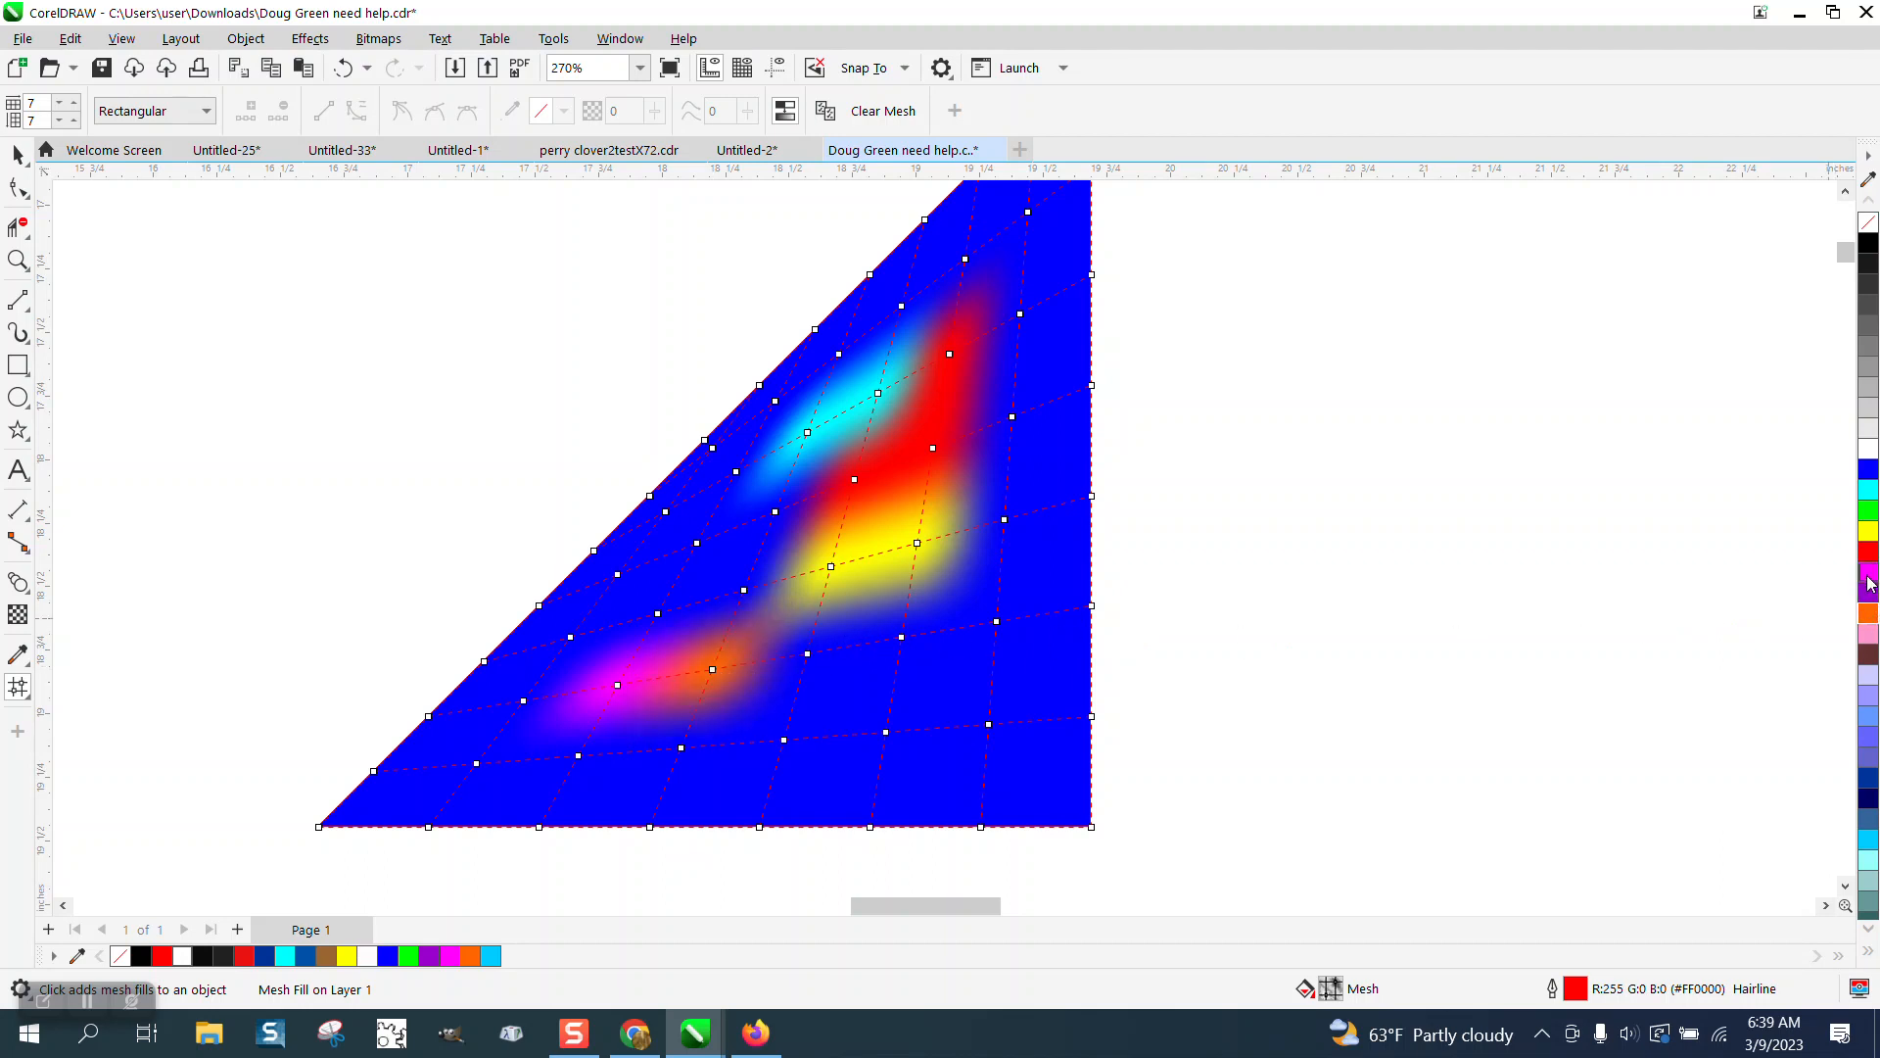
drag(1387, 628, 902, 637)
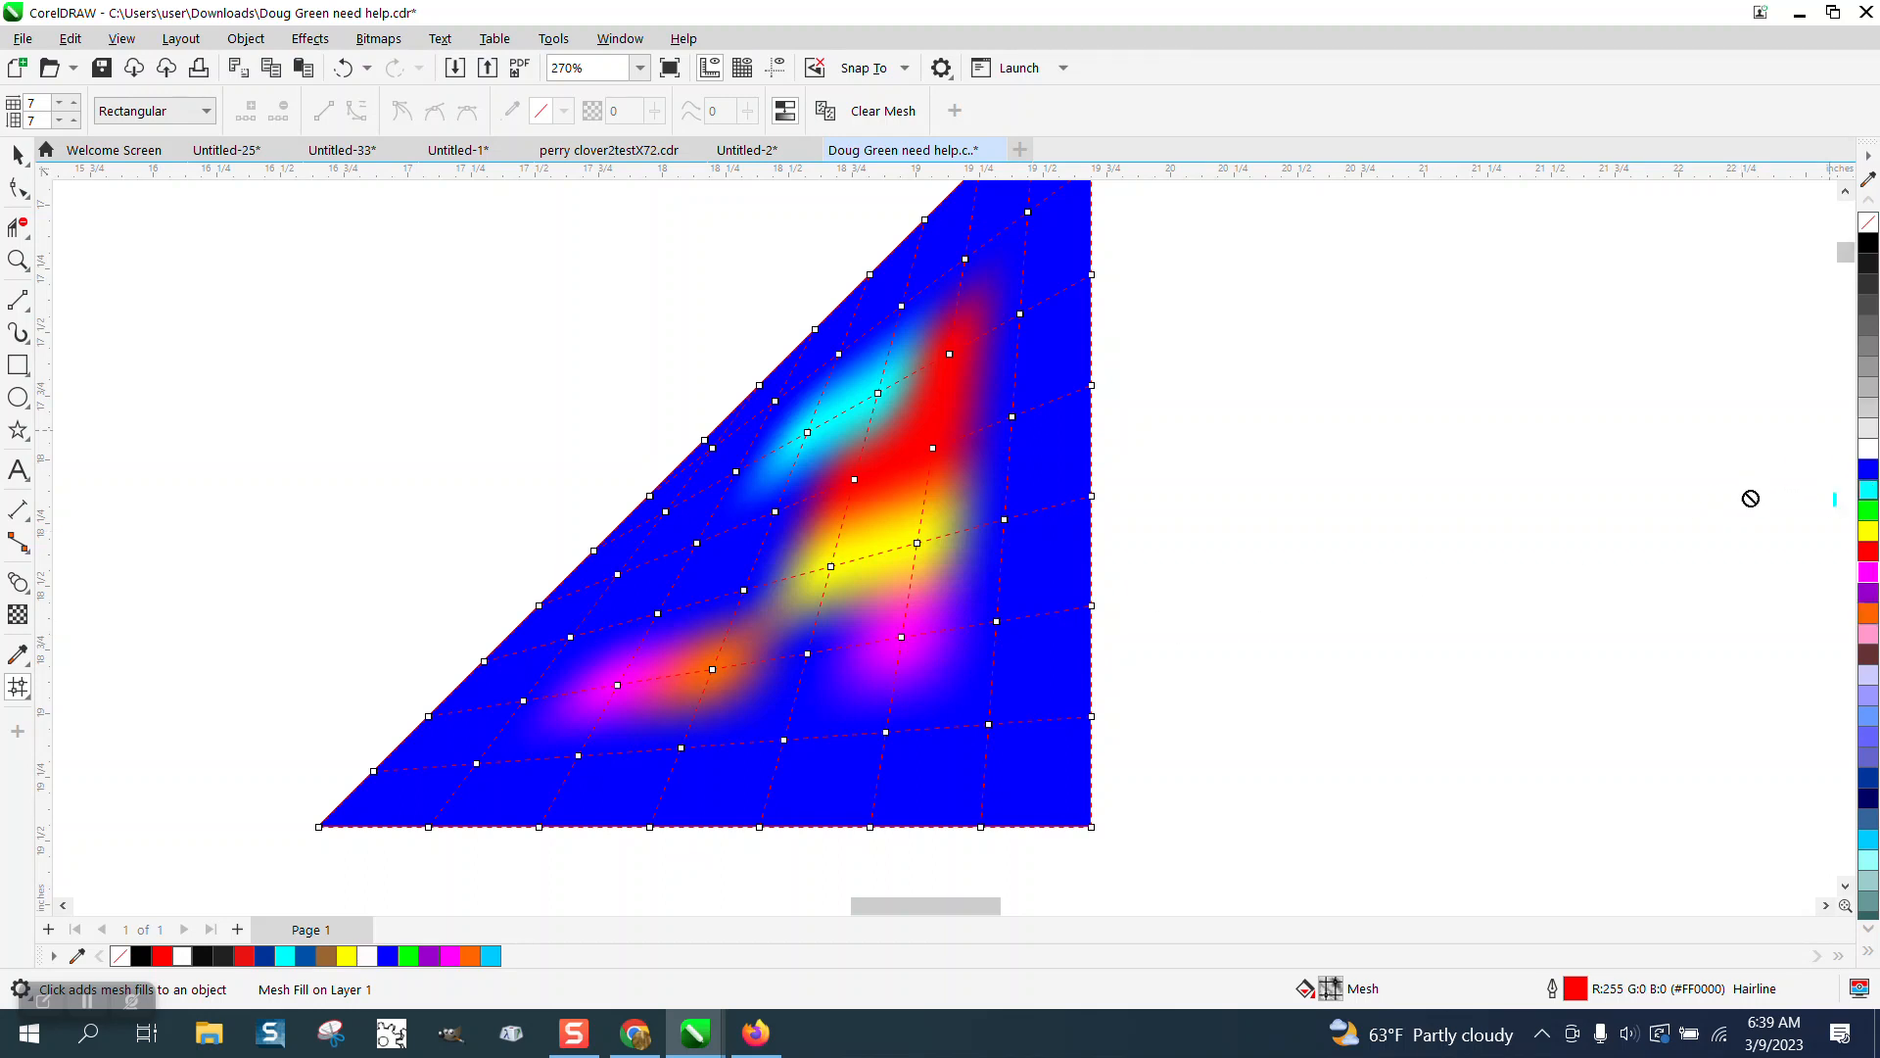
drag(1751, 497, 1006, 521)
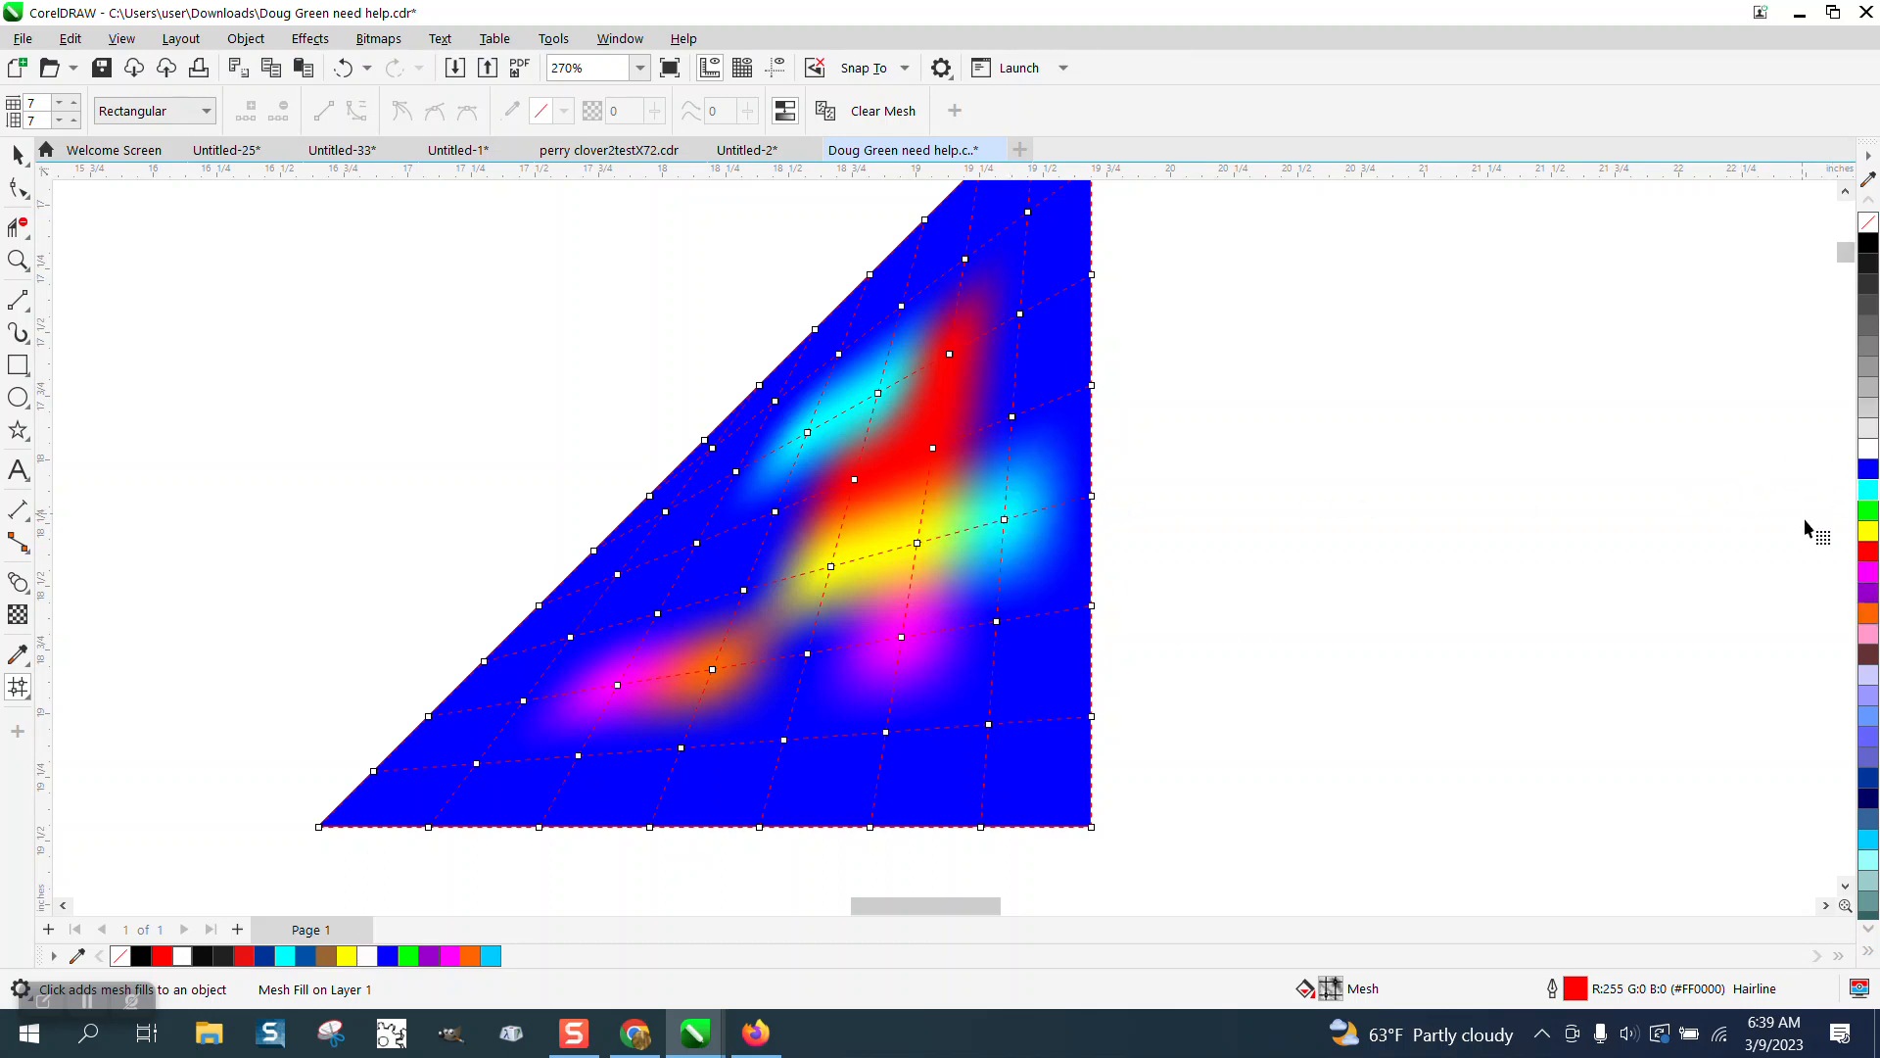
Color mesh nodes near the triangle's right edge orange, yellow, cyan, magenta and cyan.
drag(1869, 613, 1091, 497)
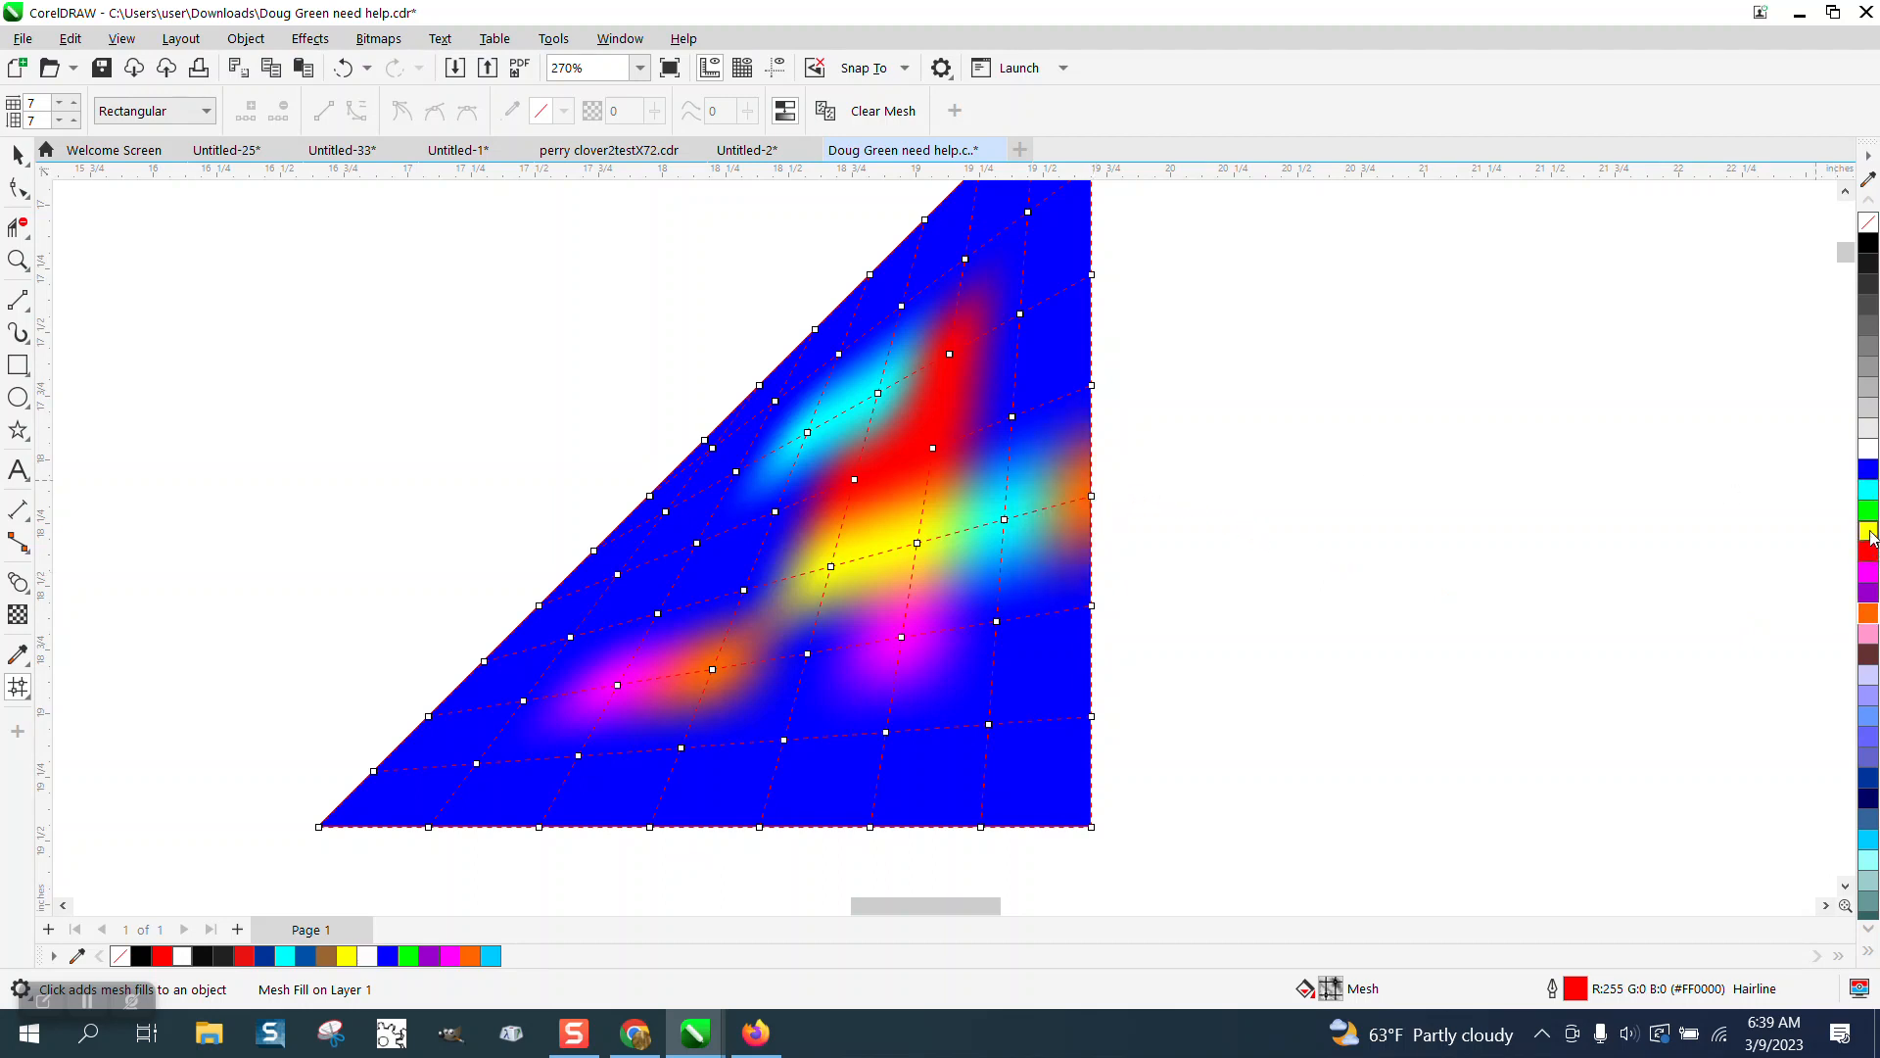
drag(1871, 536, 1093, 388)
drag(1870, 500, 1012, 419)
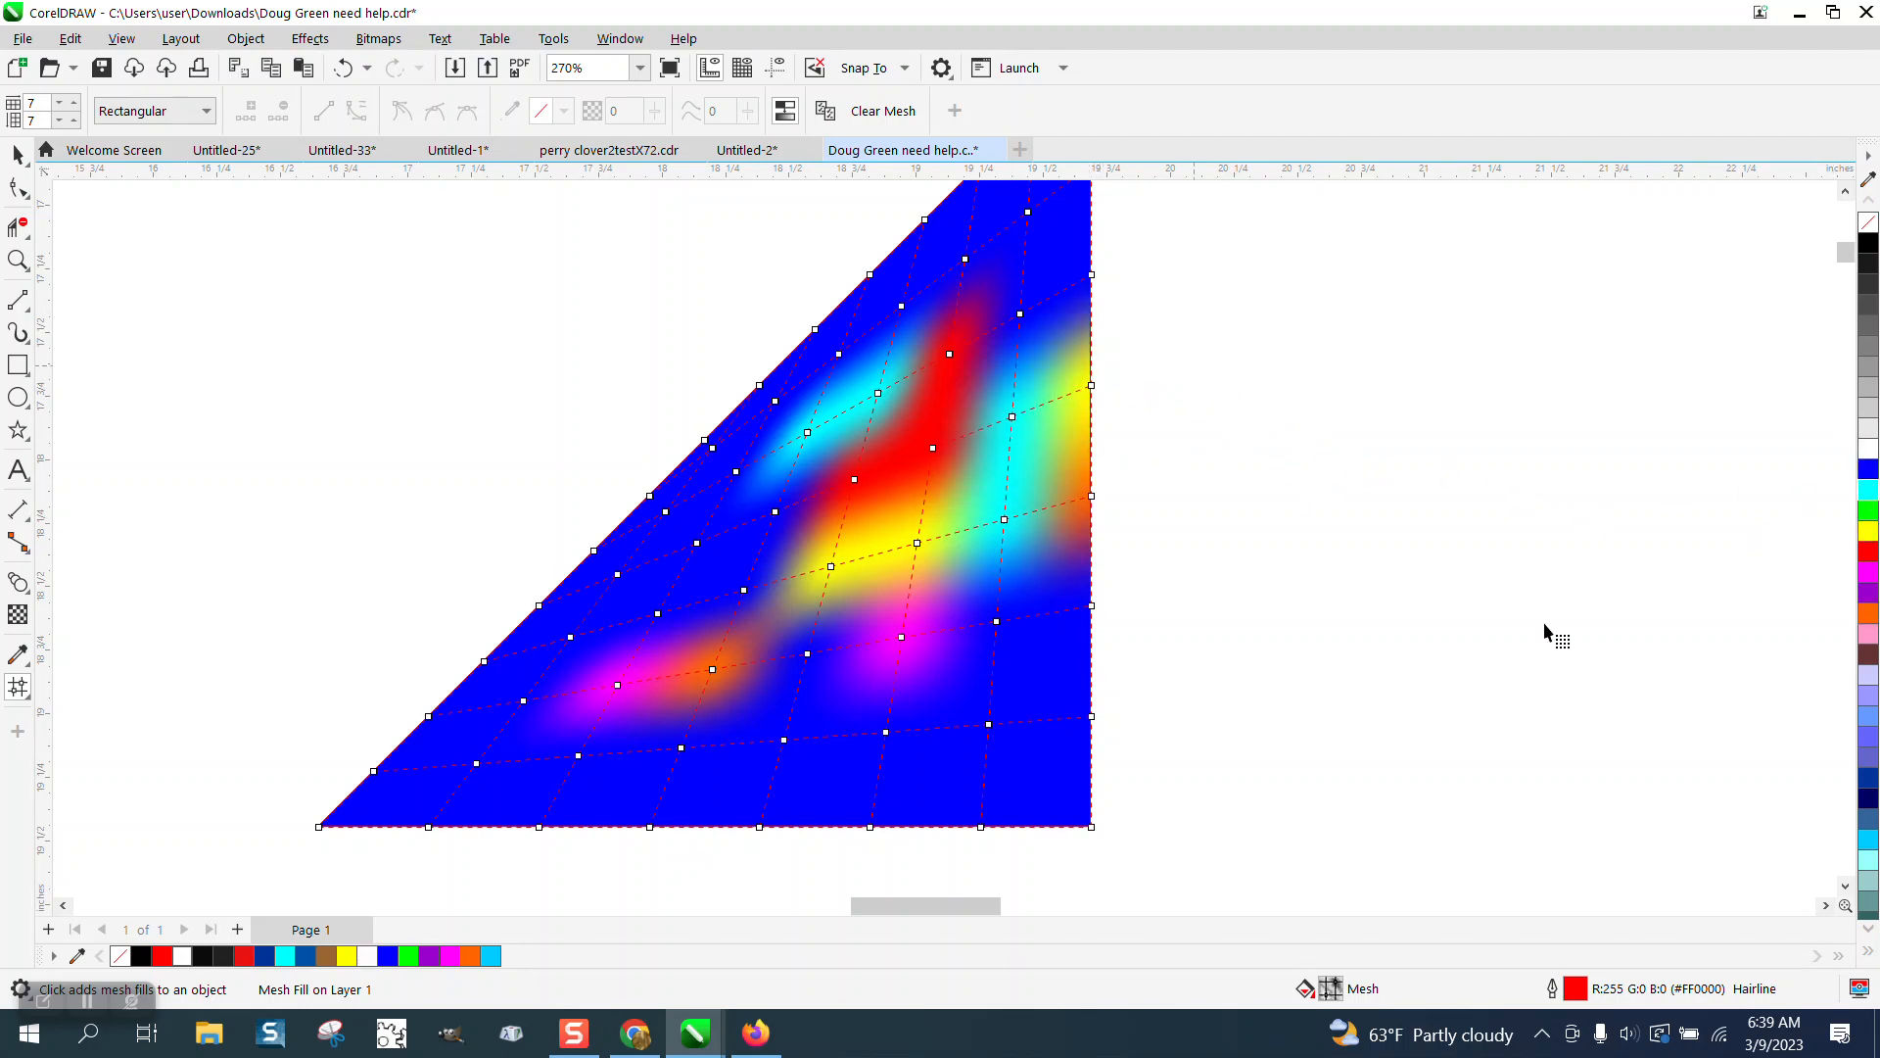
drag(1872, 577, 1019, 314)
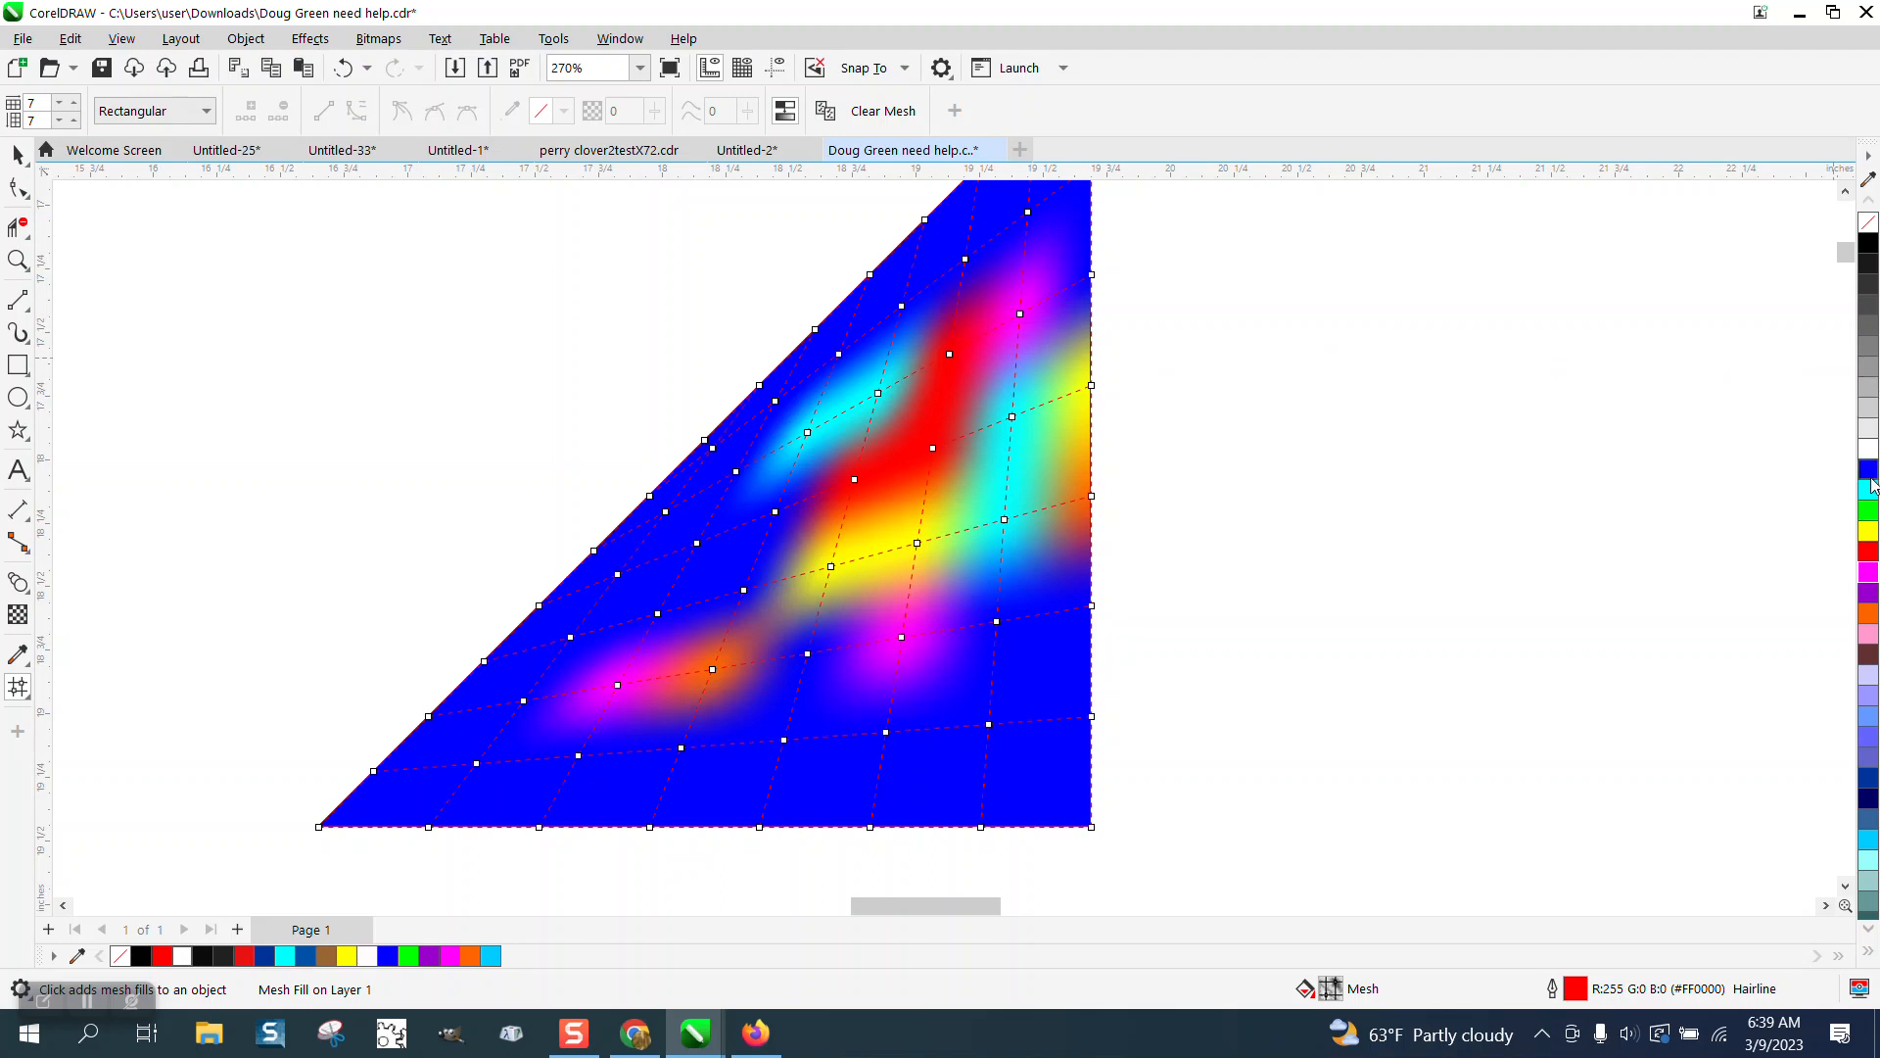
drag(1872, 499, 970, 266)
Color mesh nodes across the lower part green, orange, purple, red, orange, cyan and green.
drag(1868, 510, 724, 565)
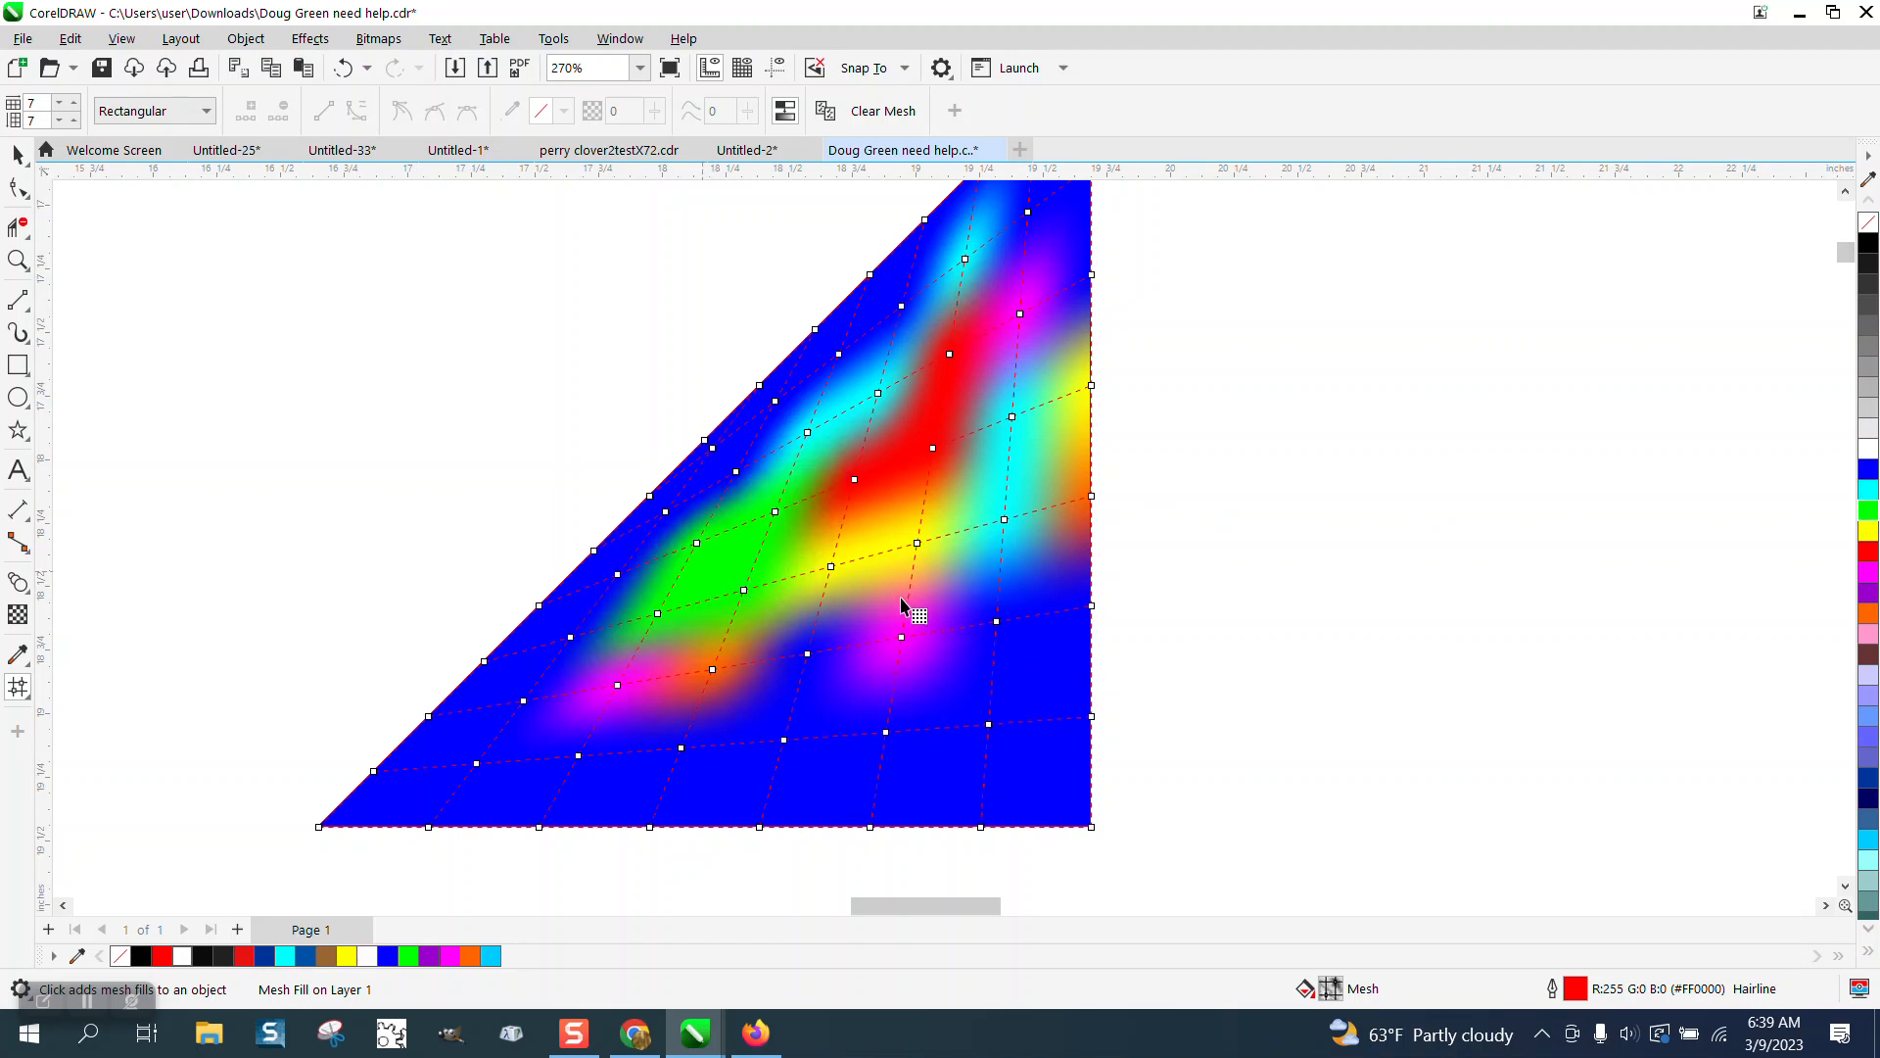
drag(1870, 620, 476, 746)
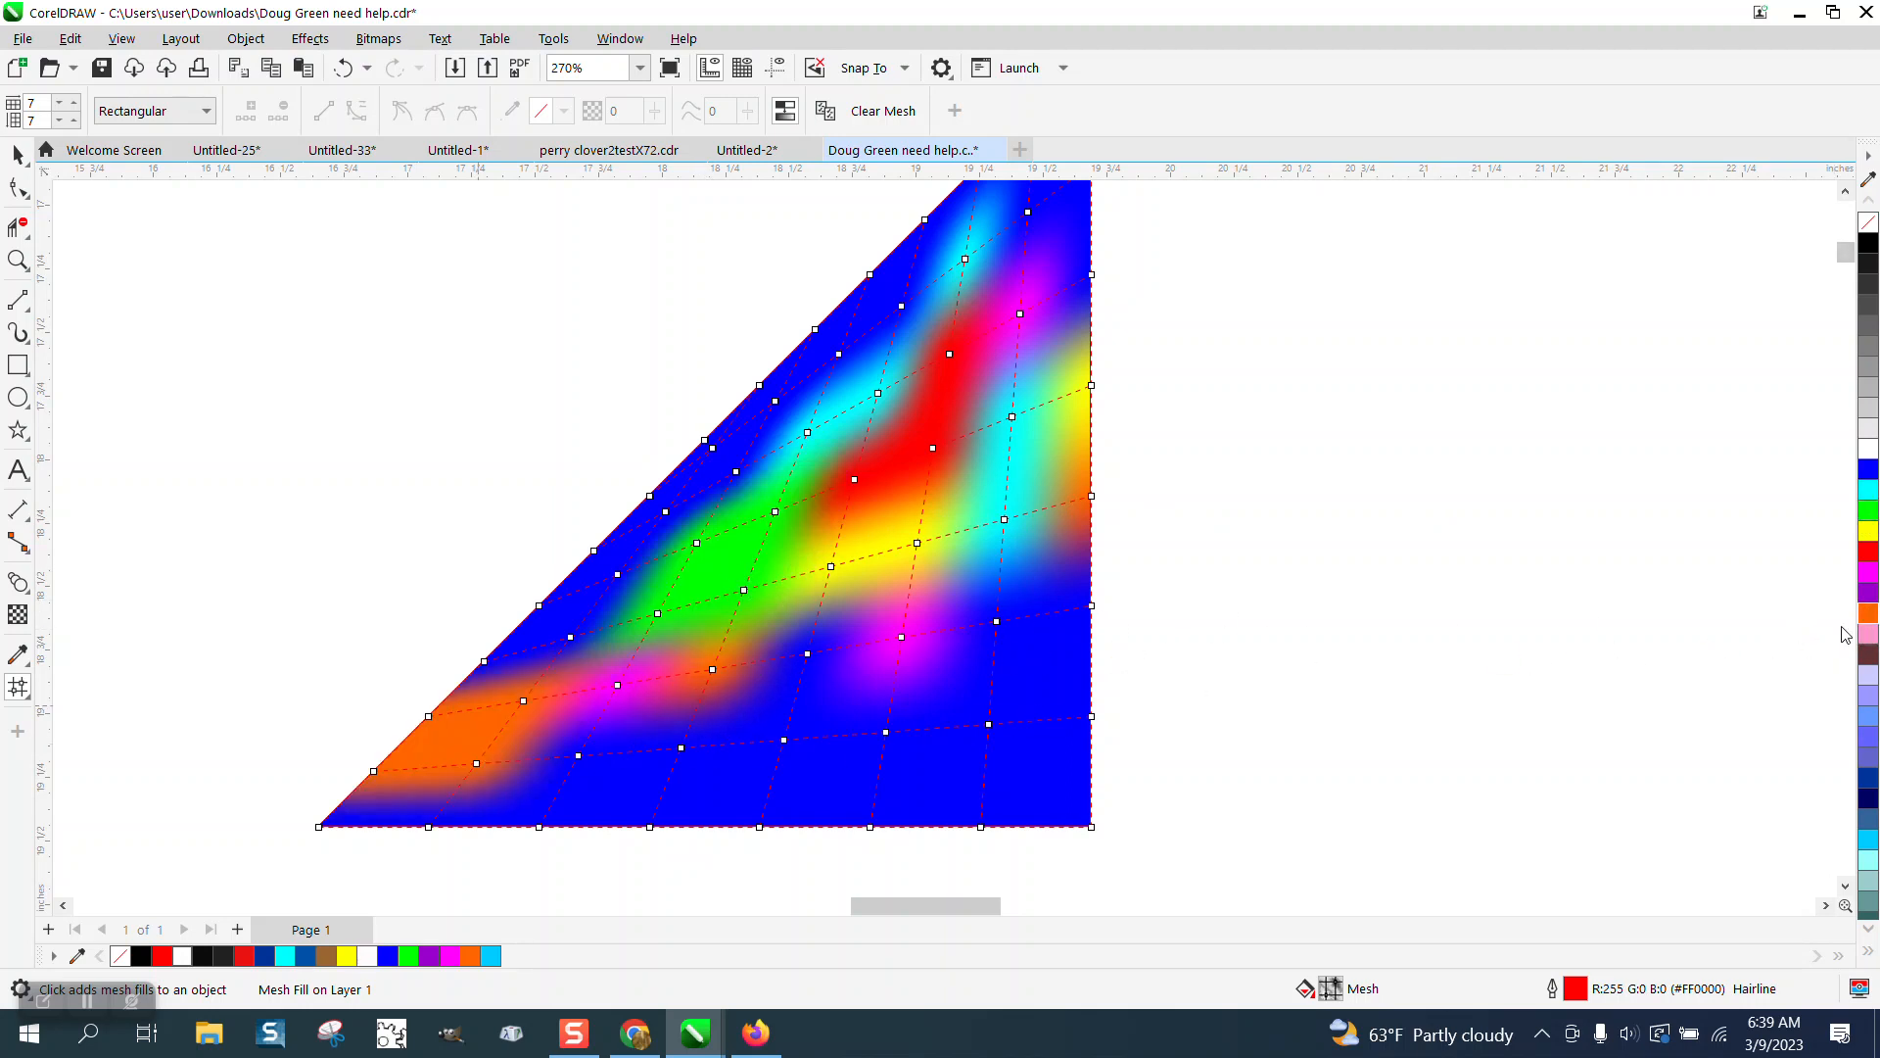
drag(1870, 597, 752, 808)
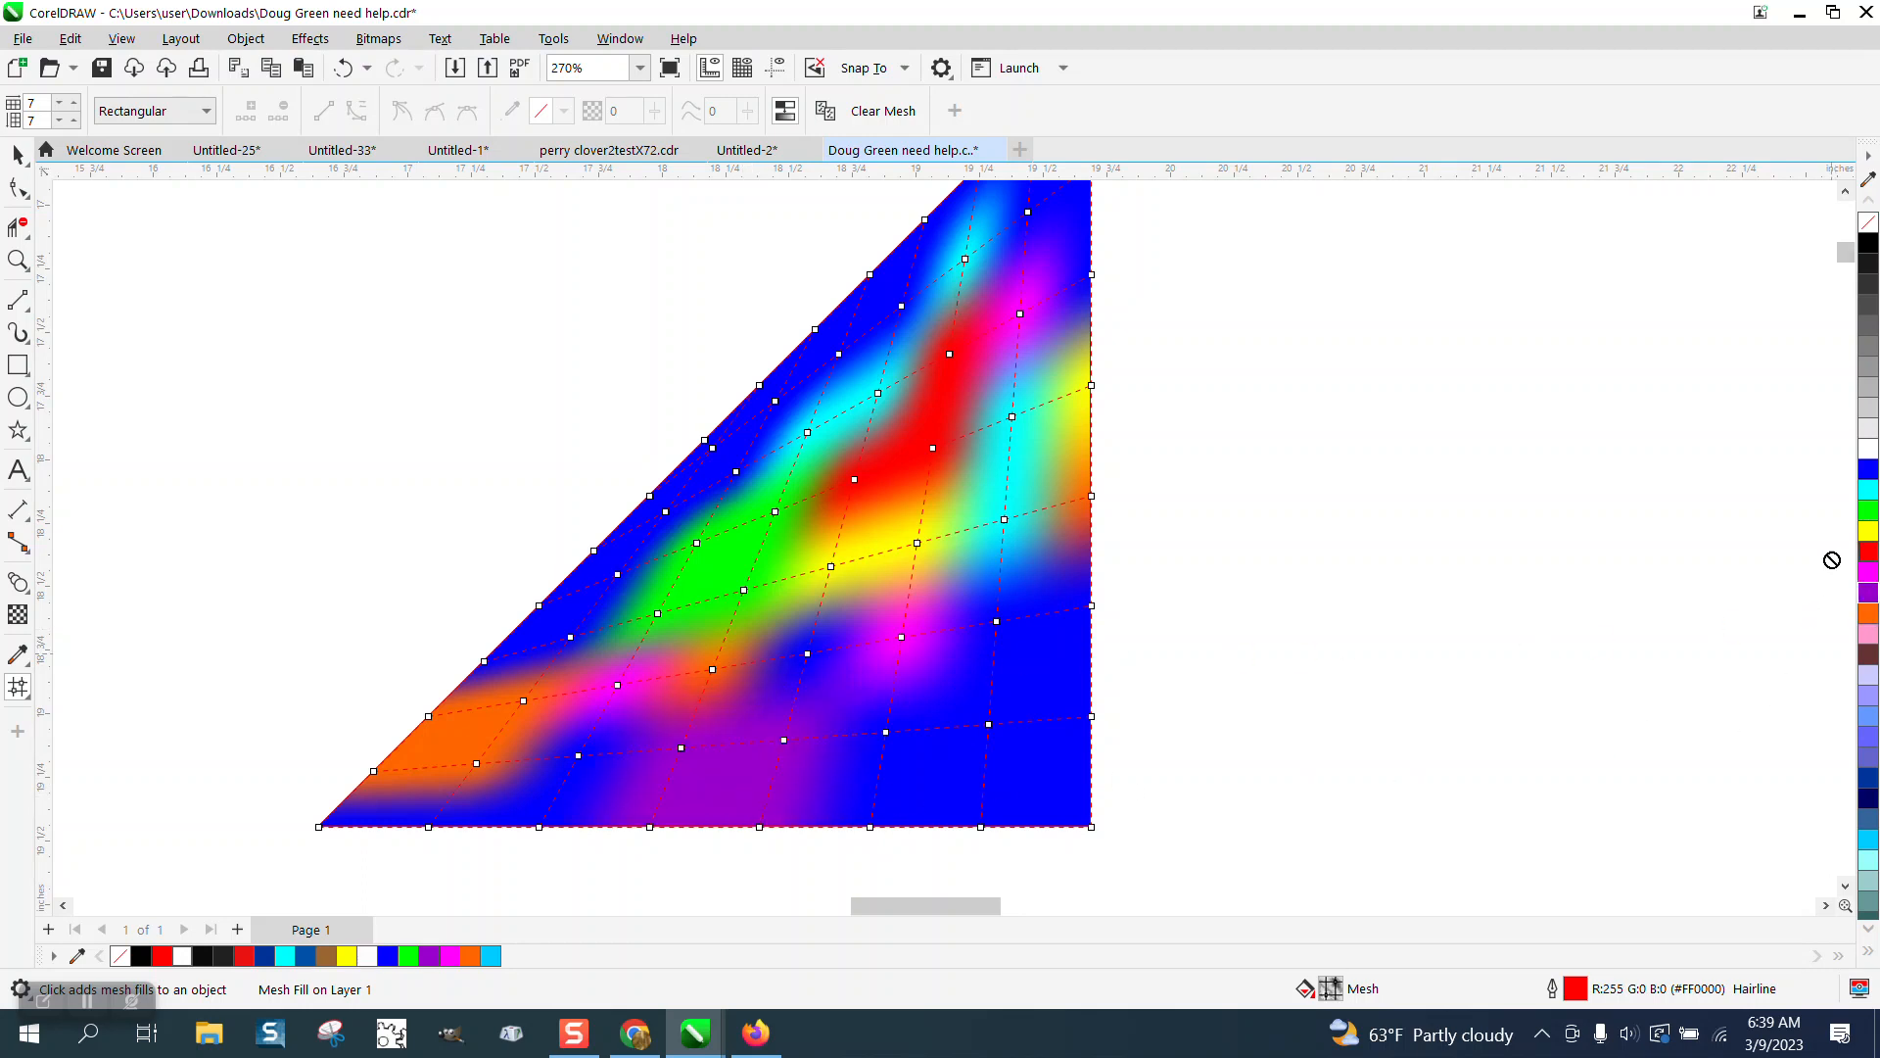
drag(1831, 559, 886, 733)
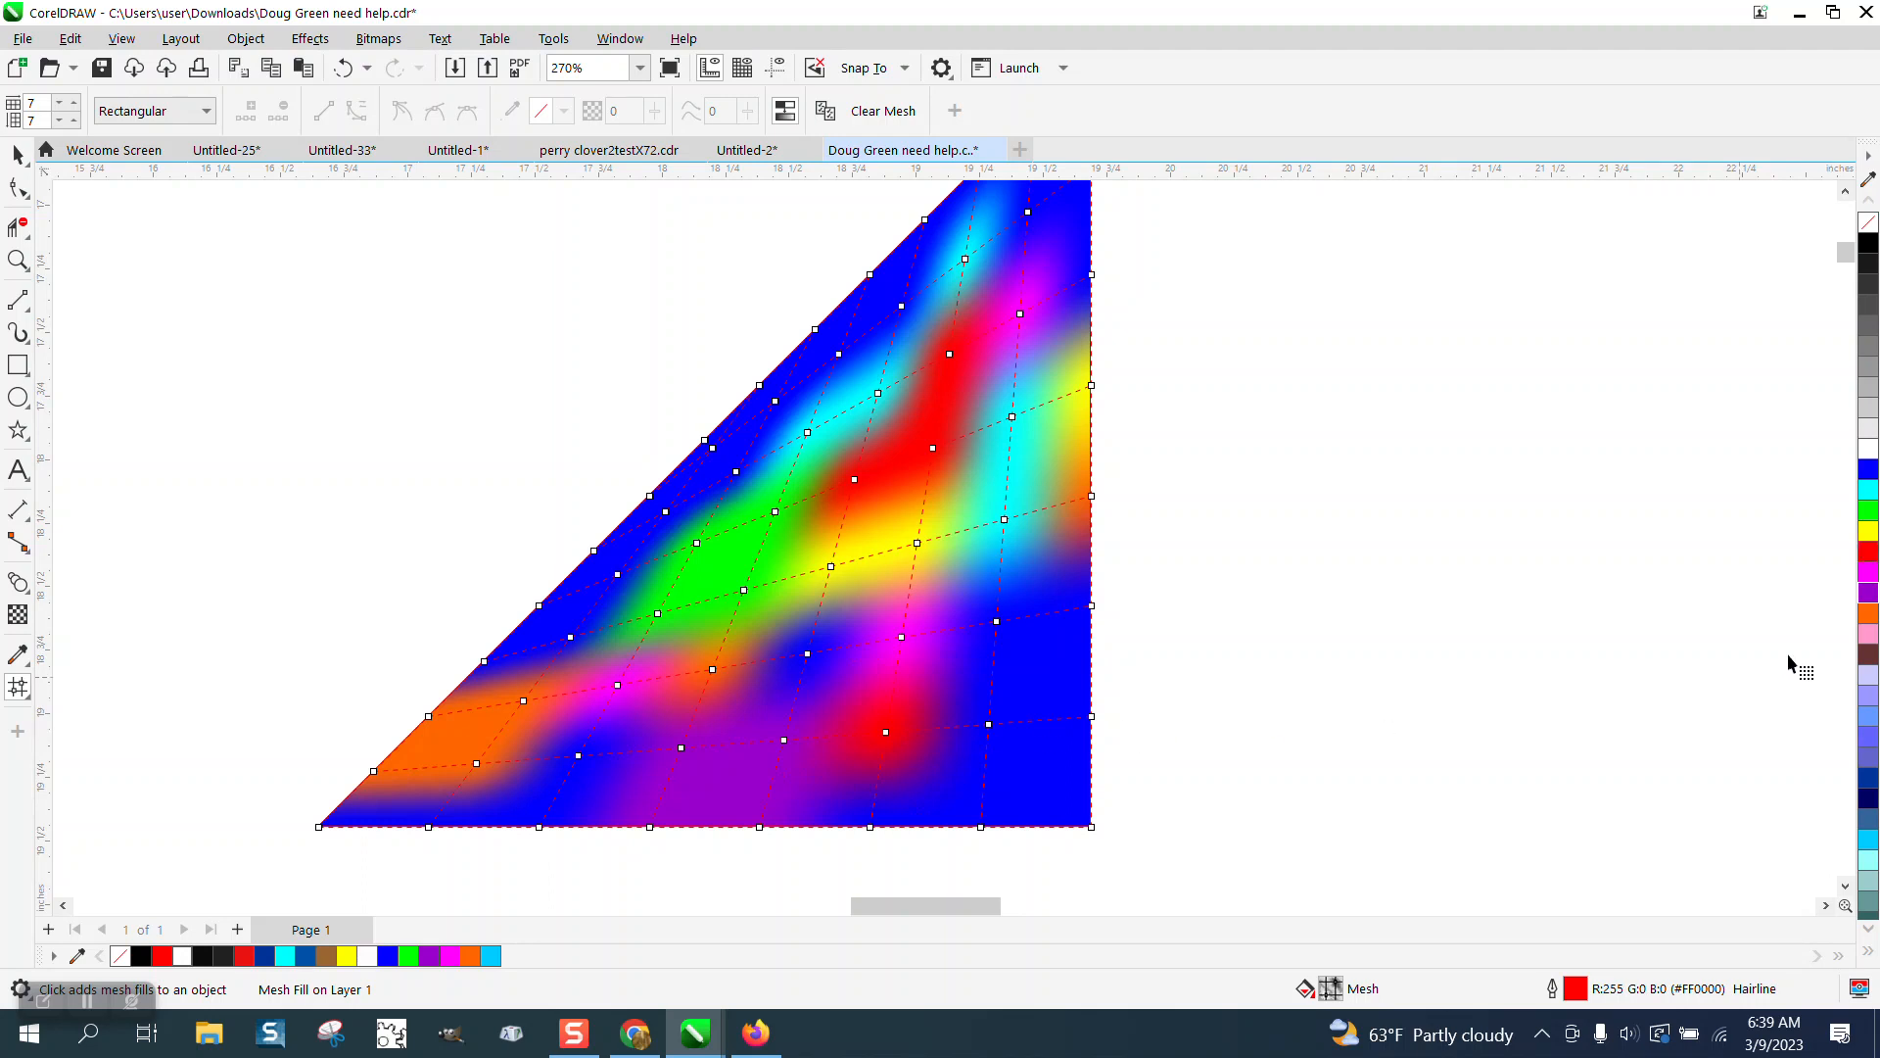
drag(1868, 613, 836, 805)
drag(1872, 495, 997, 625)
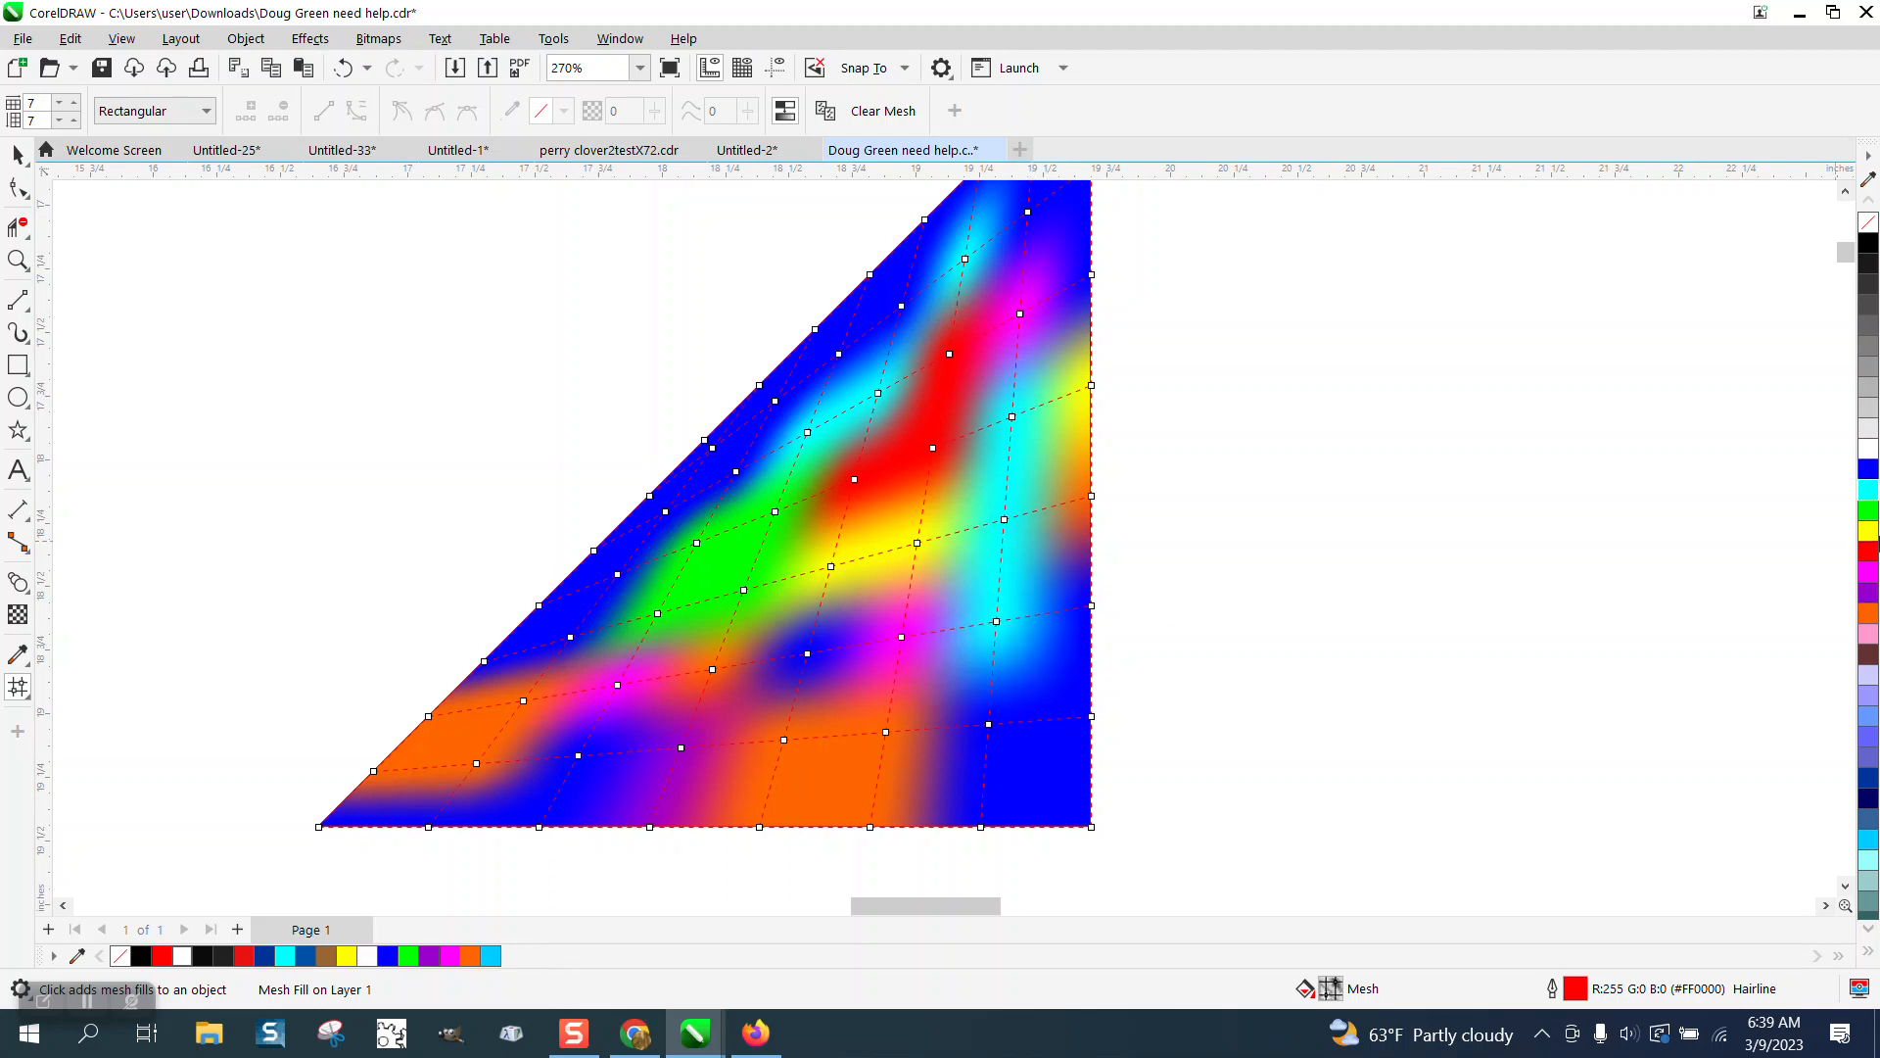
drag(1868, 511, 988, 727)
drag(1868, 510, 1090, 611)
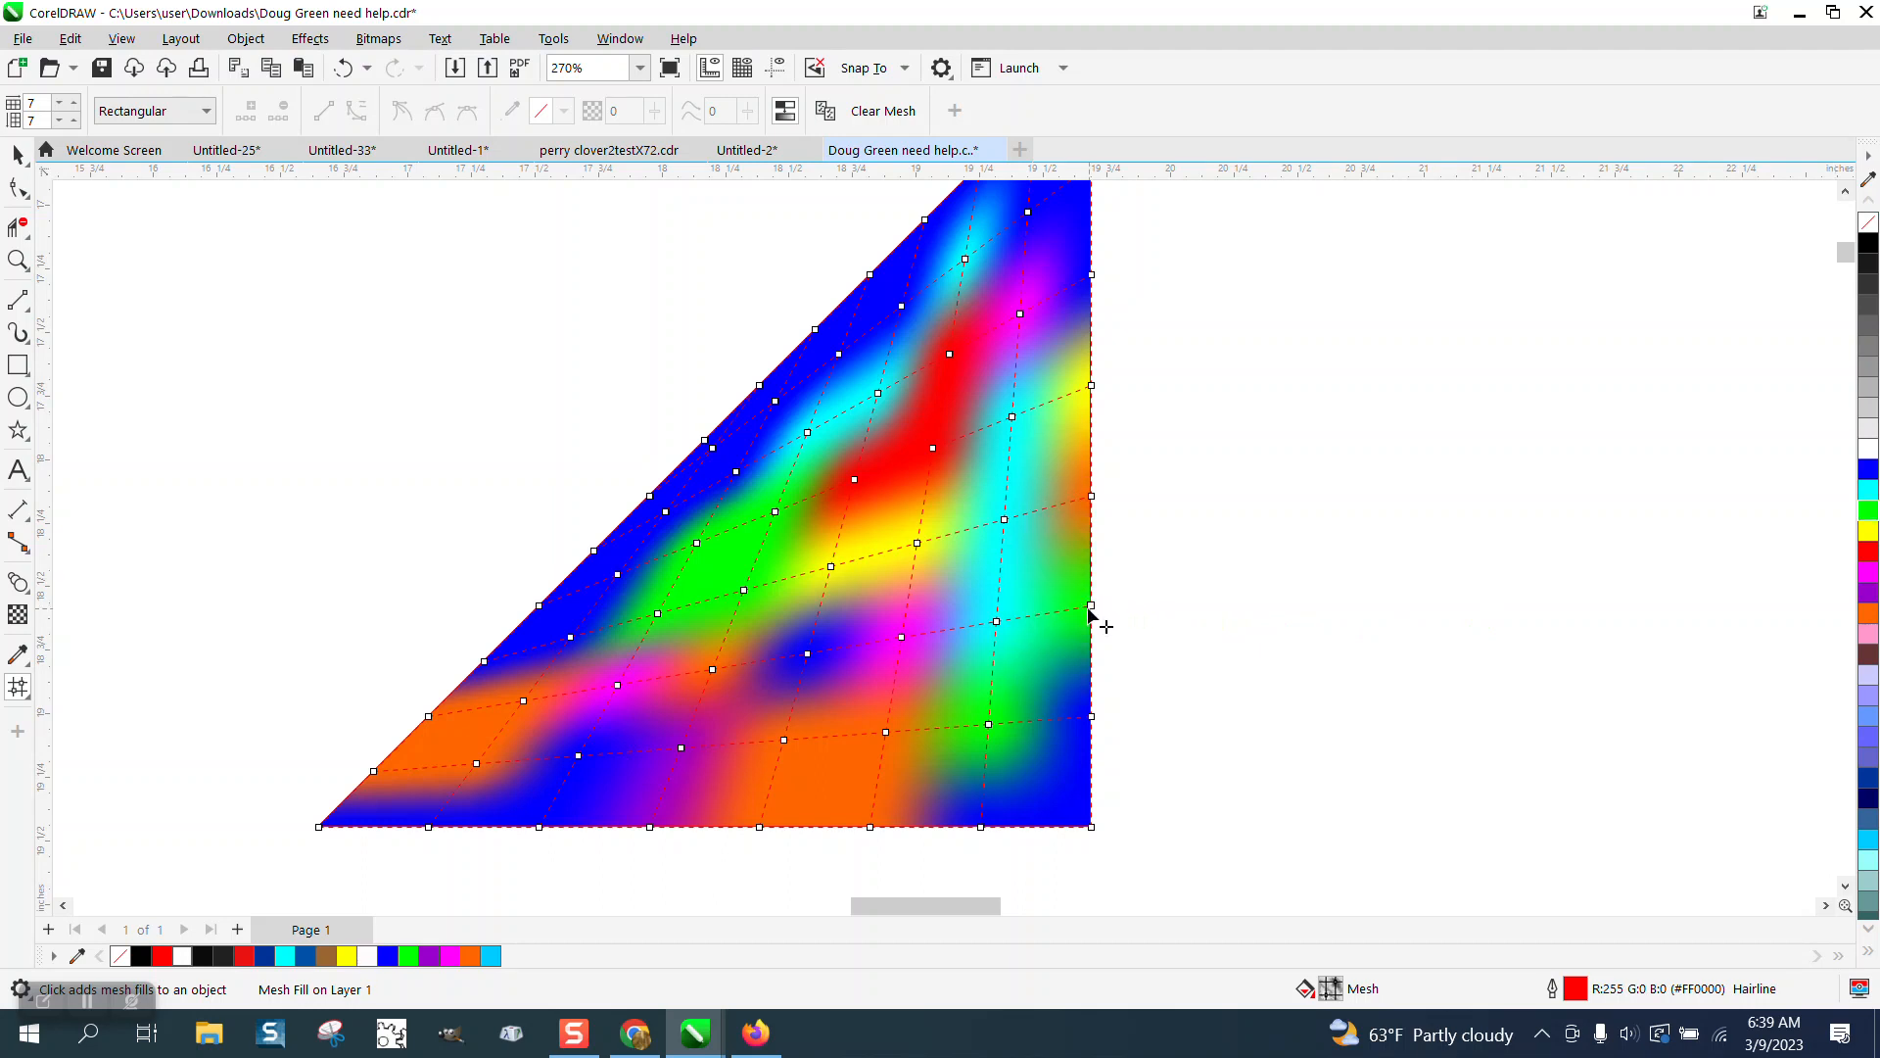
scroll(952, 613, down, 2)
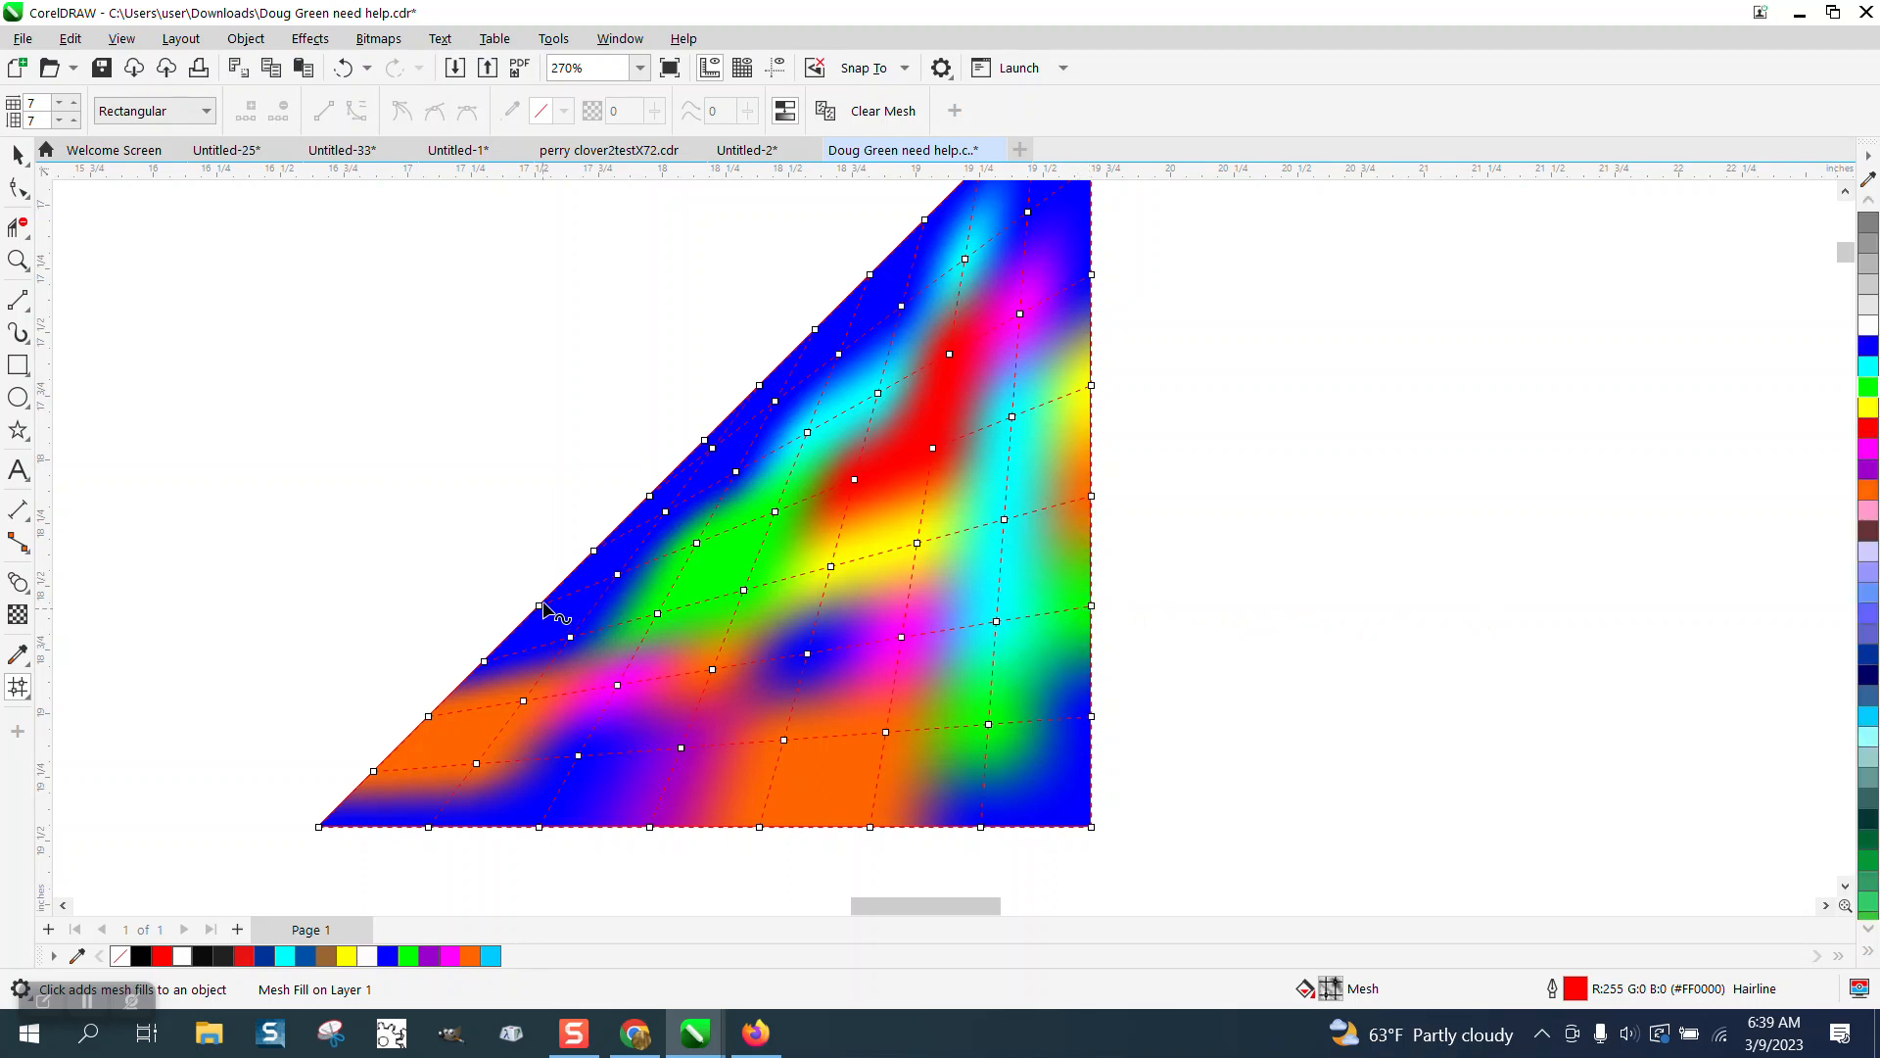
Scale the mesh-filled triangle down to about one third of its size.
click(16, 157)
scroll(402, 392, down, 2)
scroll(392, 333, down, 1)
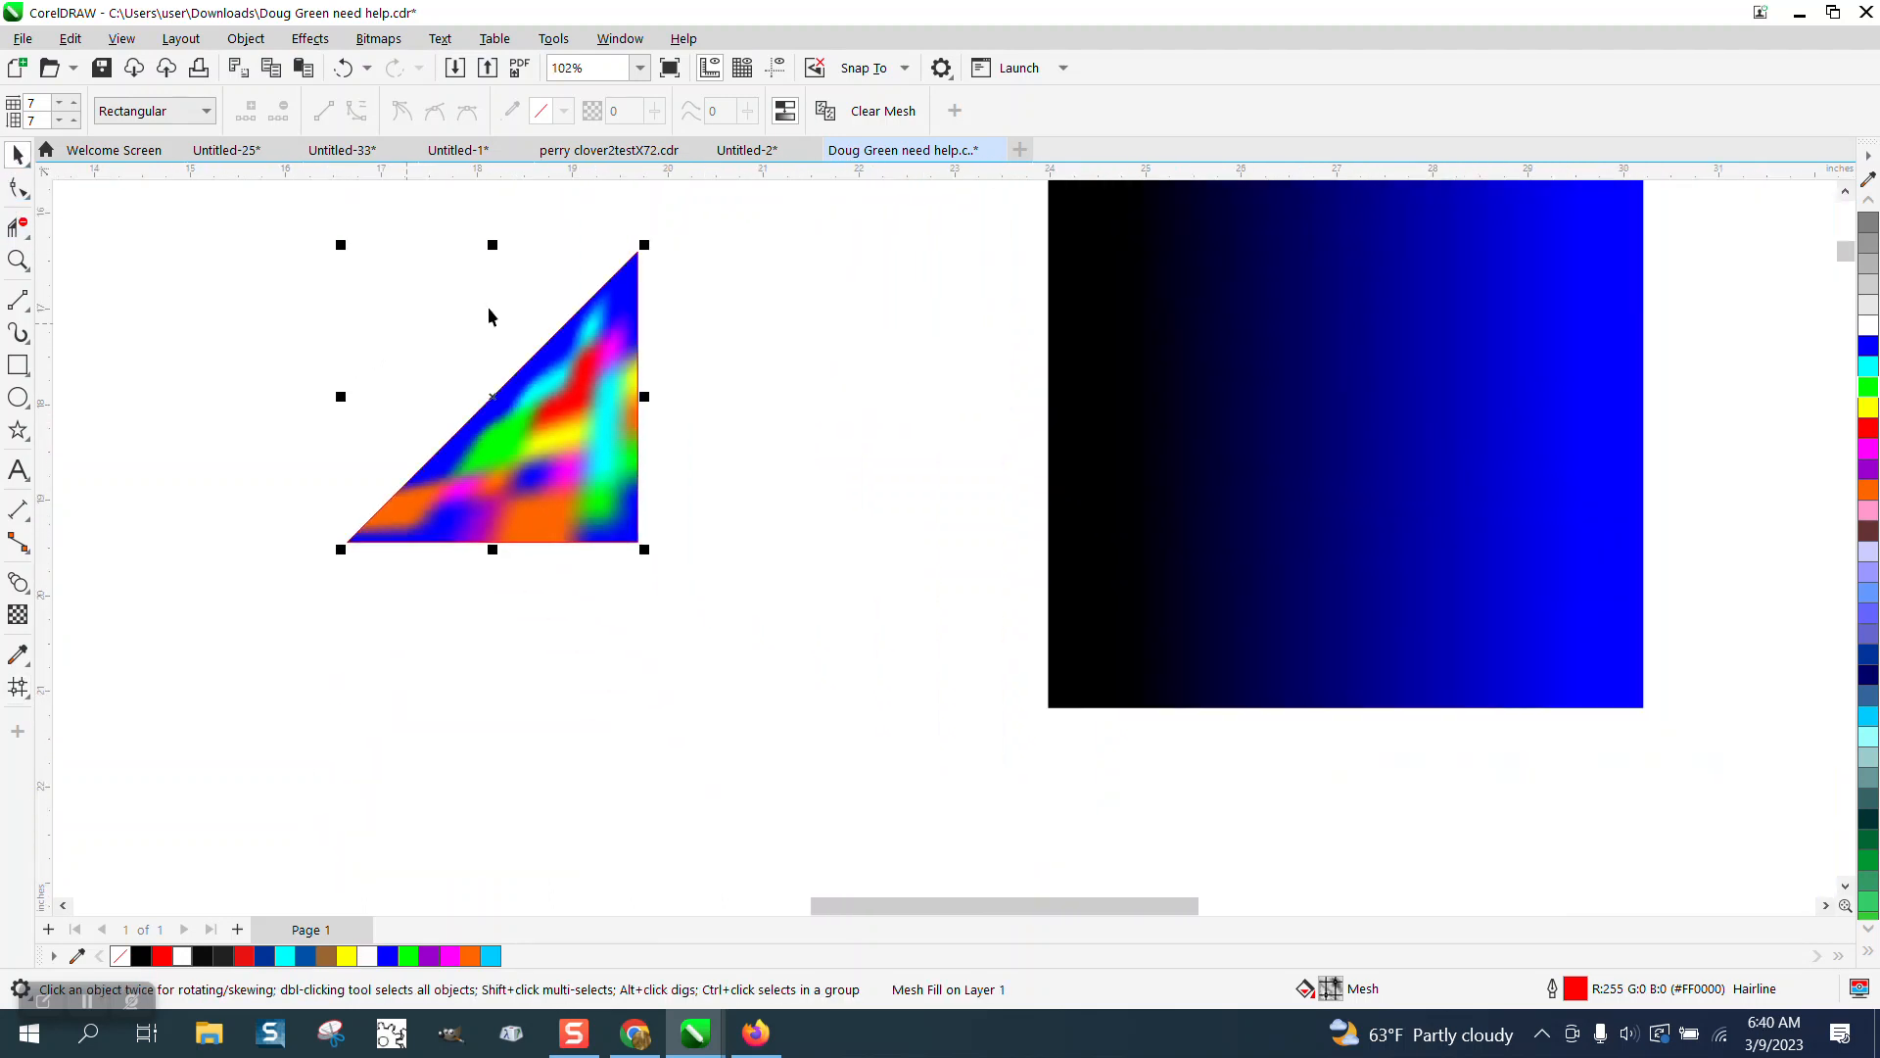
drag(643, 251, 481, 444)
Zoom in on the small triangle, select it and remove its outline.
click(17, 259)
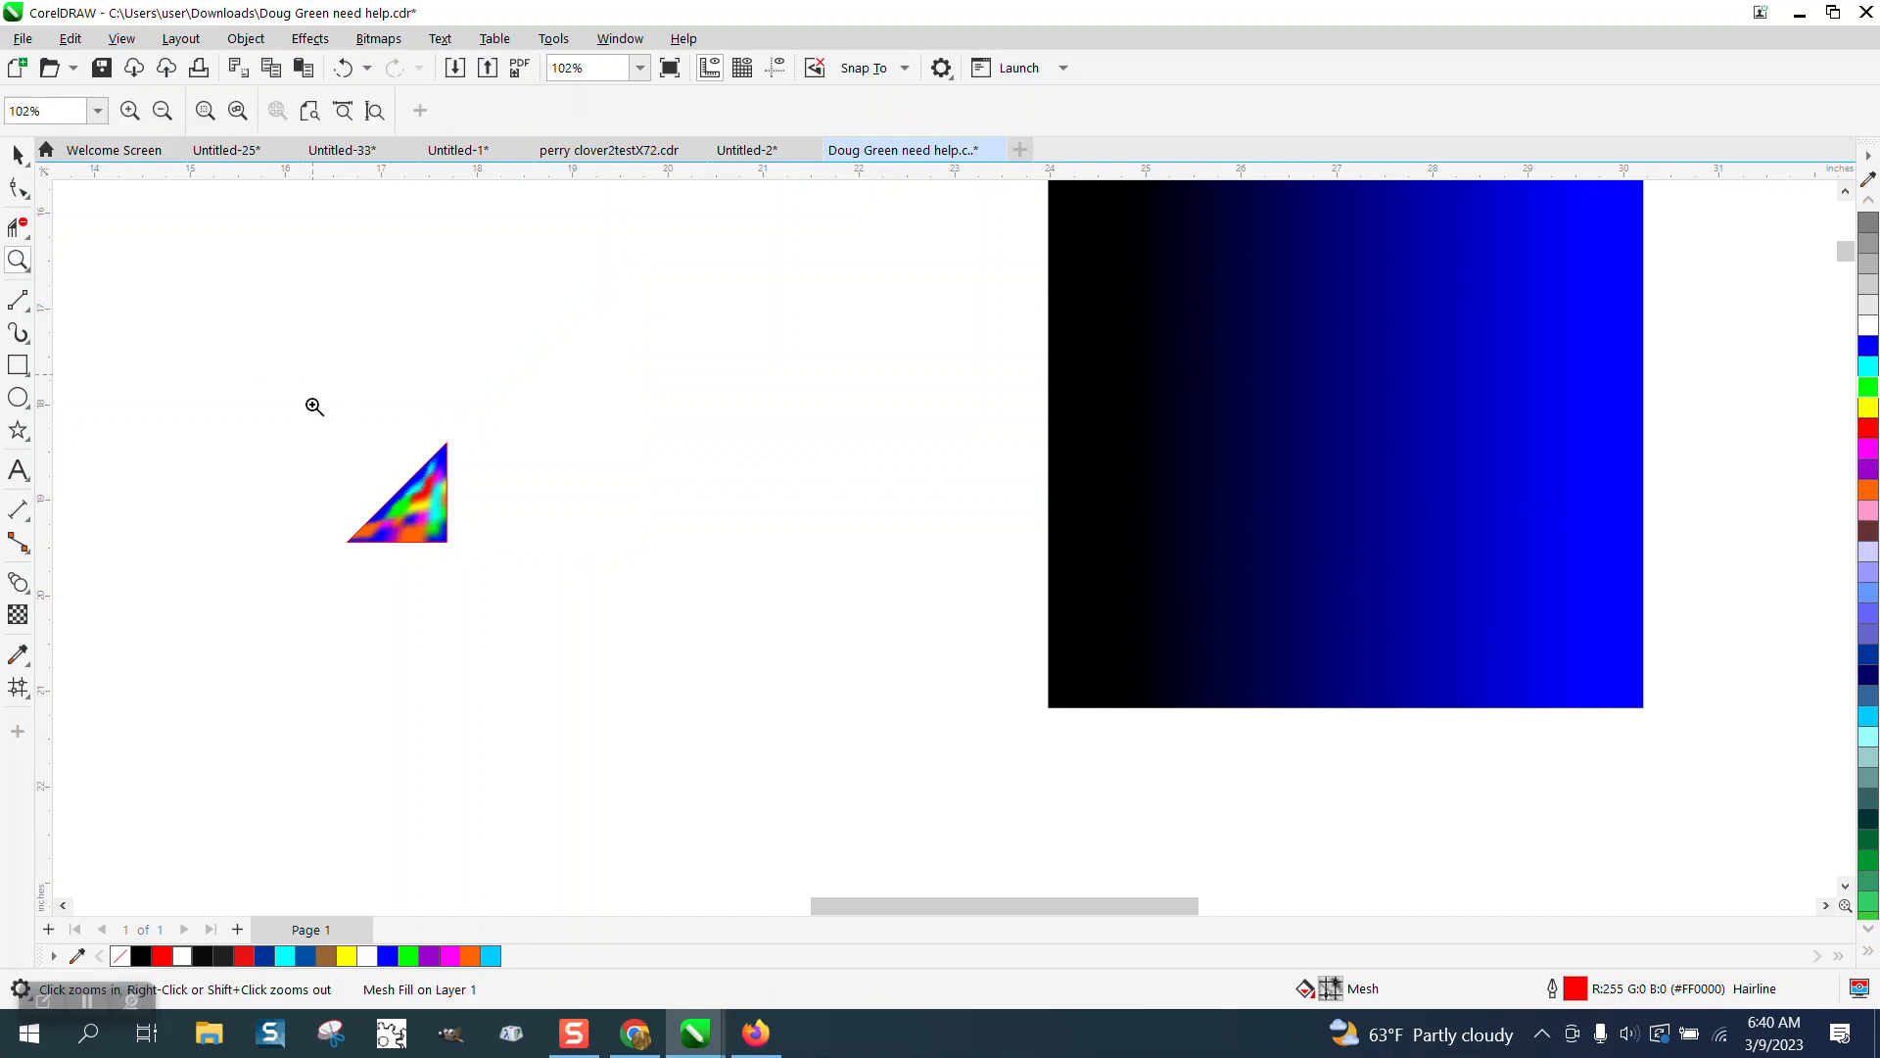
drag(310, 407, 749, 609)
click(18, 154)
click(586, 482)
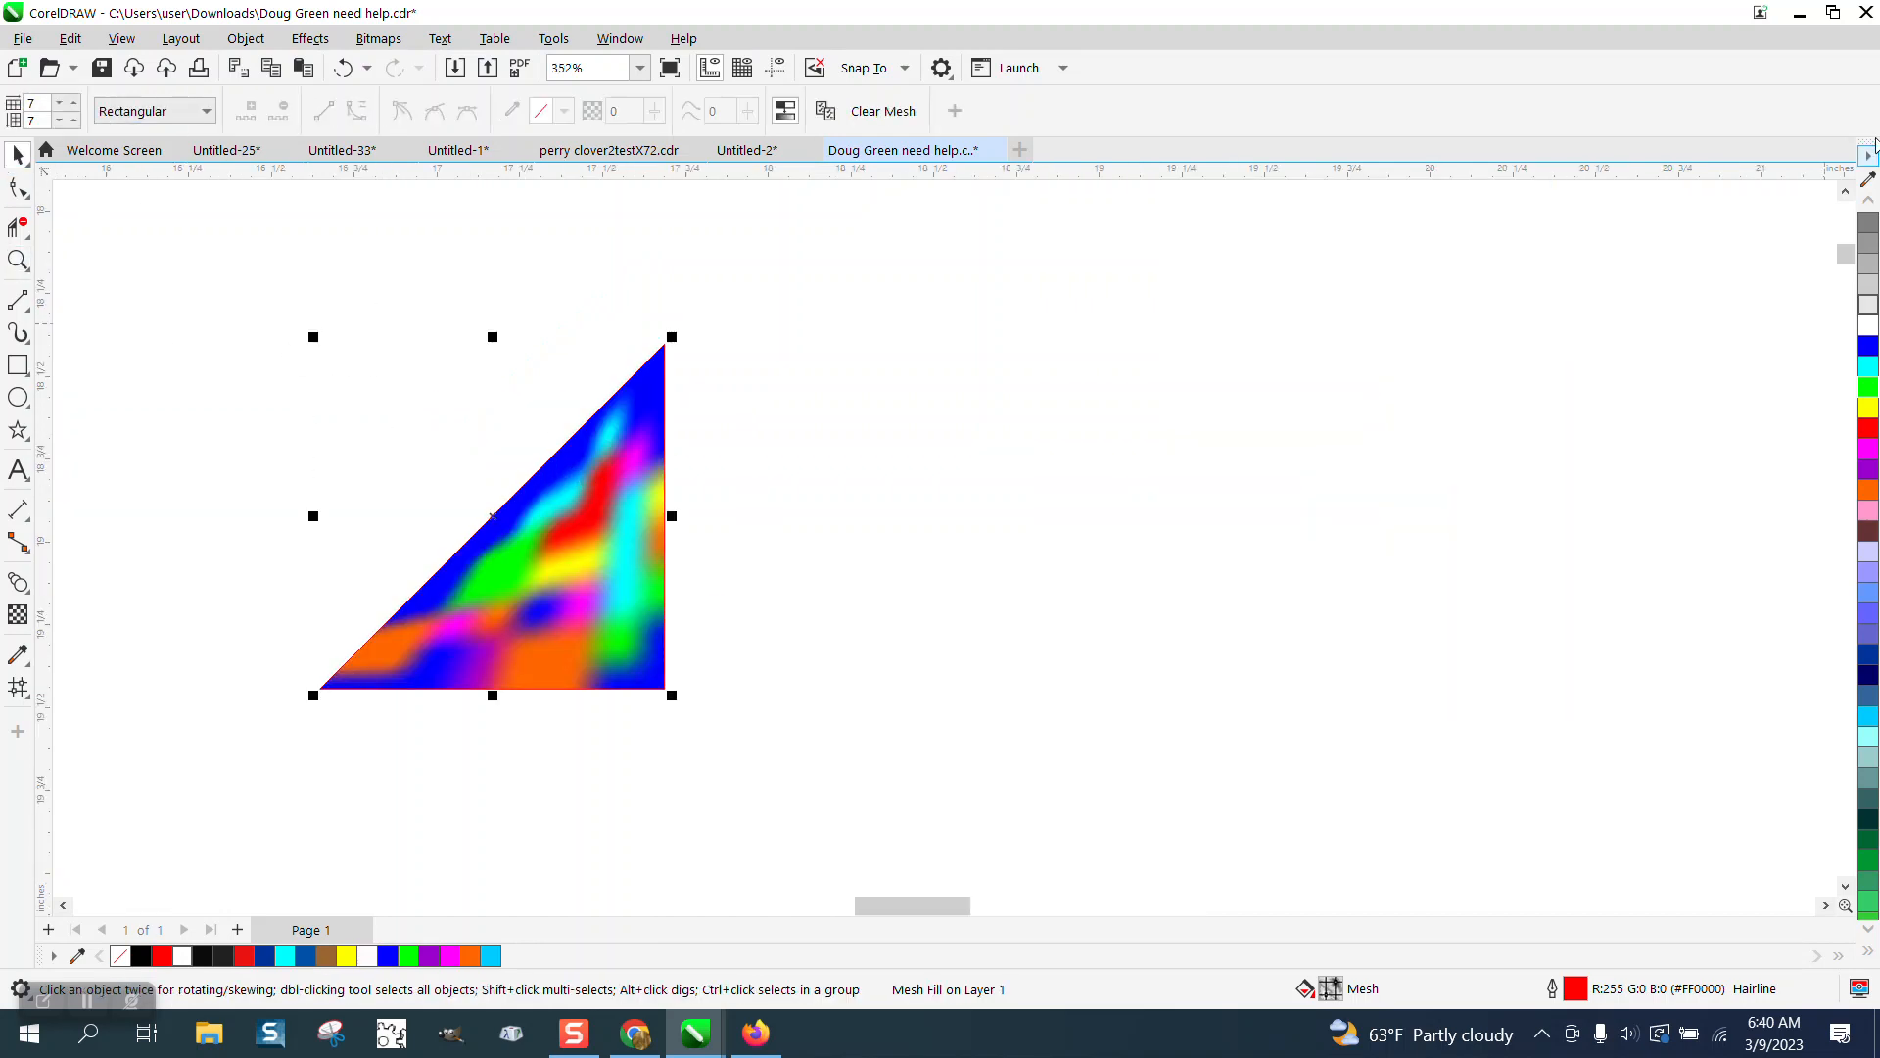
scroll(1871, 224, up, 2)
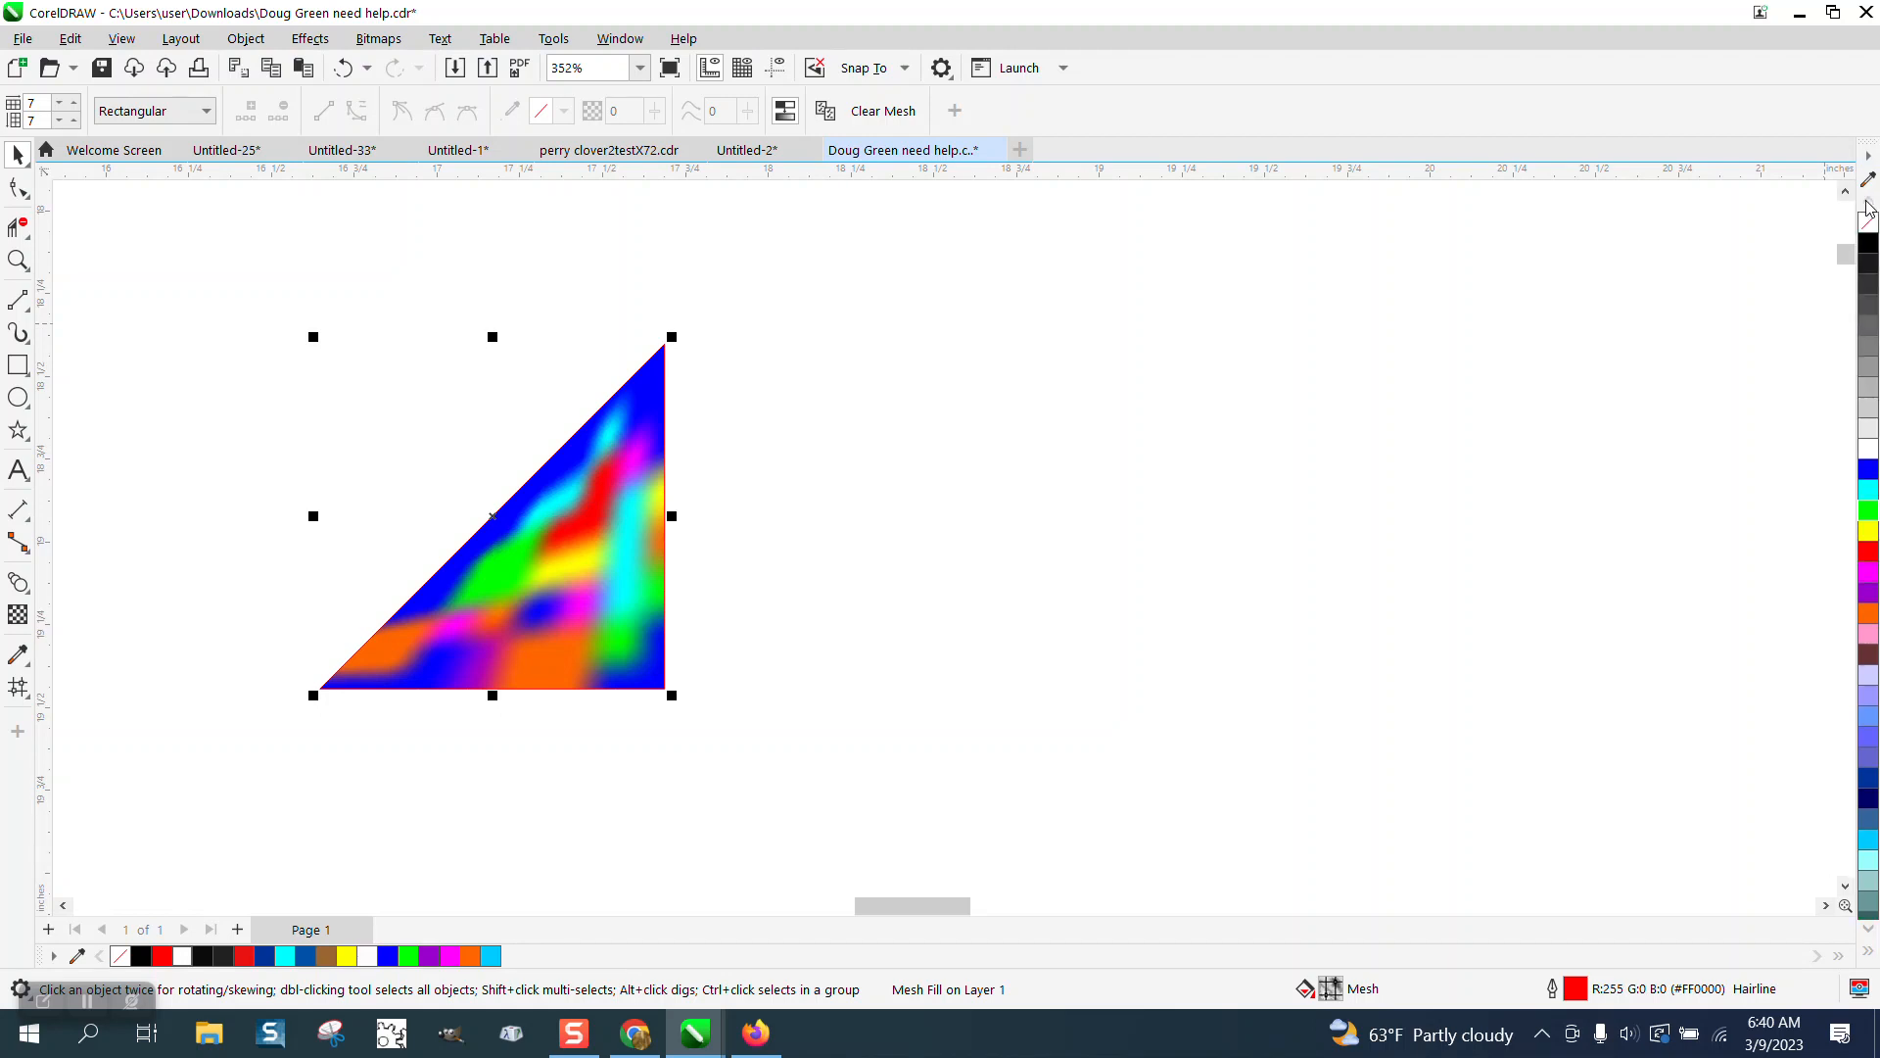
right_click(1869, 225)
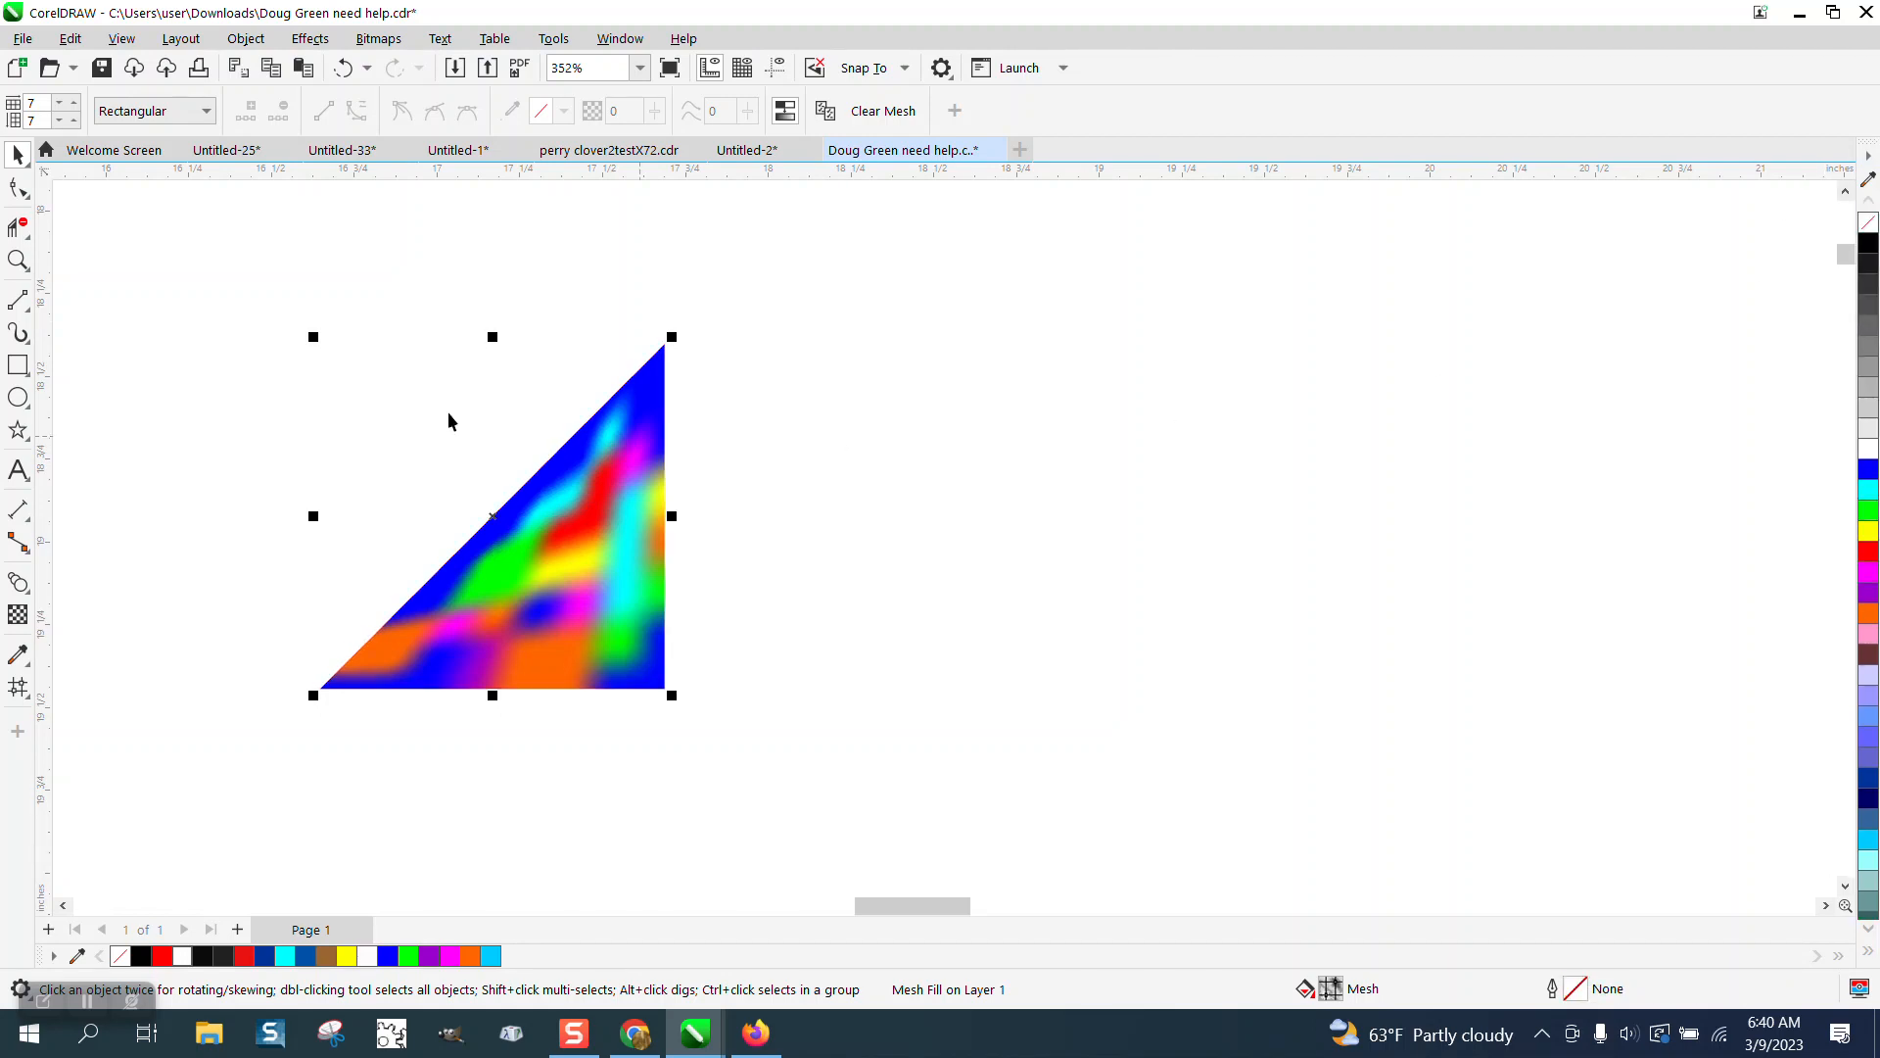
Mirror a copy of the triangle horizontally across its right edge.
drag(215, 301, 985, 752)
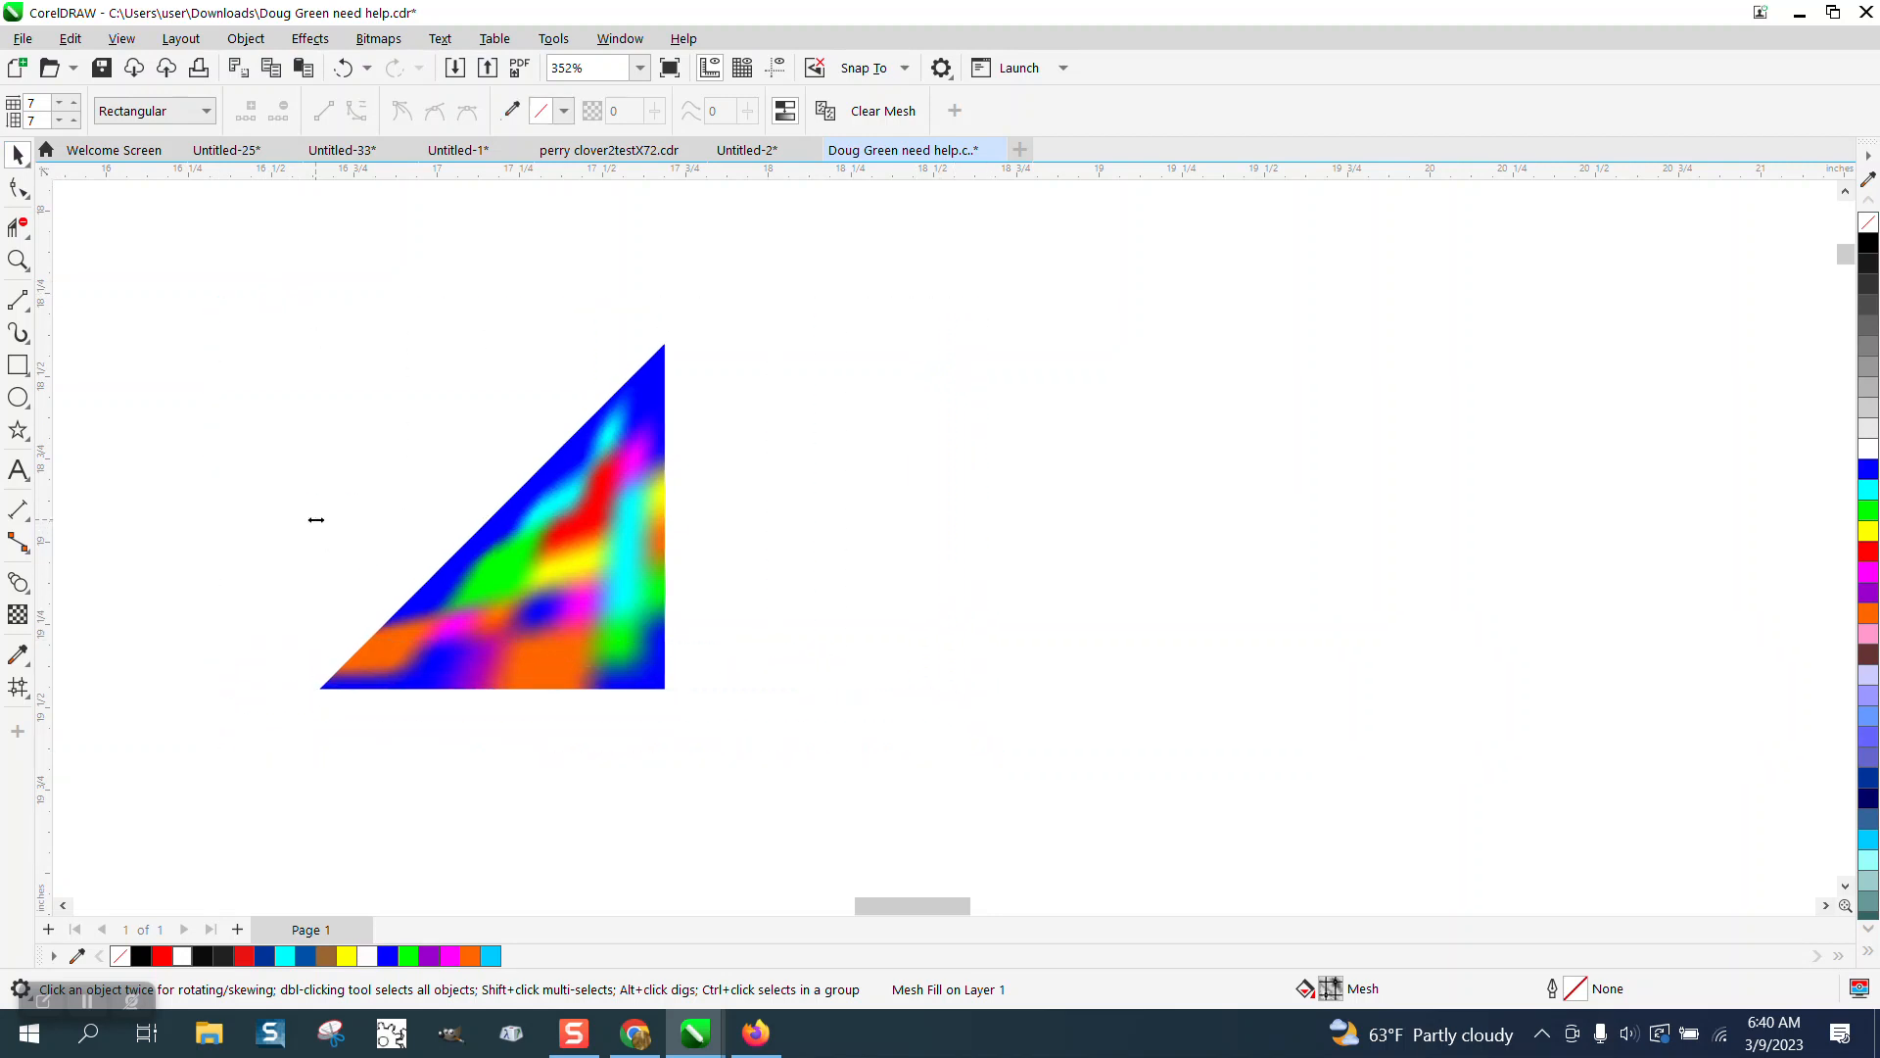
drag(313, 516, 685, 517)
right_click(684, 517)
Select both triangles and mirror a copy of them vertically downward to form a diamond.
scroll(537, 485, down, 3)
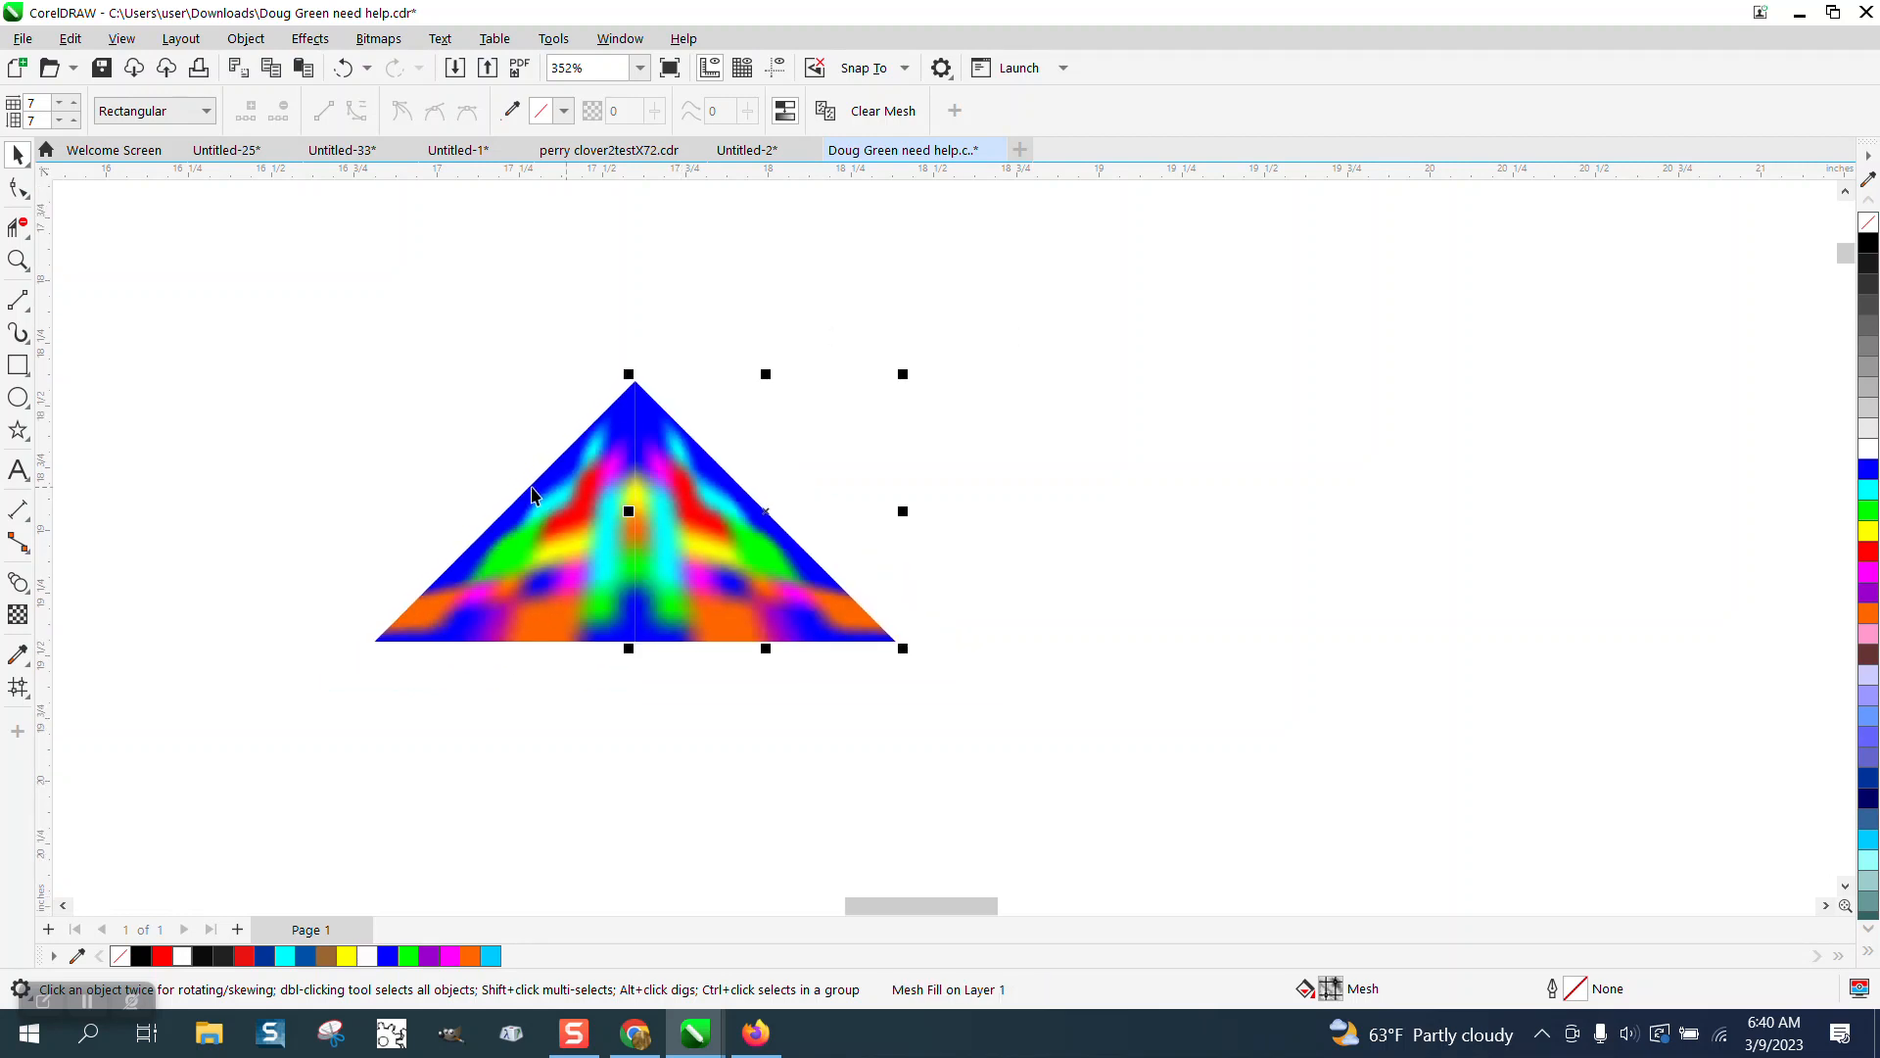
drag(342, 343, 909, 707)
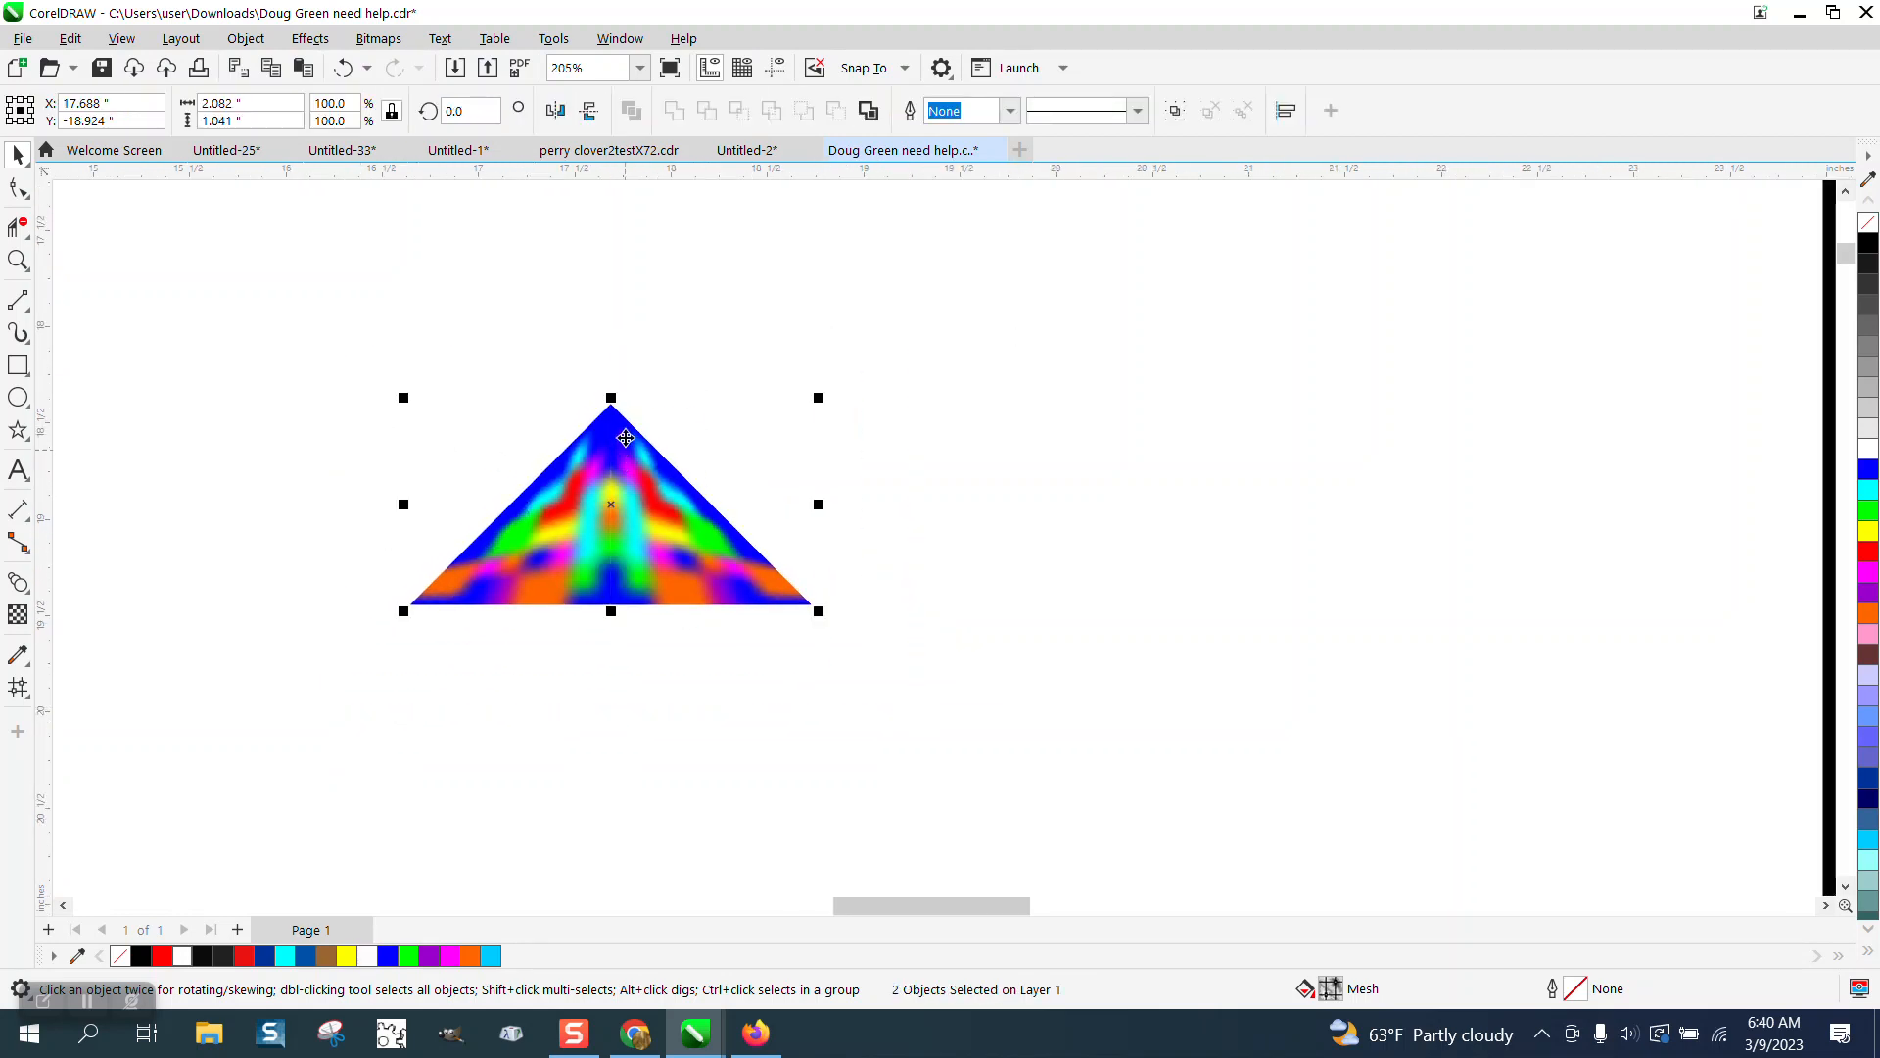
drag(612, 398, 614, 636)
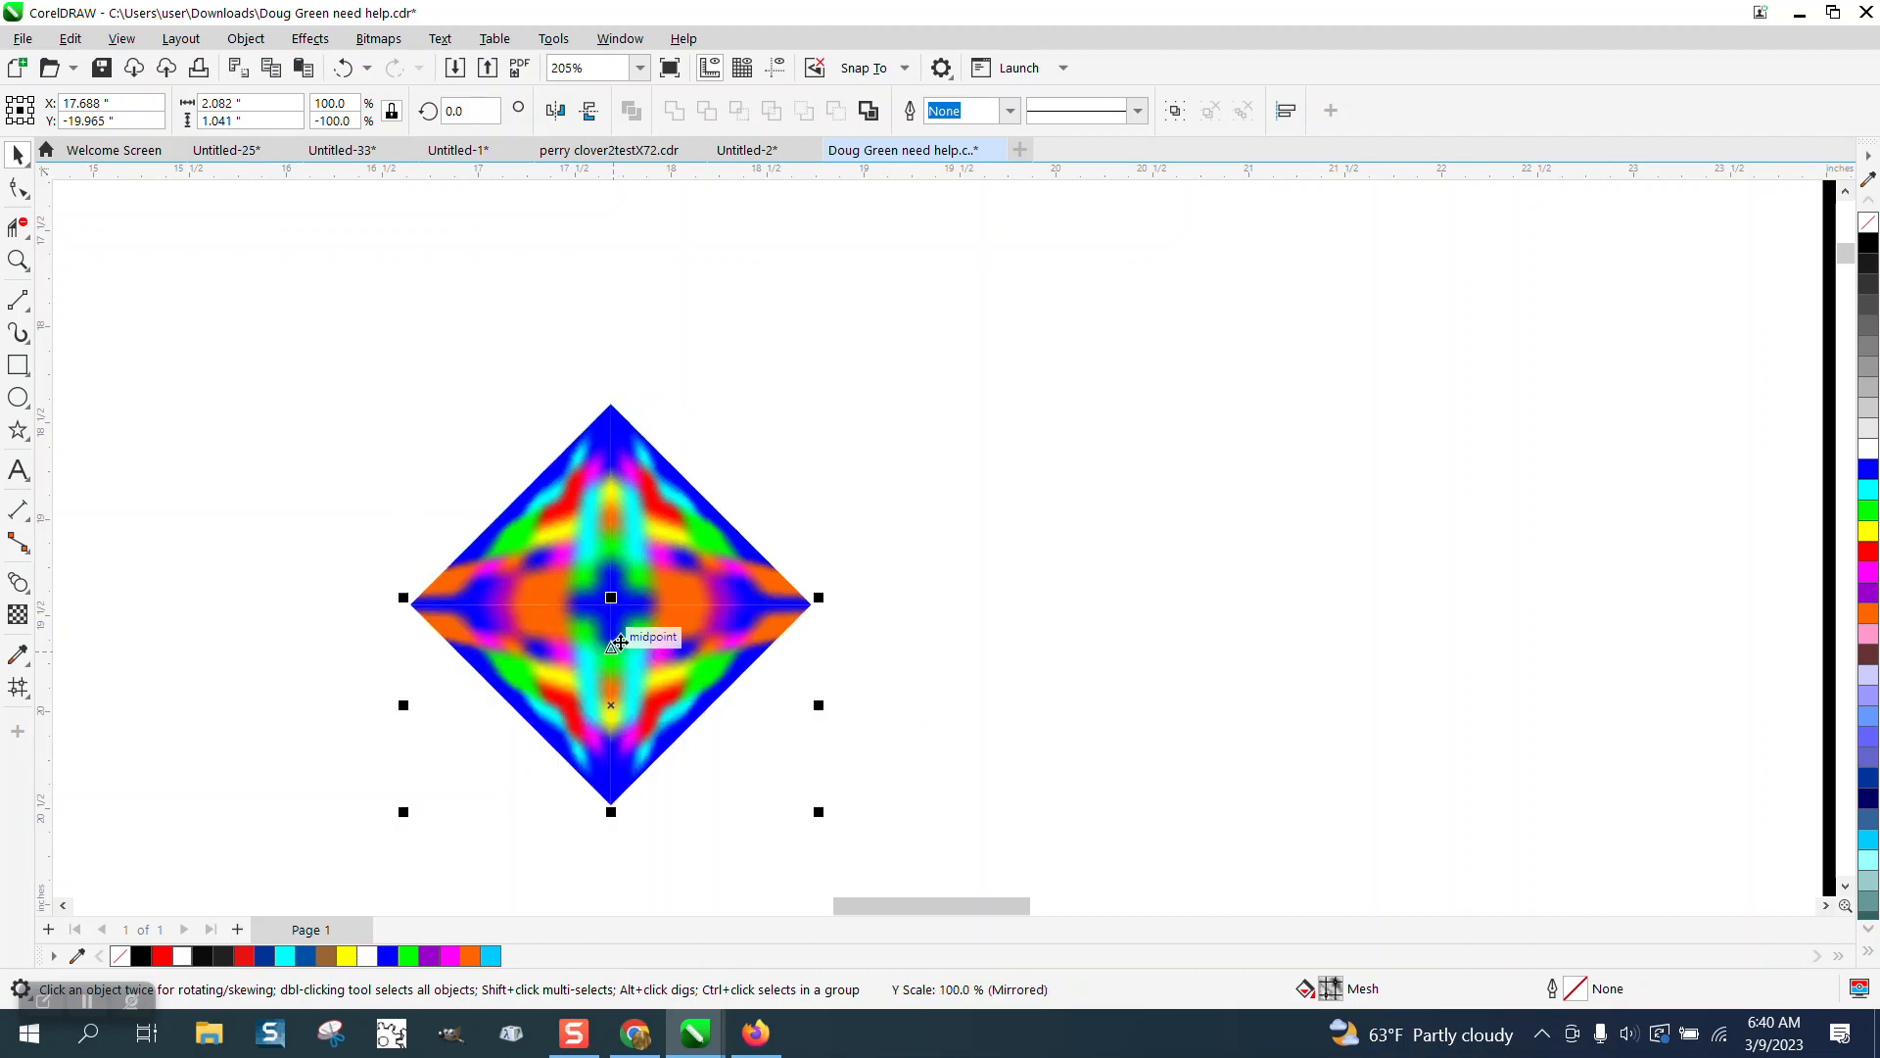
Zoom in and out to examine the blended colors along the diamond's seams.
click(17, 260)
drag(555, 486, 708, 621)
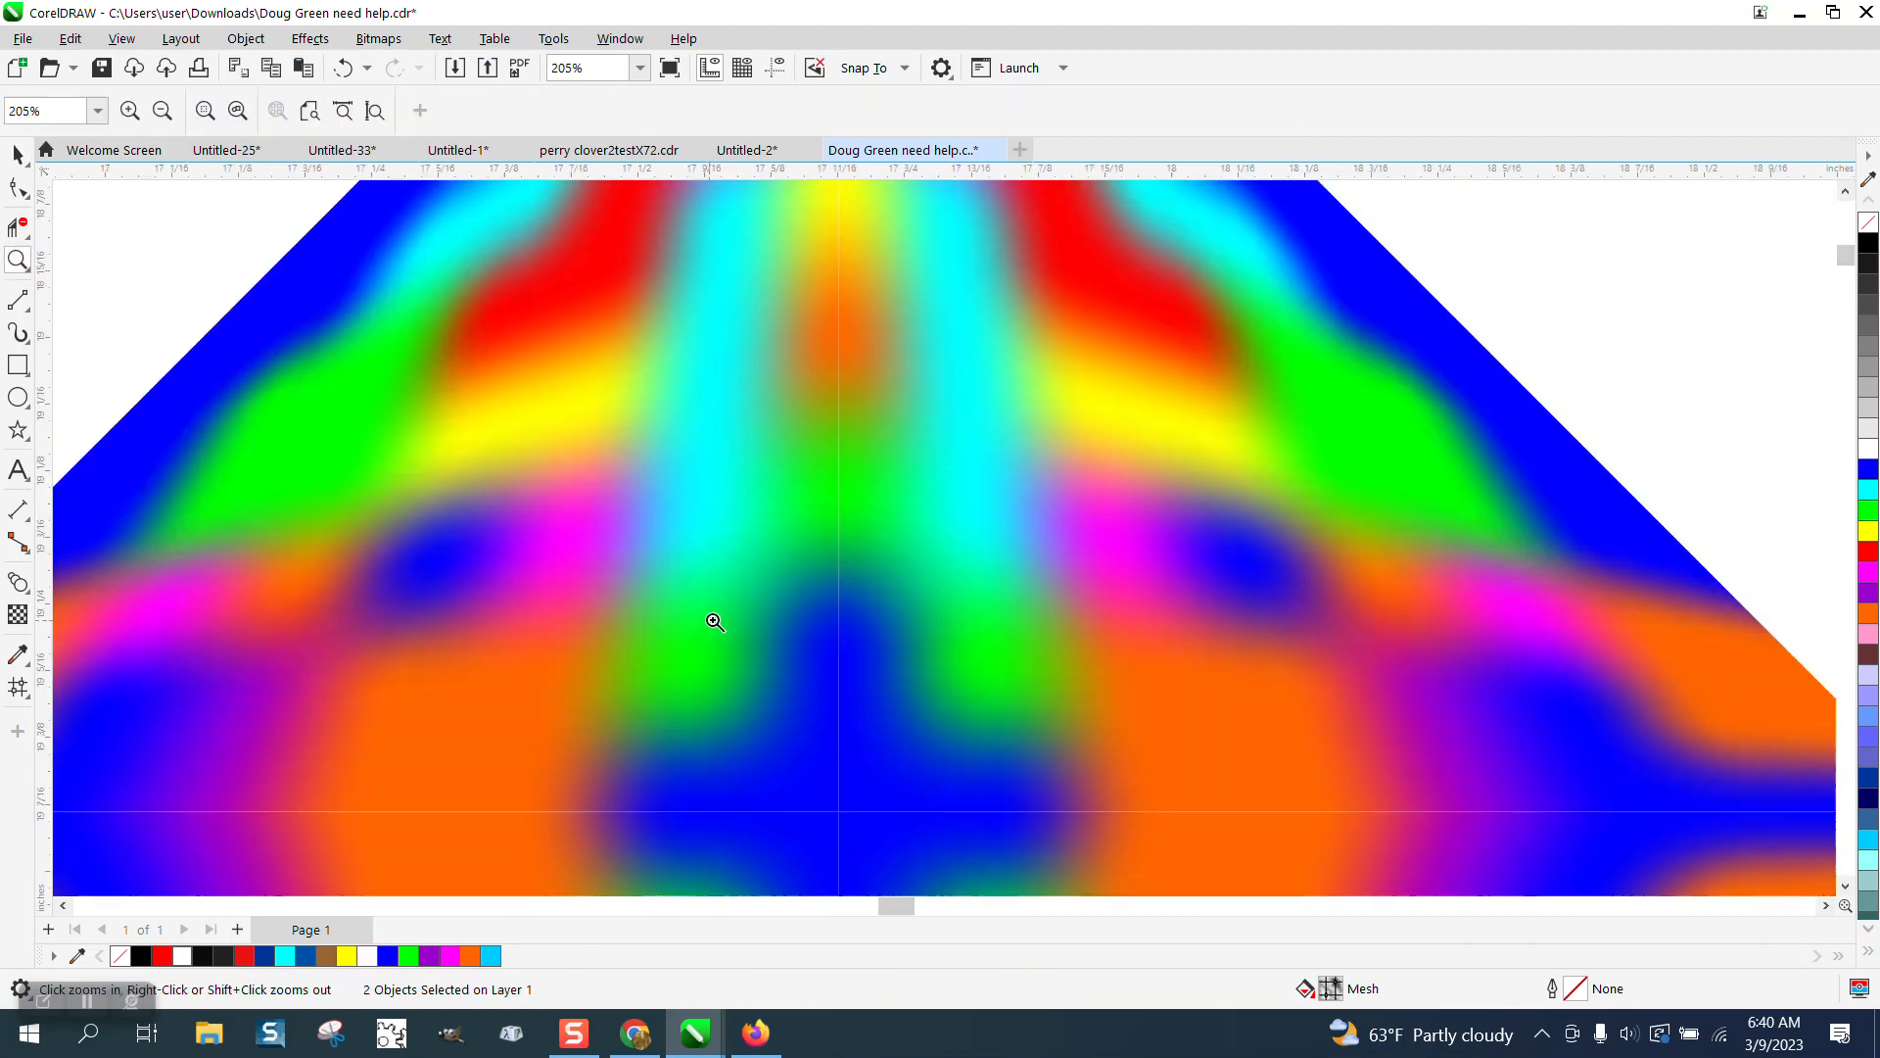
scroll(831, 622, down, 2)
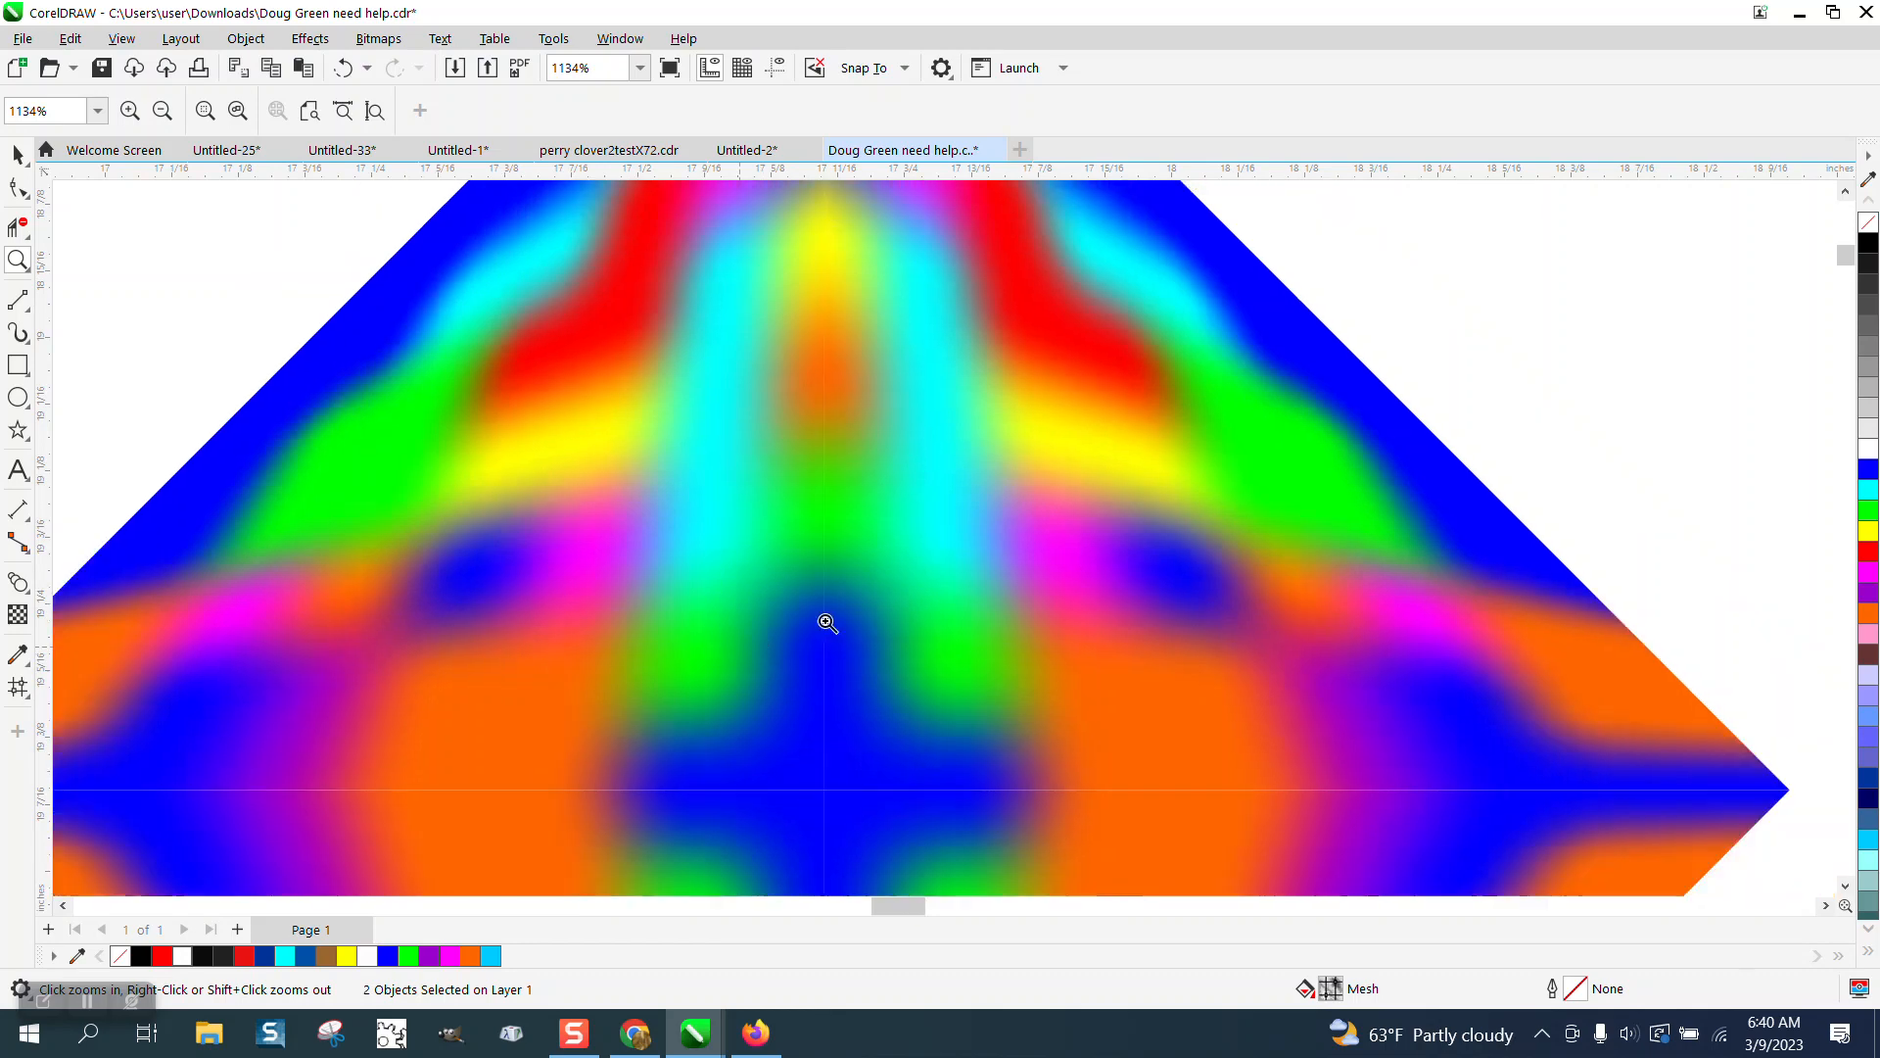
scroll(818, 659, down, 3)
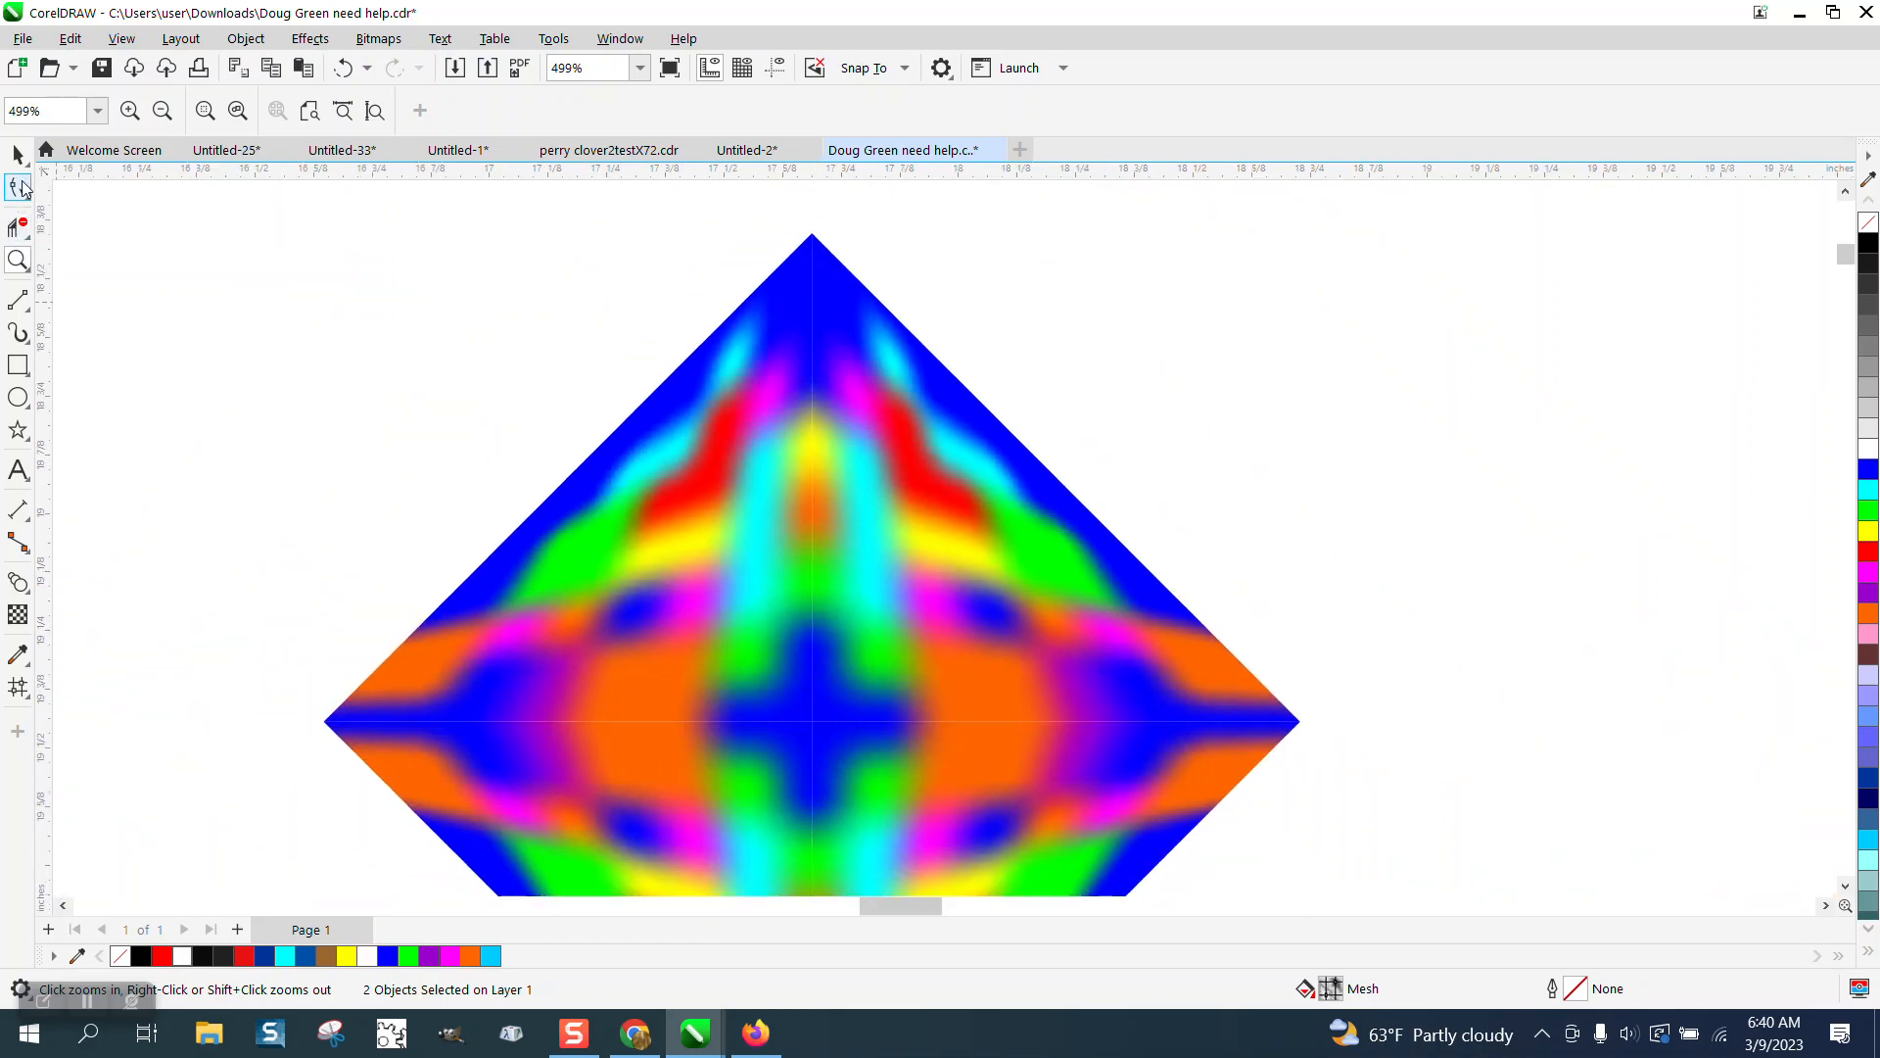
click(25, 163)
click(152, 222)
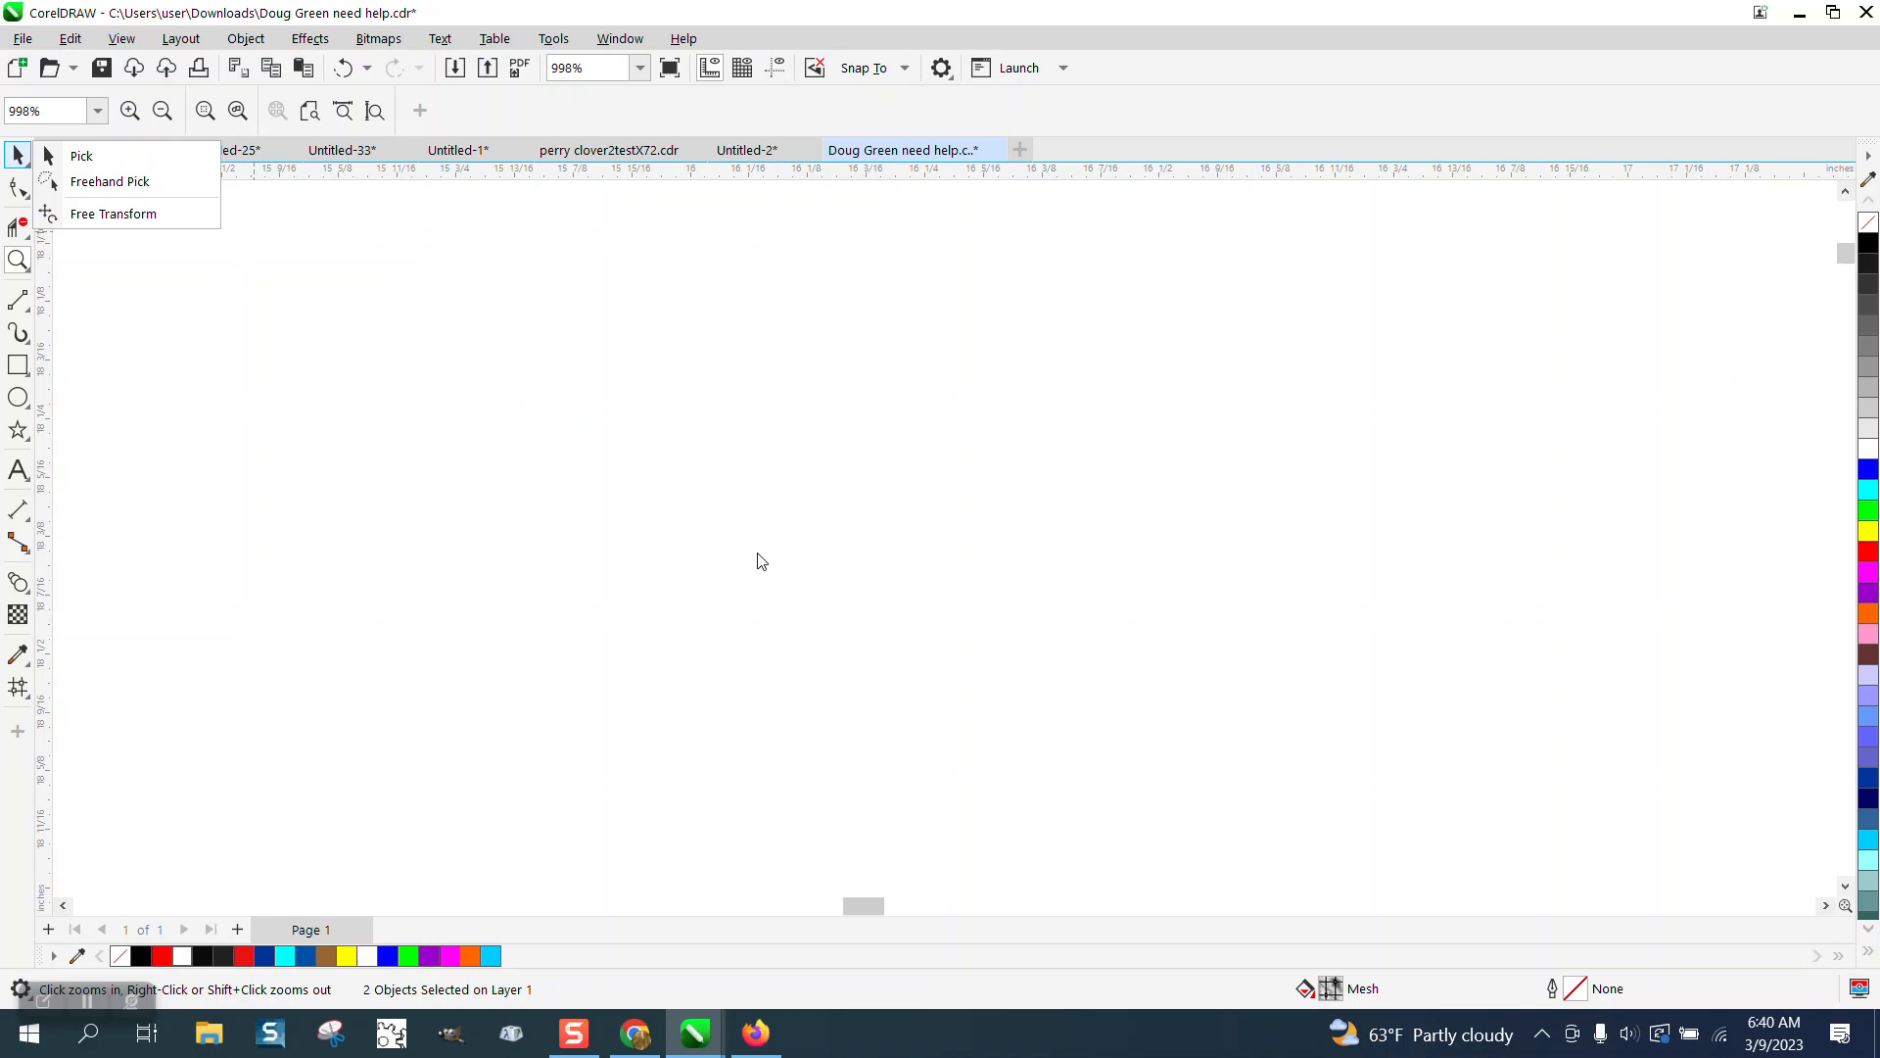
click(480, 421)
scroll(581, 458, down, 10)
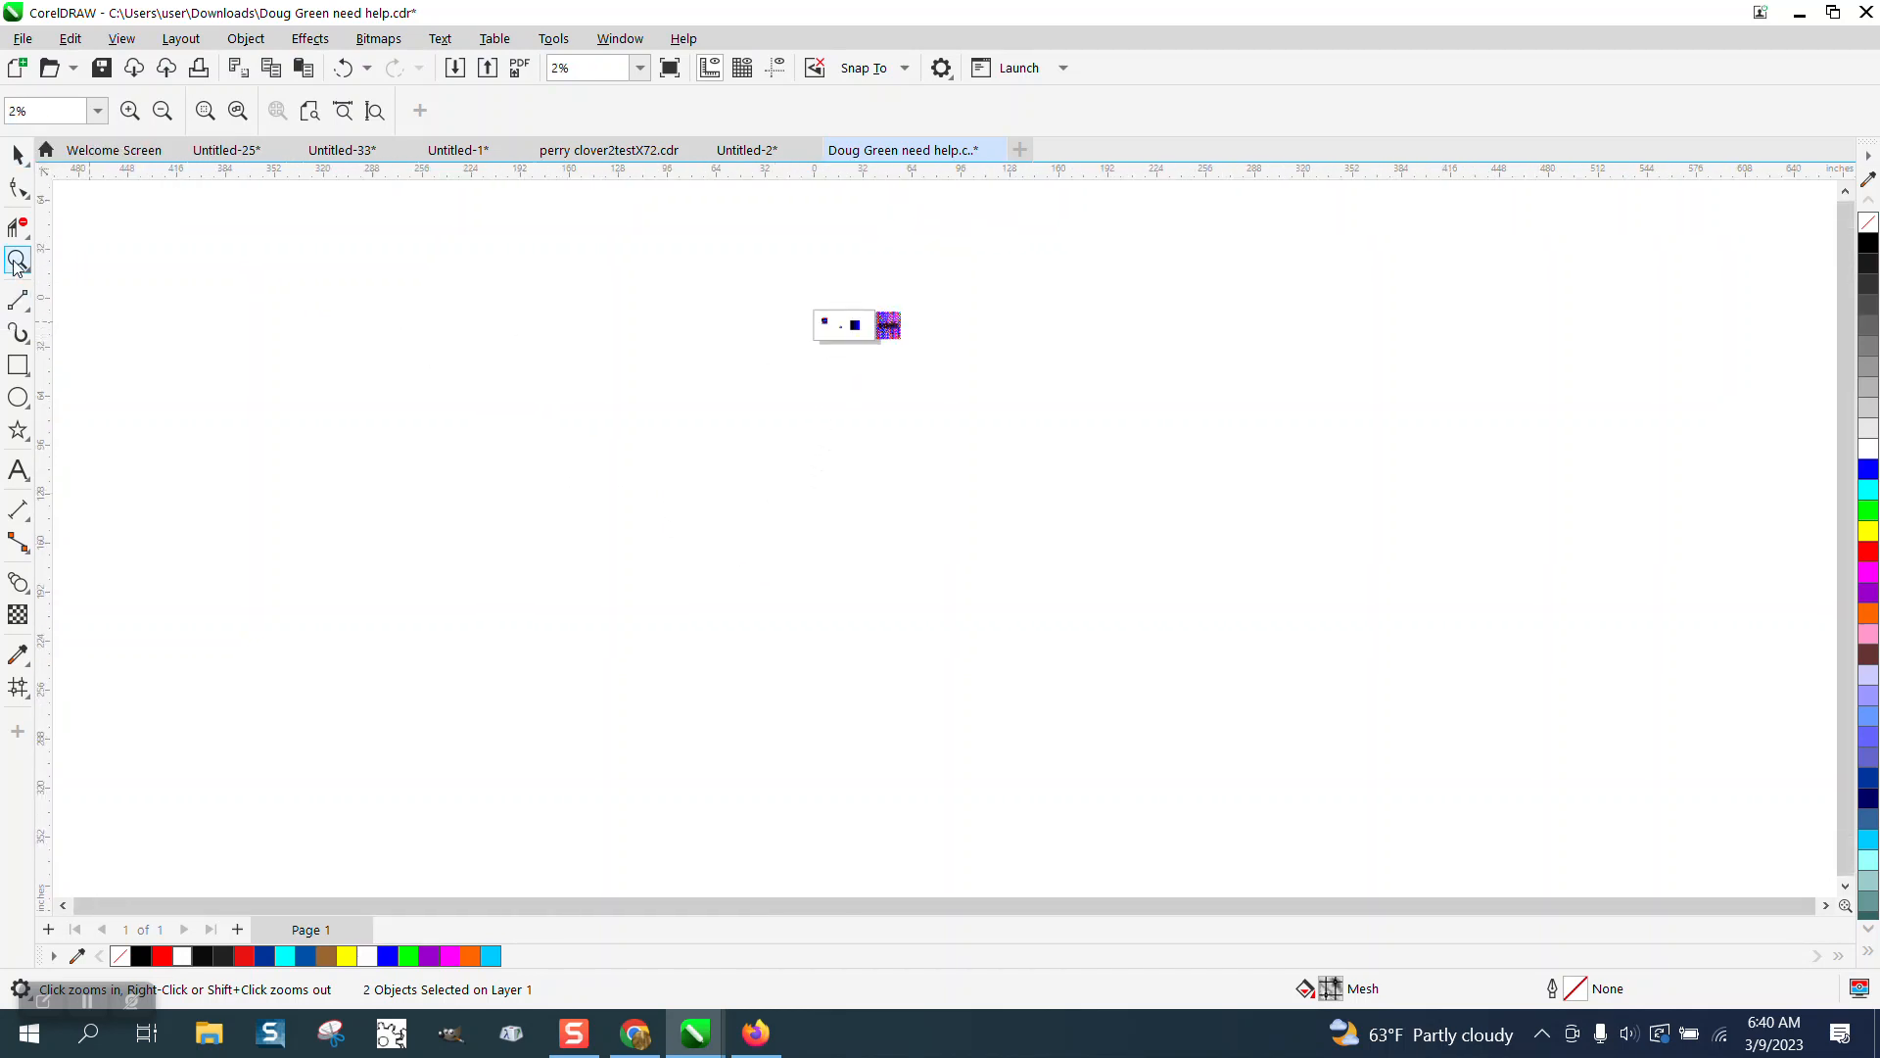
scroll(423, 272, up, 1)
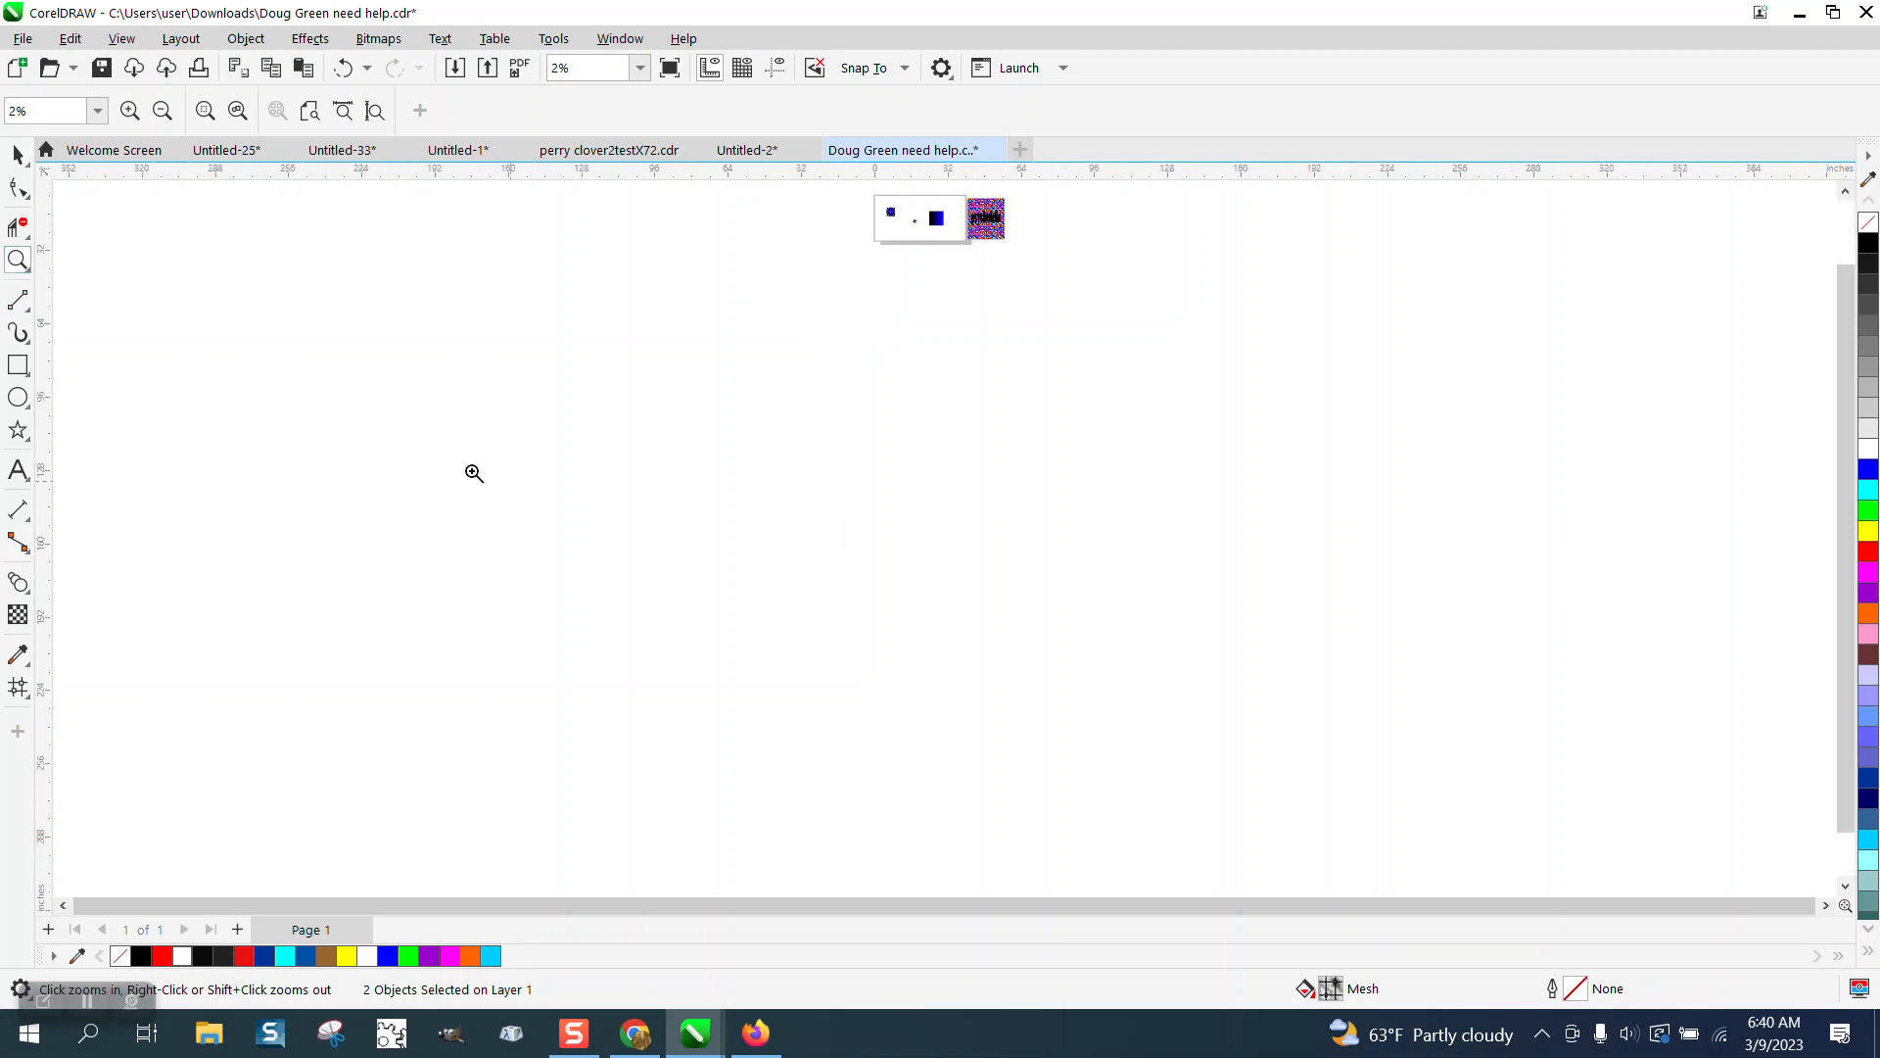
Marquee-select part of the page and delete the selection.
click(17, 157)
drag(474, 360, 1495, 859)
key(Delete)
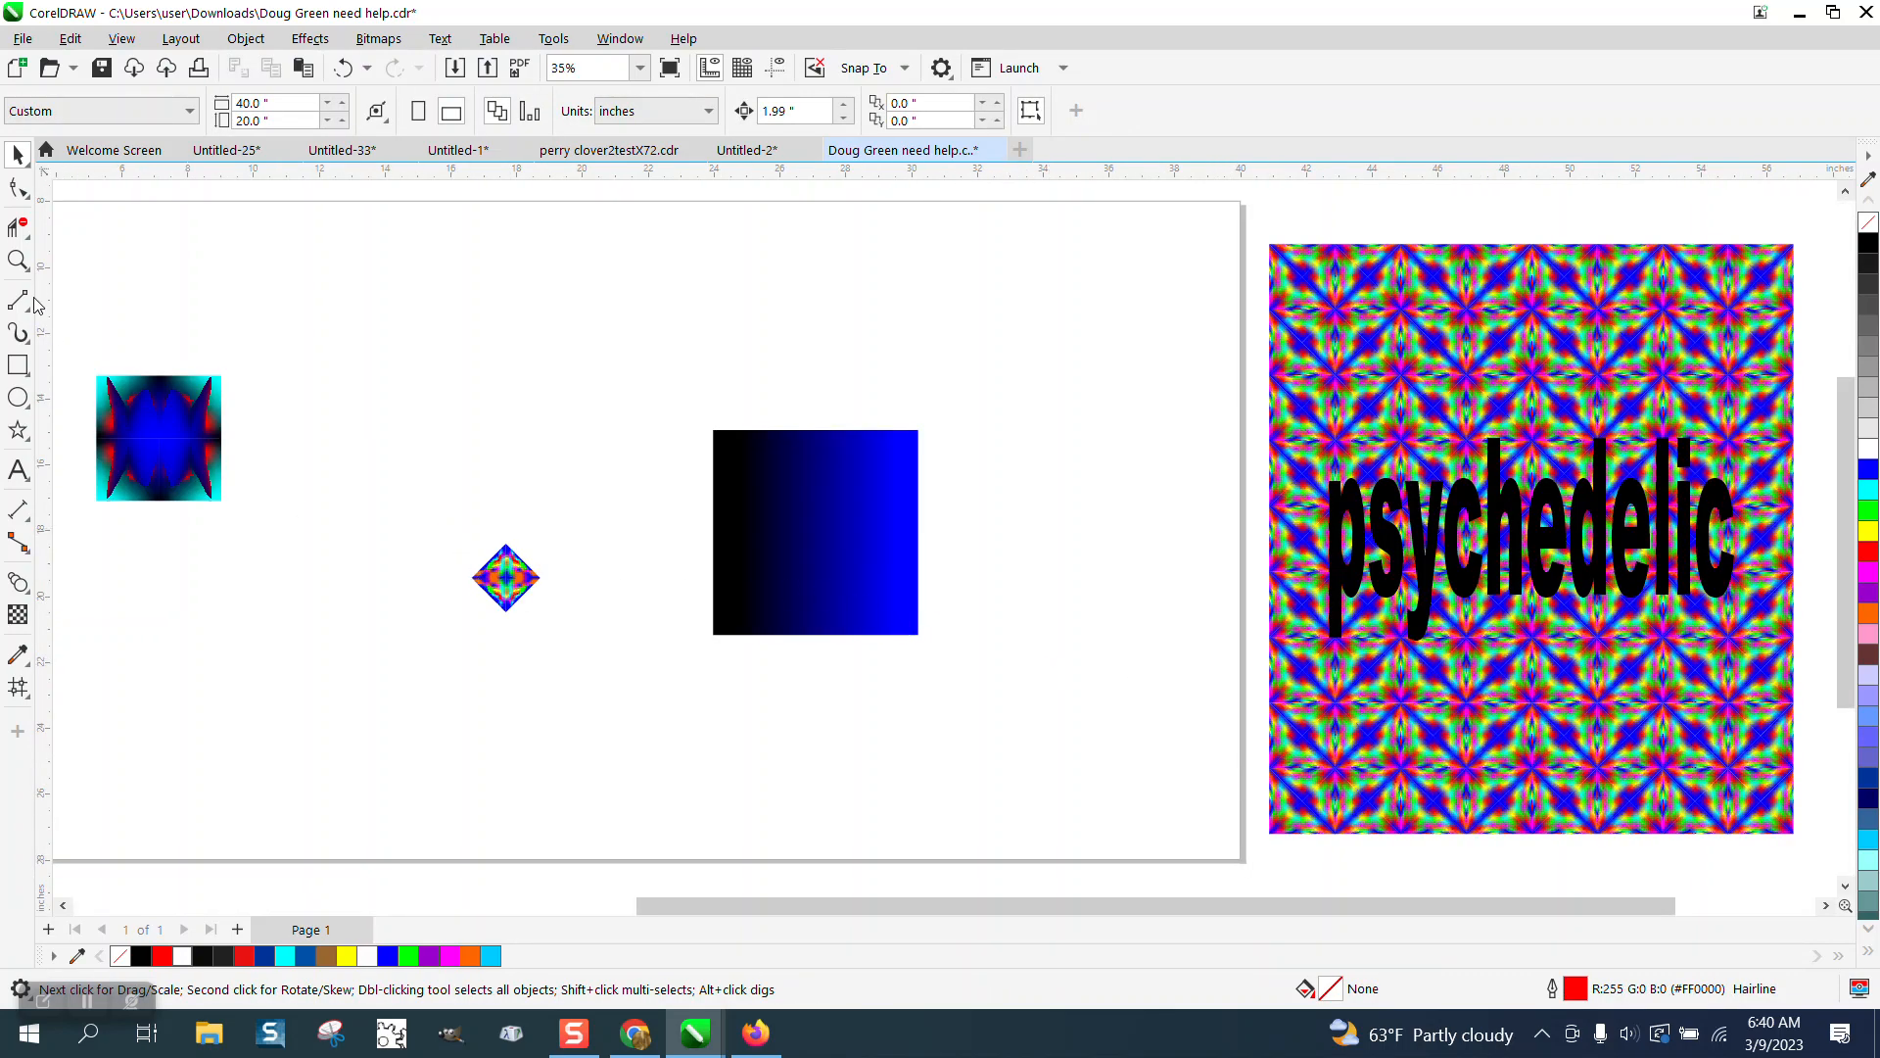
Zoom in, select all four diamond pieces and rotate them 45 degrees into a square.
click(18, 259)
drag(468, 500, 617, 651)
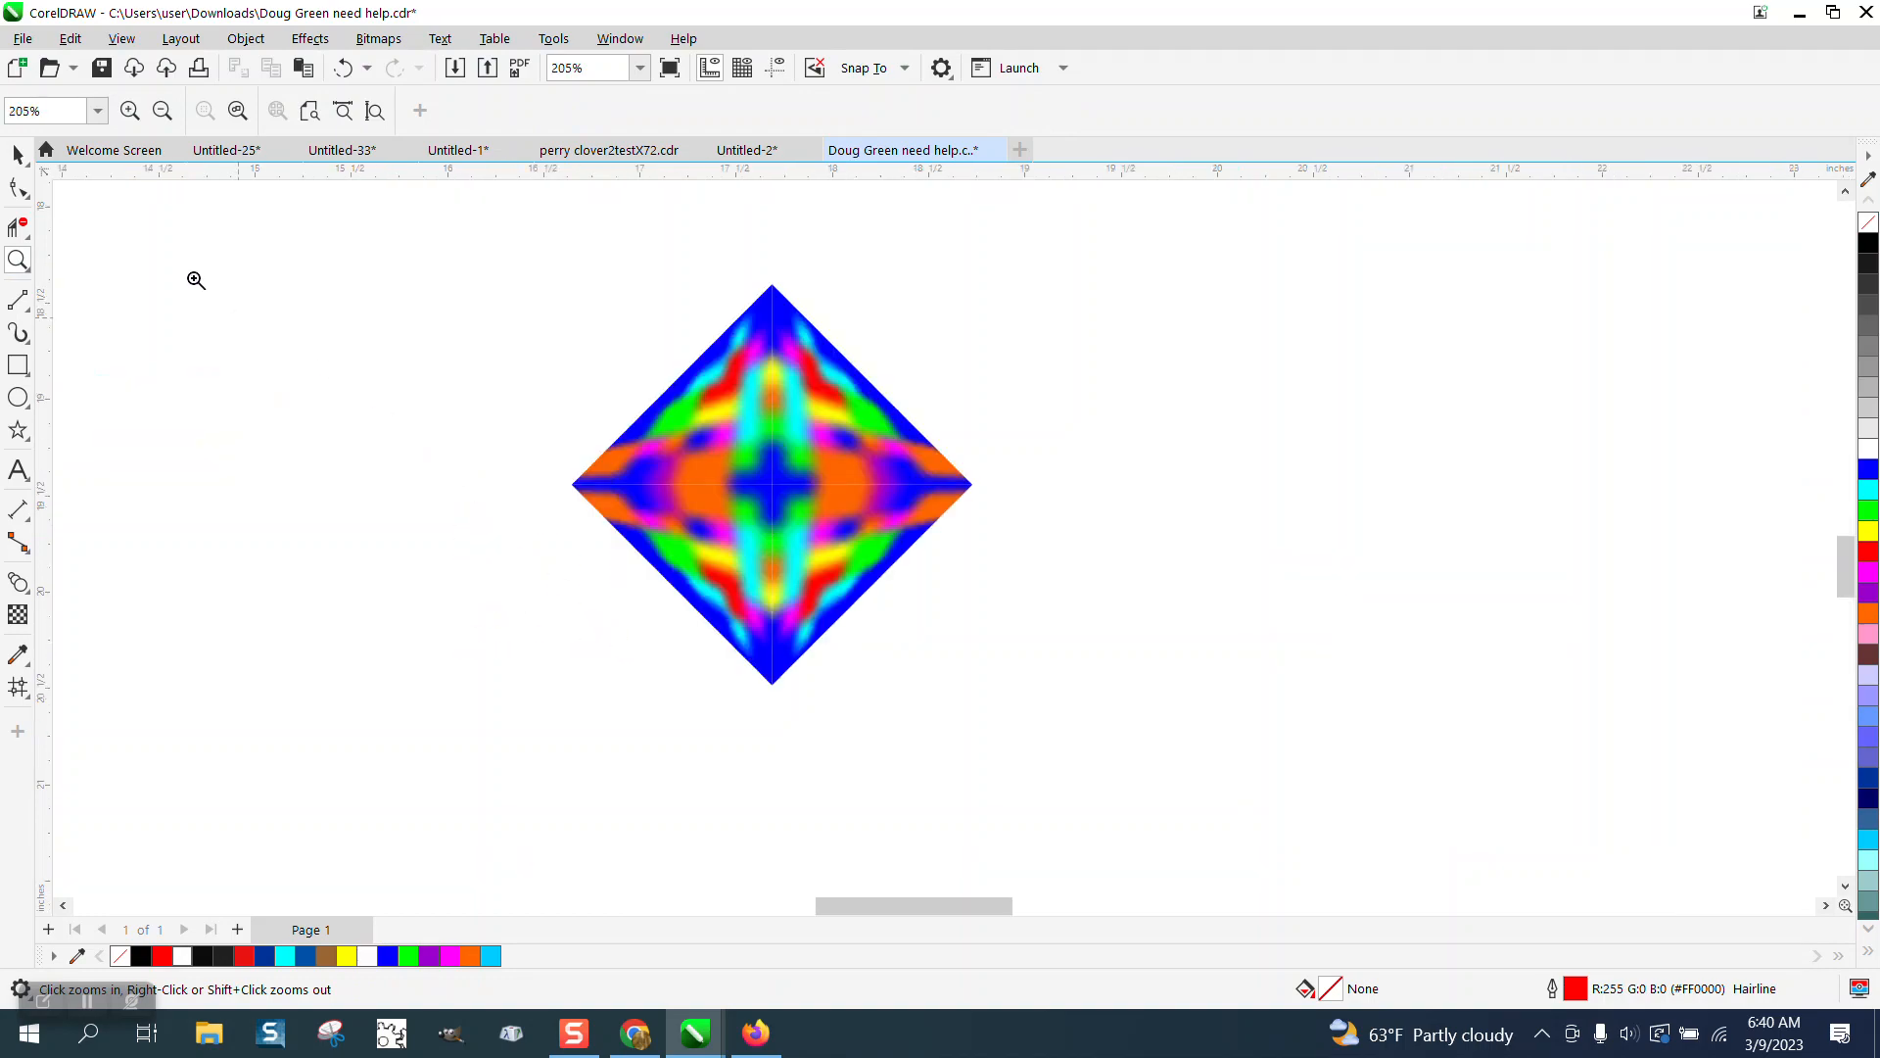
key(space)
drag(520, 244, 1054, 705)
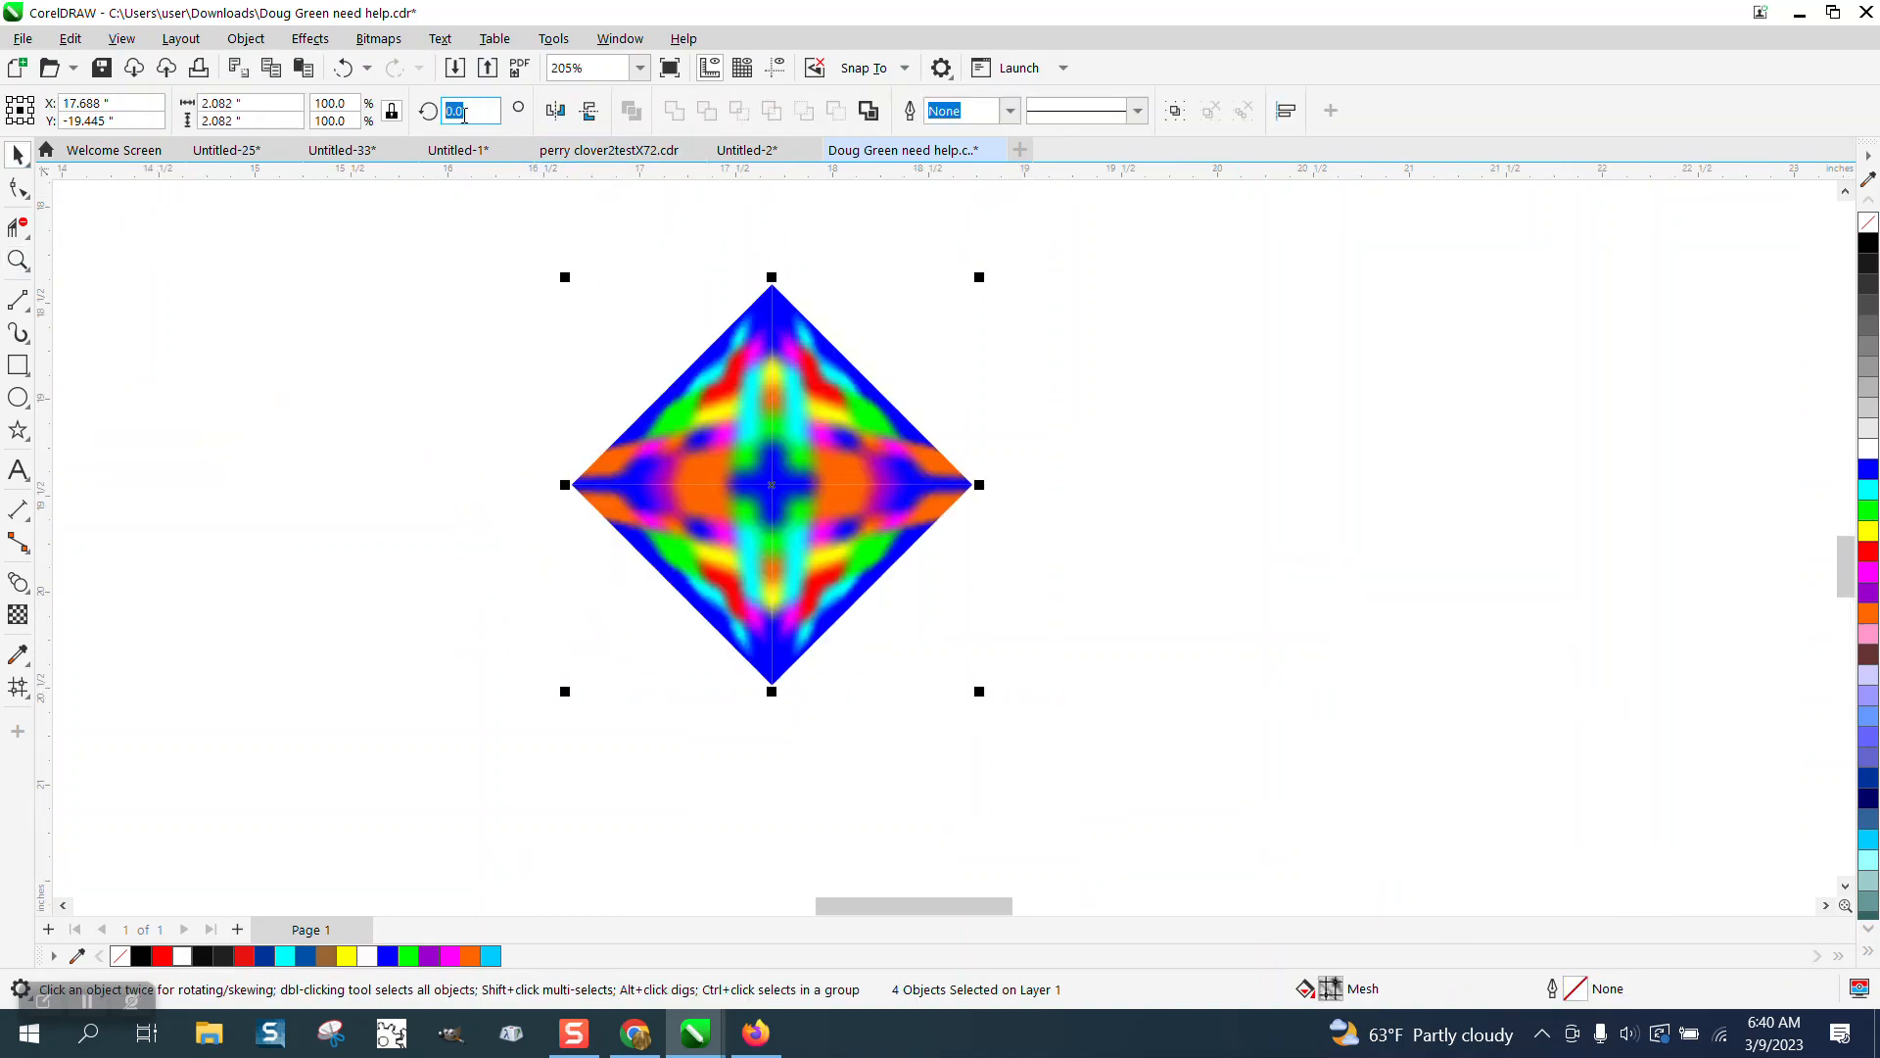
text(45)
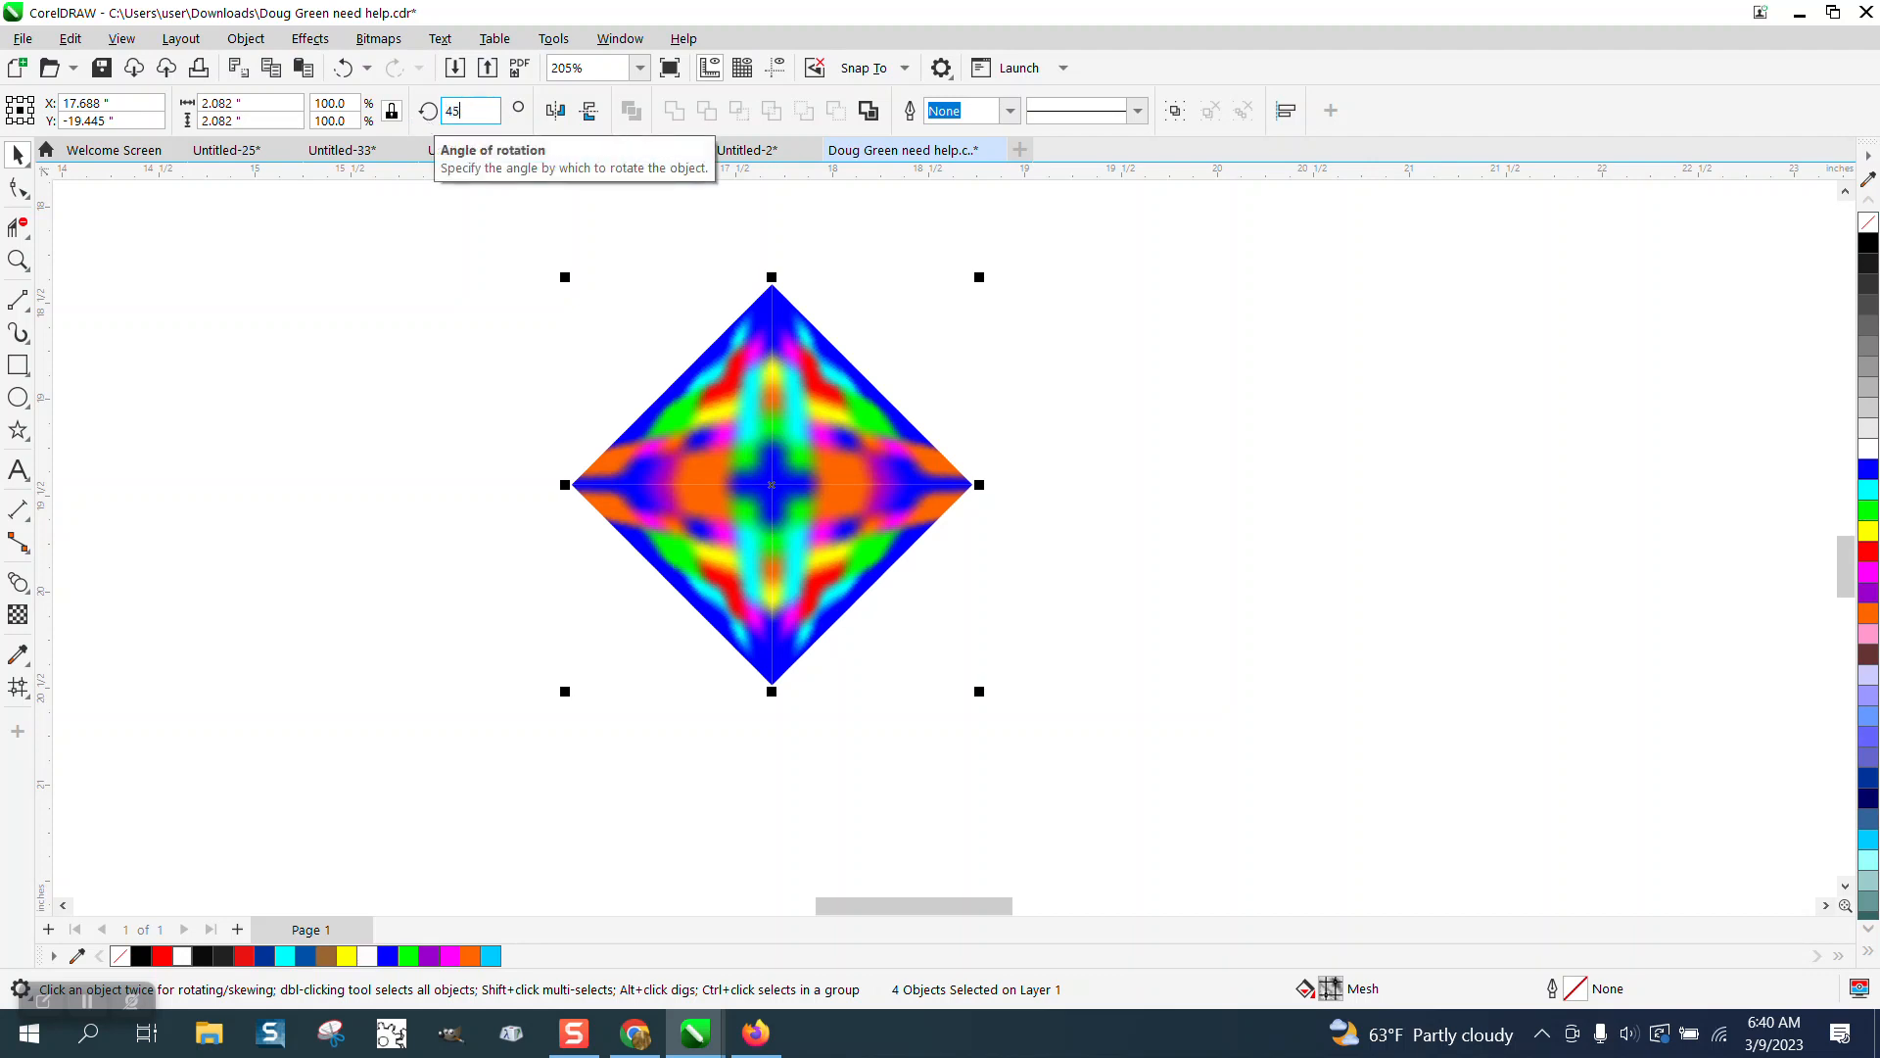
key(Return)
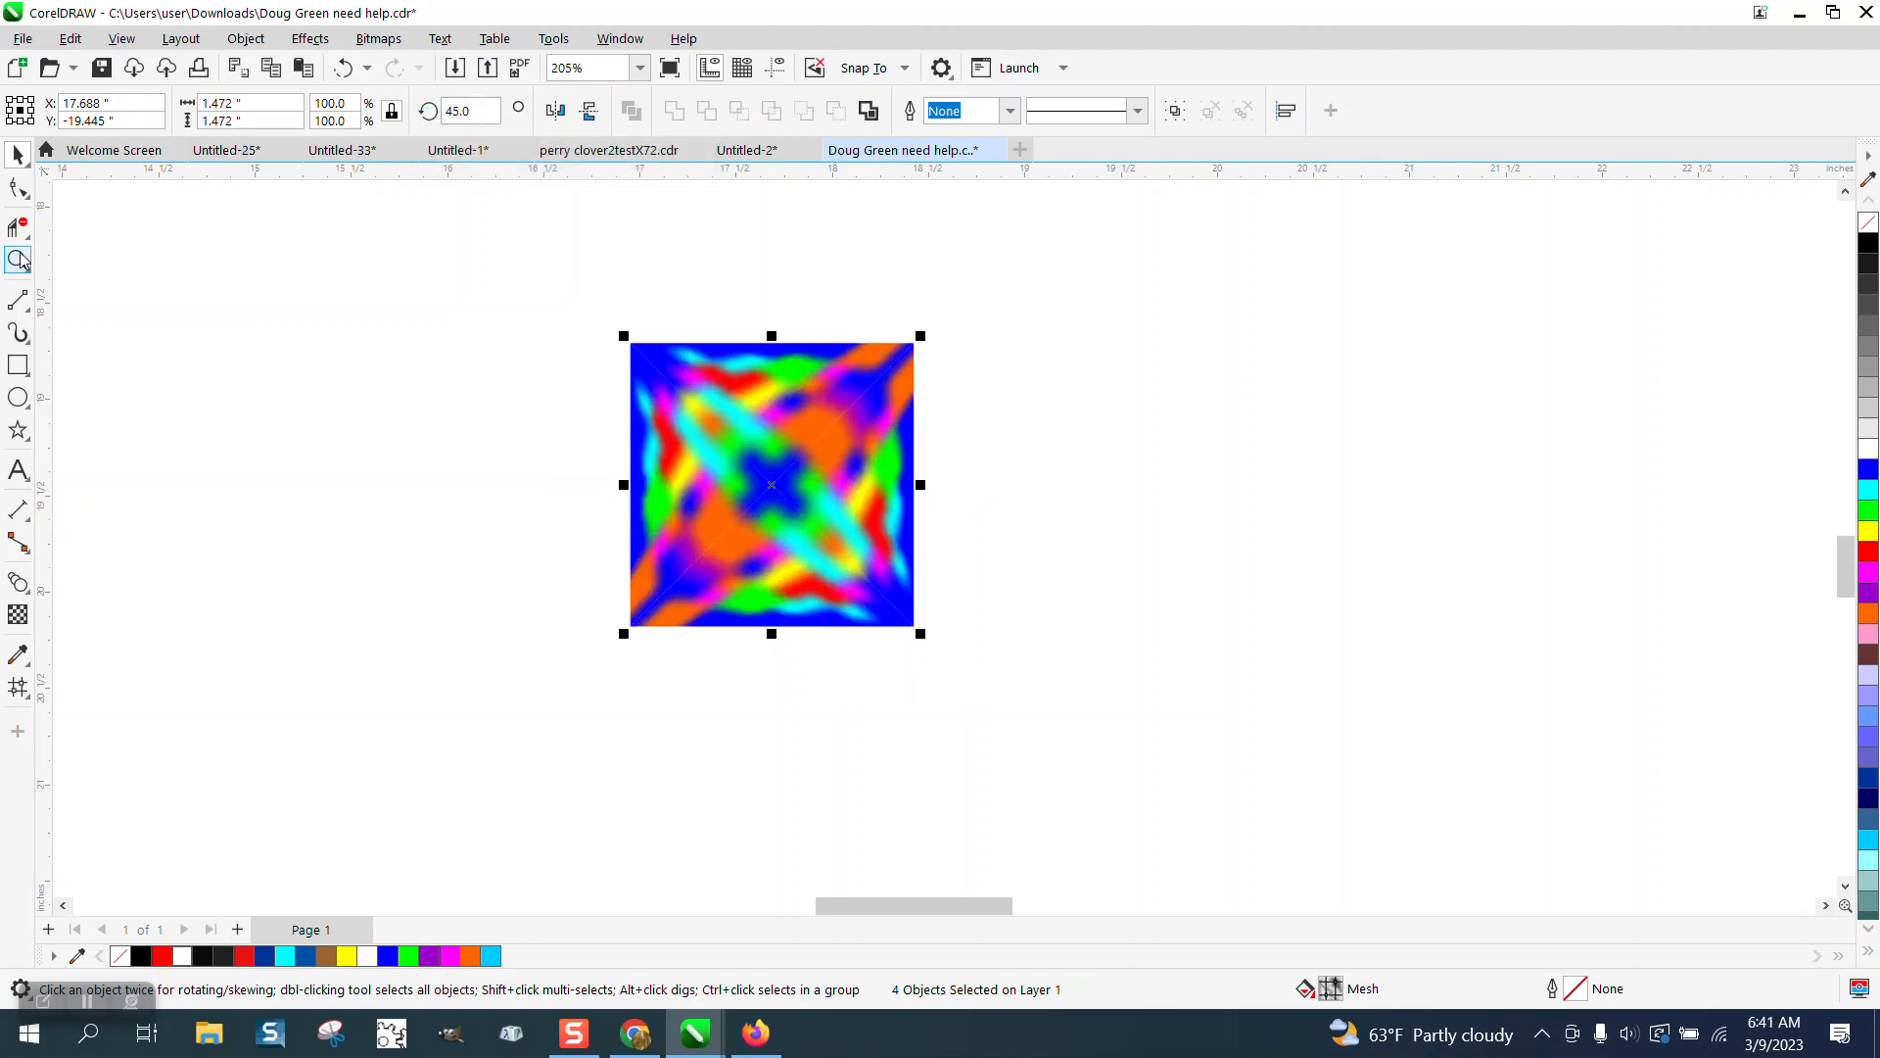
Zoom in to examine the seams between the square's pieces.
click(536, 318)
click(19, 259)
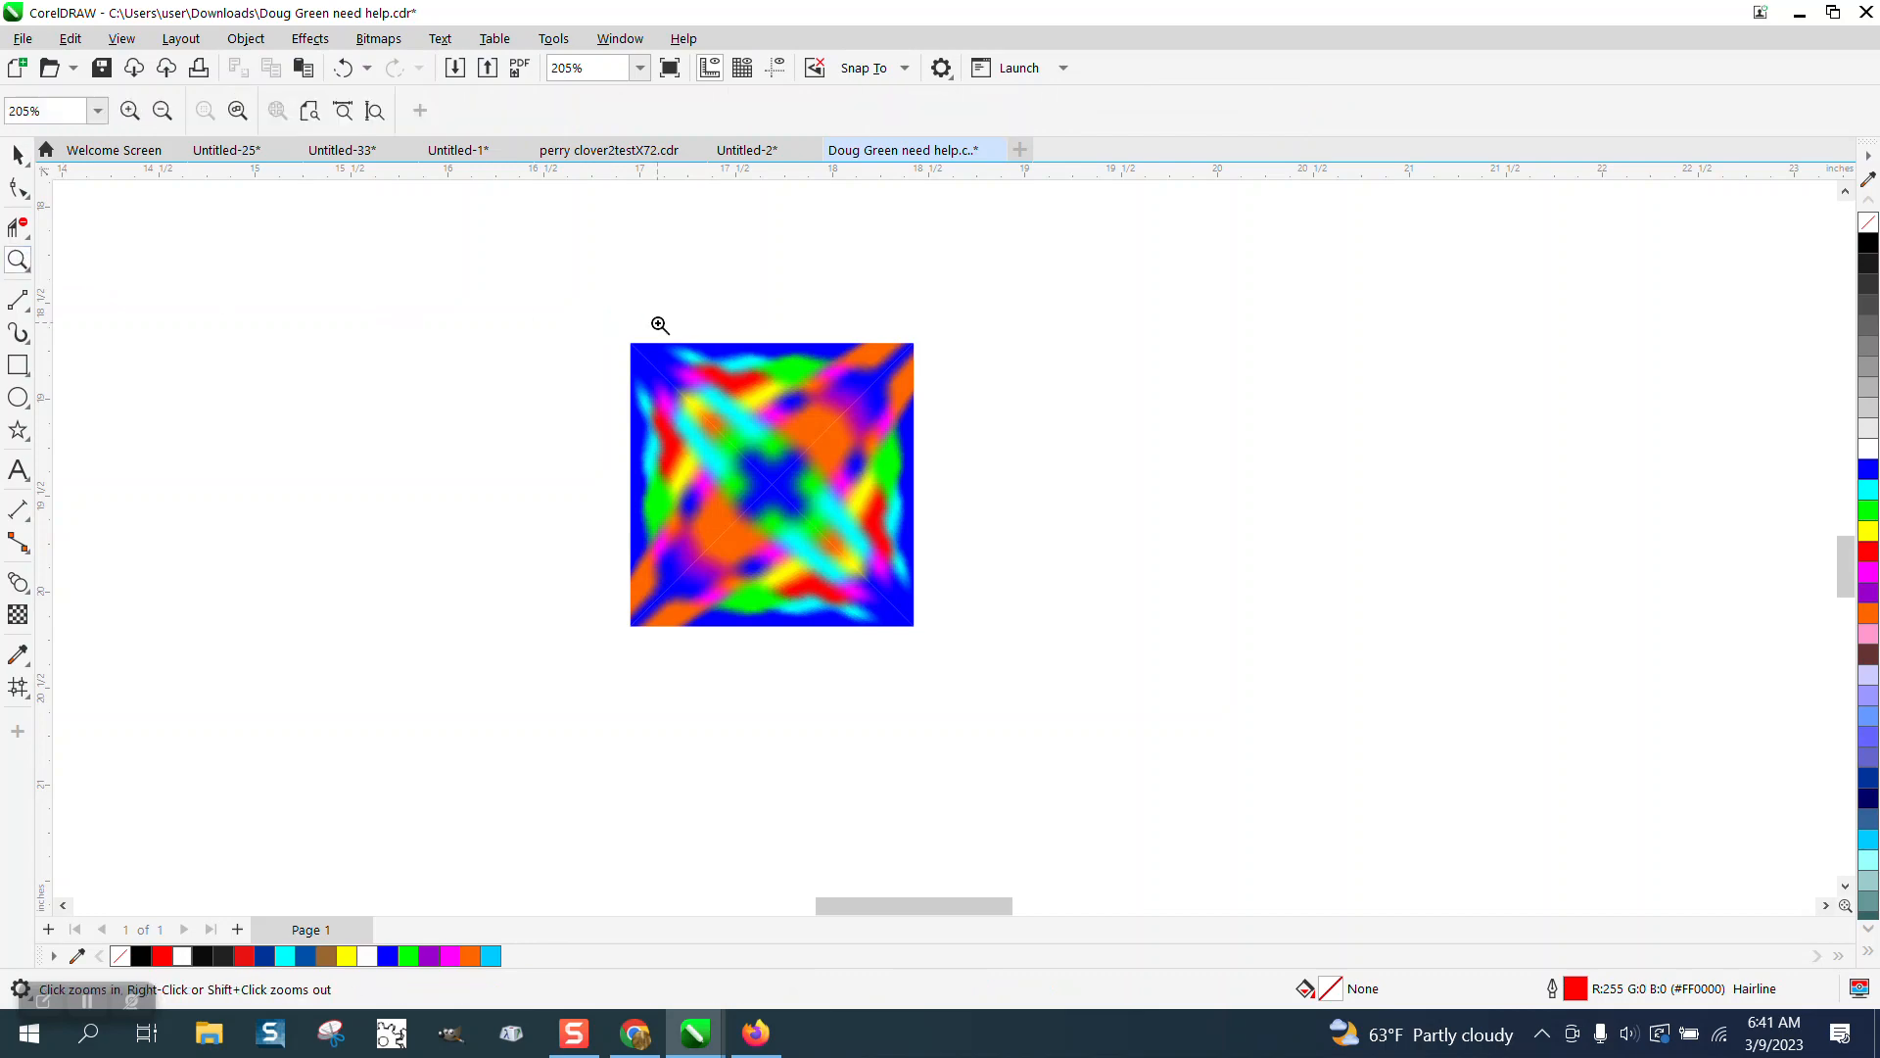
drag(654, 338, 819, 447)
scroll(794, 406, down, 2)
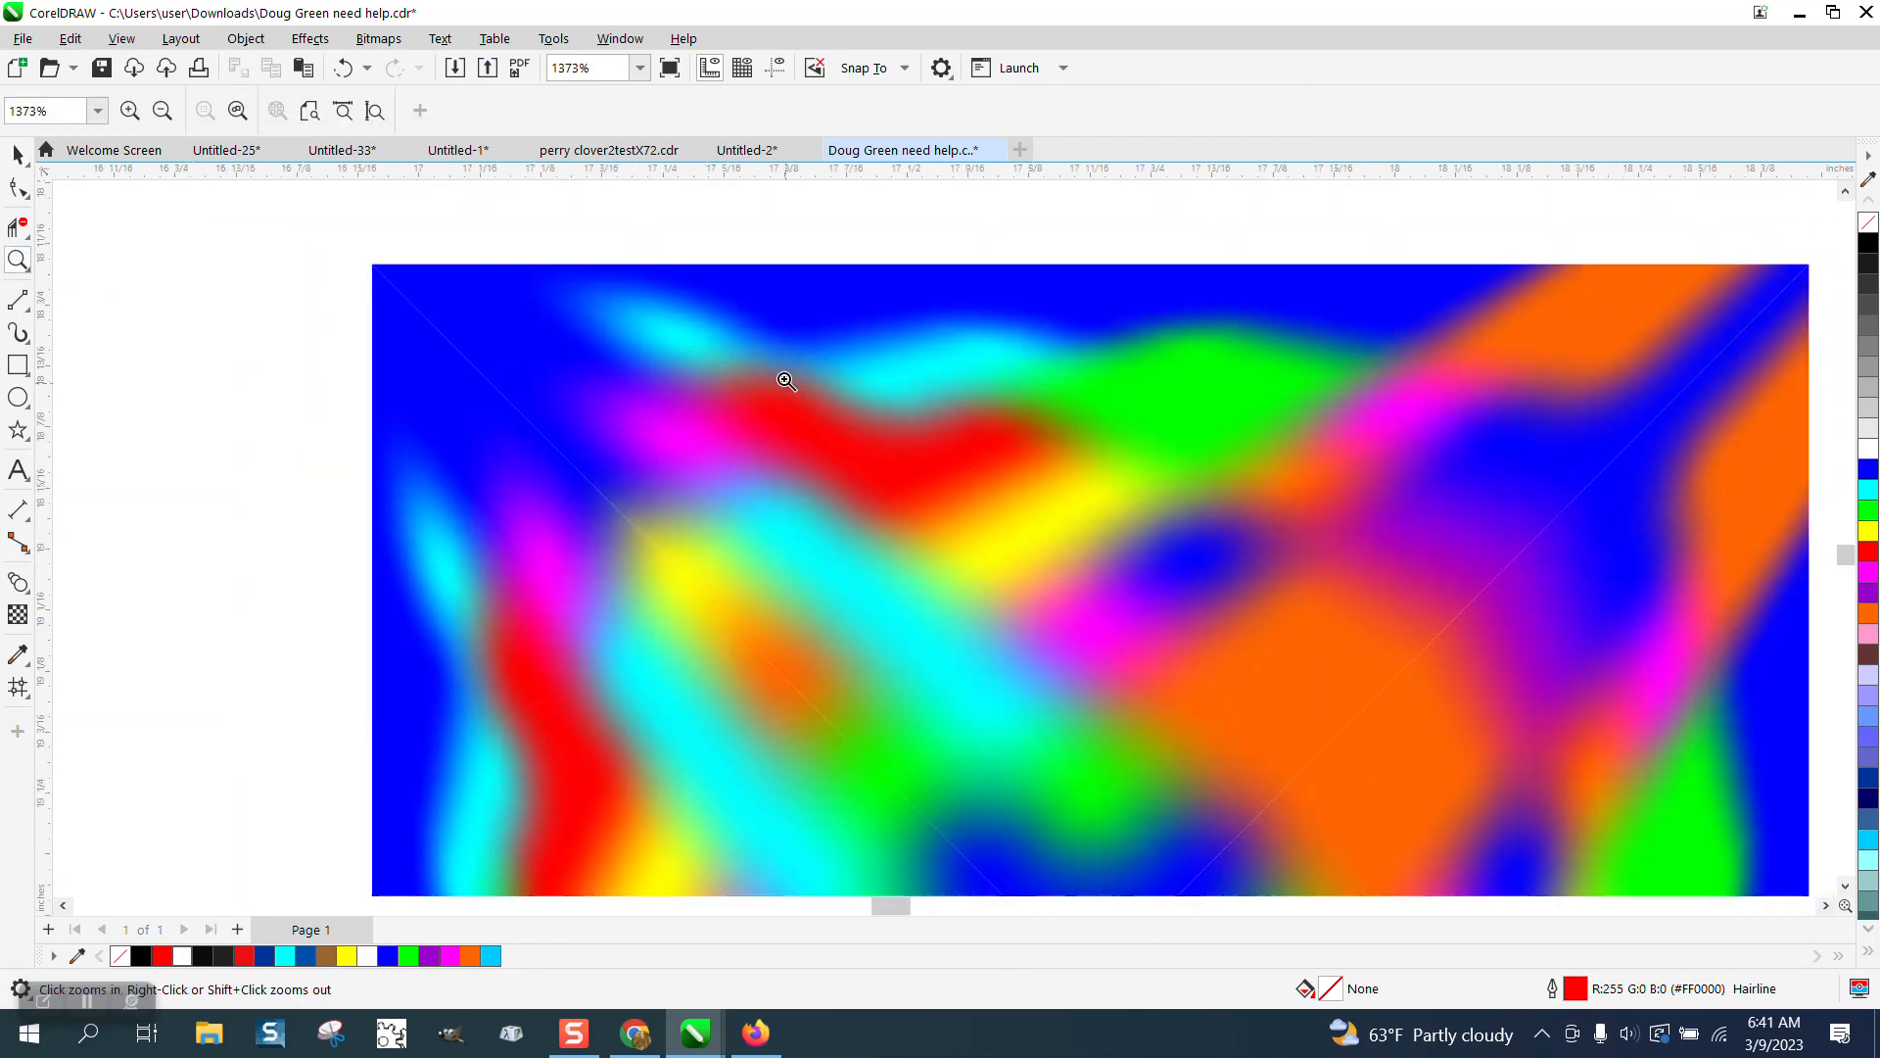
scroll(947, 503, down, 3)
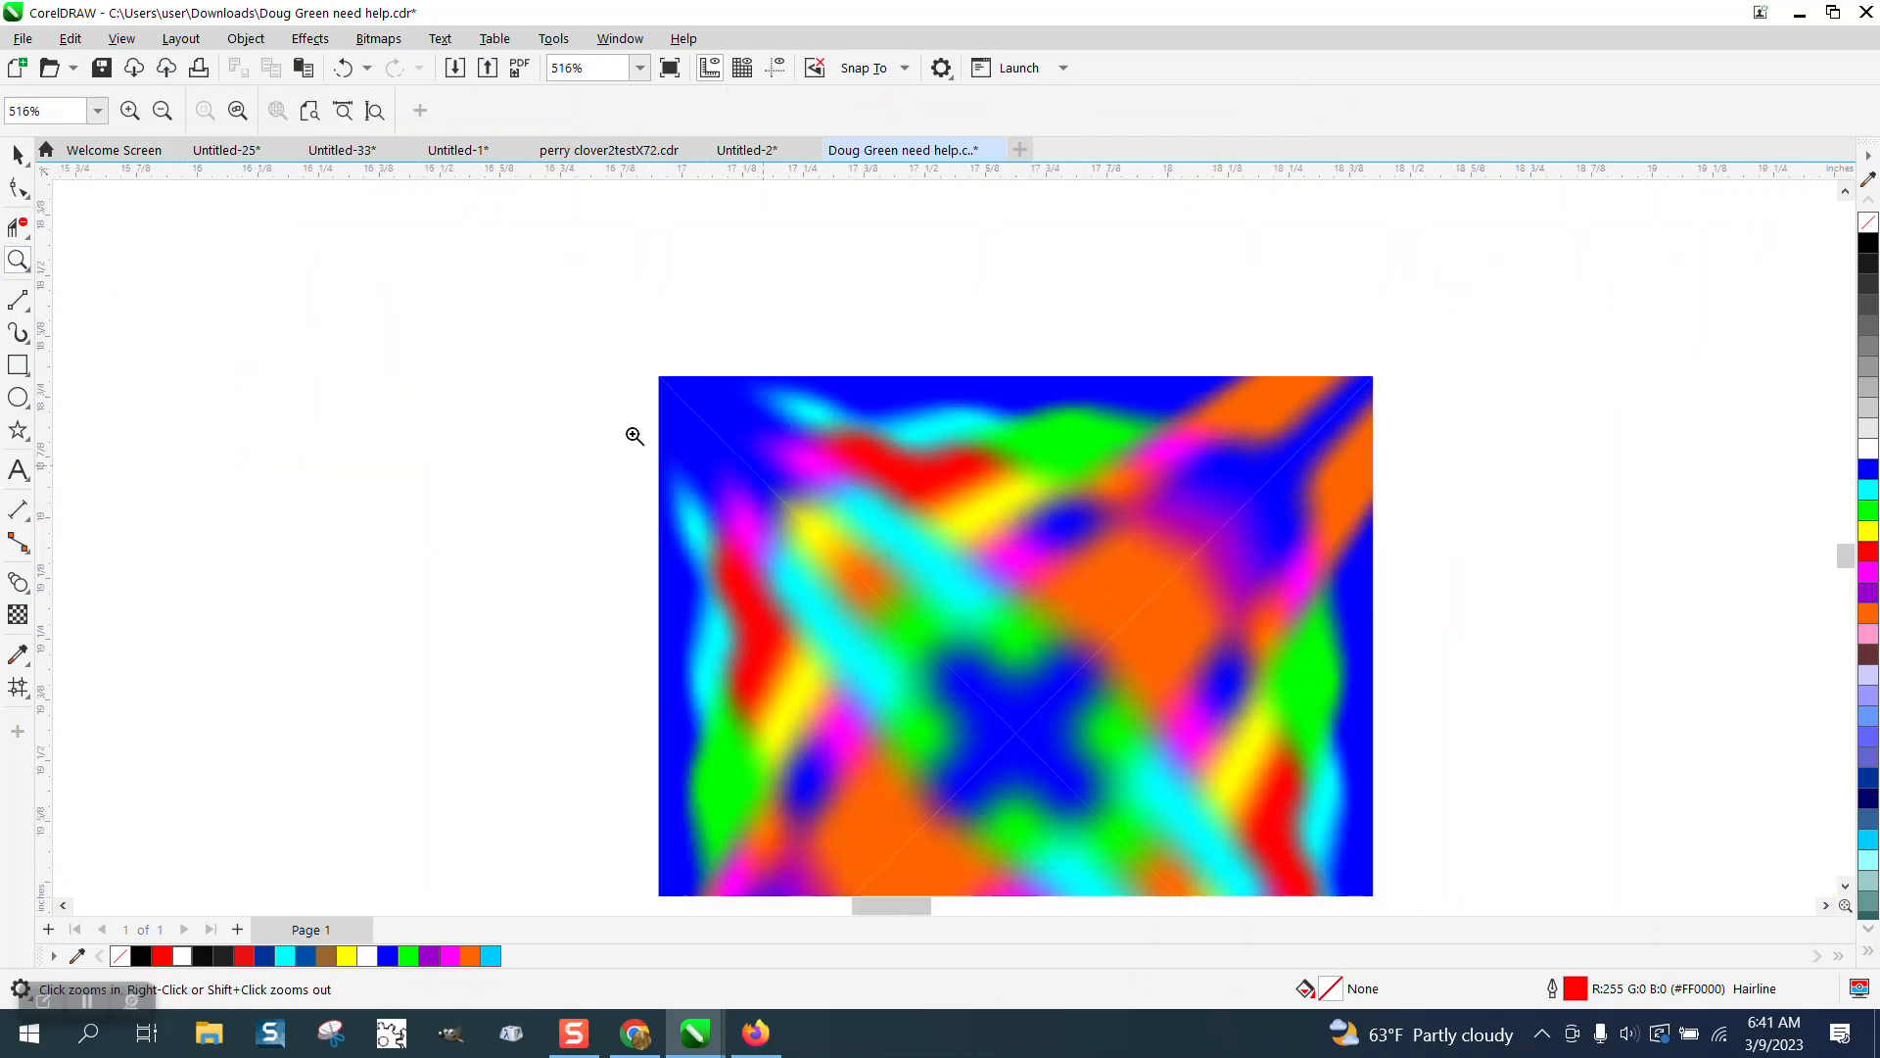
Reduce the nudge distance and nudge the top triangle piece down twice to close its seam.
click(16, 155)
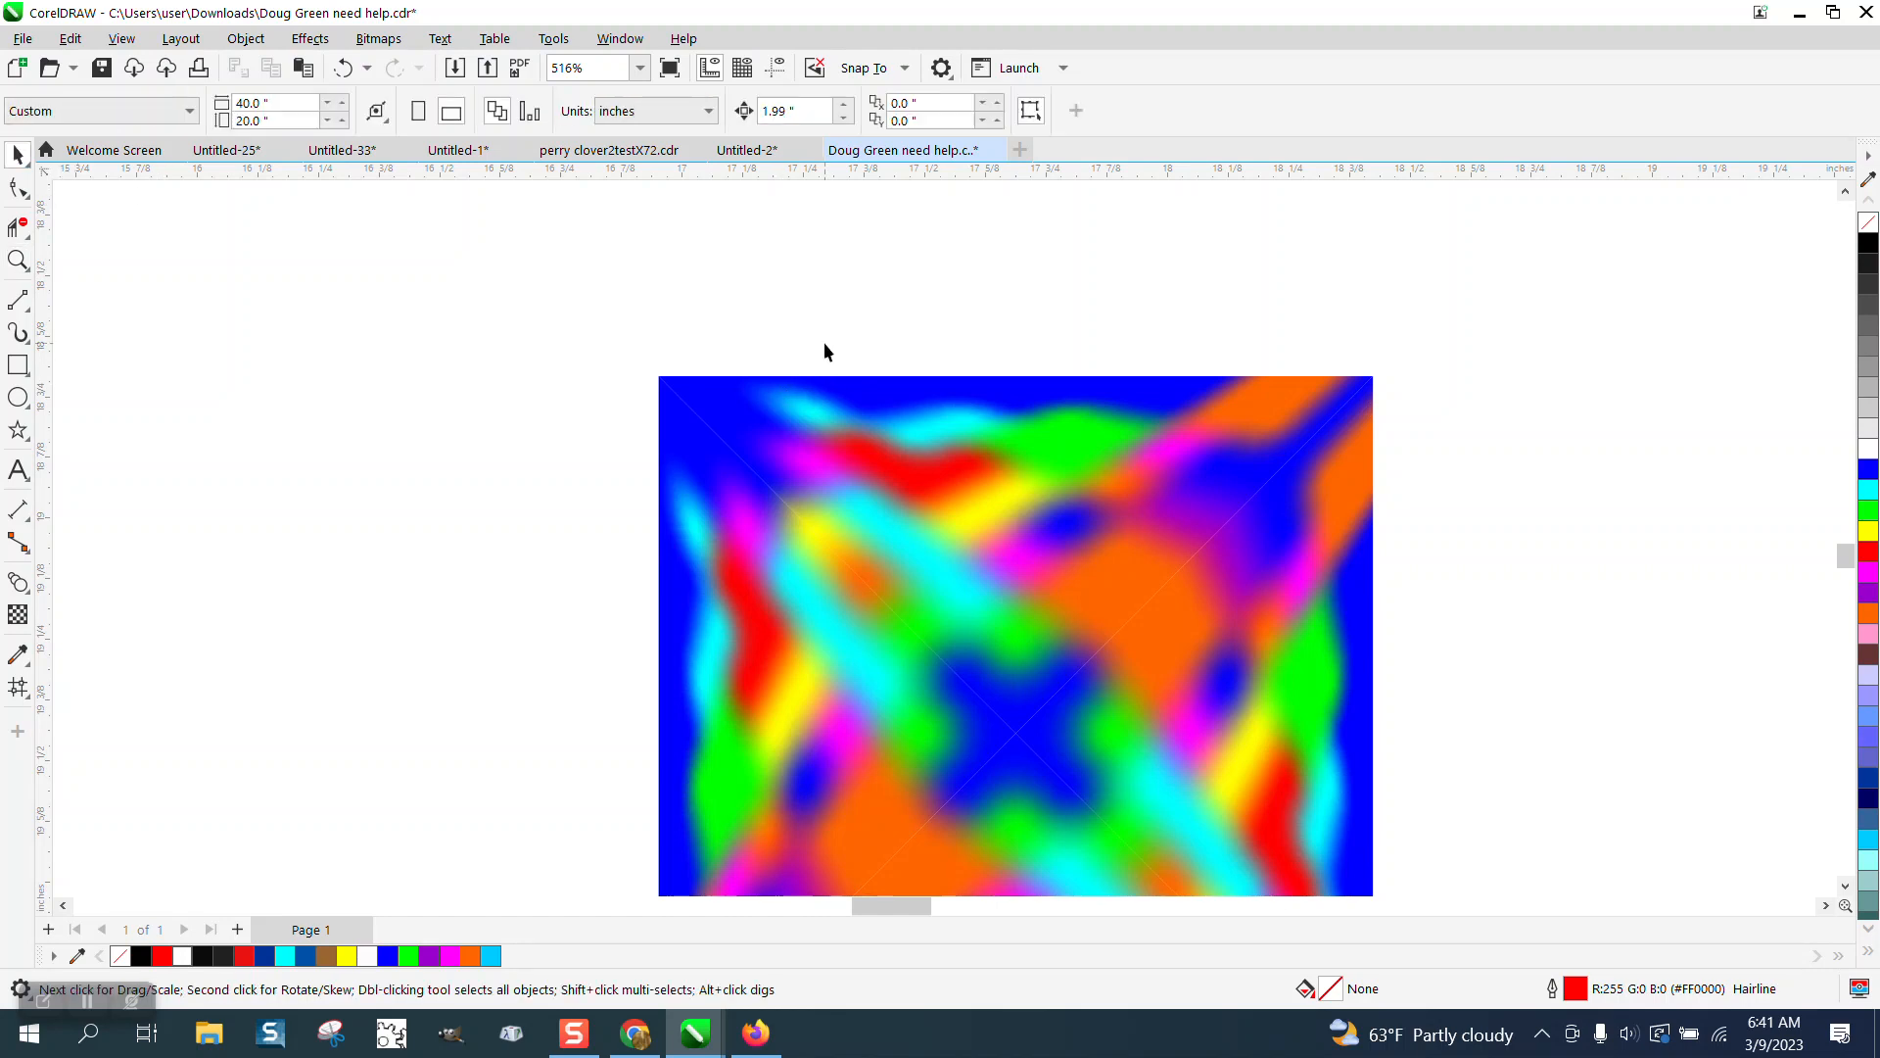
drag(794, 111, 666, 149)
text(.001)
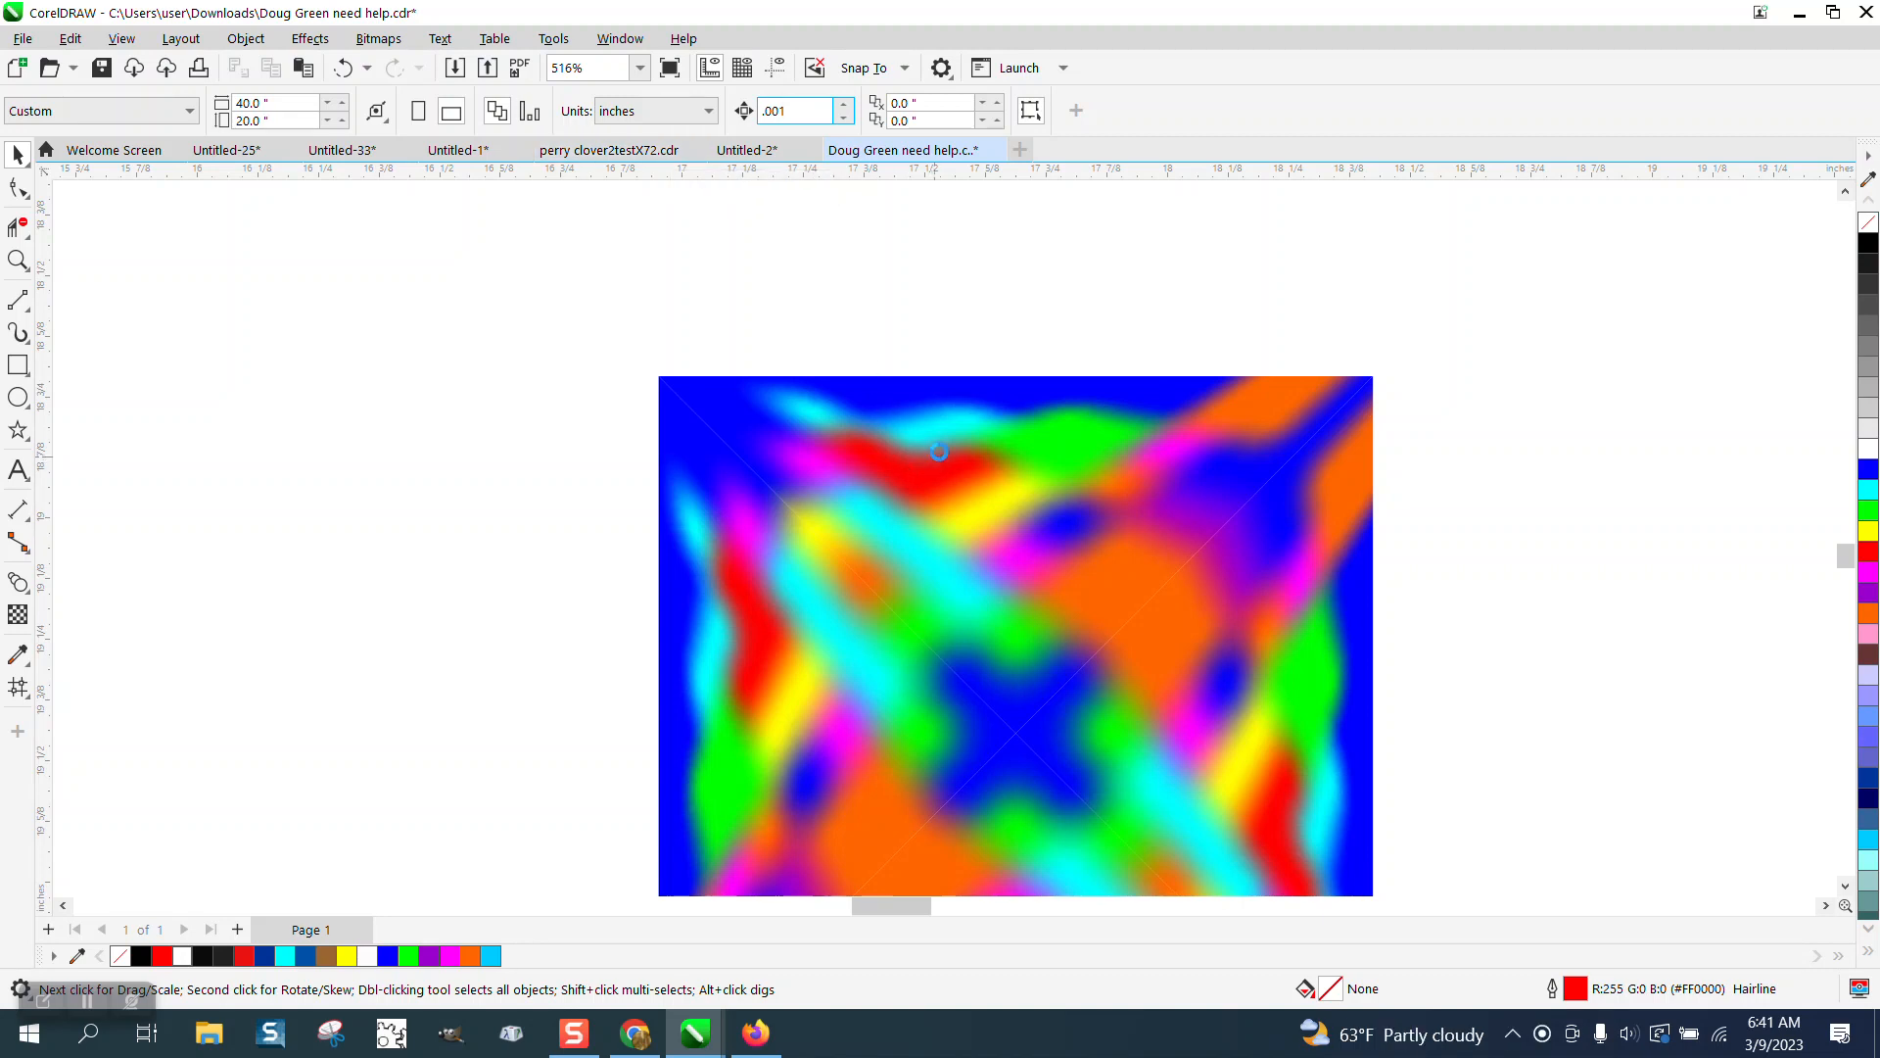
click(942, 453)
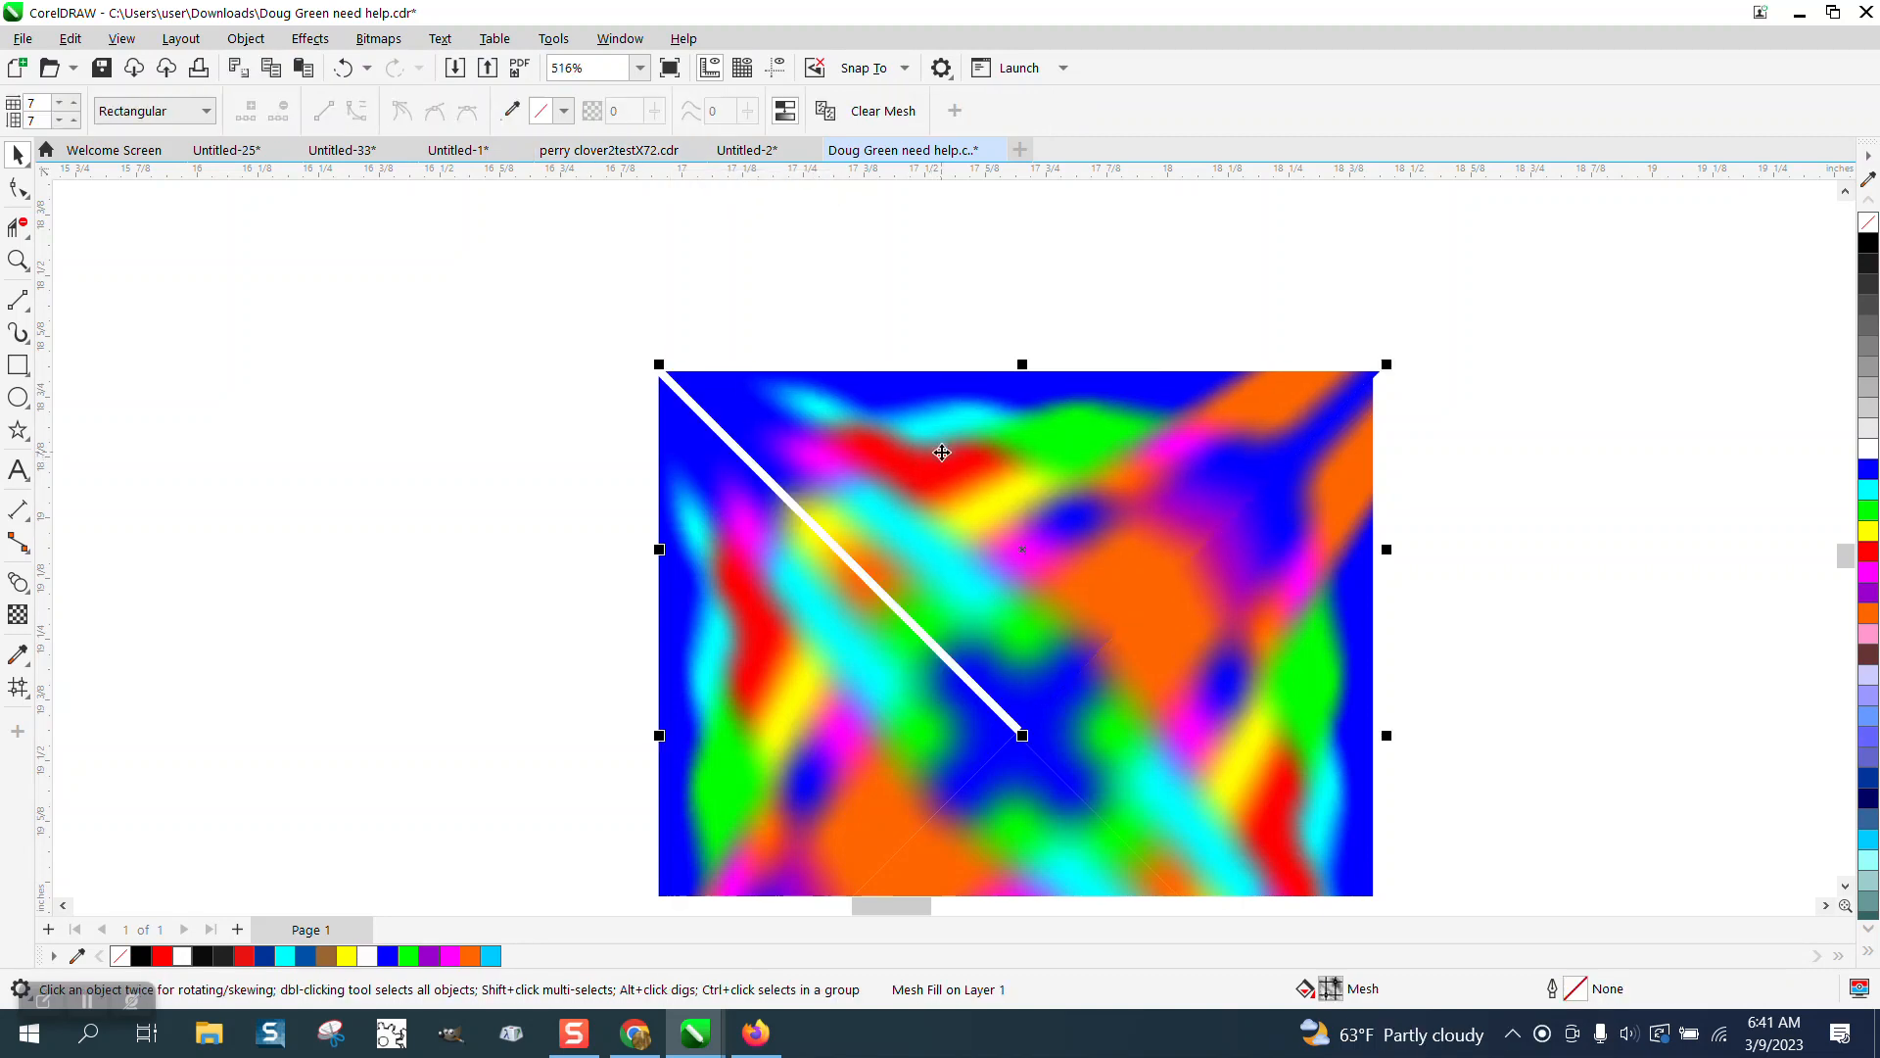
click(343, 67)
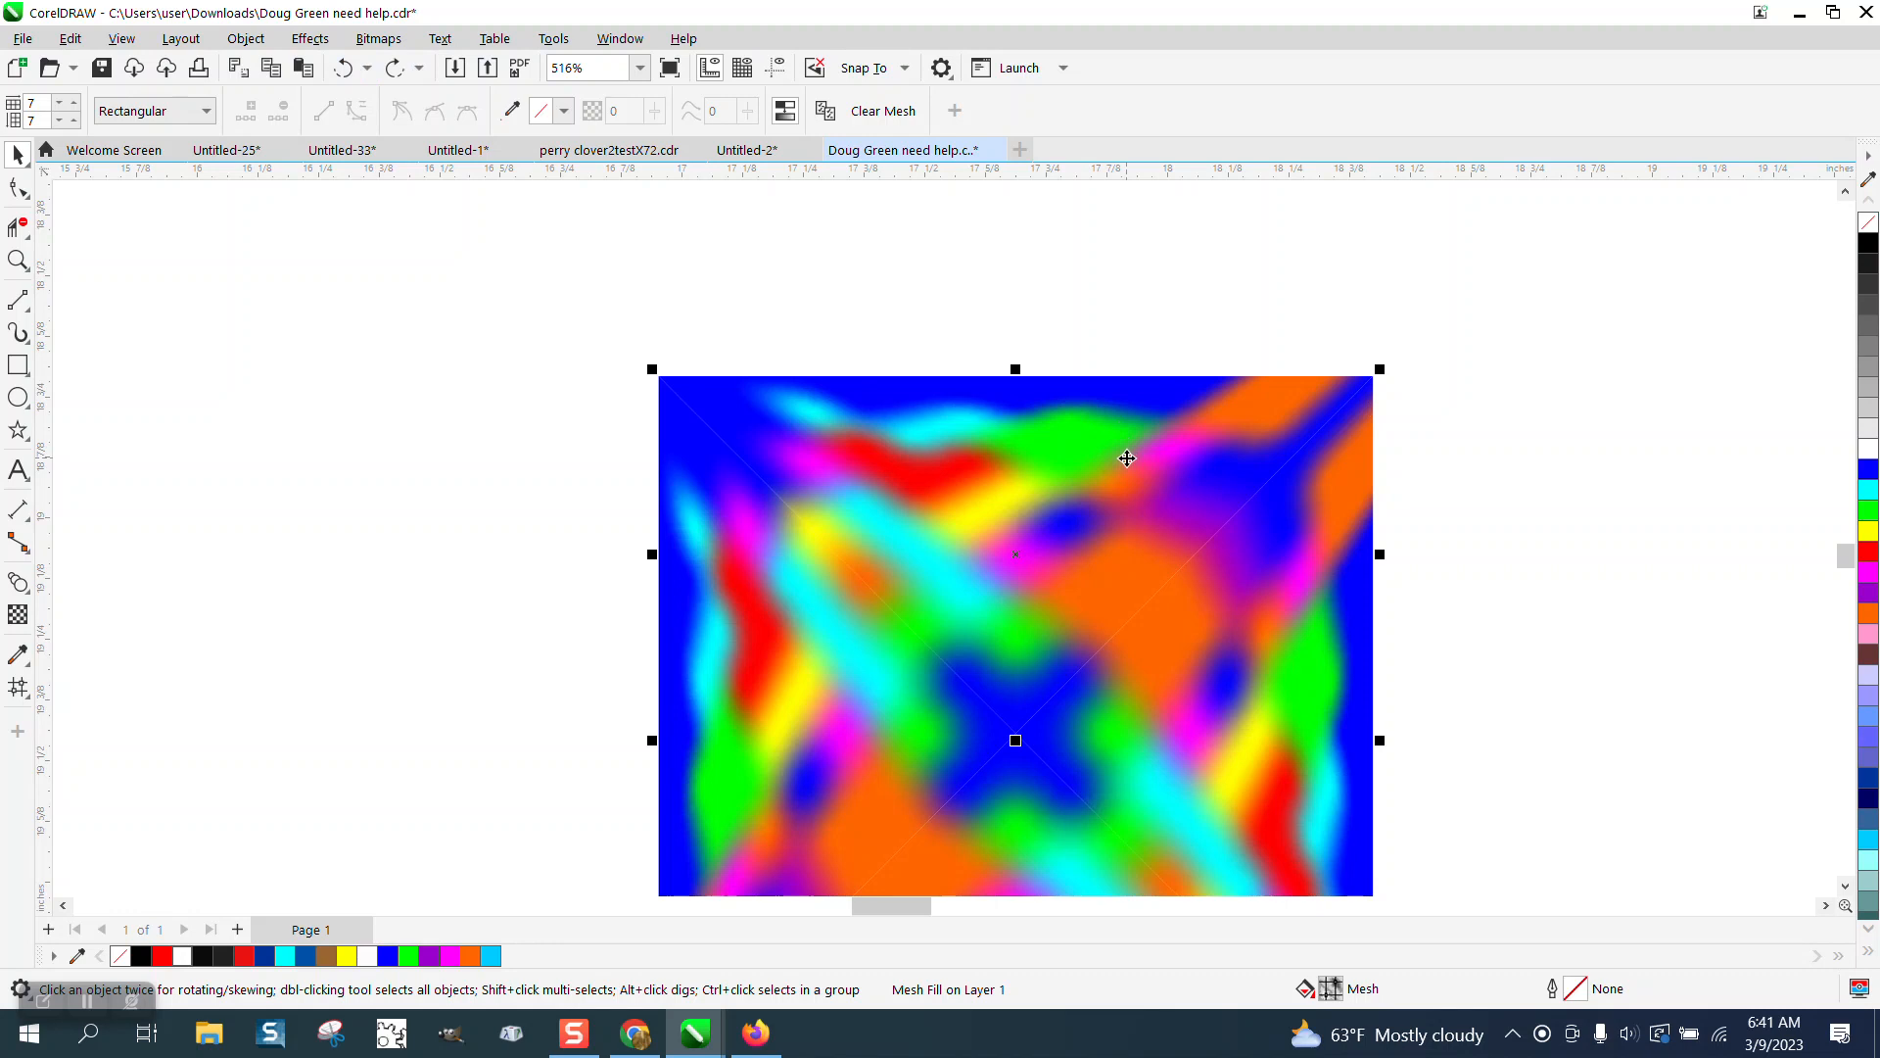
key(Down)
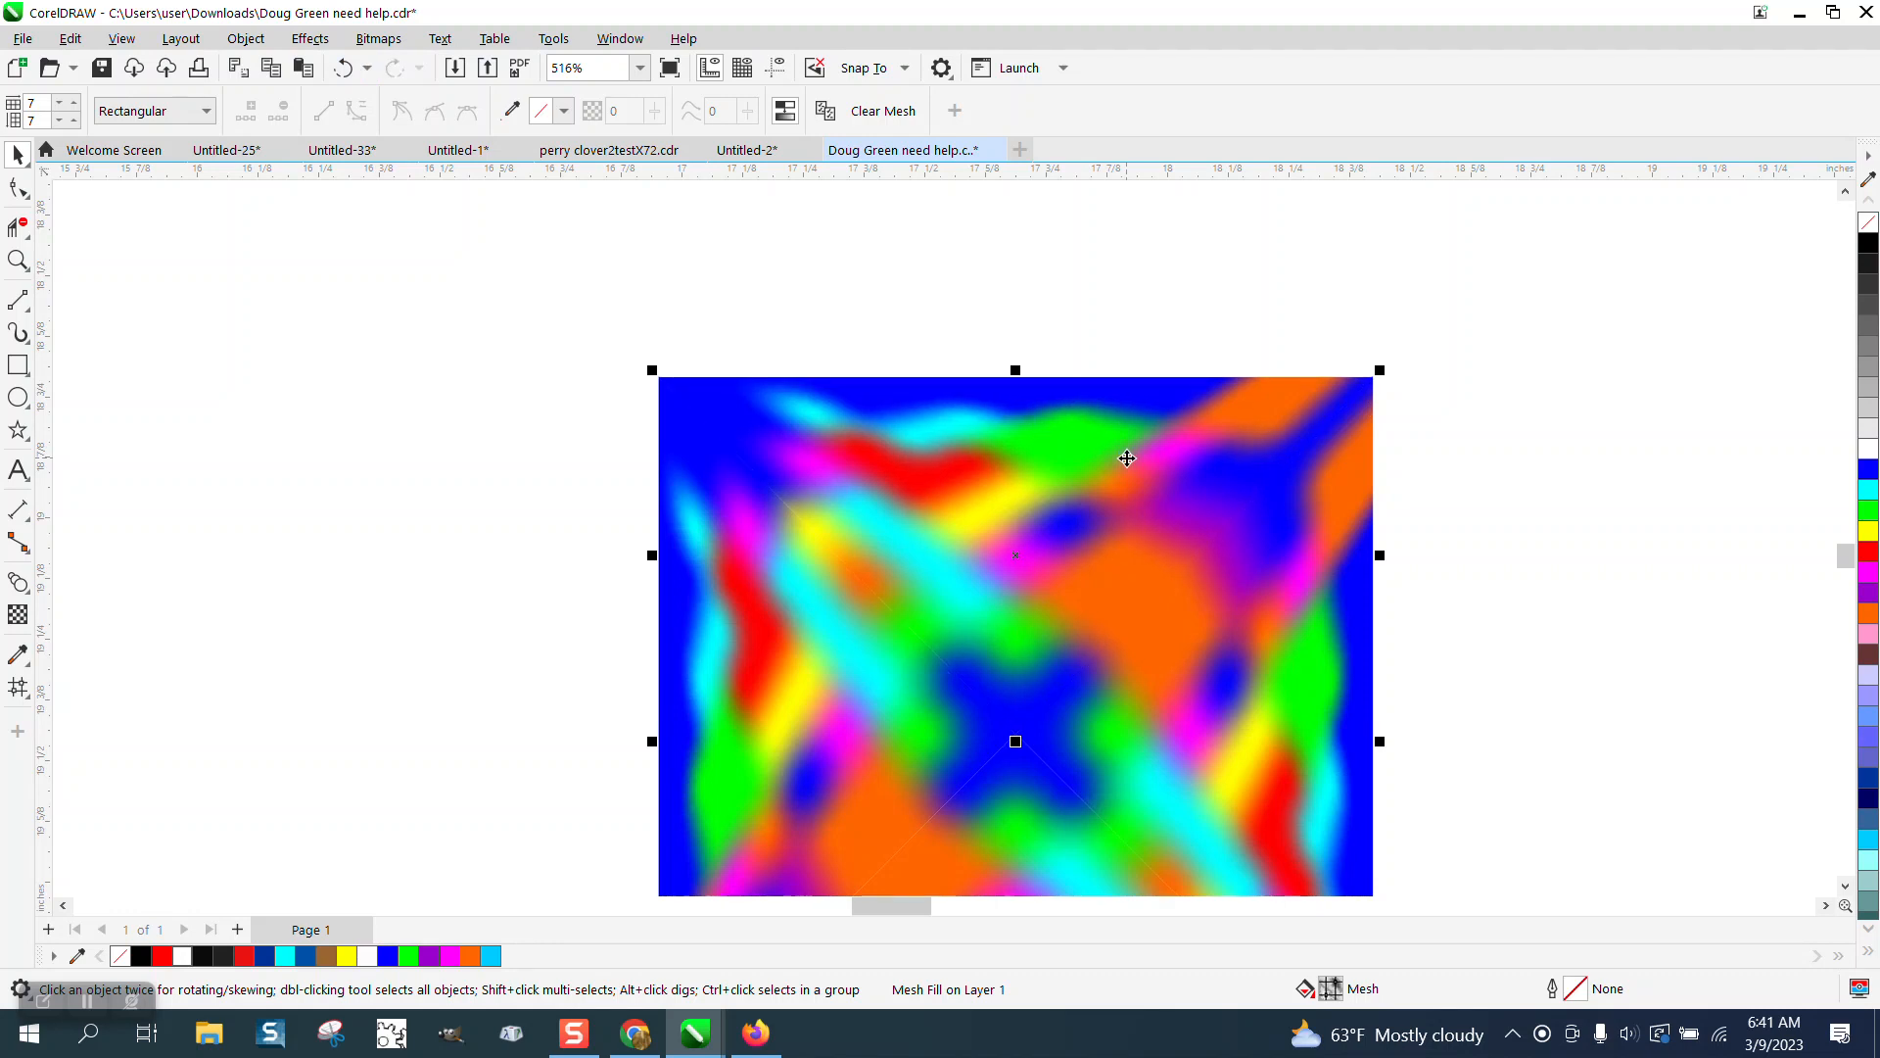
key(Down)
Select all four pieces of the square and group them.
scroll(1132, 459, down, 1)
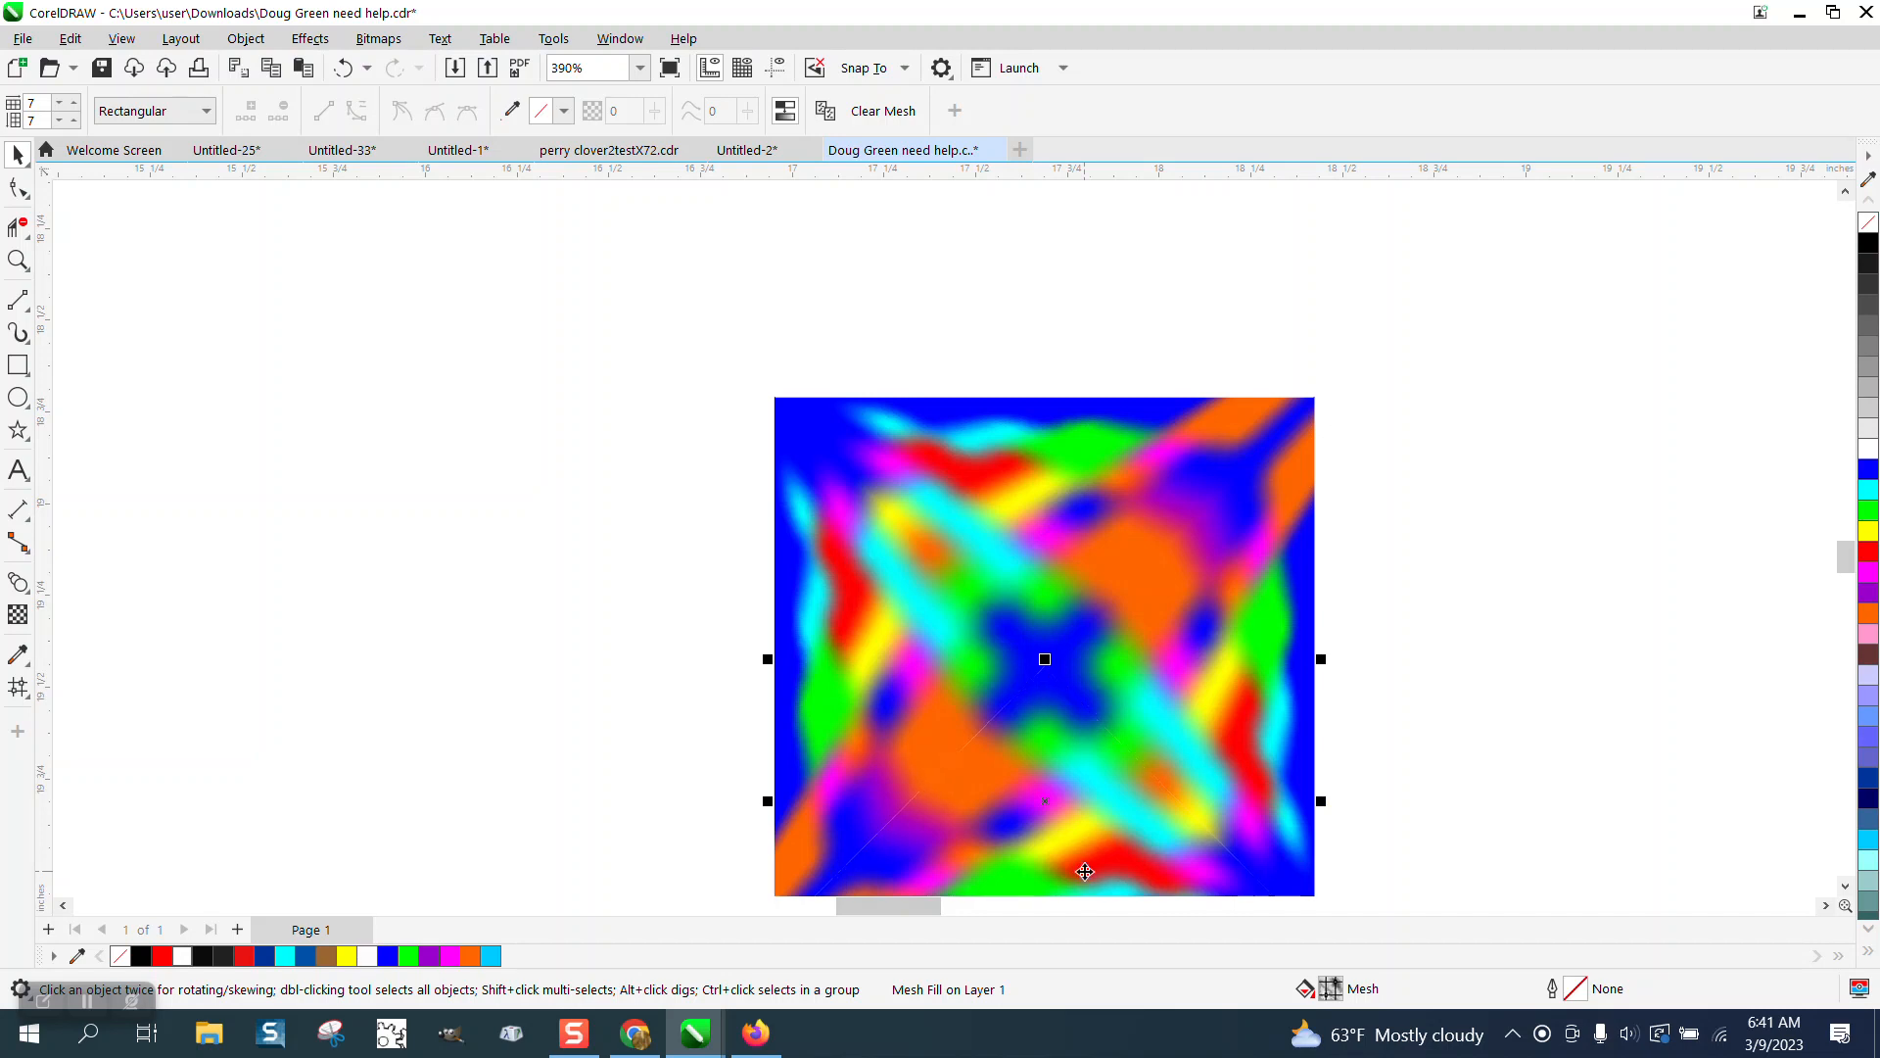
scroll(766, 457, down, 2)
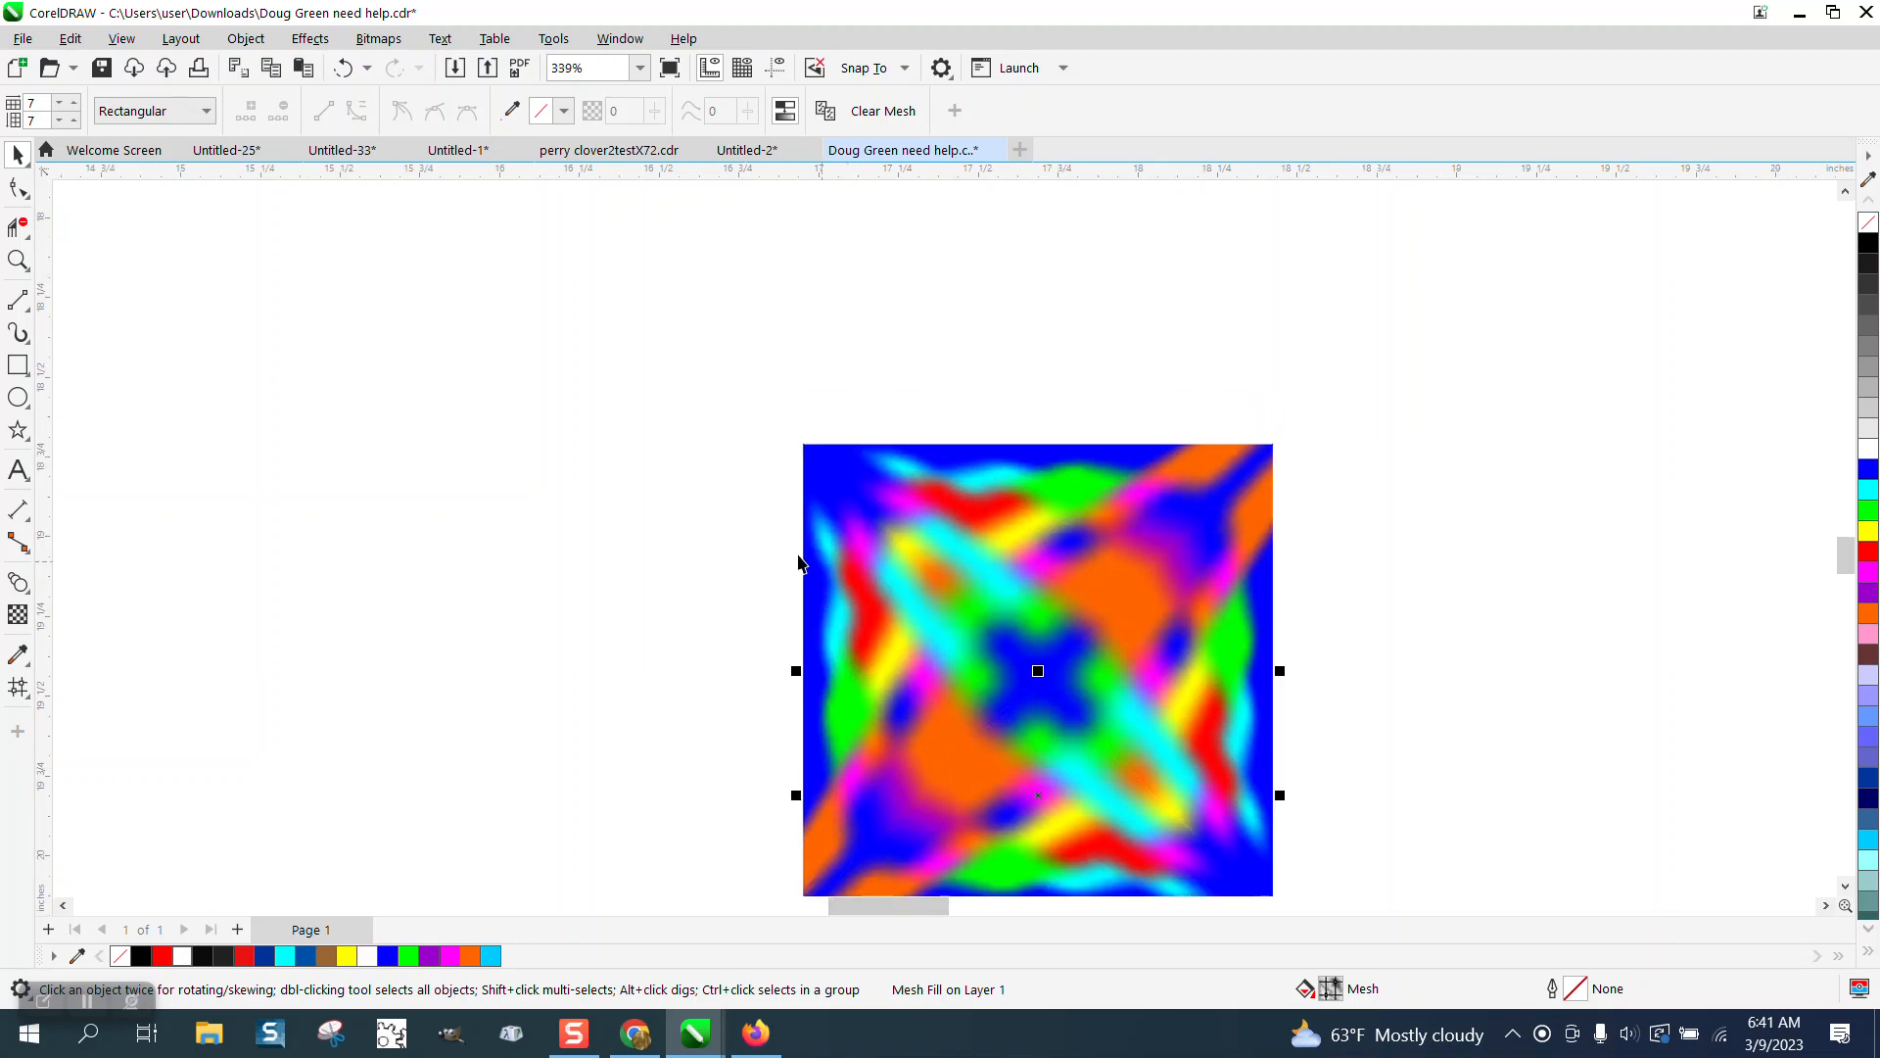
drag(741, 412, 1220, 843)
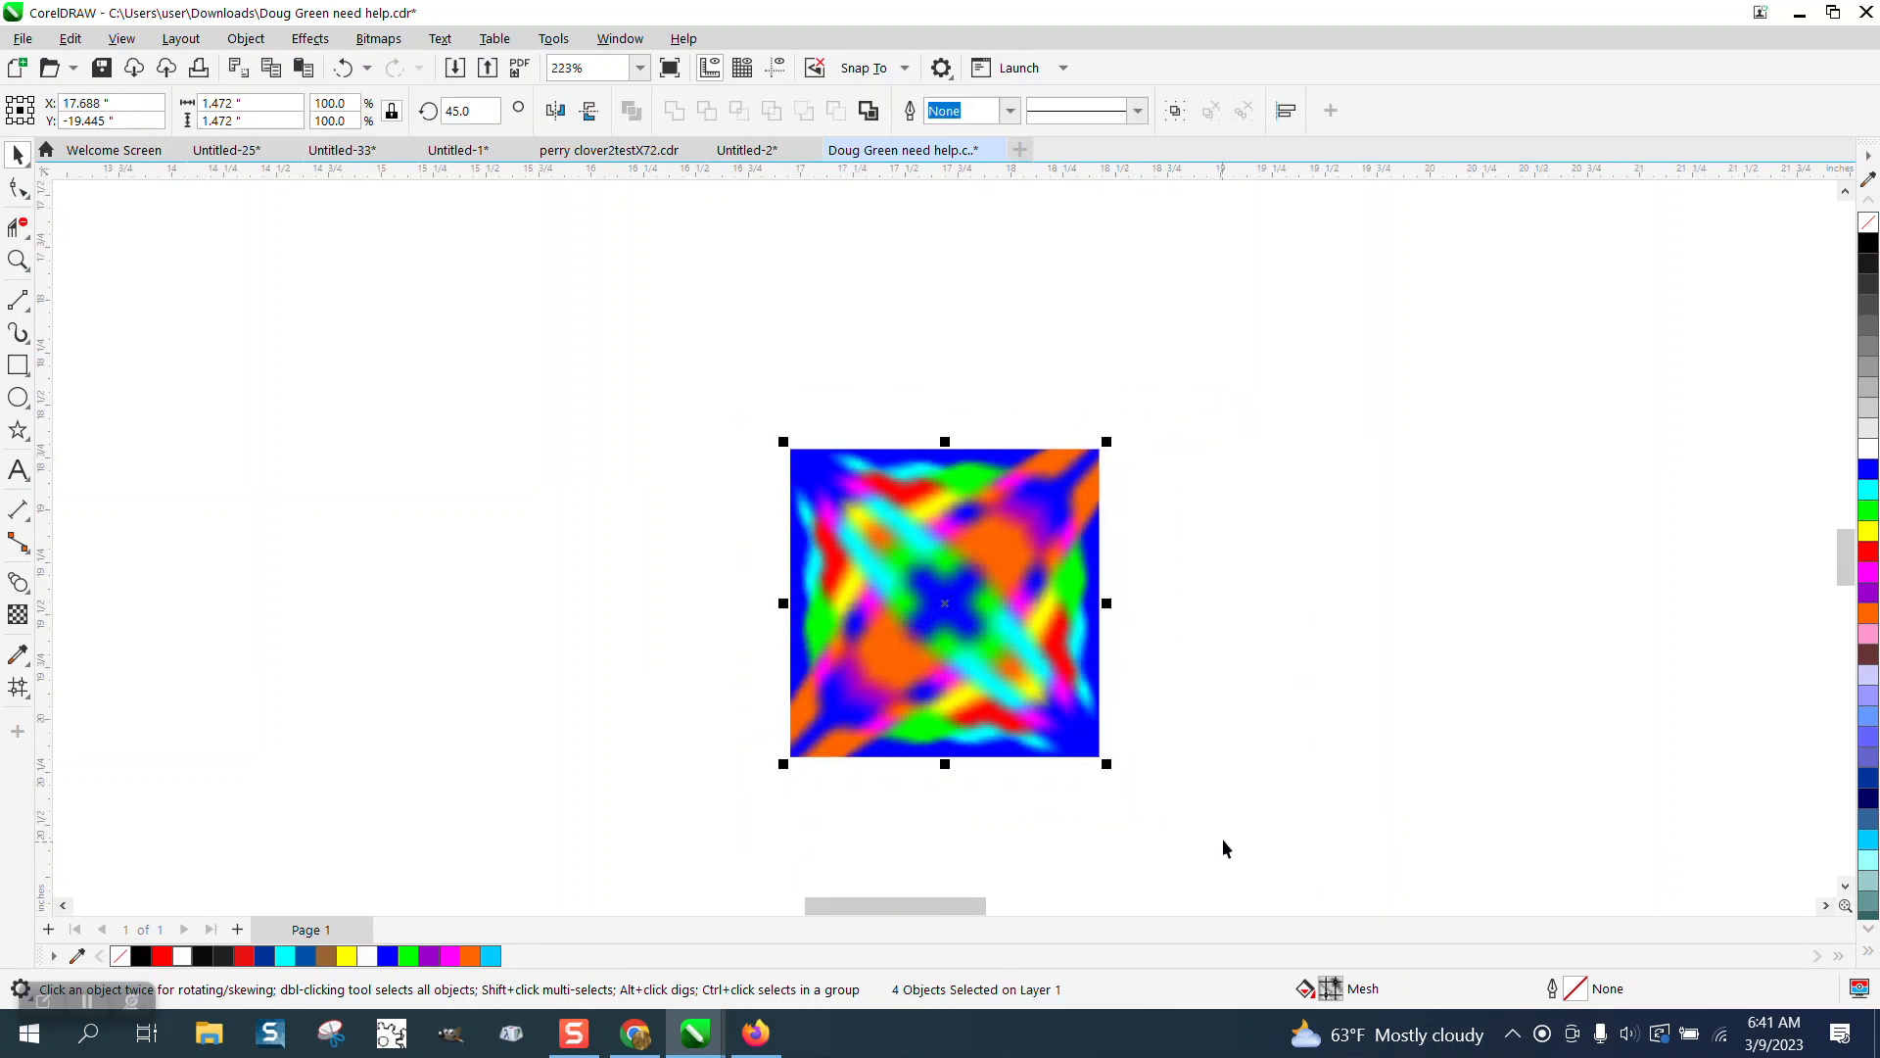
key(ctrl+g)
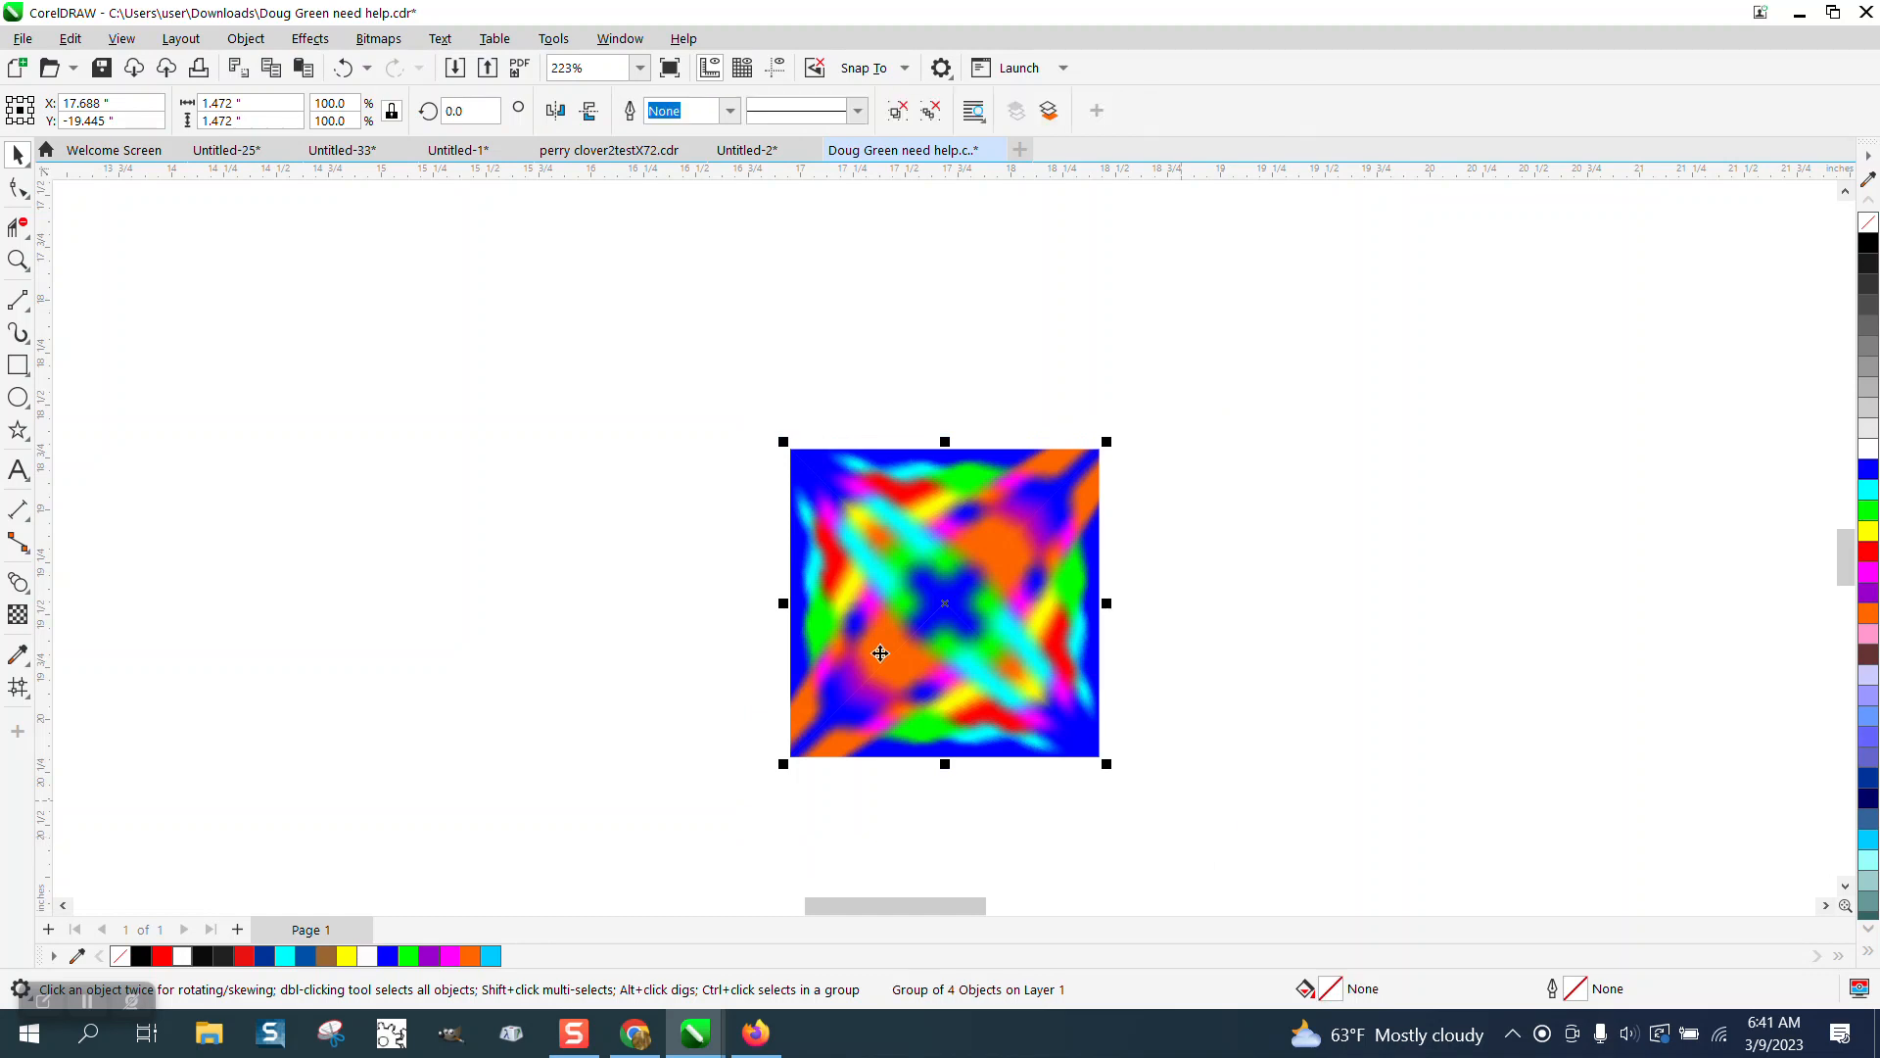
Resize the grouped square to 2 inches wide and high.
click(261, 103)
text(2)
key(Return)
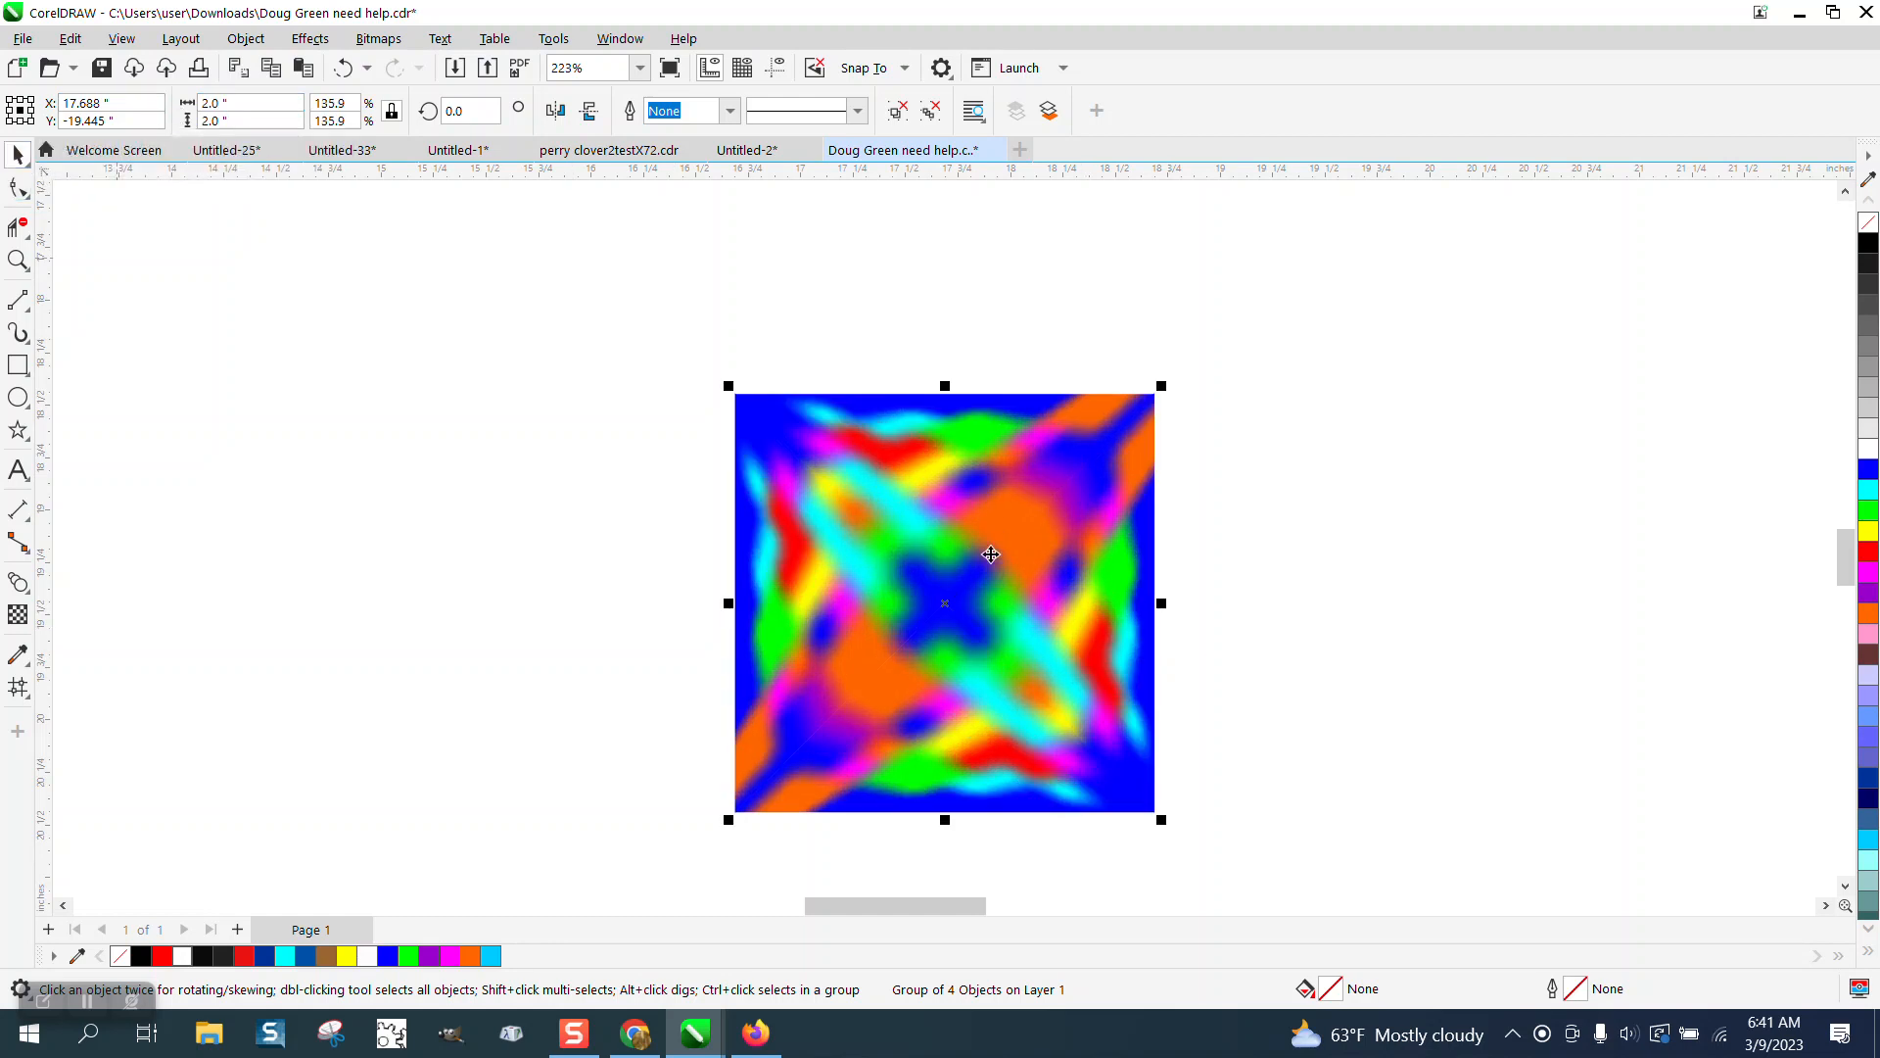
Move the grouped square to the left and set the nudge distance to 1.99 inches.
drag(1040, 565, 659, 451)
click(893, 292)
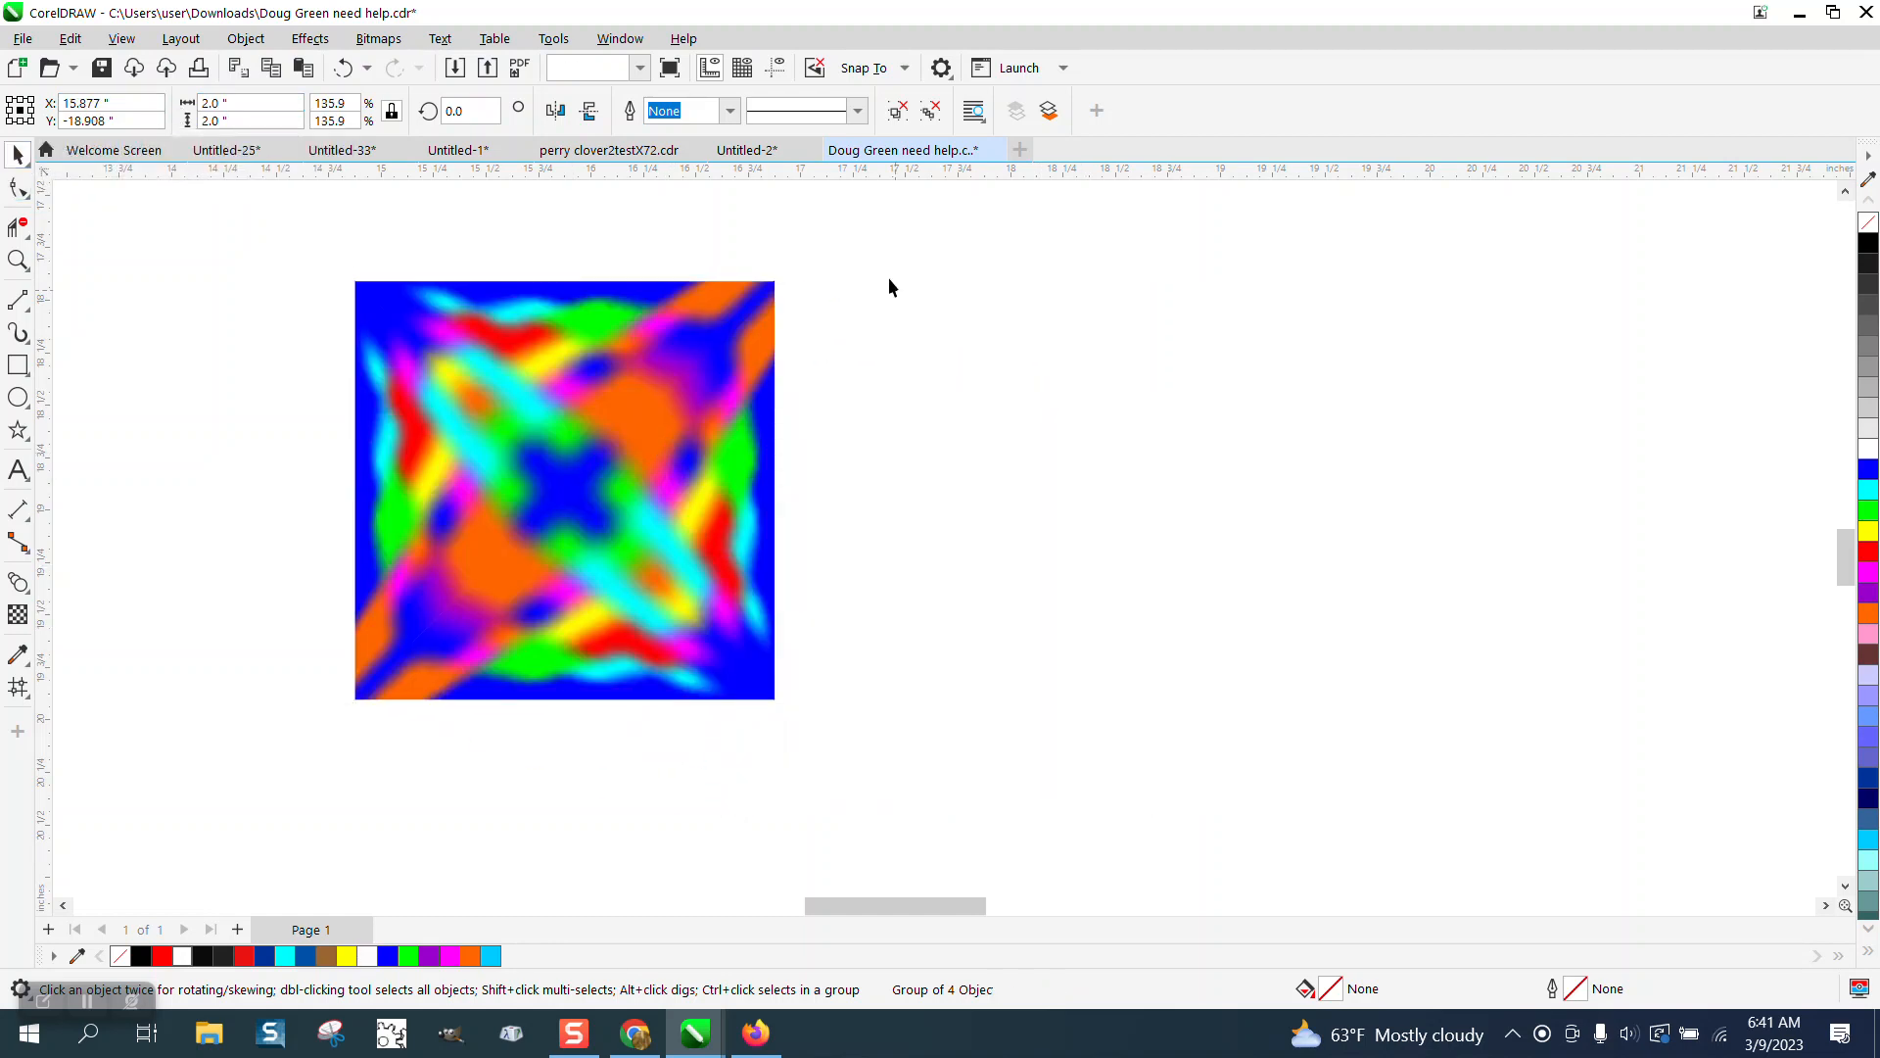
text(1.99 ")
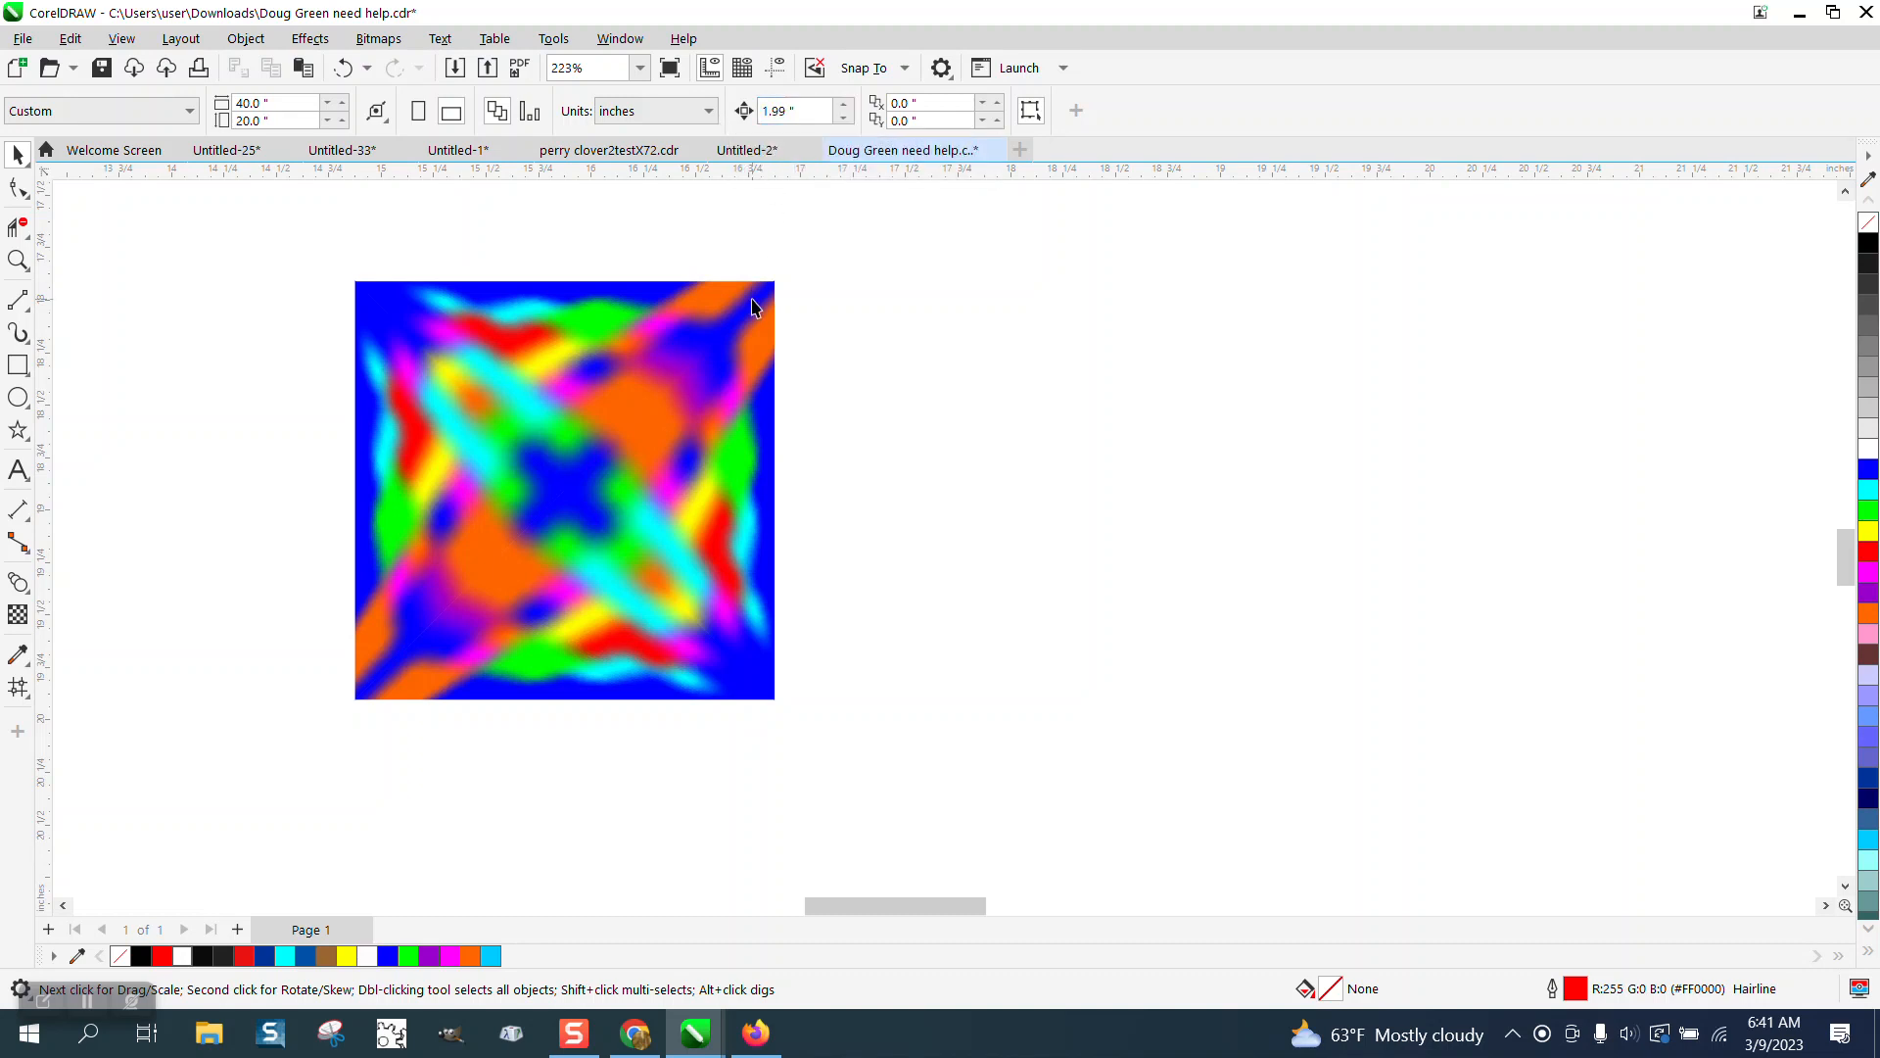
click(759, 299)
key(ctrl+d)
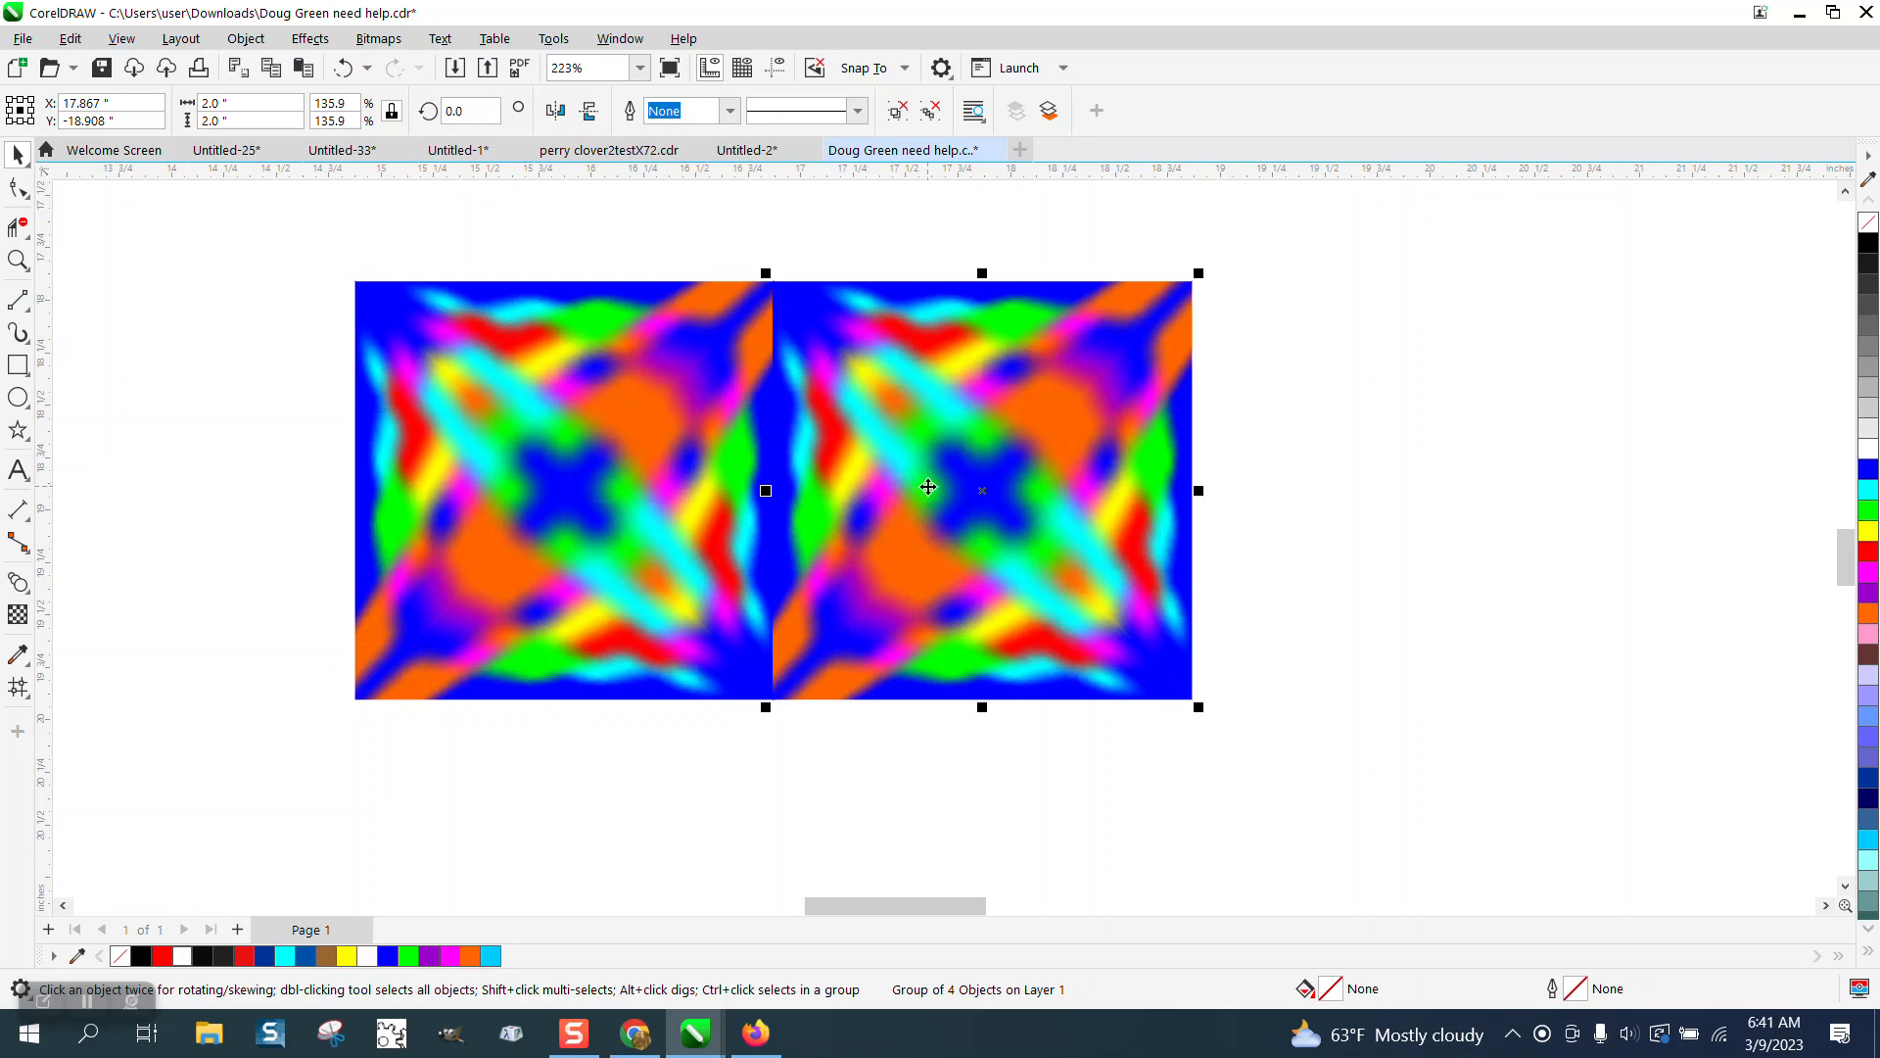
key(ctrl+z)
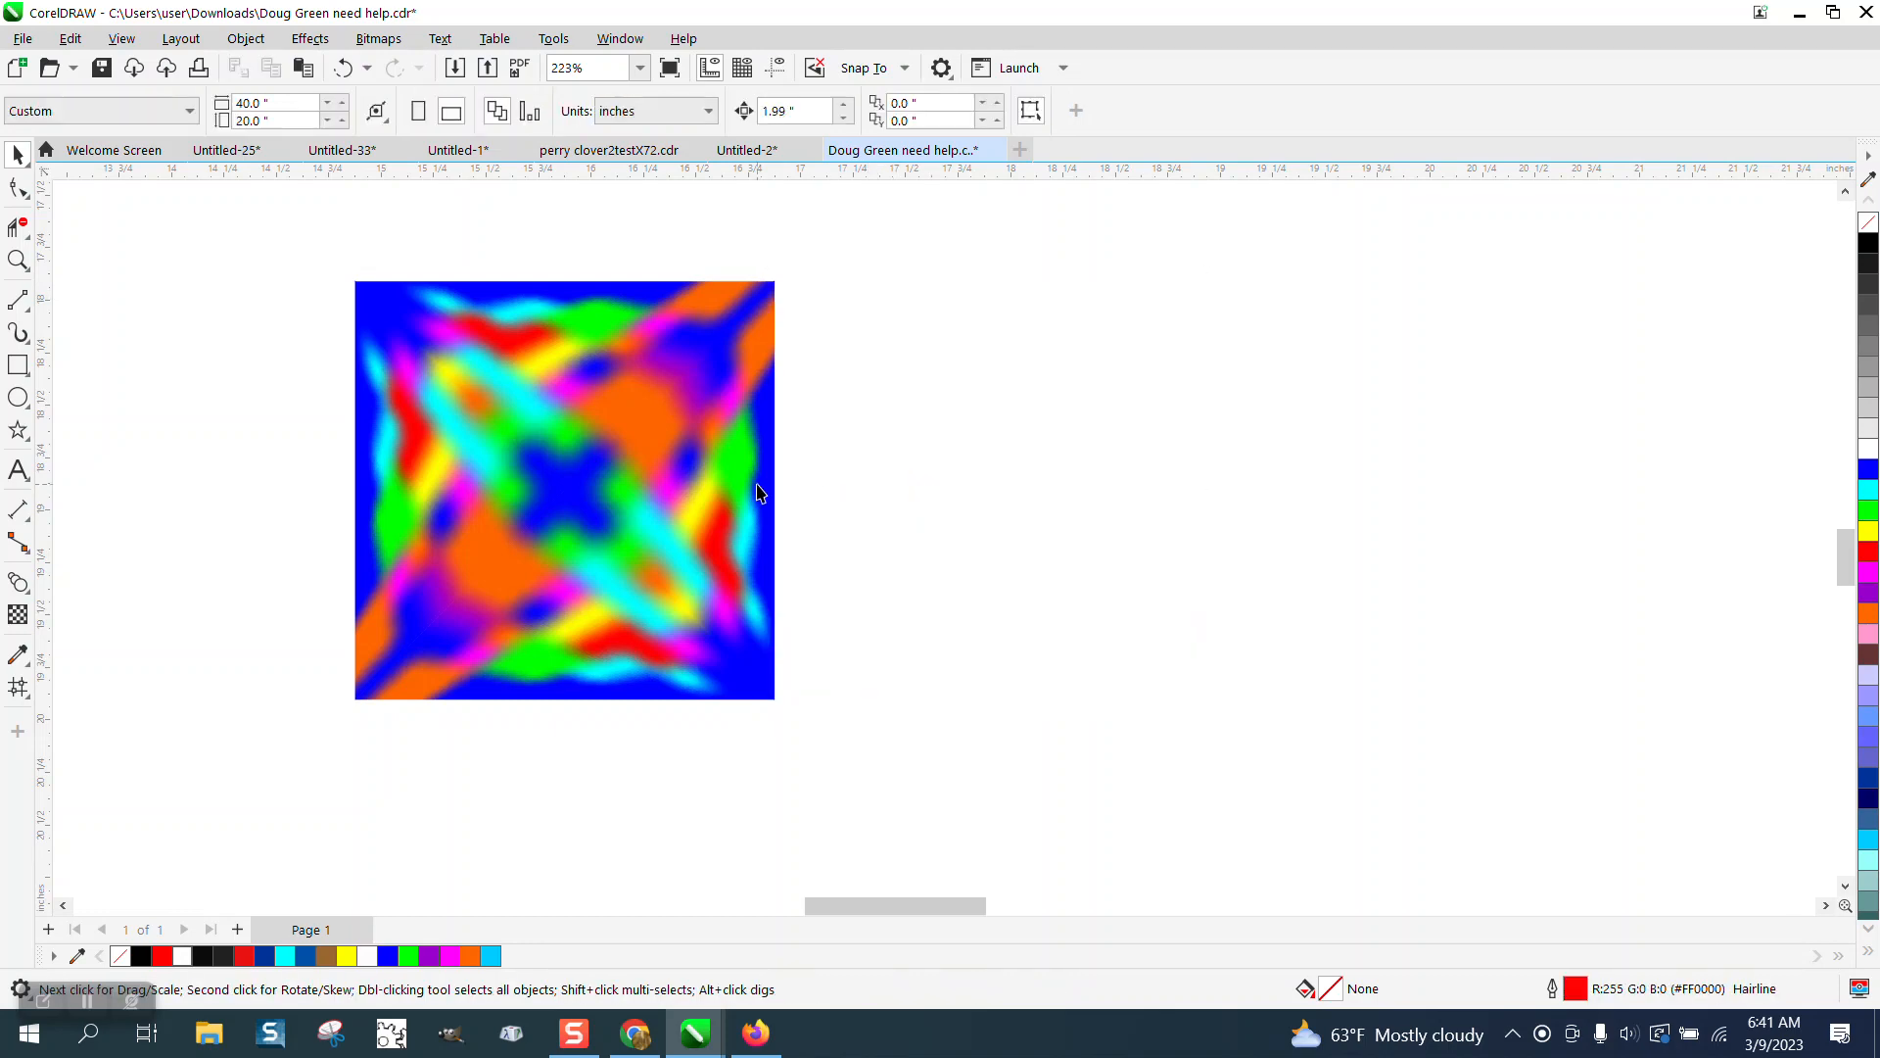
Duplicate the grouped square so the copy sits directly beside it on the right.
click(761, 186)
drag(690, 311, 695, 308)
key(ctrl+d)
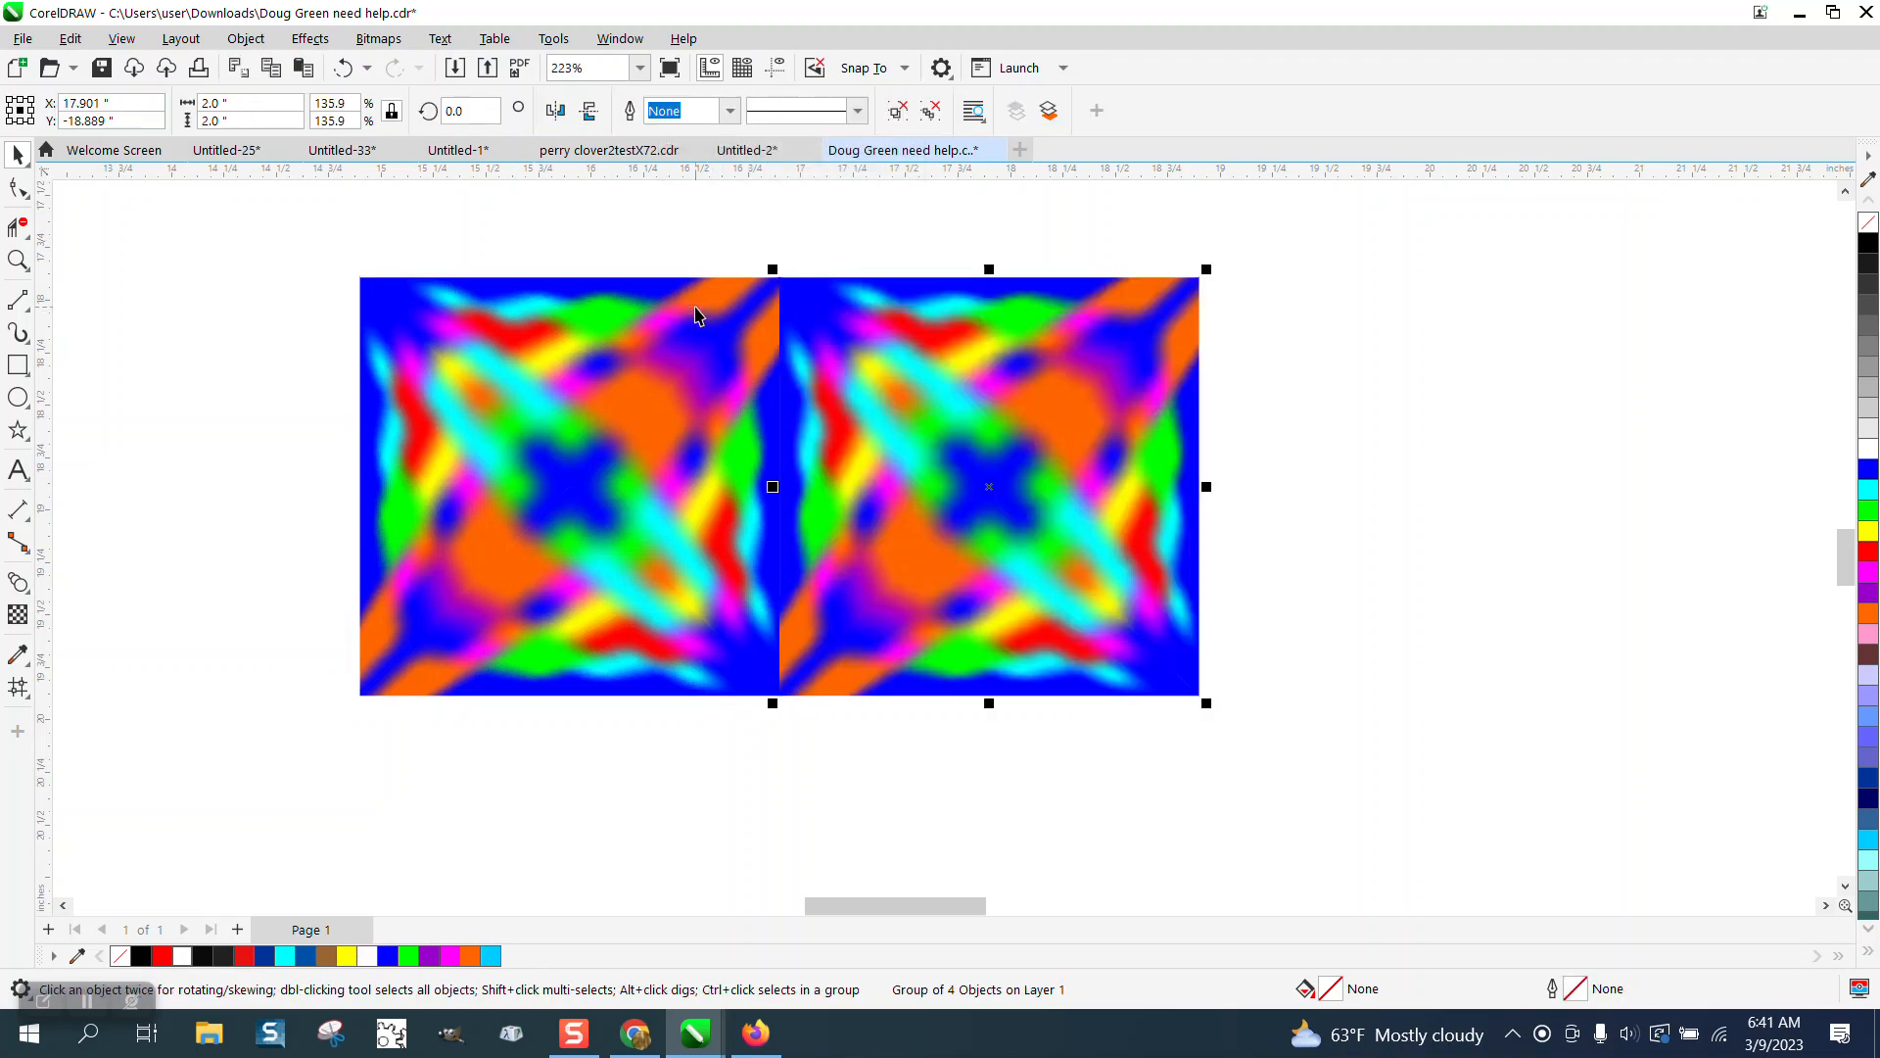
Zoom in to inspect the seam between the two squares.
click(33, 271)
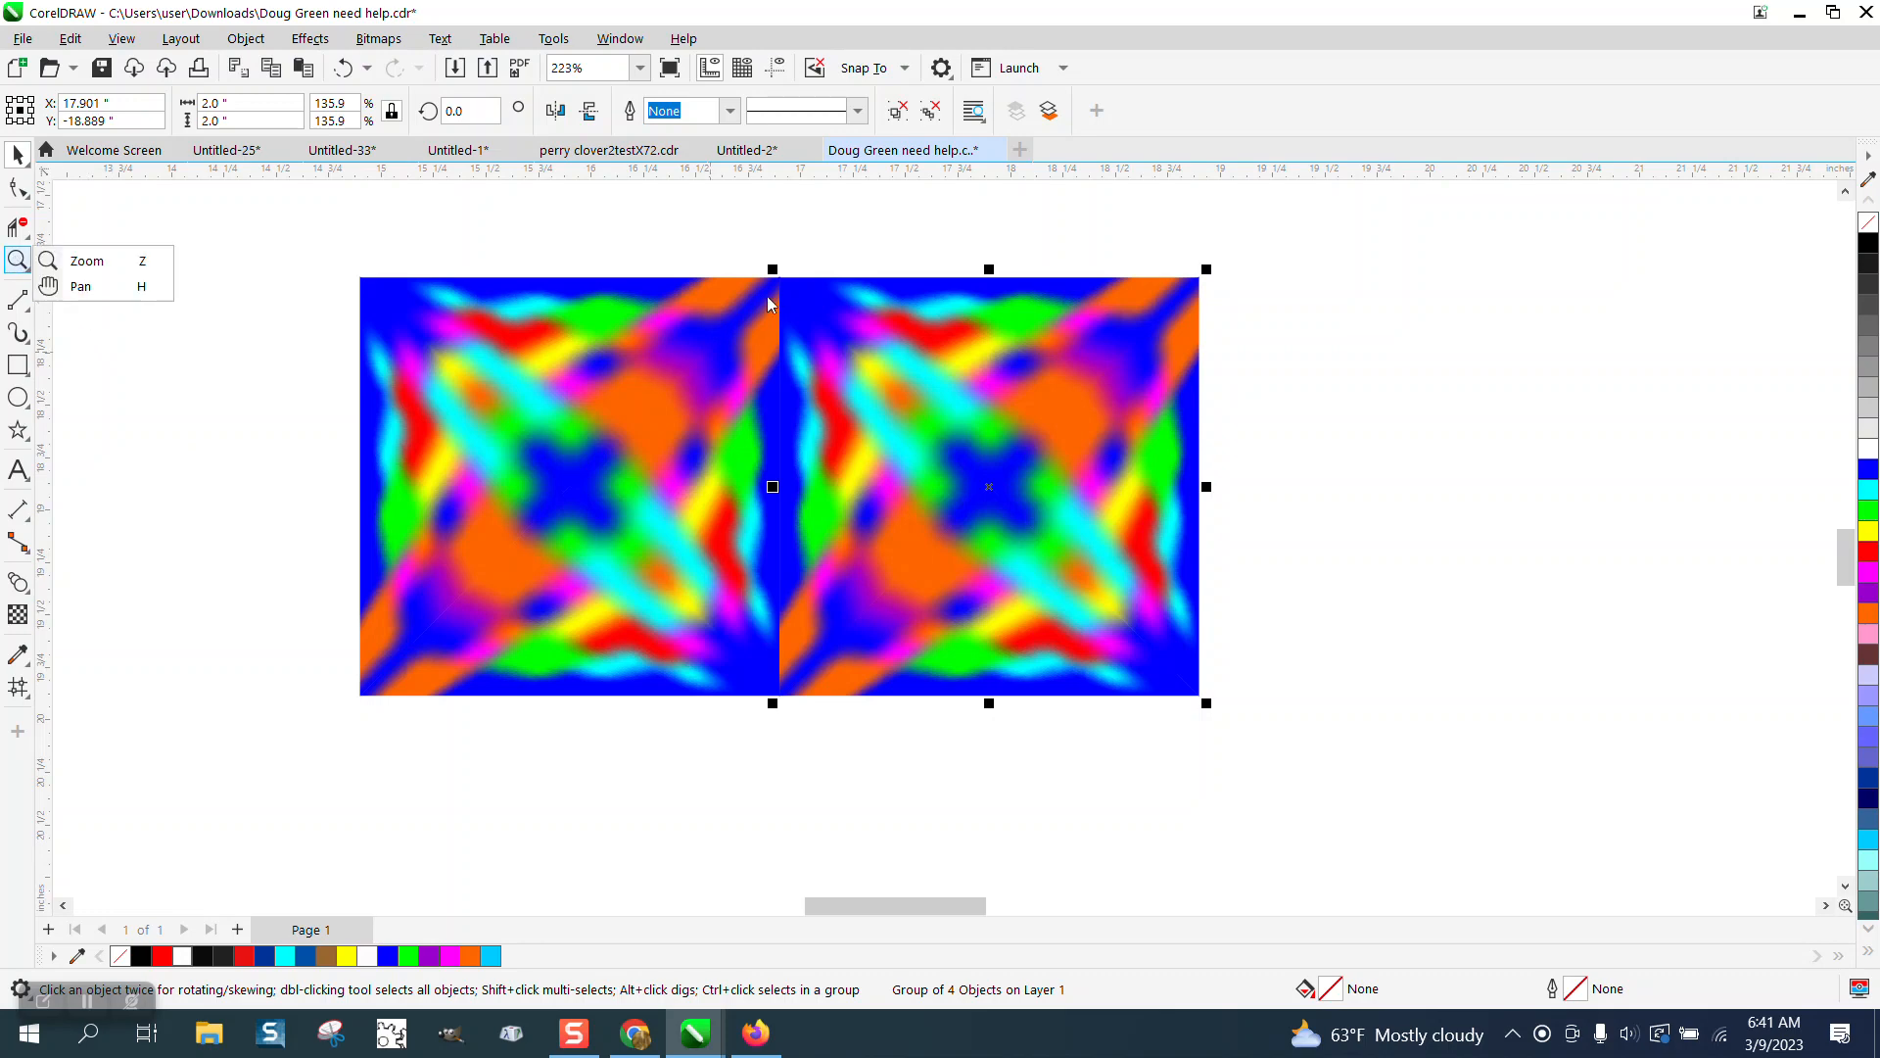
click(88, 261)
drag(755, 267, 837, 358)
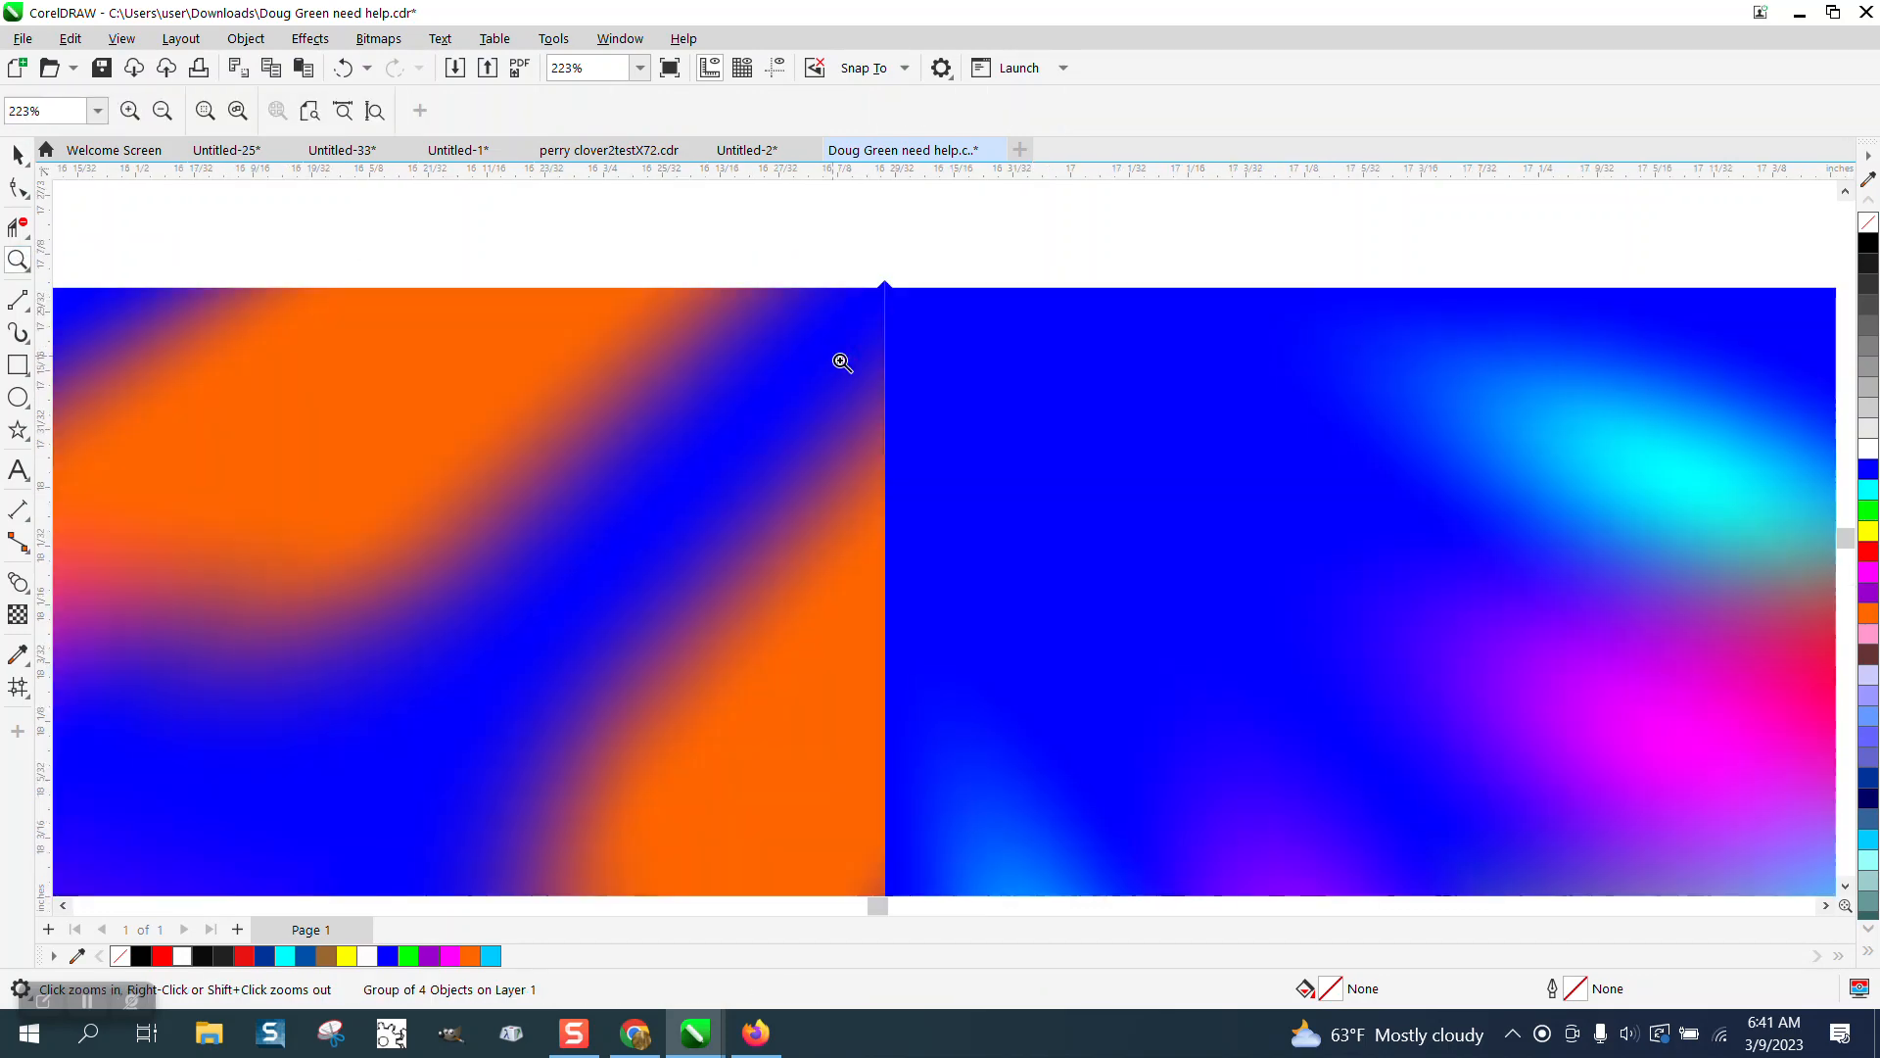
scroll(864, 381, down, 6)
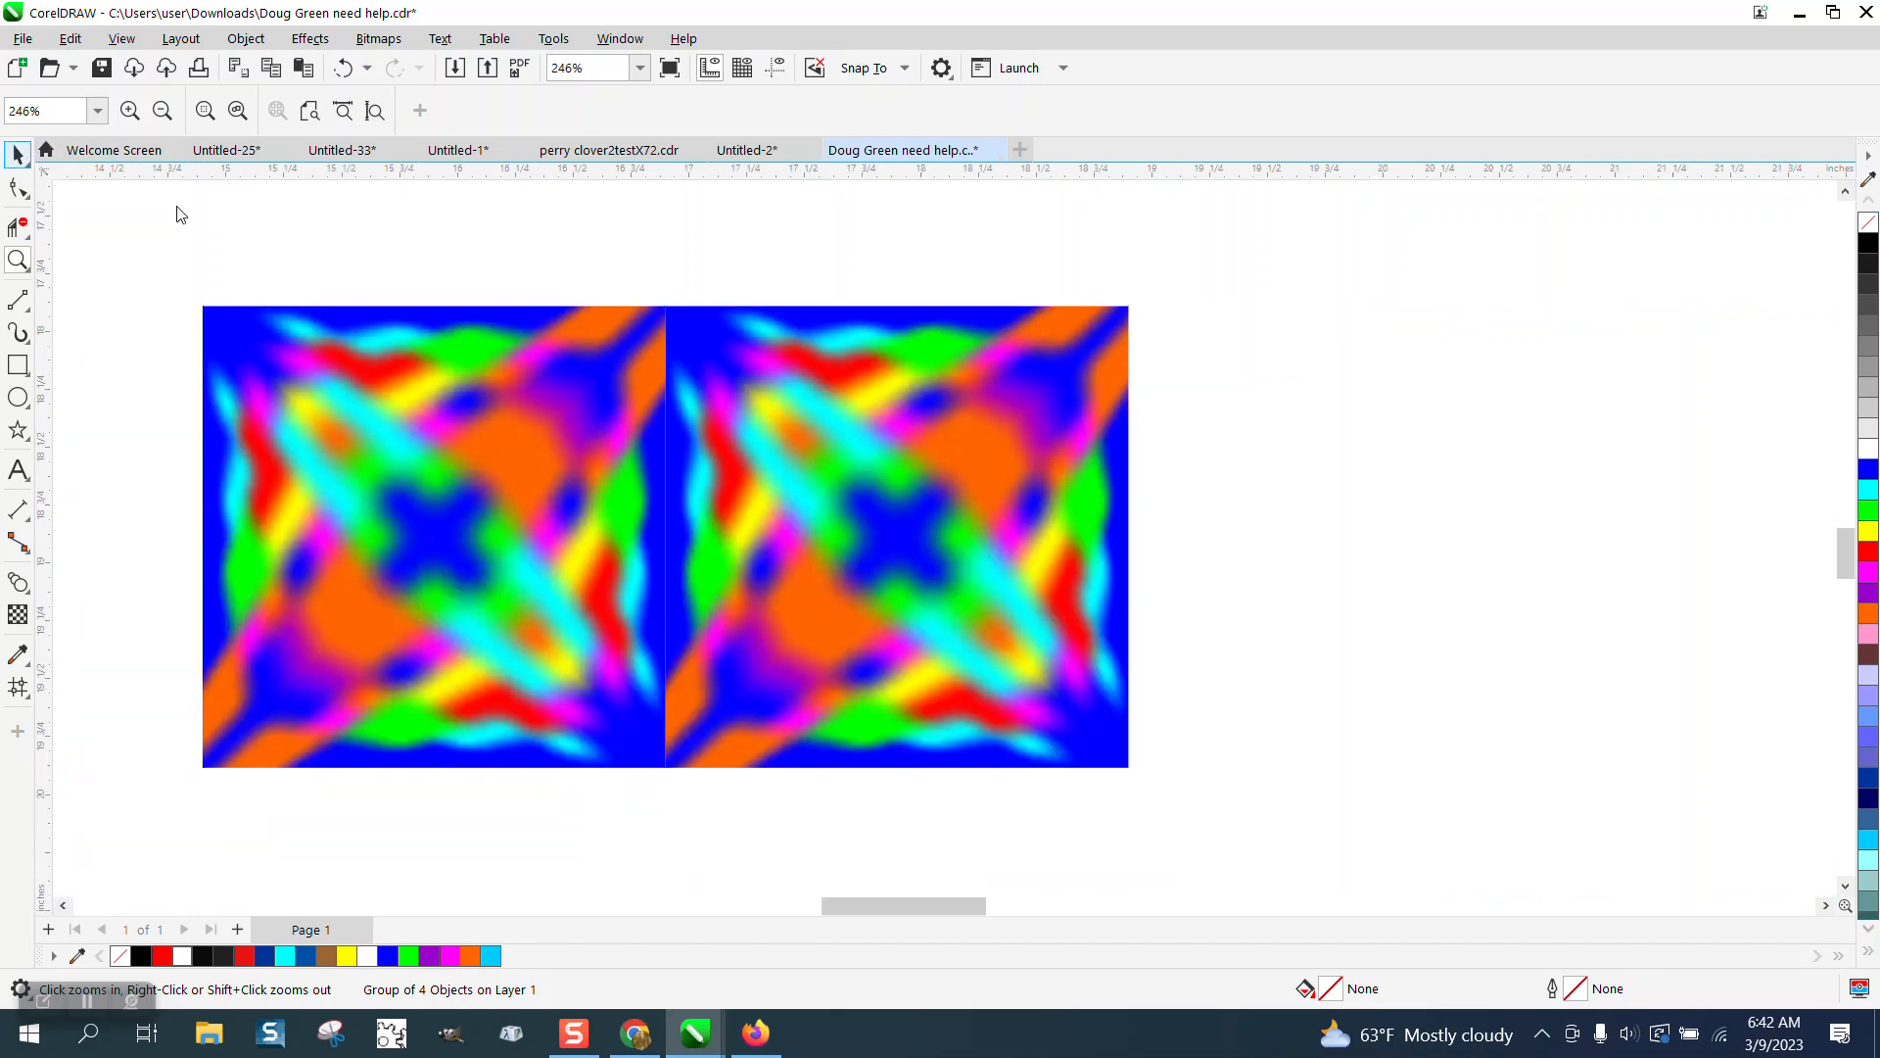
click(944, 504)
scroll(906, 503, down, 3)
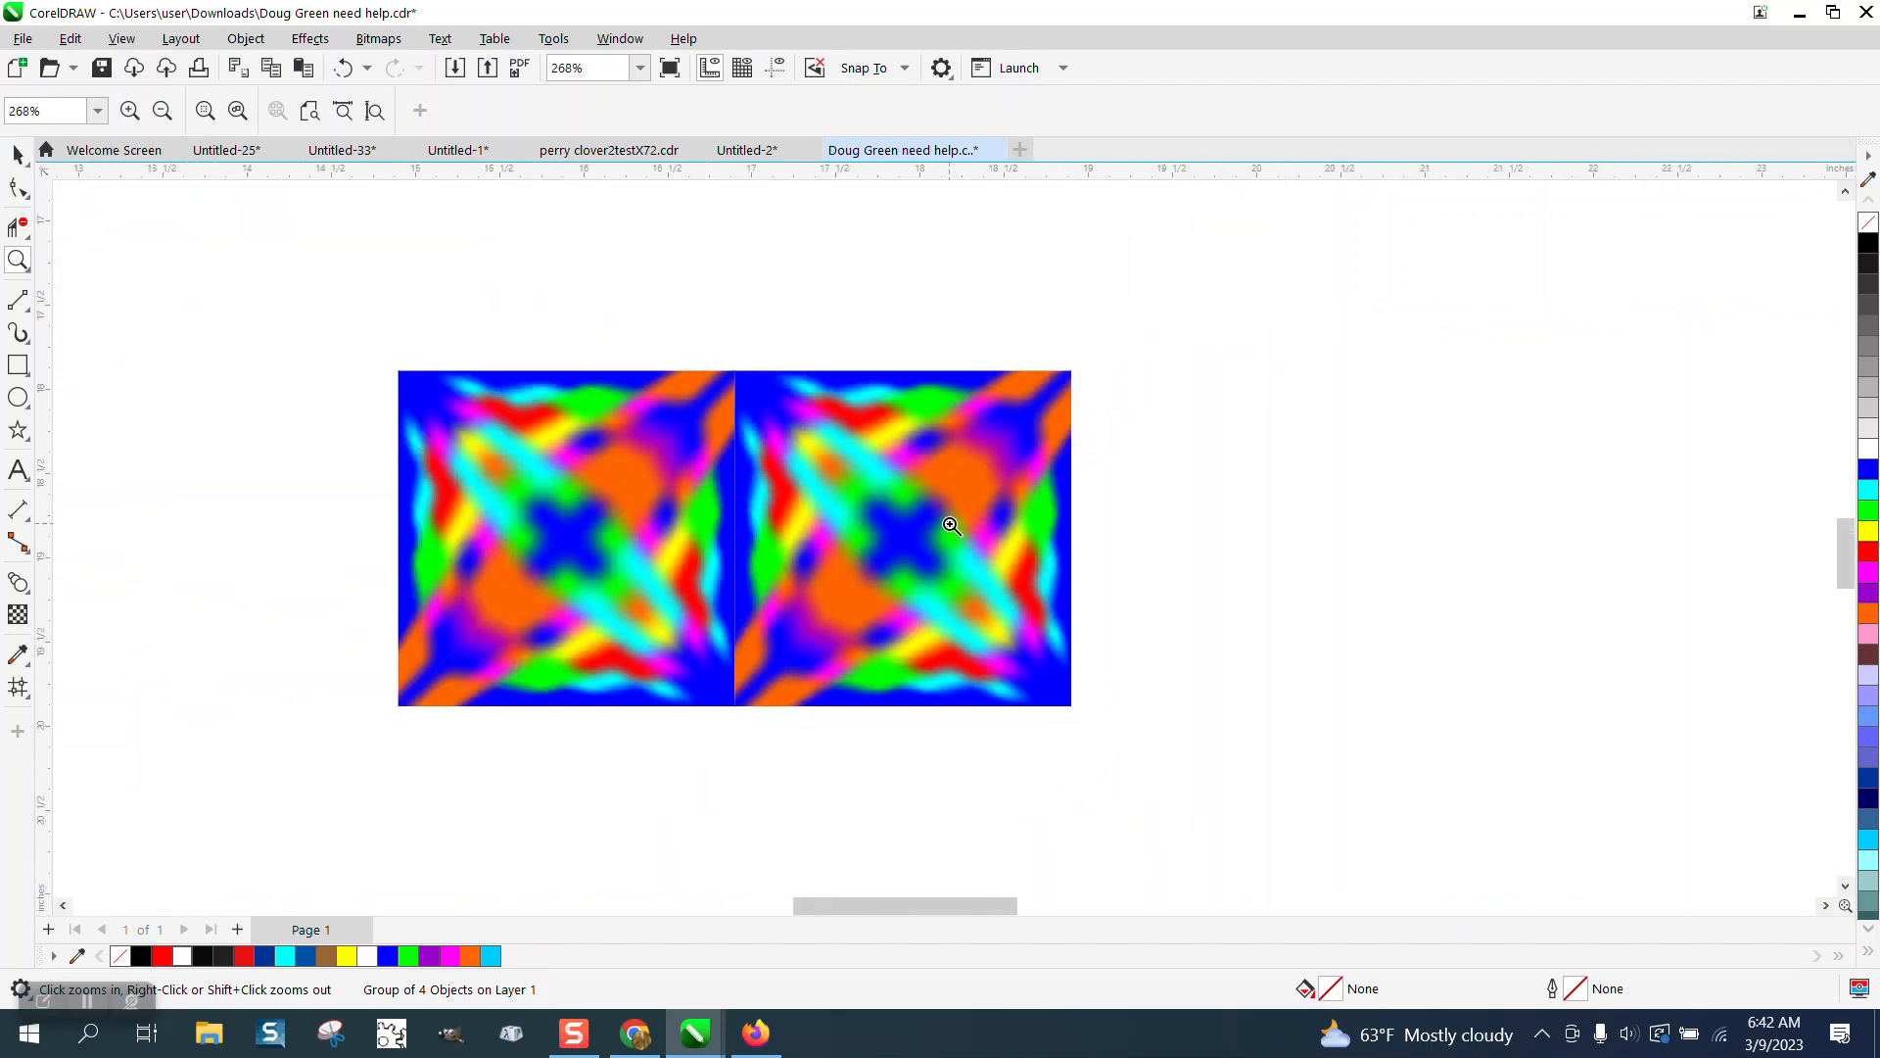
Select the right-hand copy and mirror it horizontally.
click(18, 155)
click(919, 549)
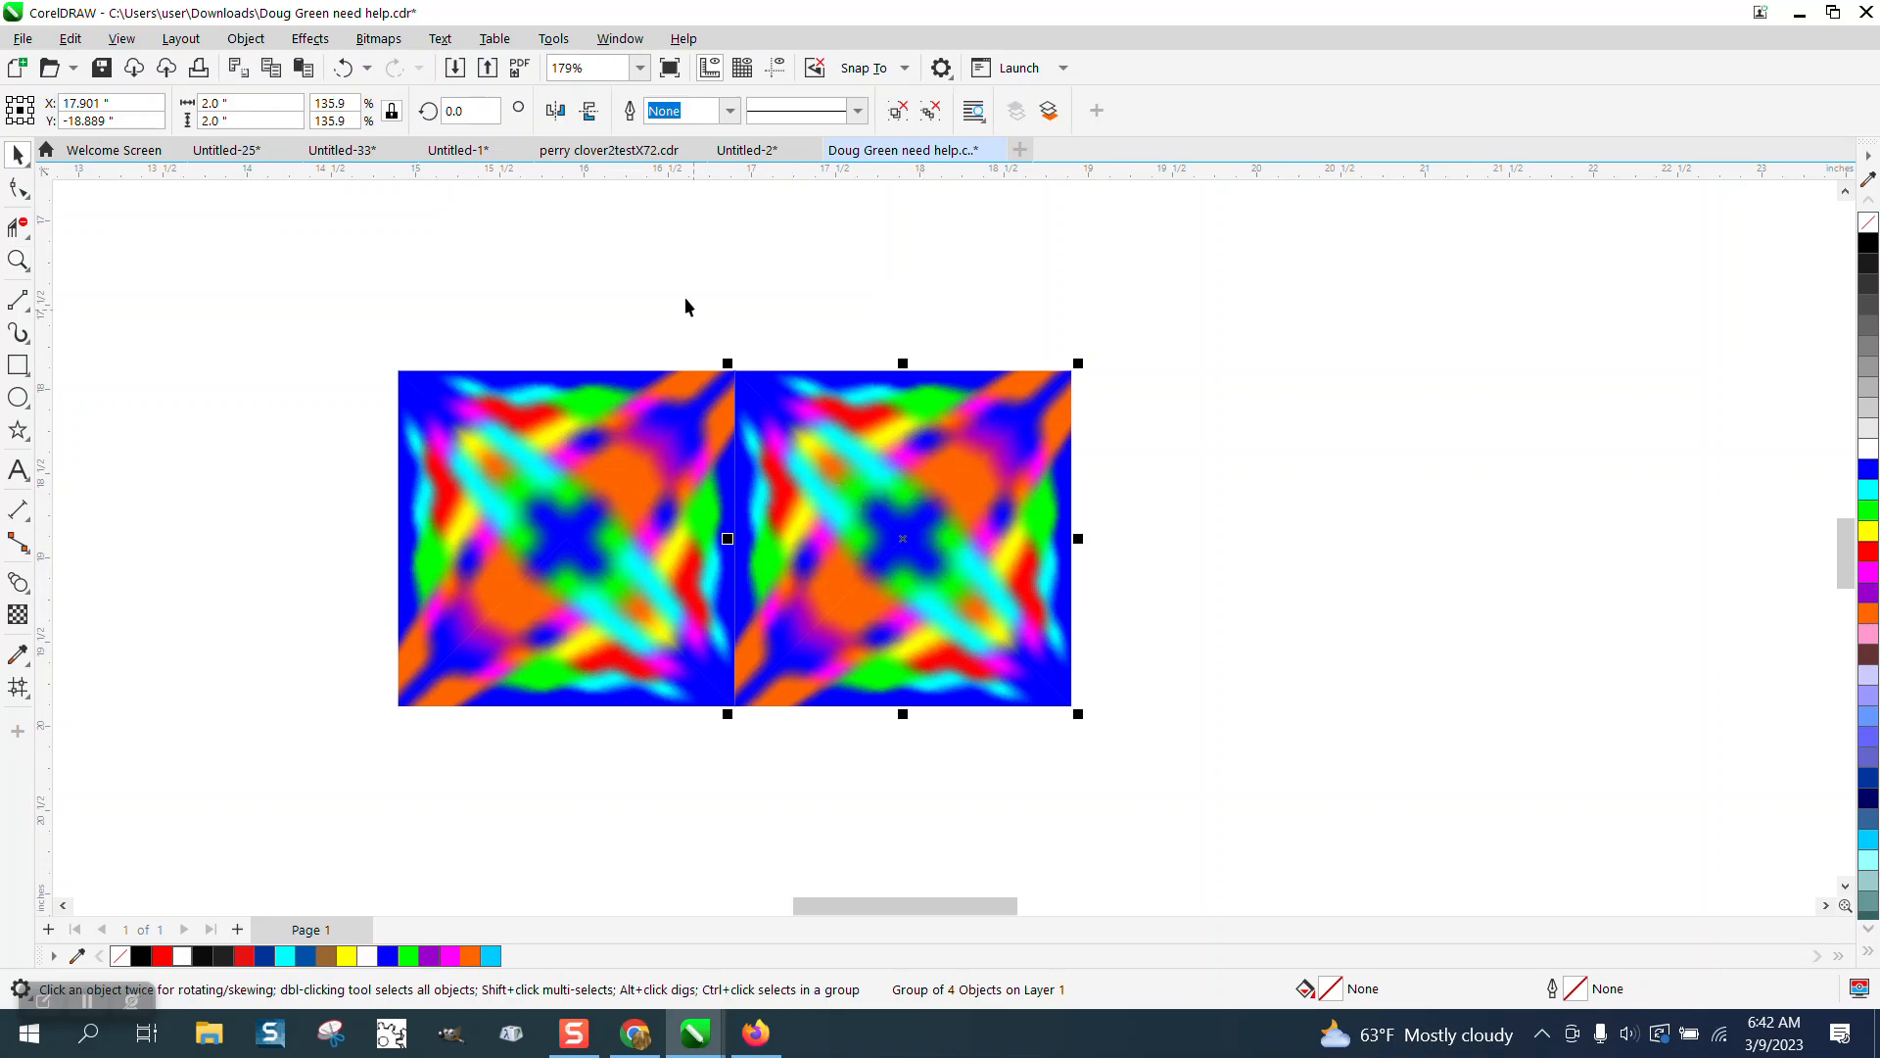
click(562, 114)
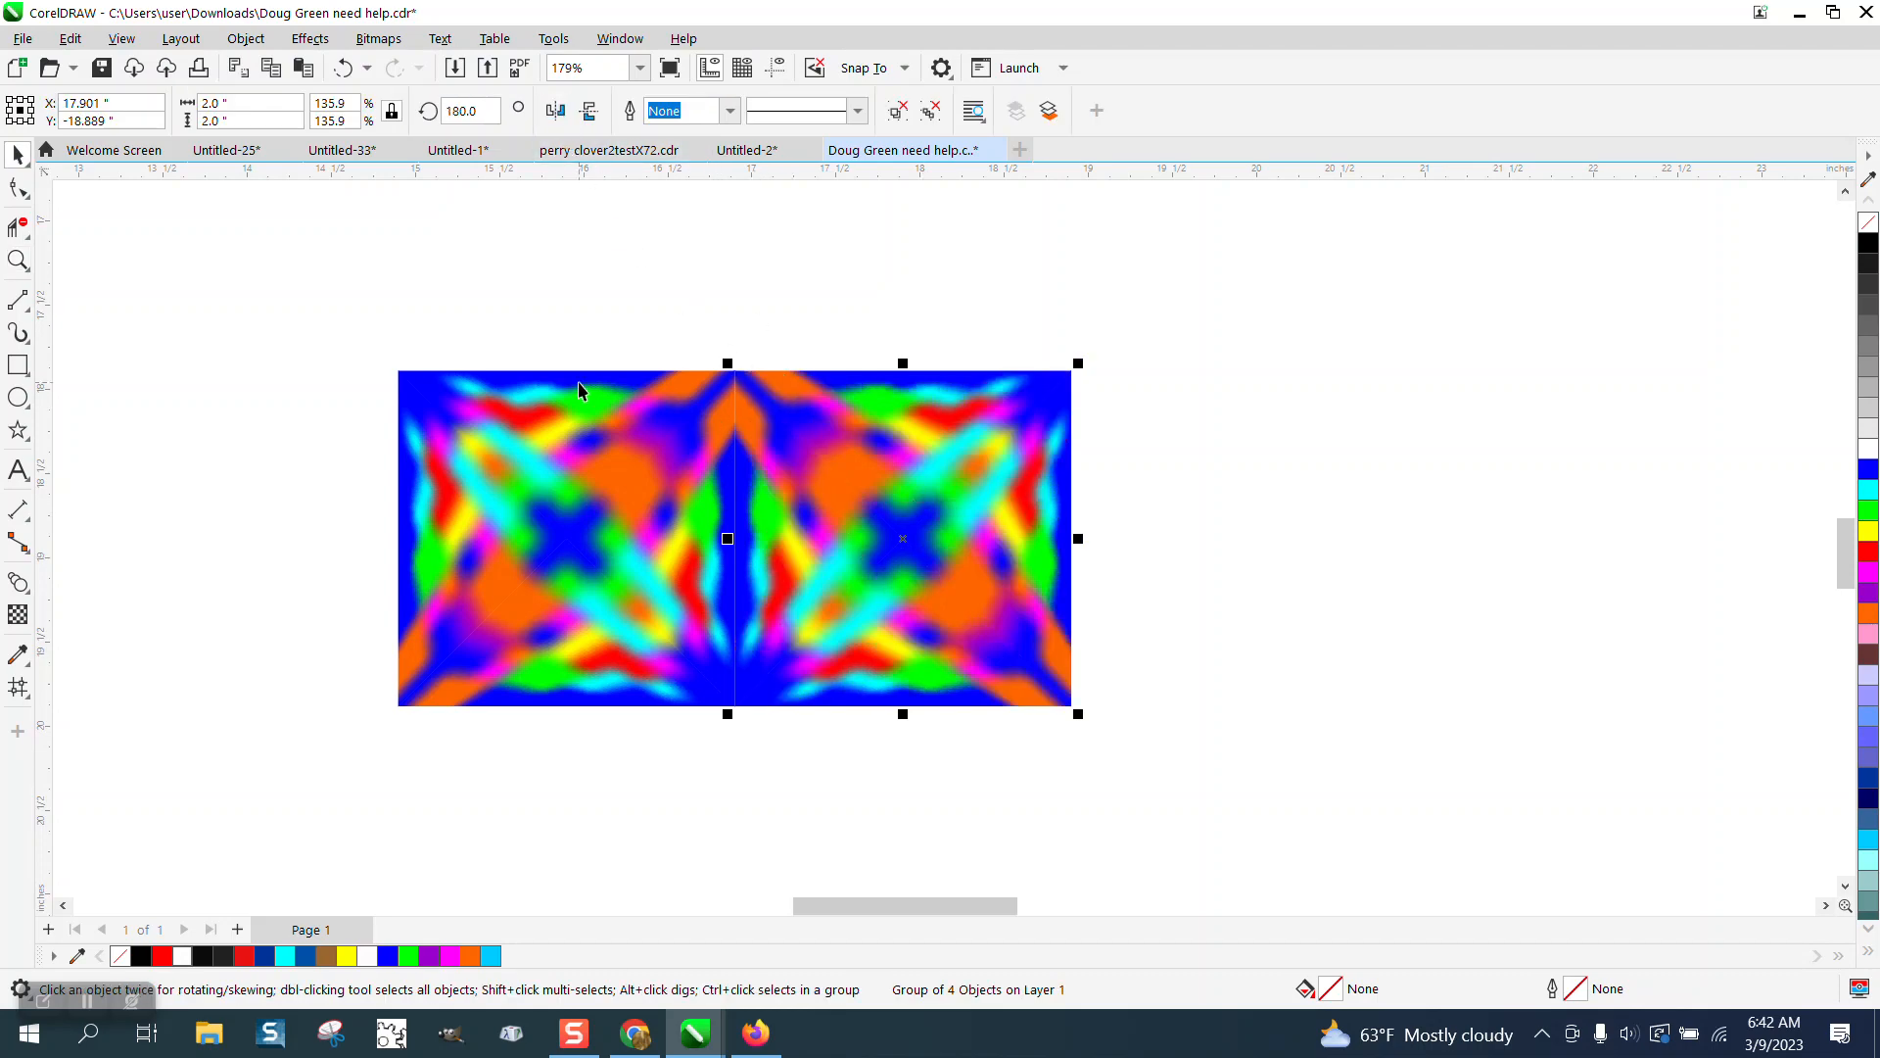
Select both squares and duplicate them, nudging the copy left twice by 1.99 inches to form a row of four.
scroll(577, 389, down, 2)
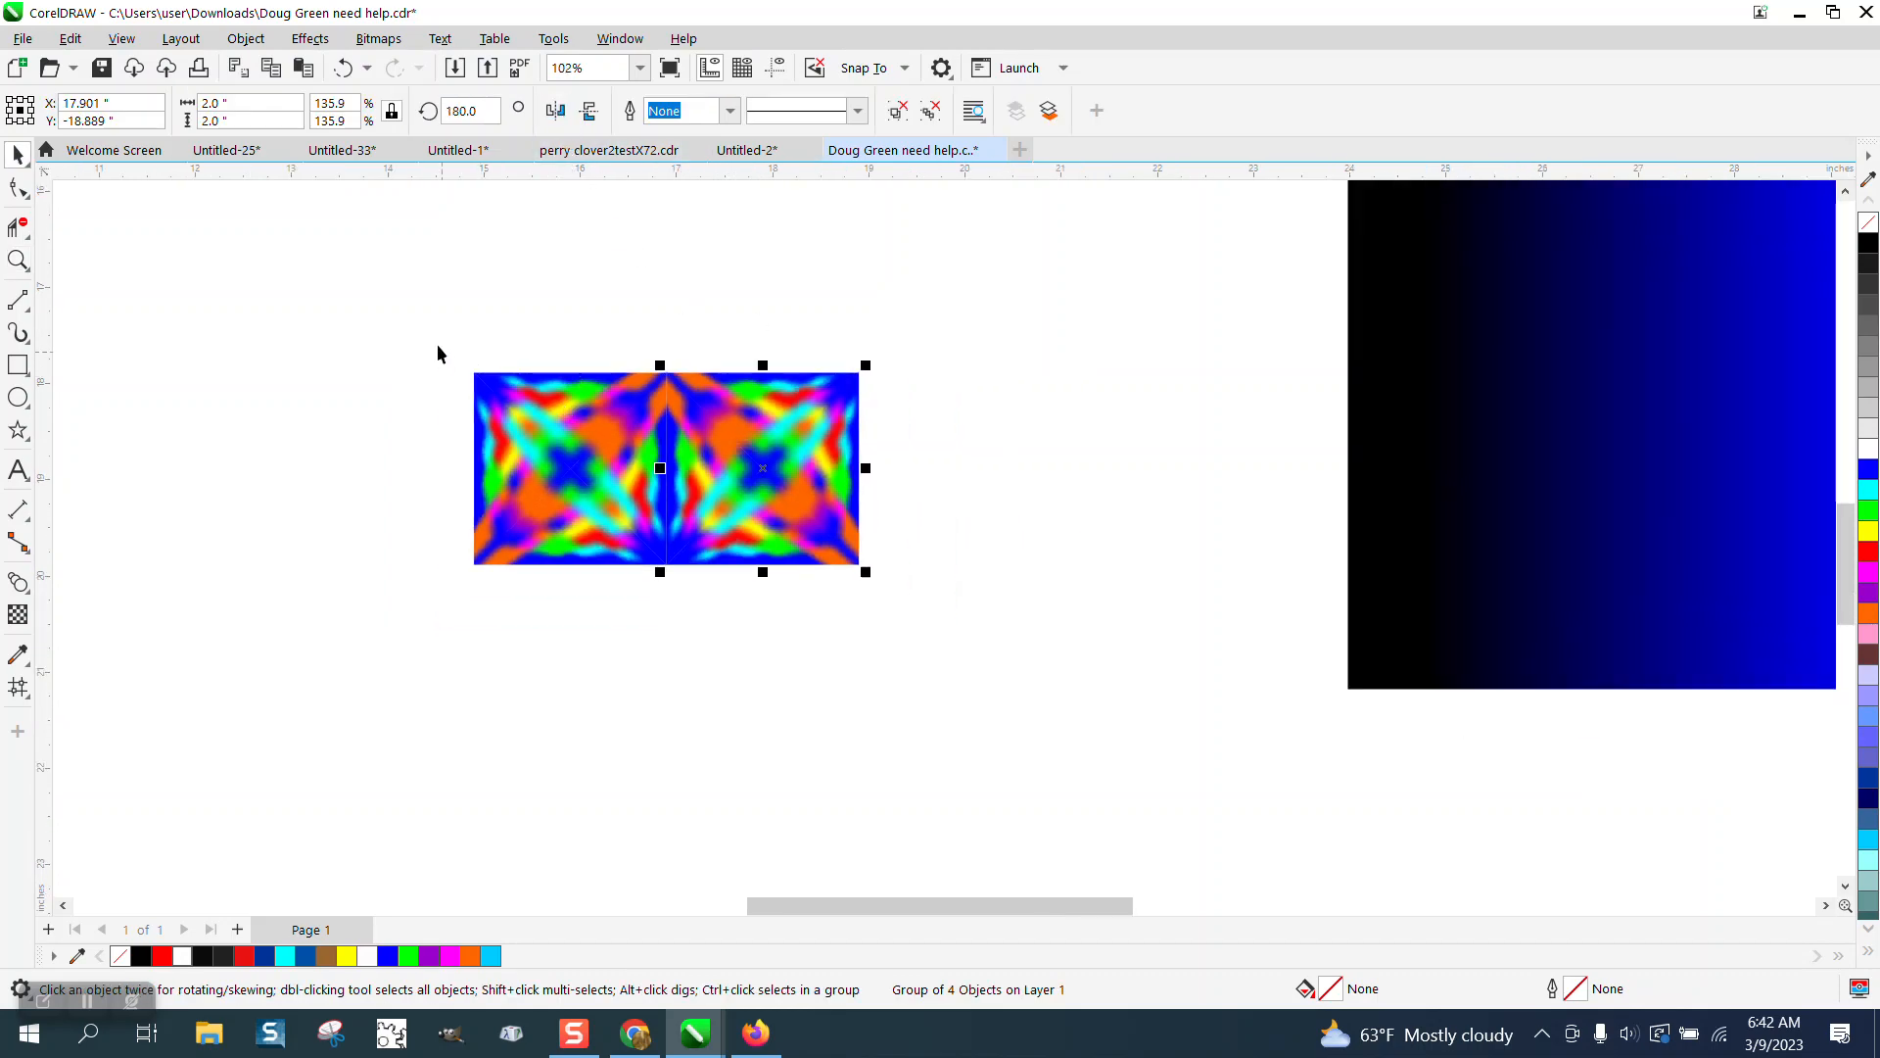
drag(392, 320, 1032, 682)
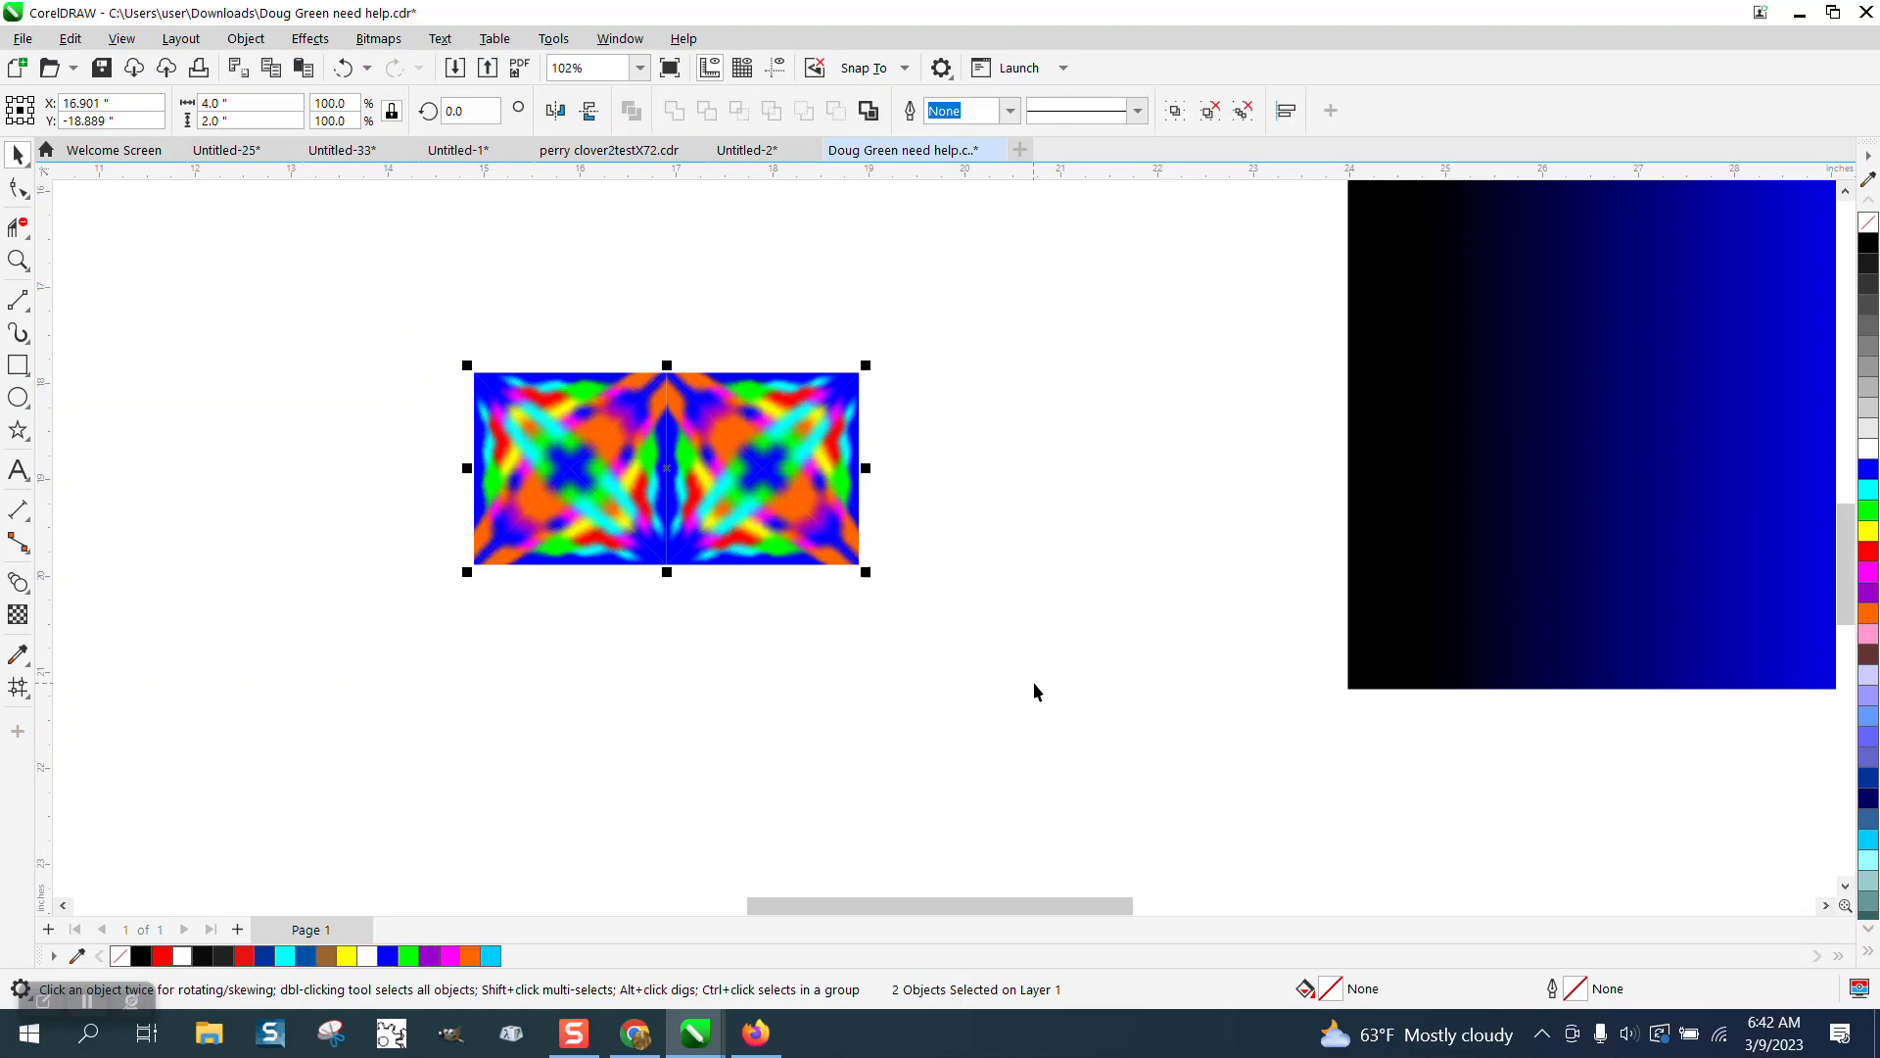
click(933, 350)
drag(787, 112, 719, 143)
text(1.99)
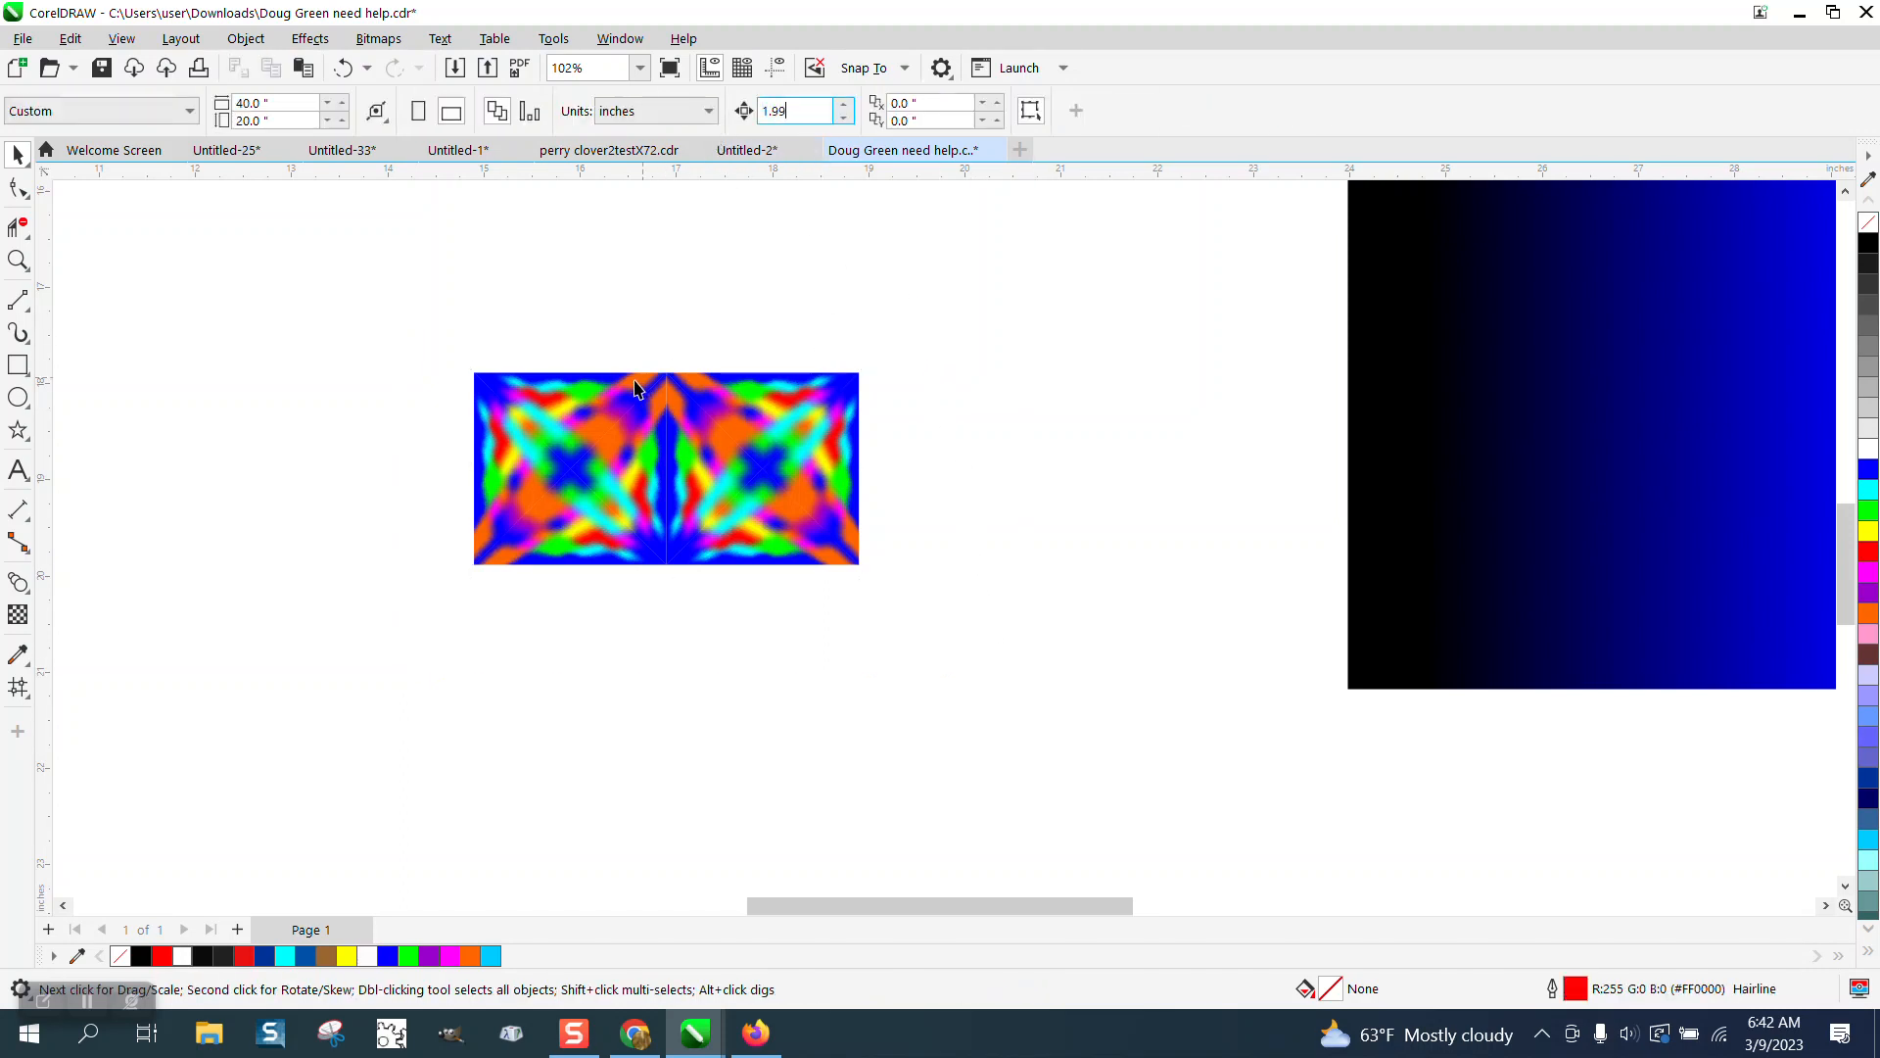
drag(955, 324, 819, 529)
drag(424, 586, 433, 584)
key(Left)
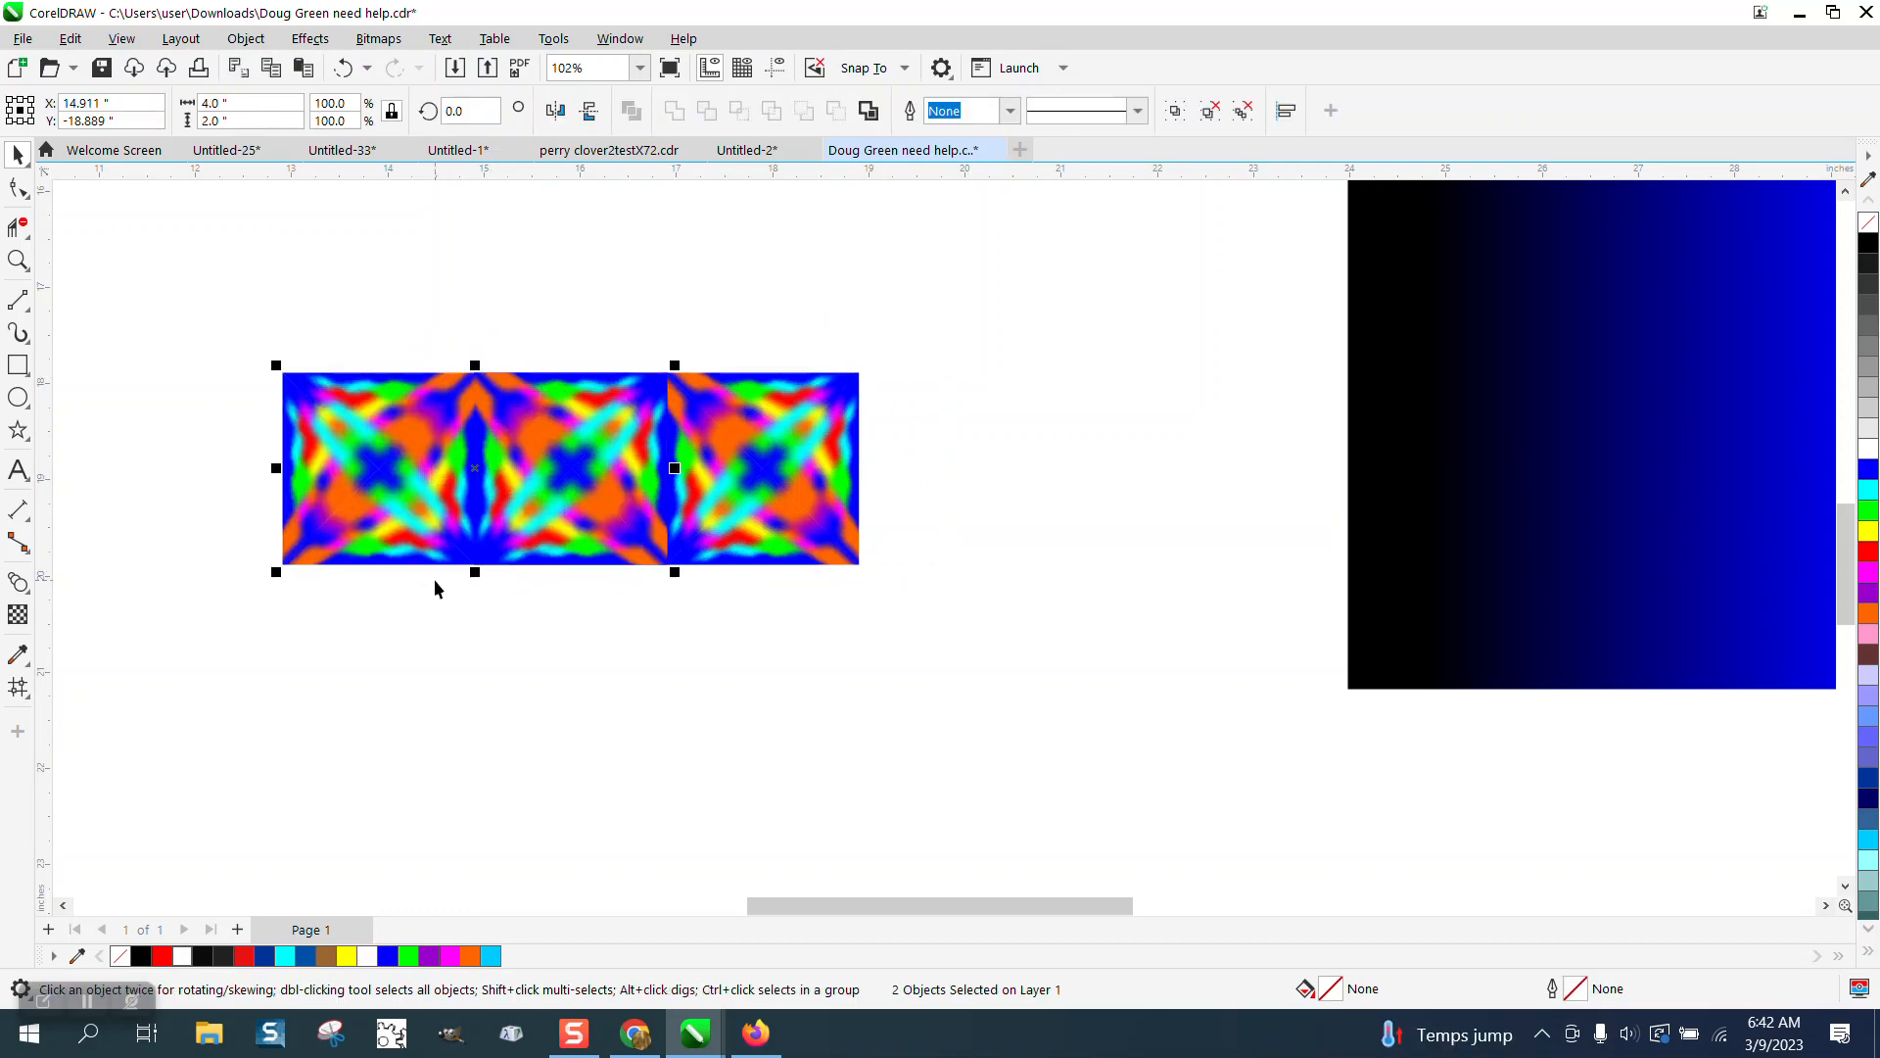
key(Left)
Duplicate the row of four and nudge the copy left three times to make a row of eight squares.
scroll(1051, 701, down, 1)
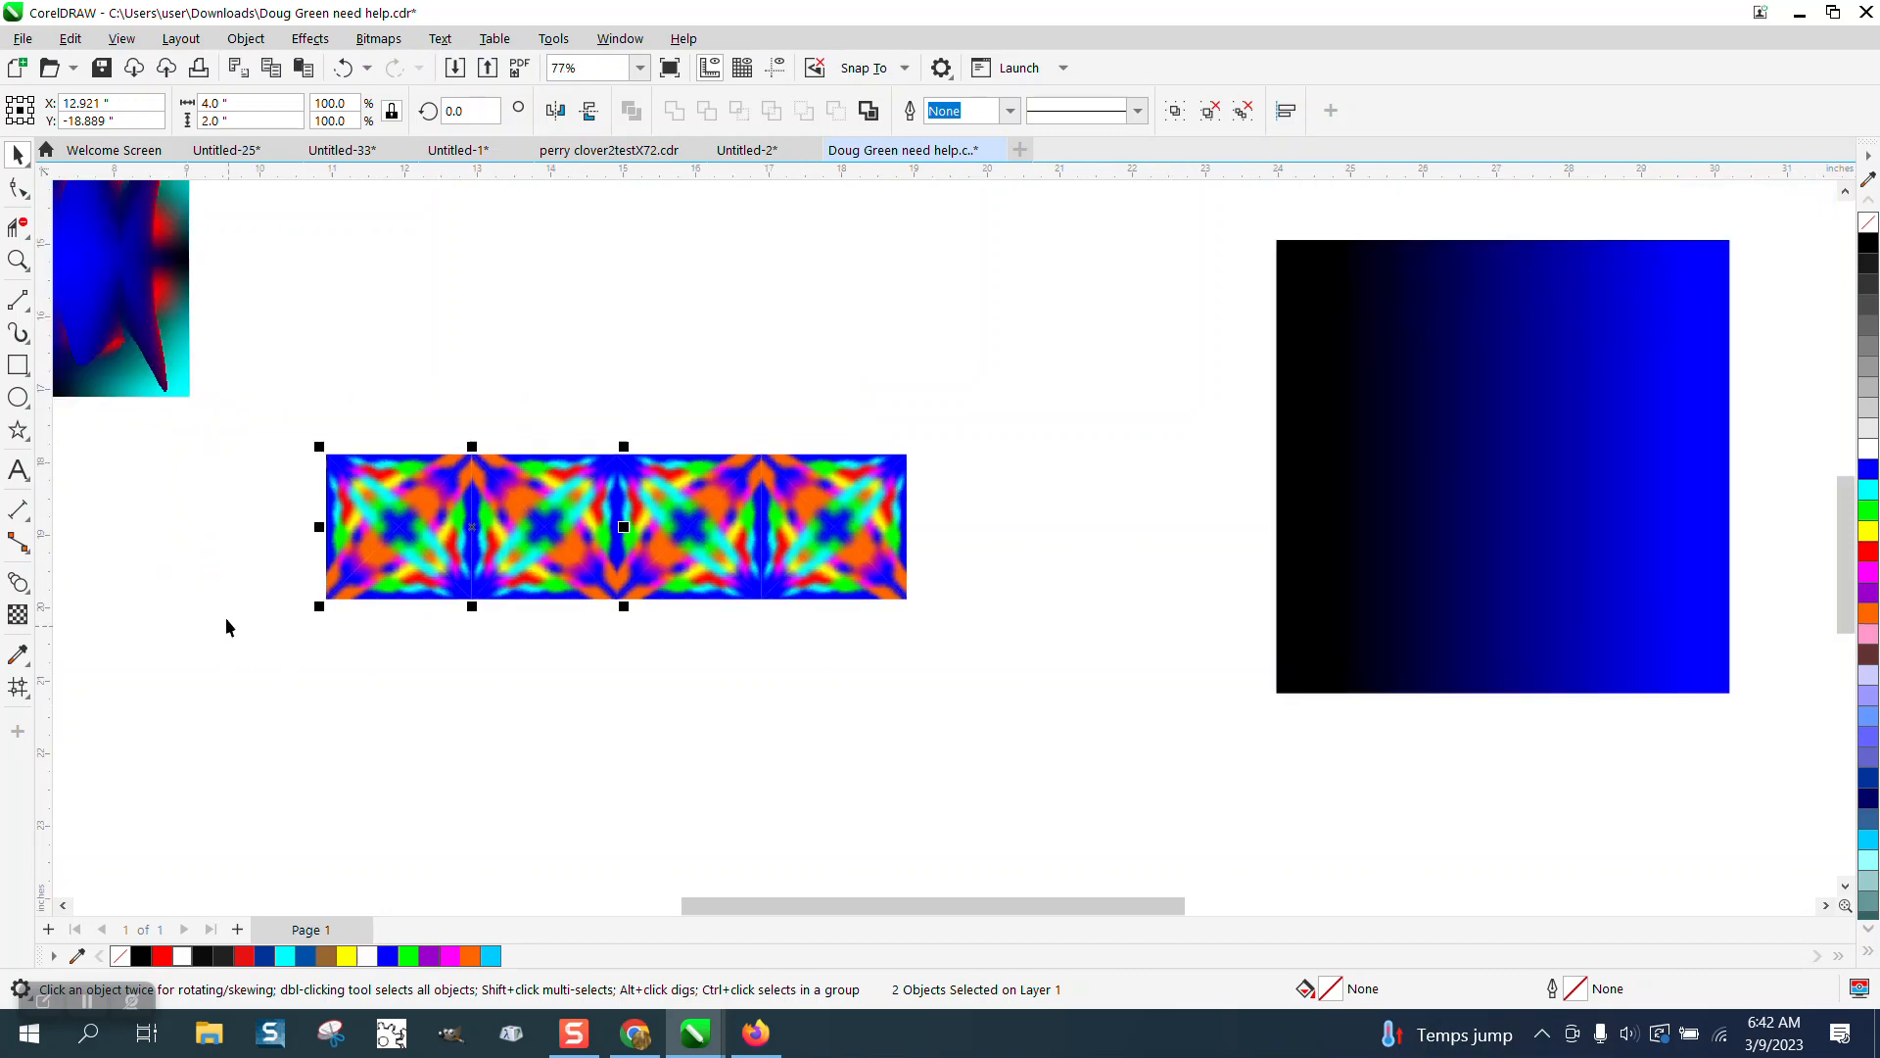
drag(277, 431, 1062, 677)
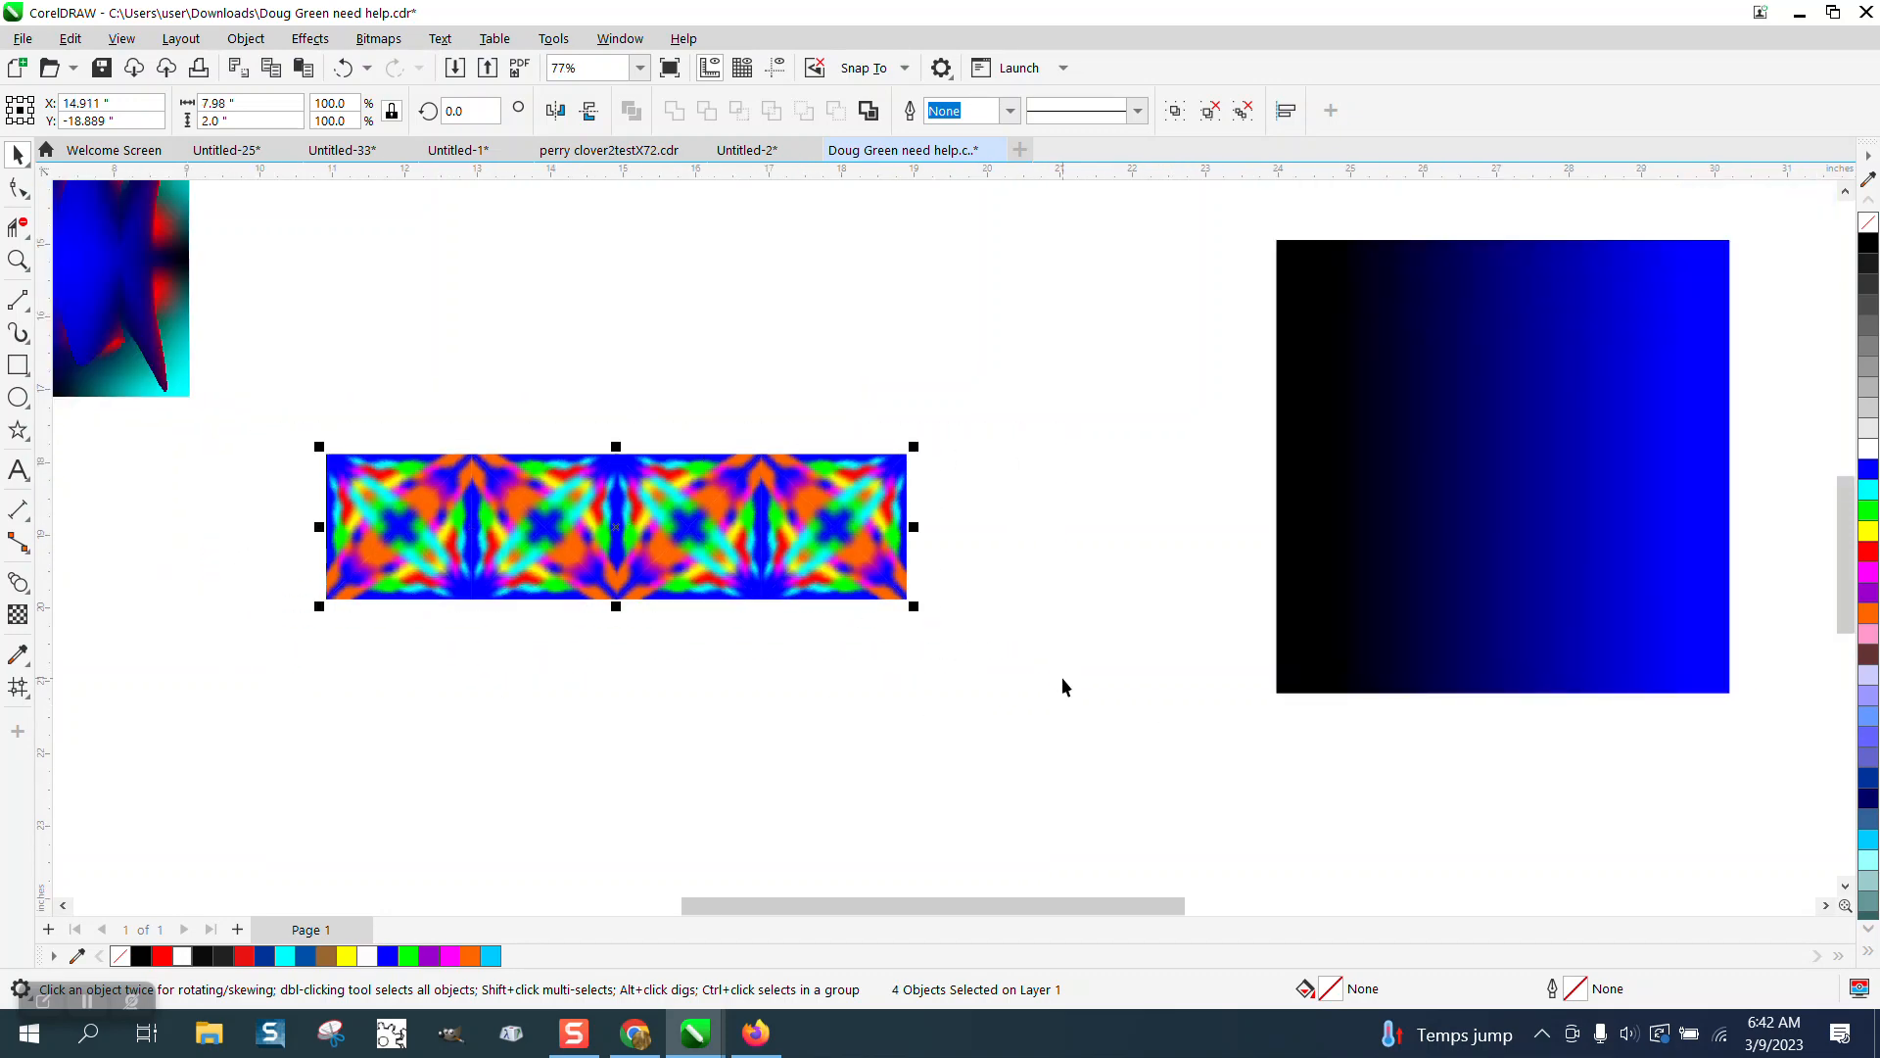
key(Left)
key(Left)
key(Left)
key(Left)
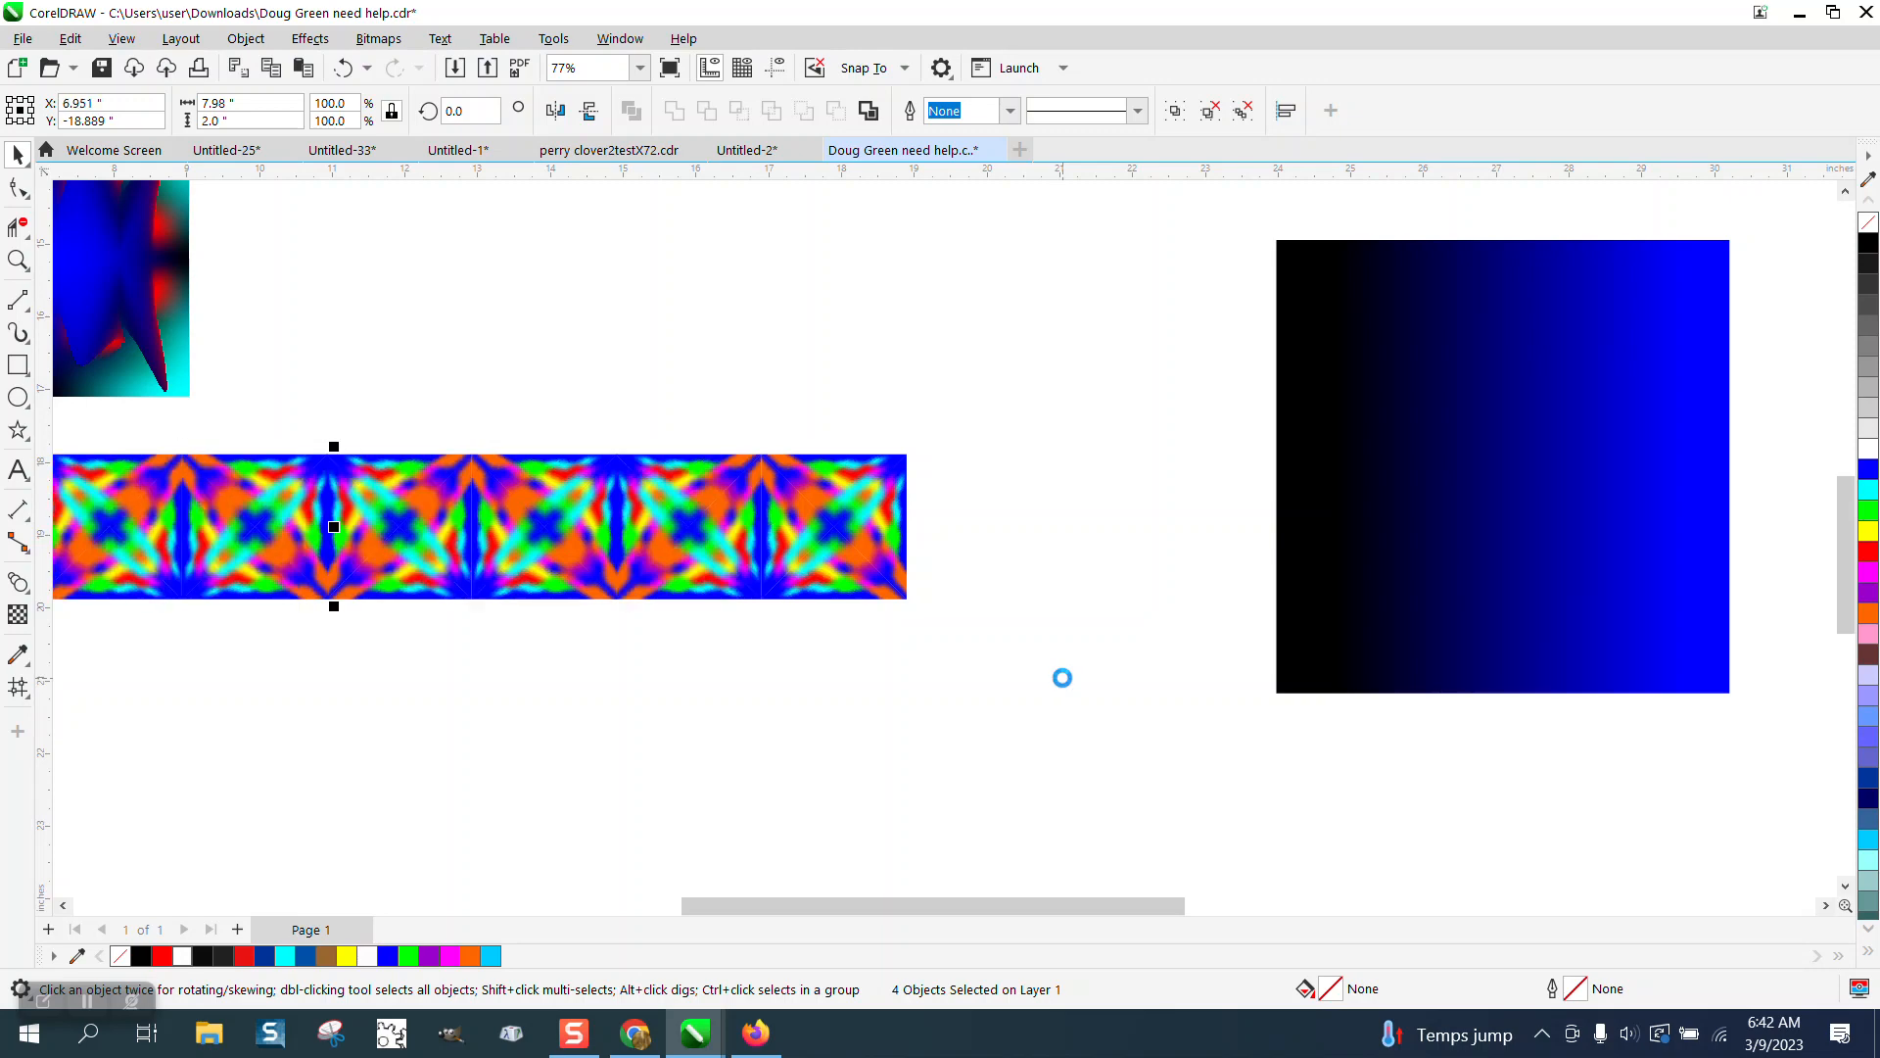
Select the row of eight and repeatedly duplicate and nudge it downward to build four rows.
scroll(1065, 685, down, 1)
scroll(1020, 712, down, 1)
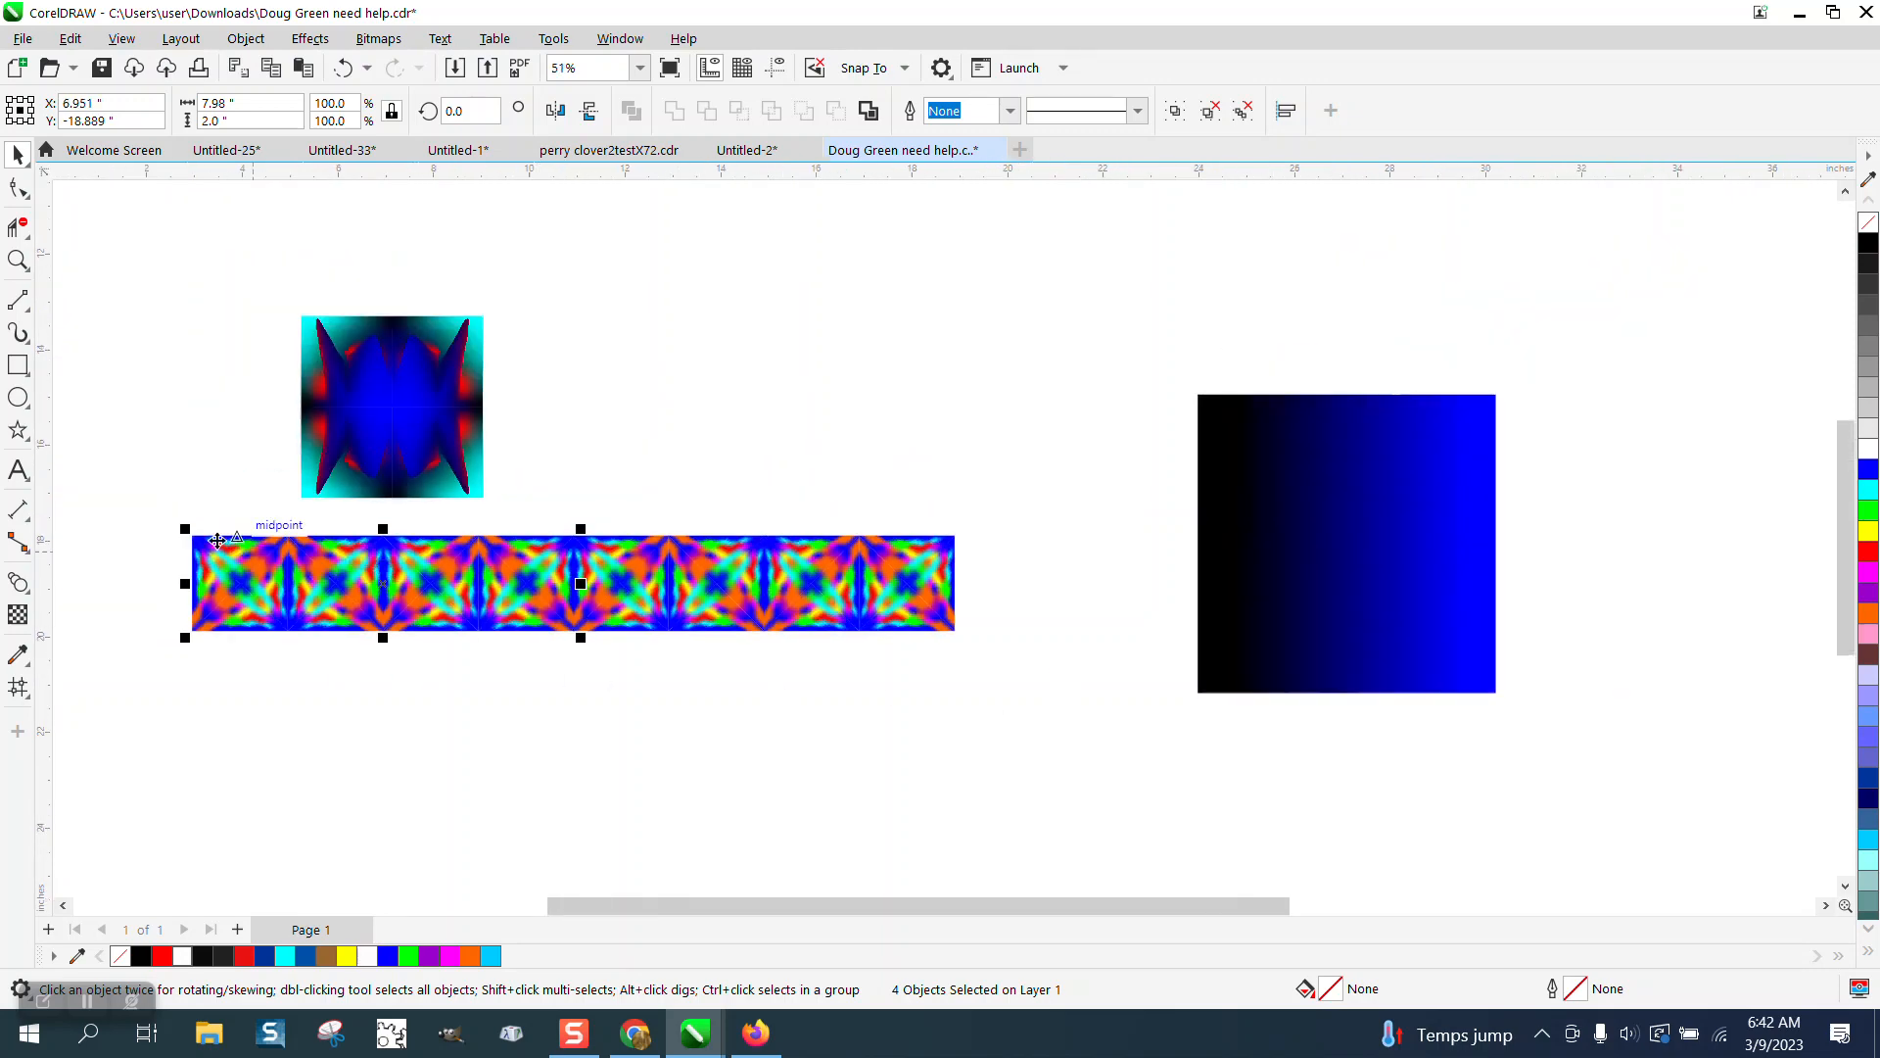
drag(171, 507, 1029, 692)
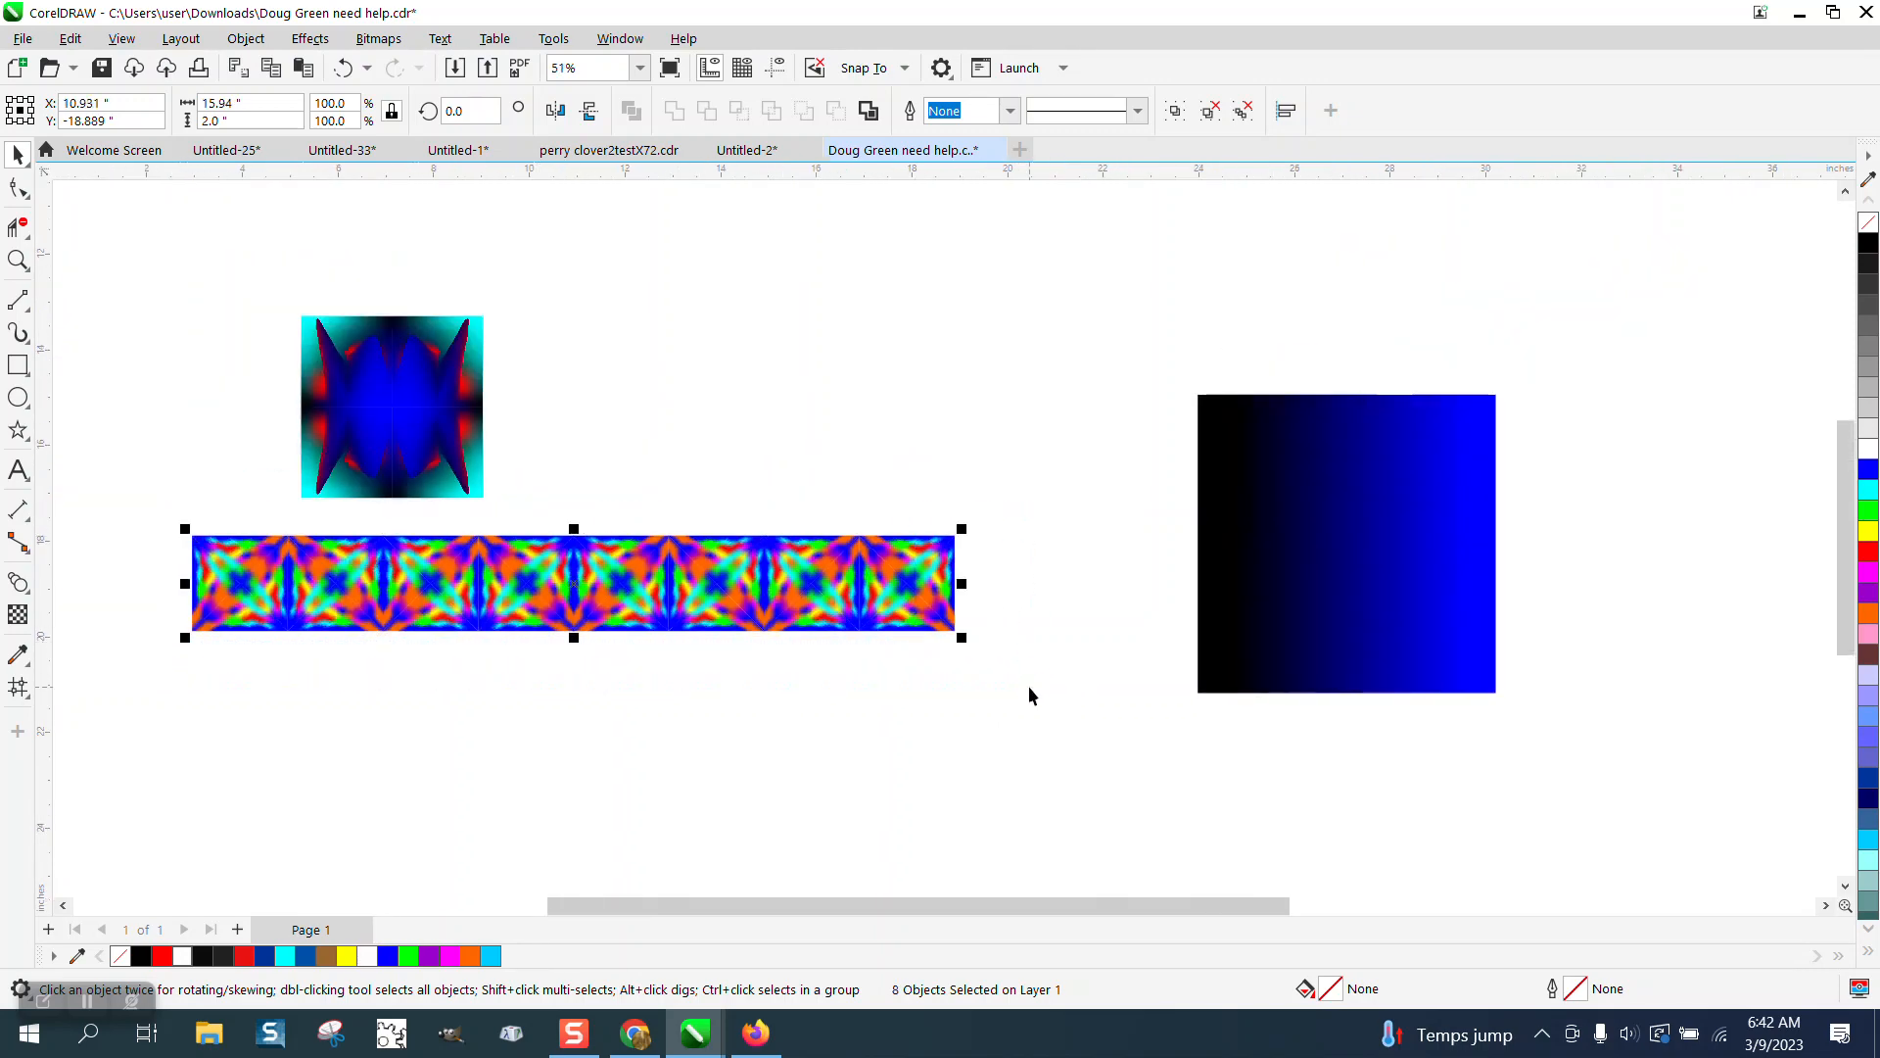
key(KP_Add)
key(Down)
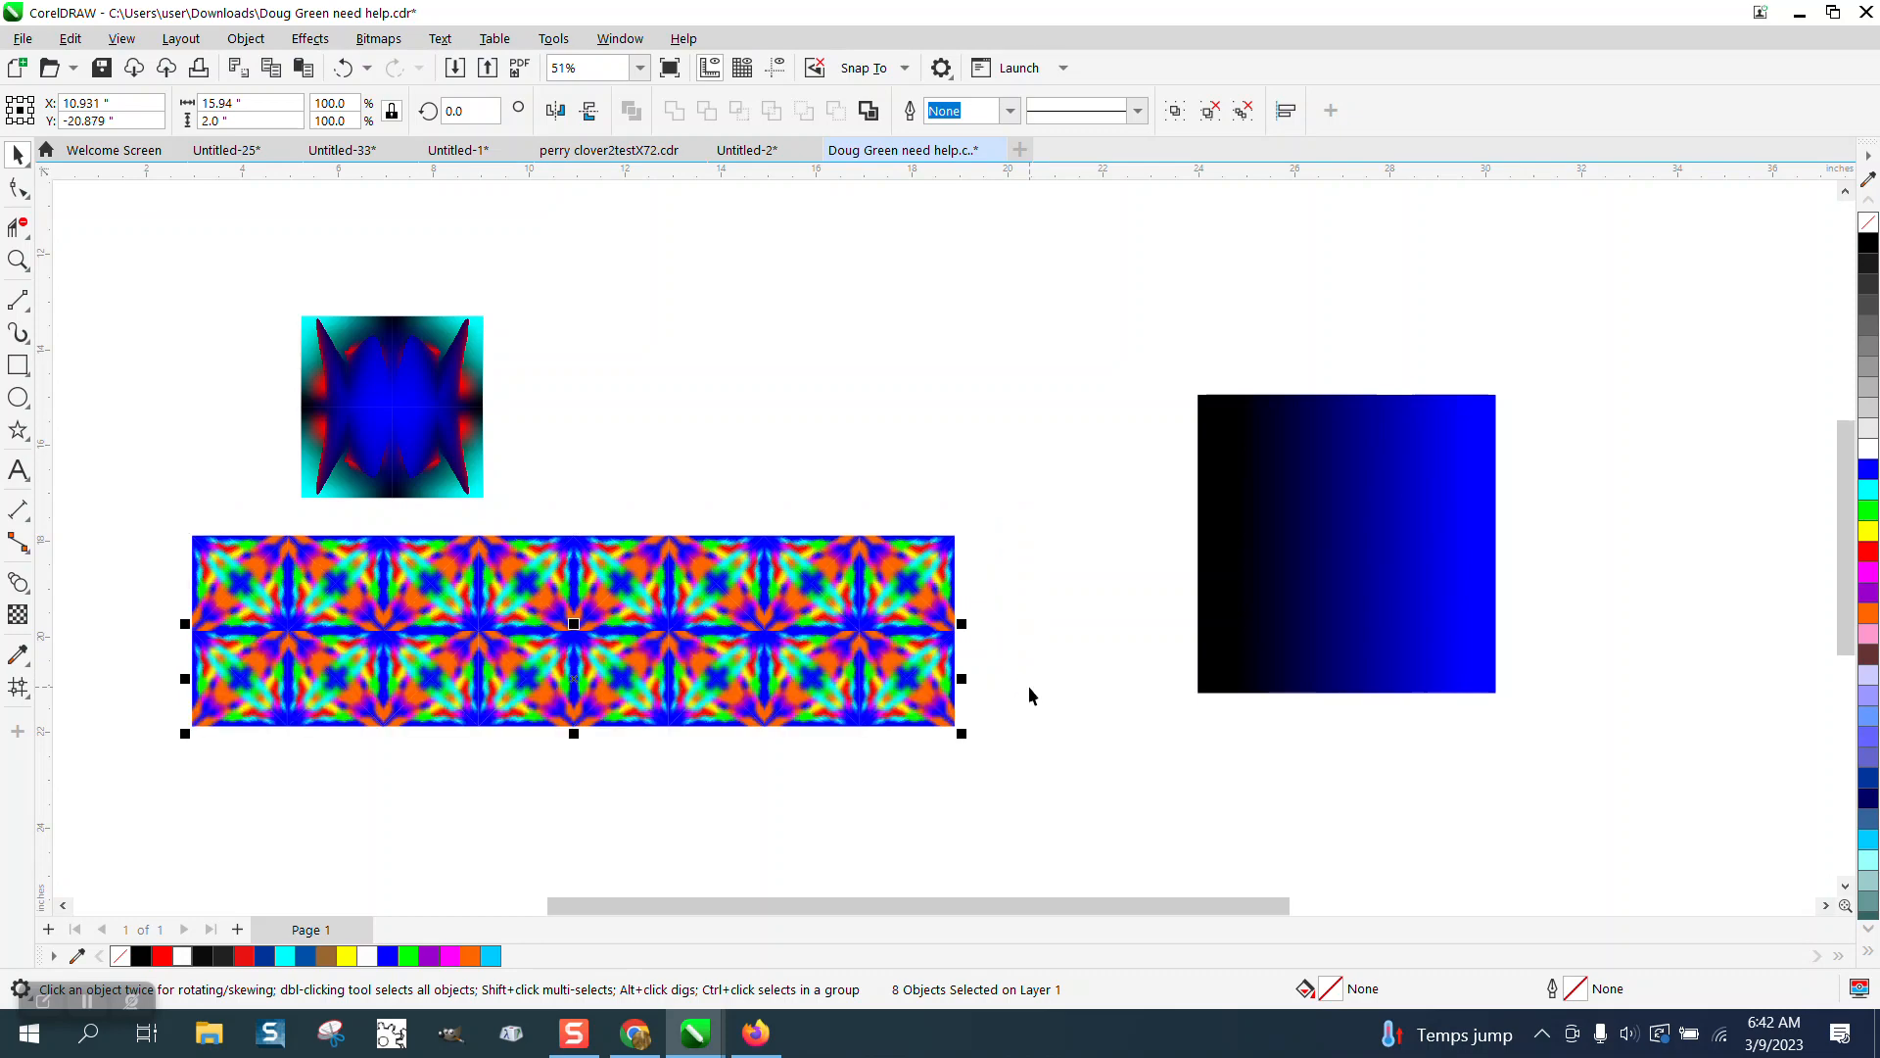
key(KP_Add)
key(Down)
key(KP_Add)
key(Down)
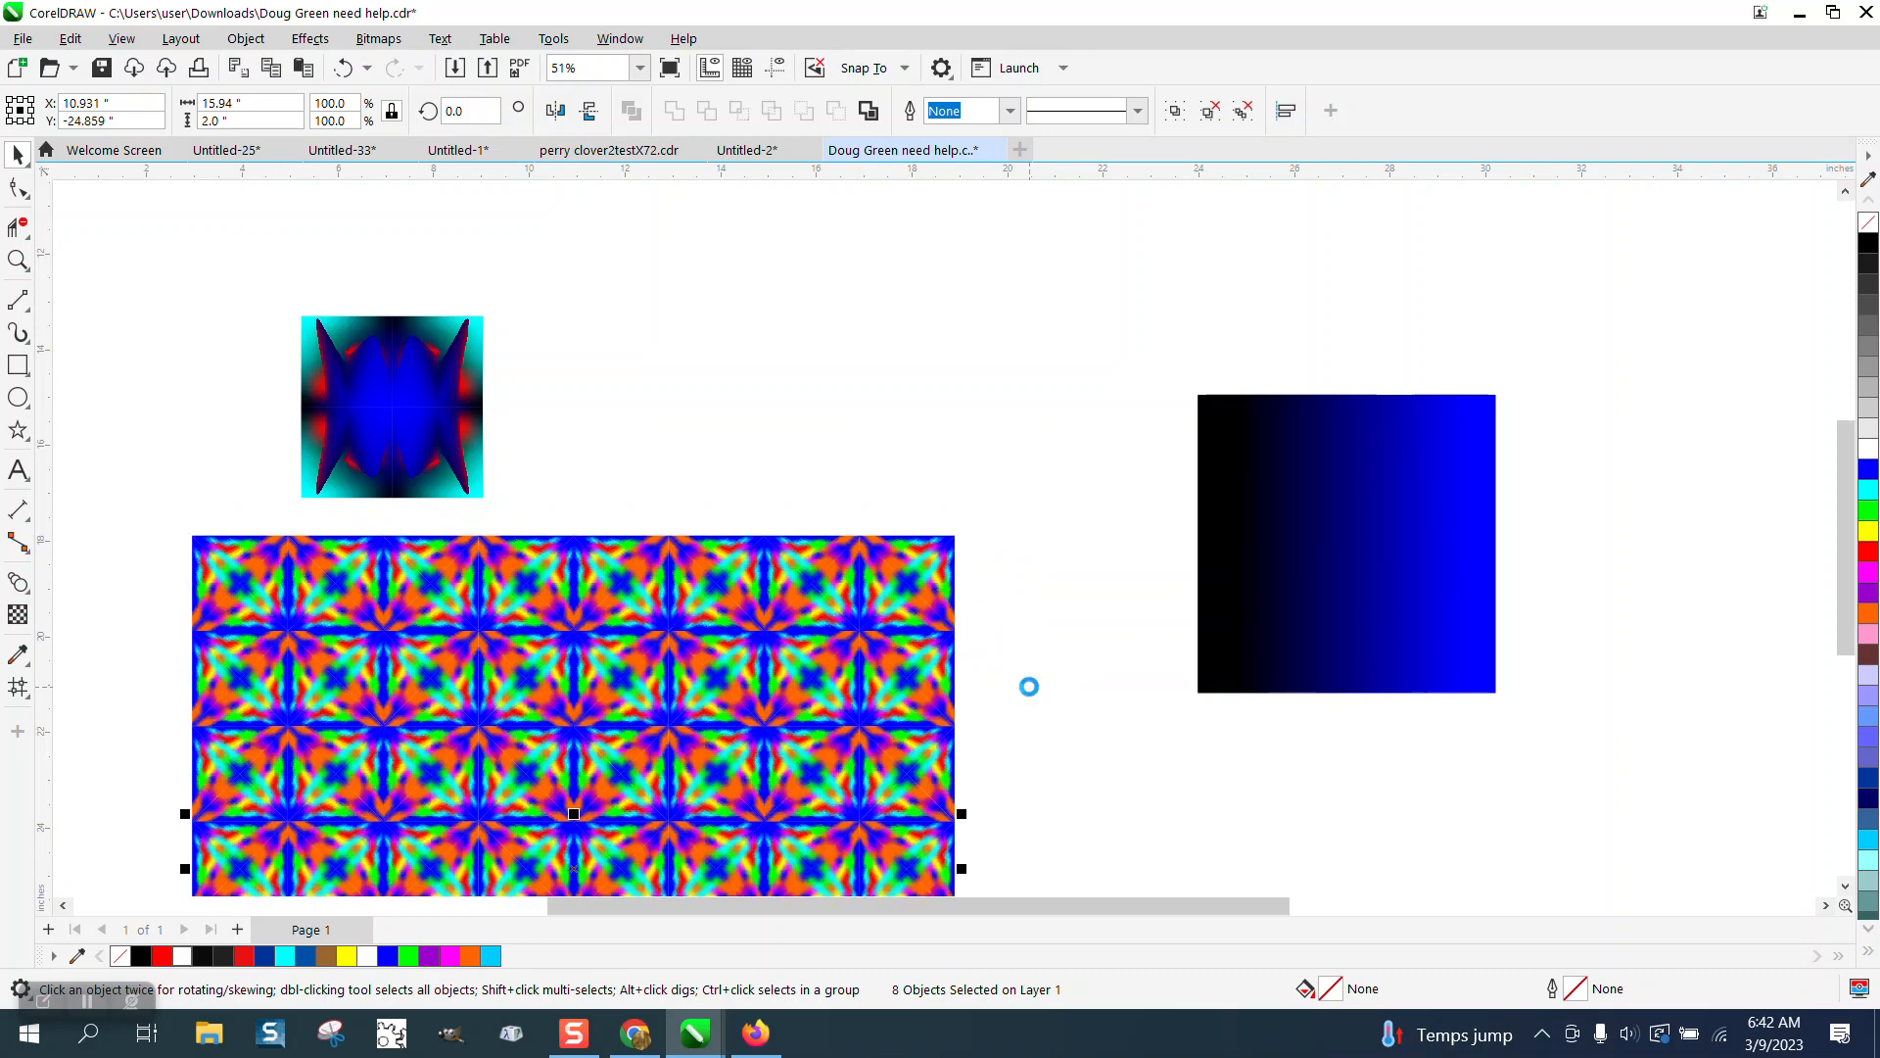
Select all four rows and repeat the duplicate-and-nudge to extend the pattern to eight rows.
scroll(987, 607, down, 1)
click(1019, 543)
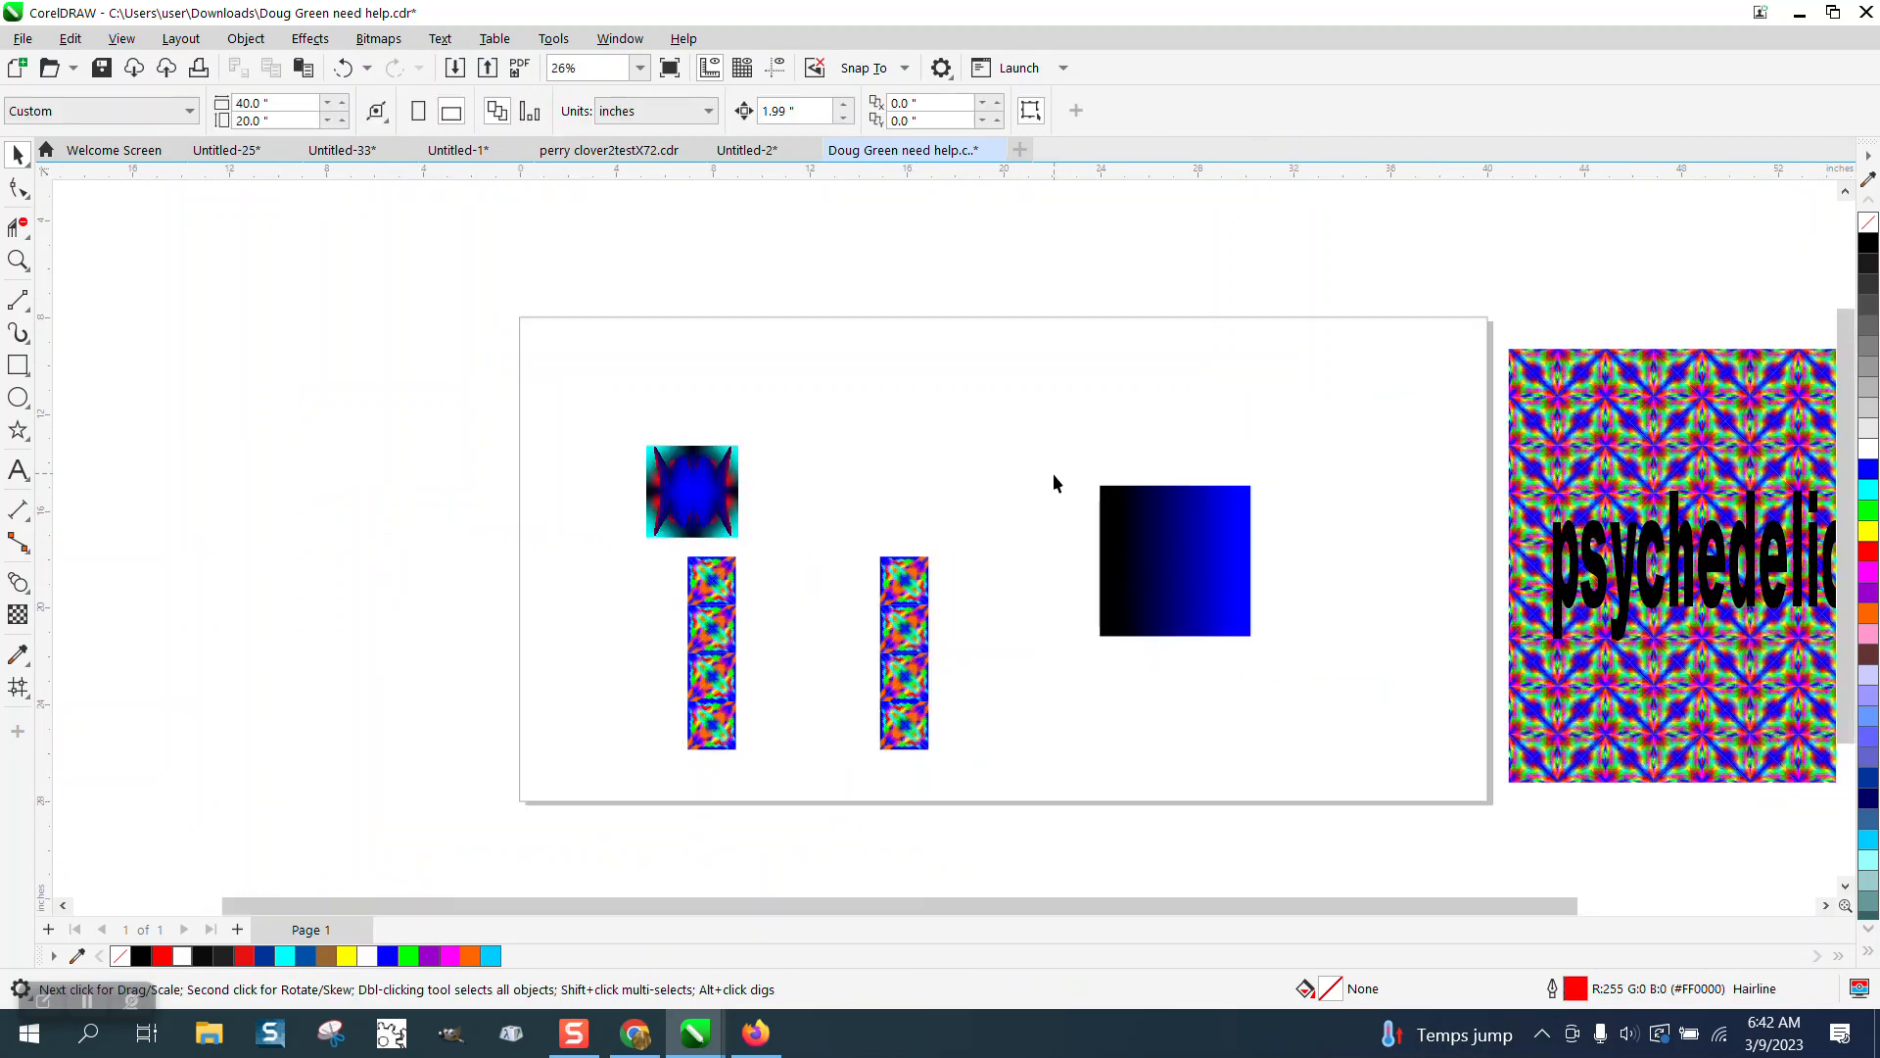
scroll(958, 555, down, 1)
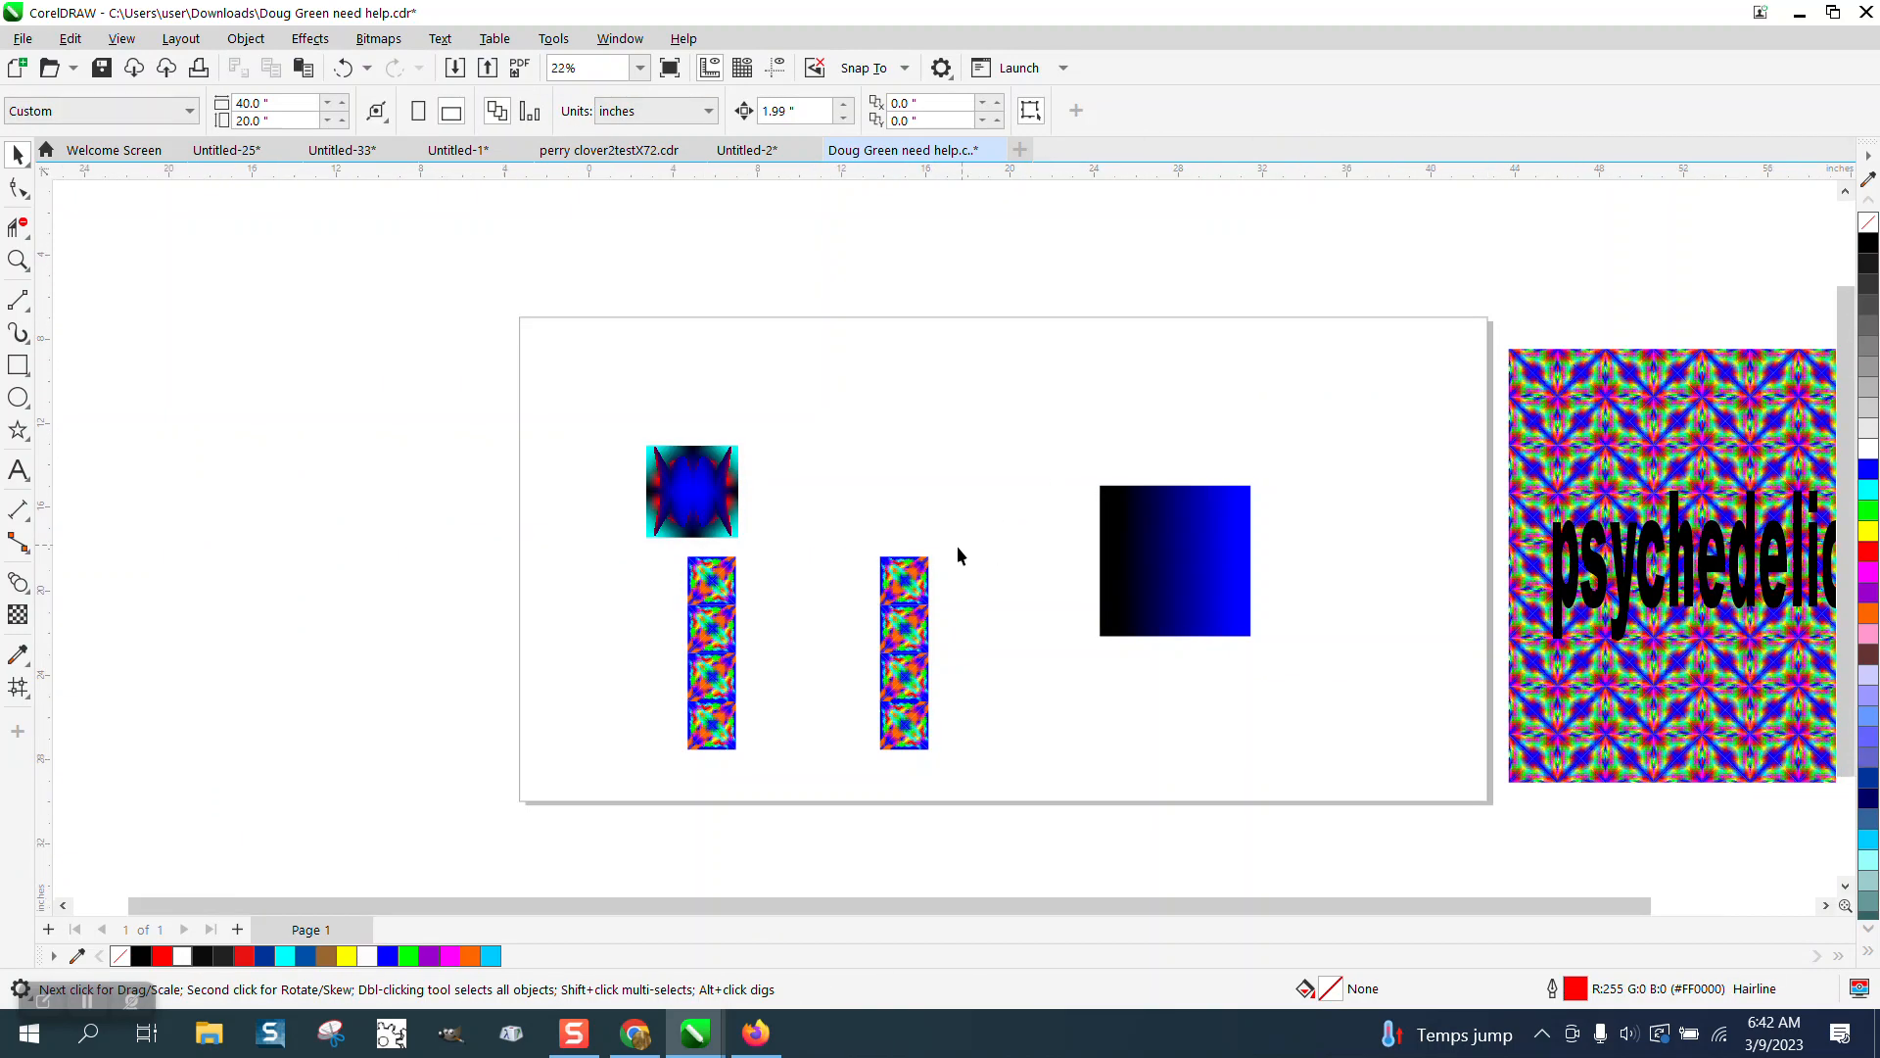
drag(642, 529, 1053, 734)
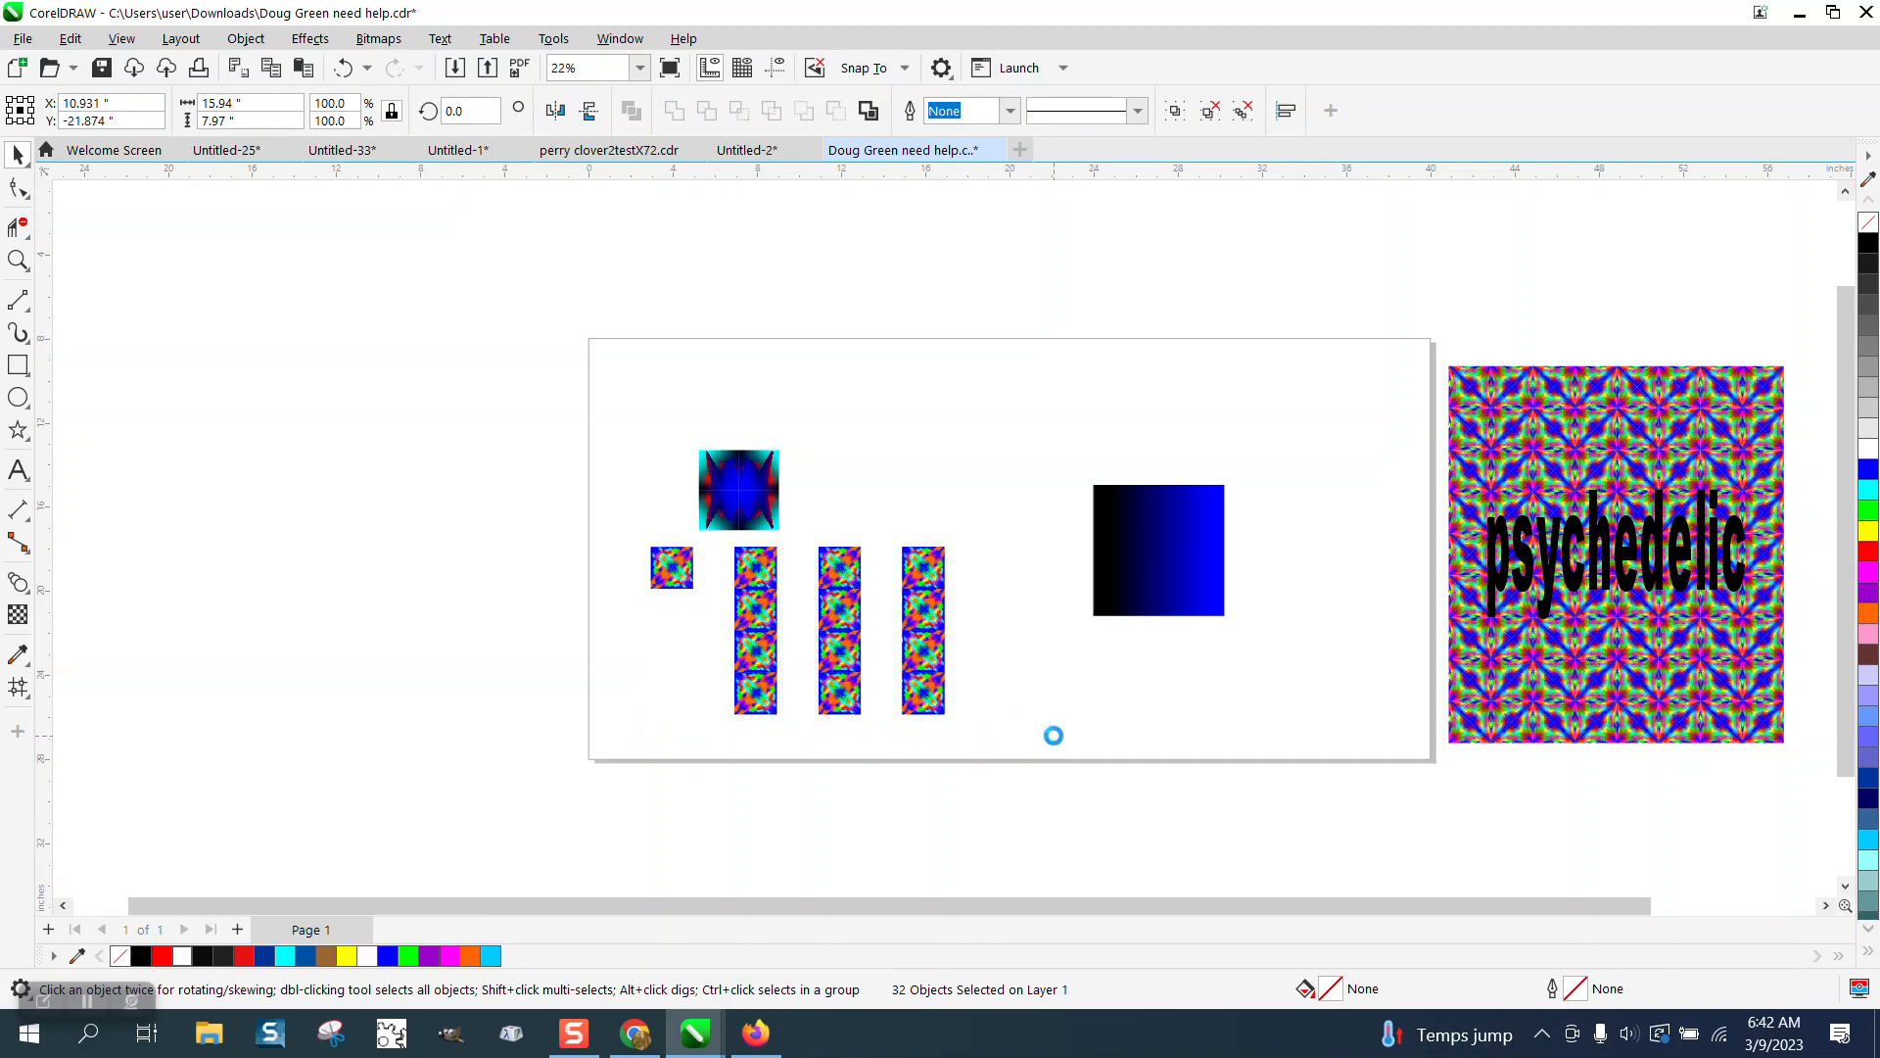
key(ctrl+r)
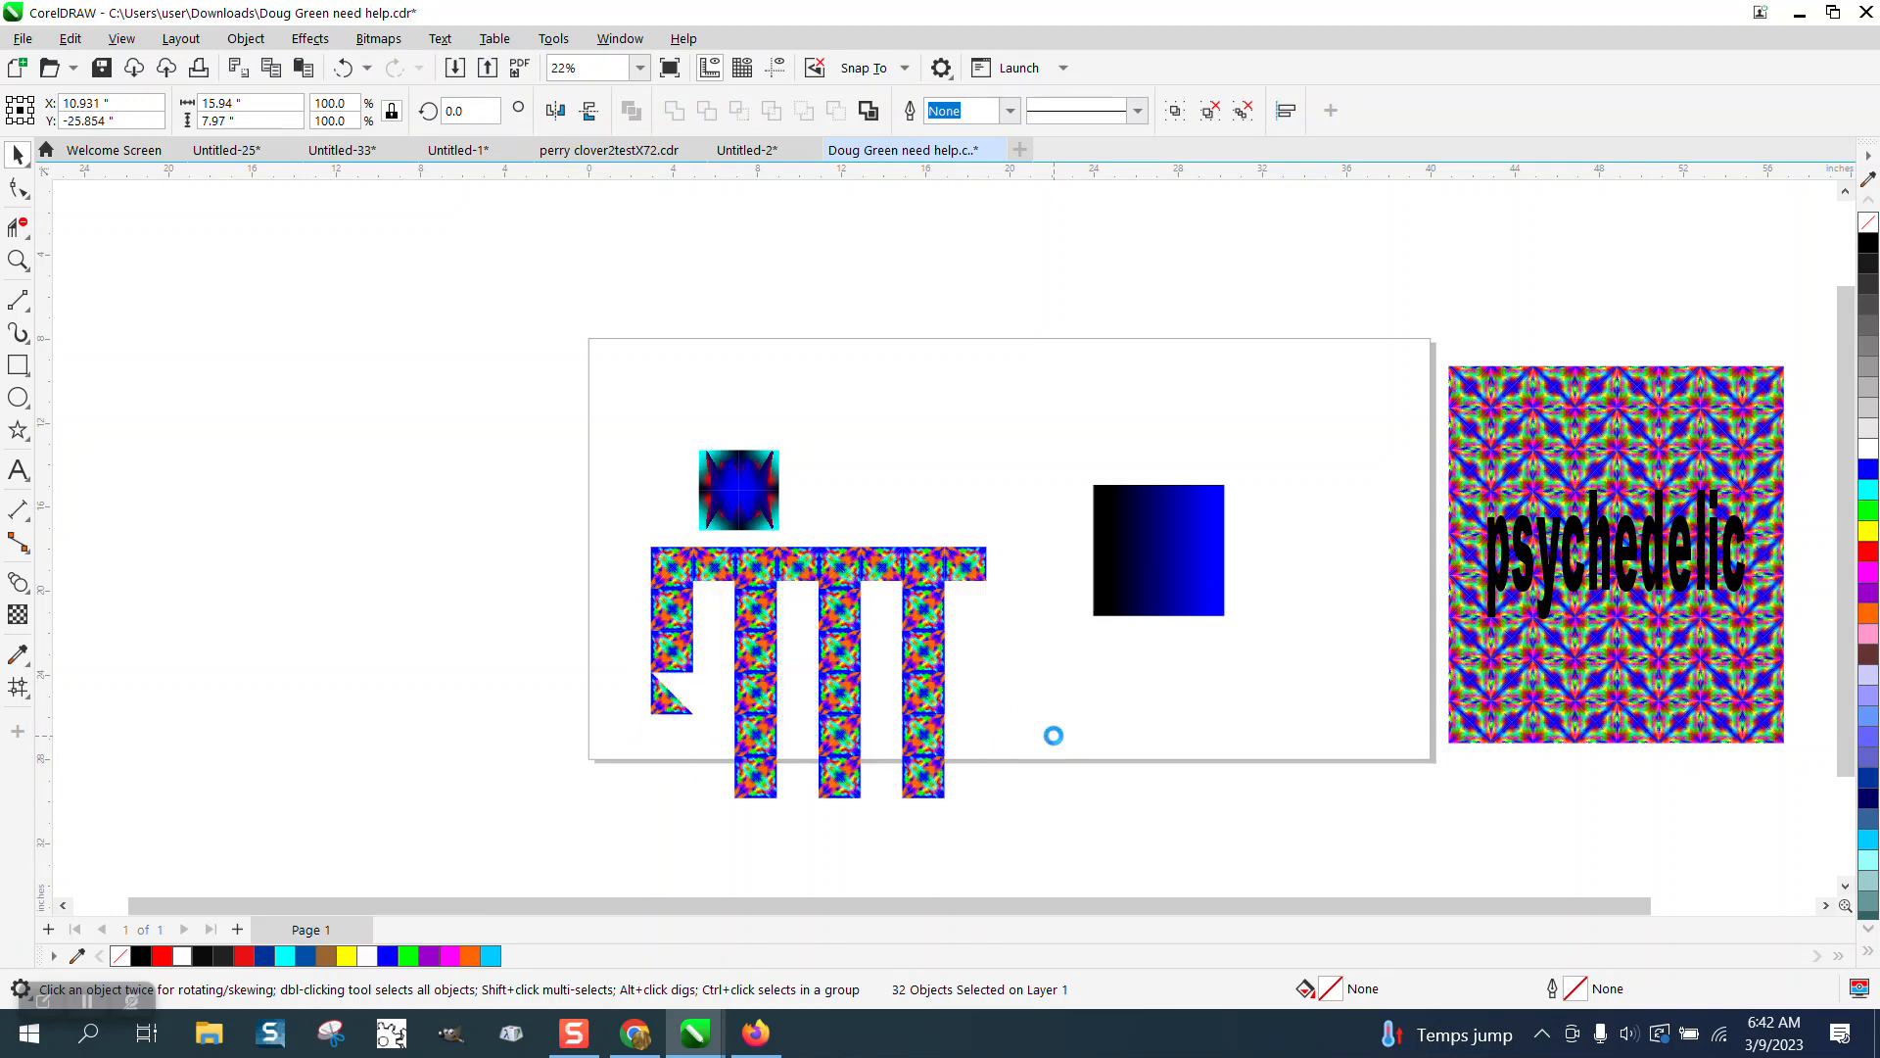
key(ctrl+r)
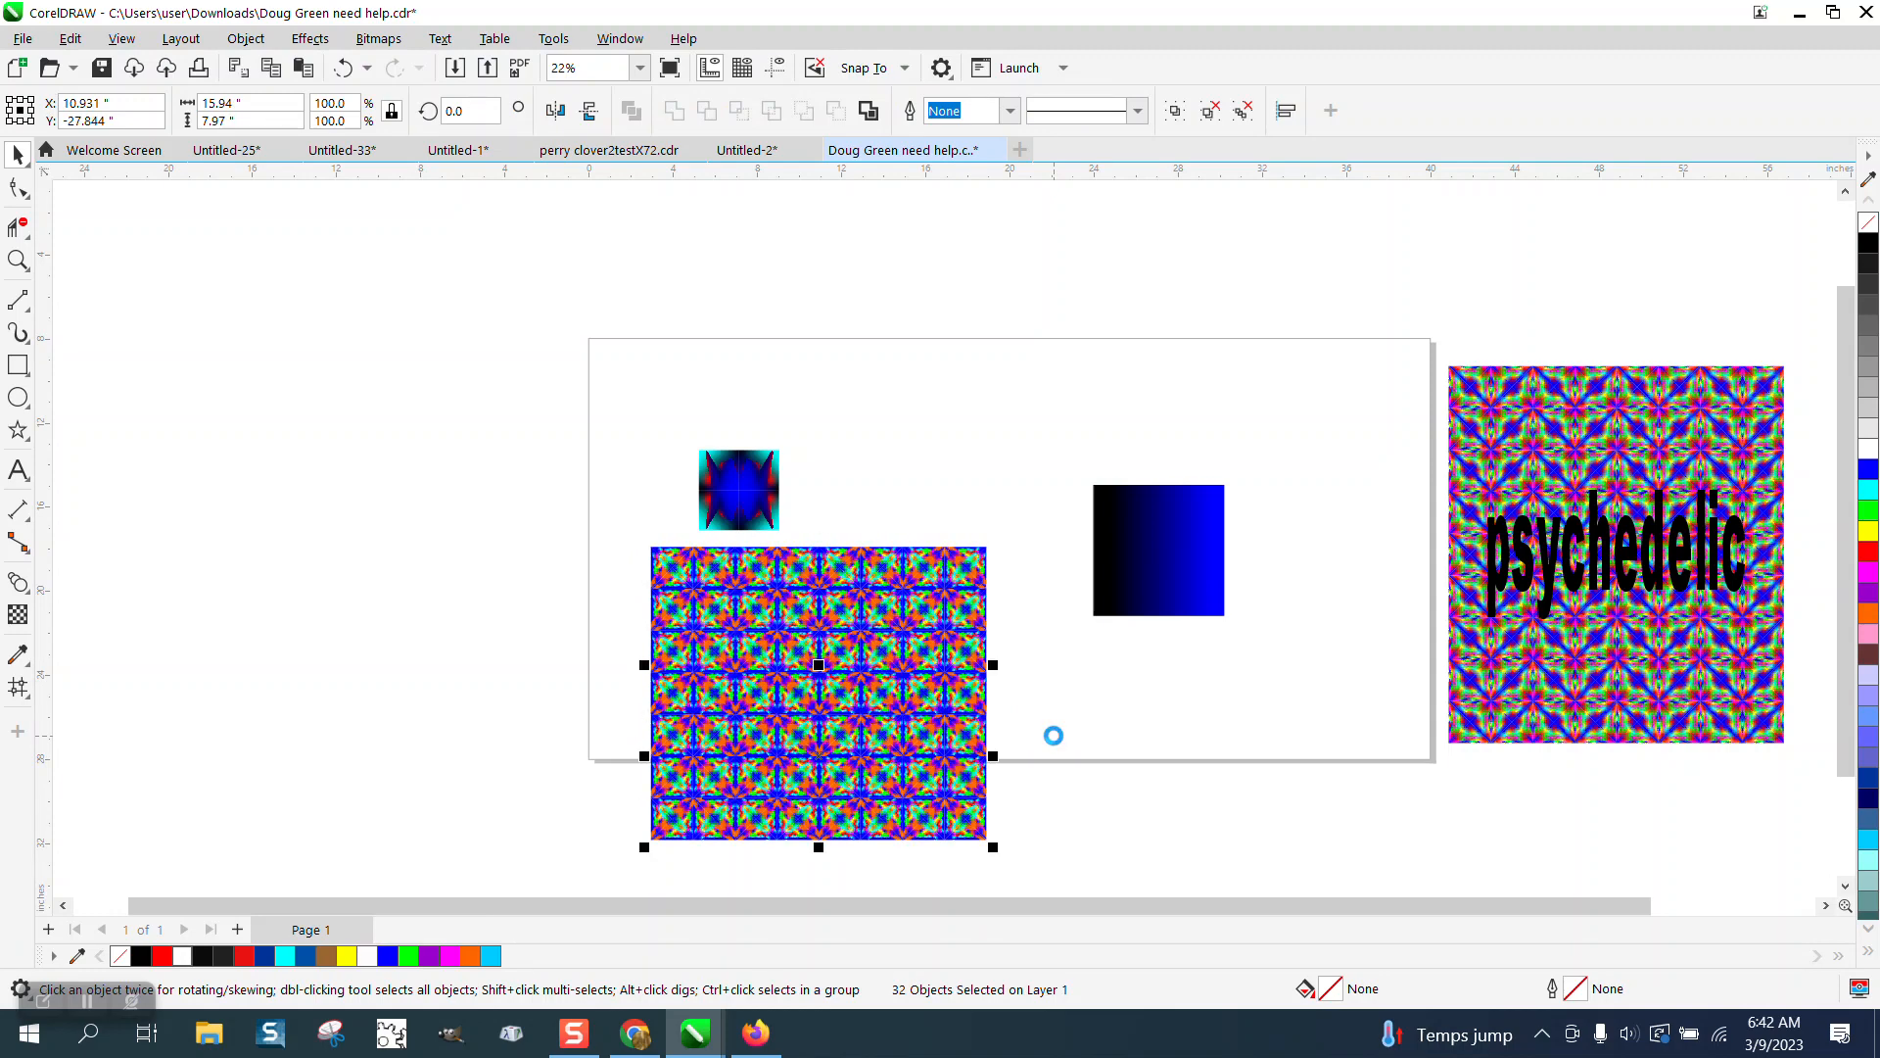
key(ctrl+r)
key(ctrl+r)
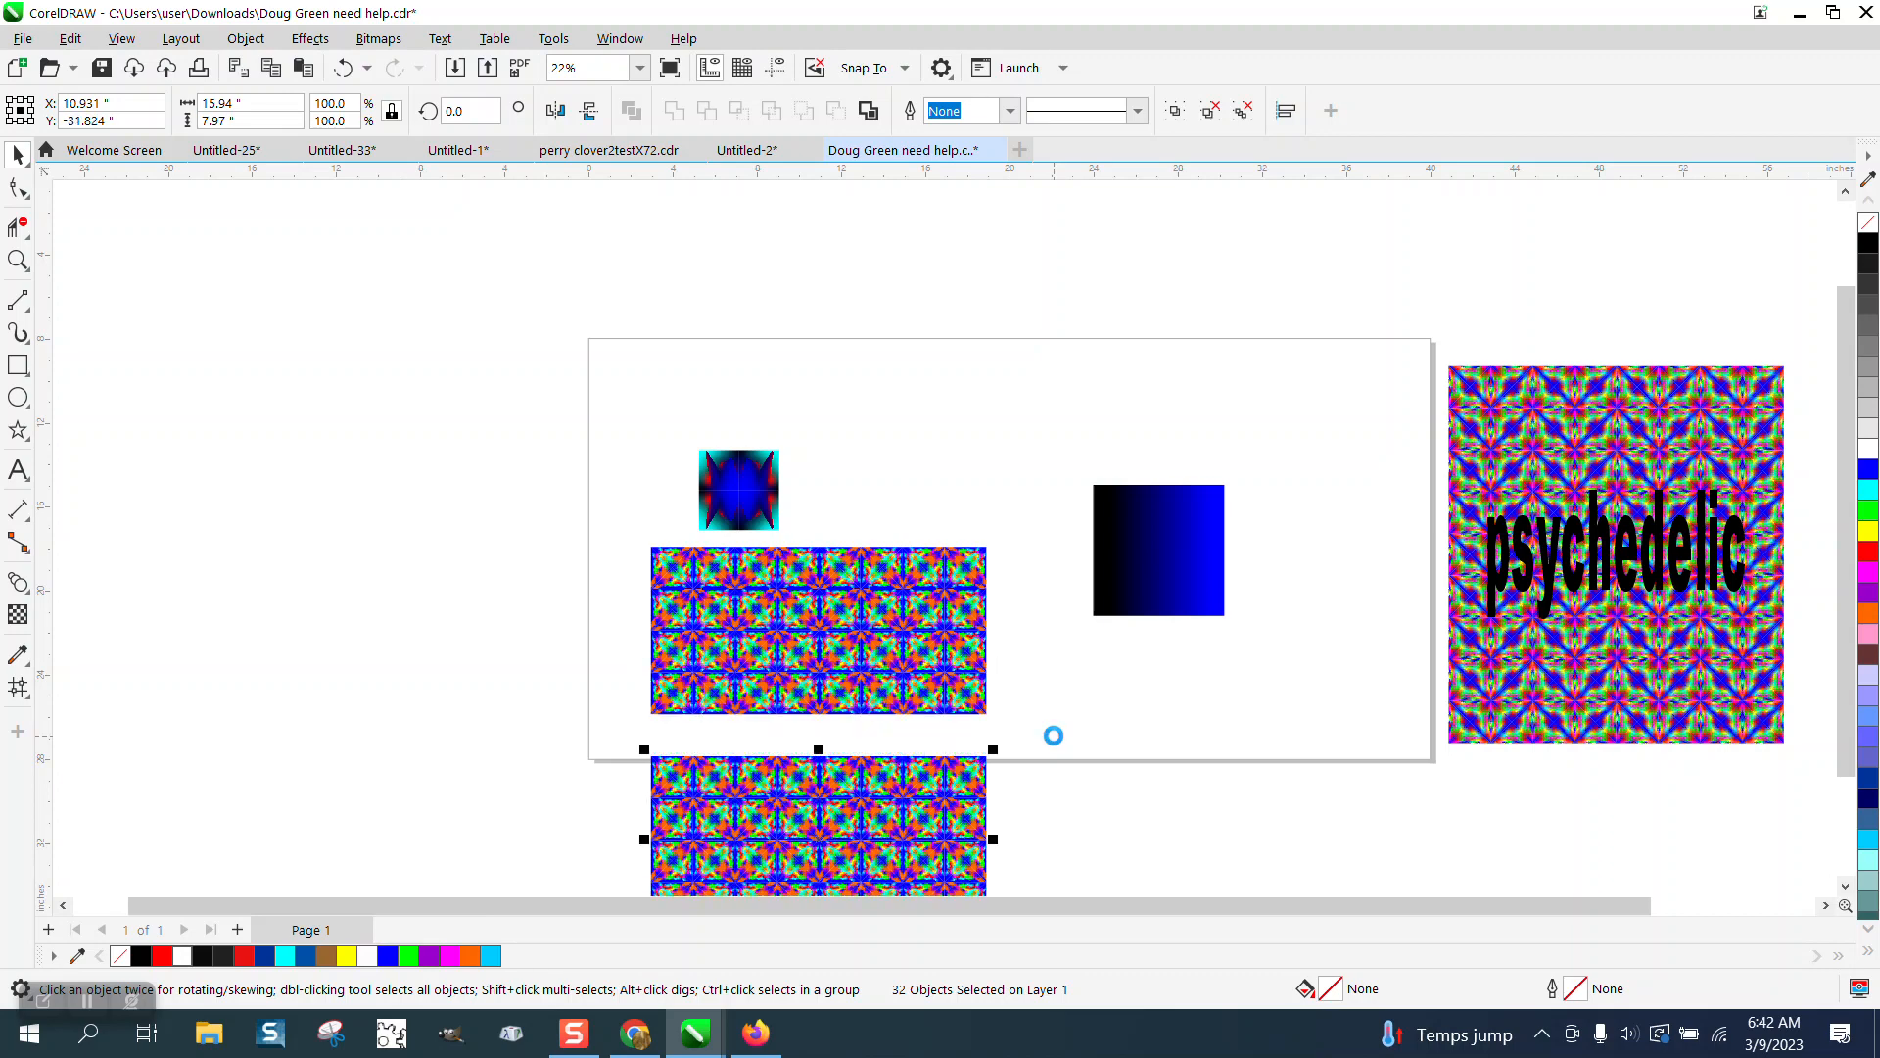
key(ctrl+z)
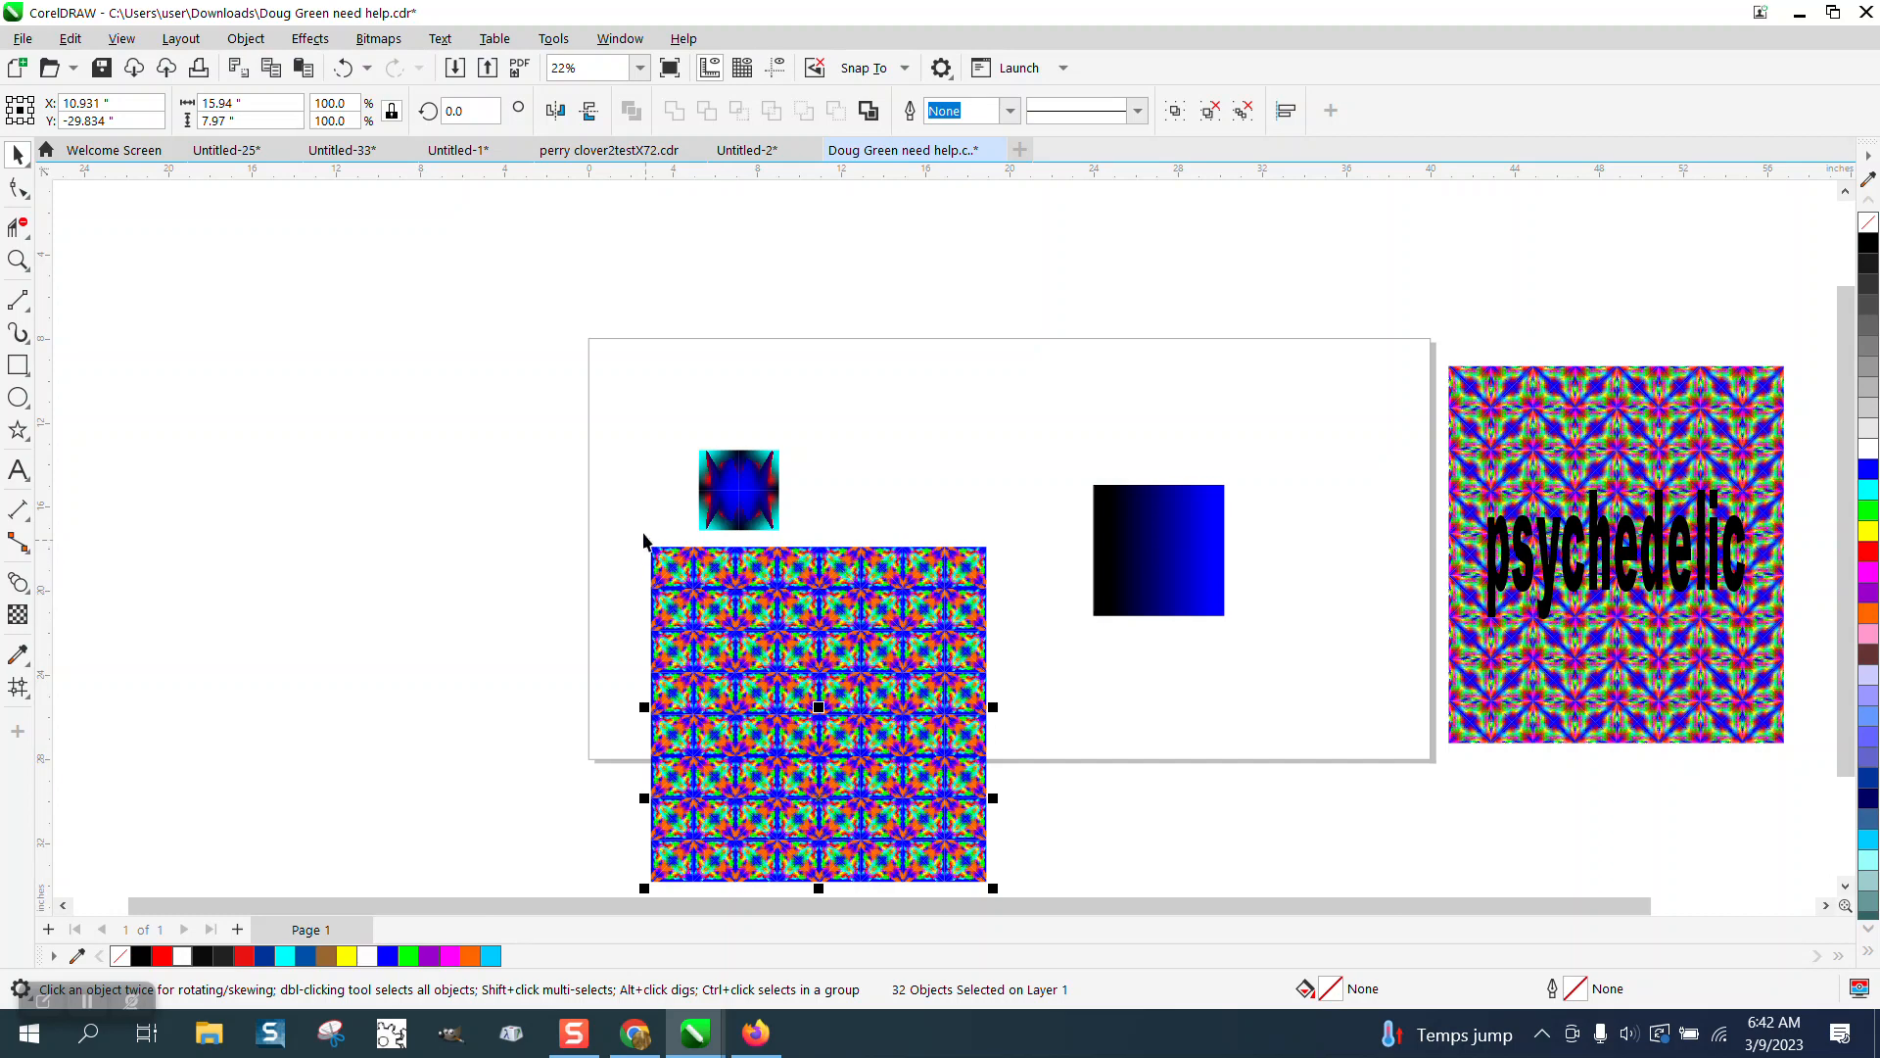
Group all 64 squares and scale the group down to about 8.97 inches square.
drag(644, 539, 1048, 858)
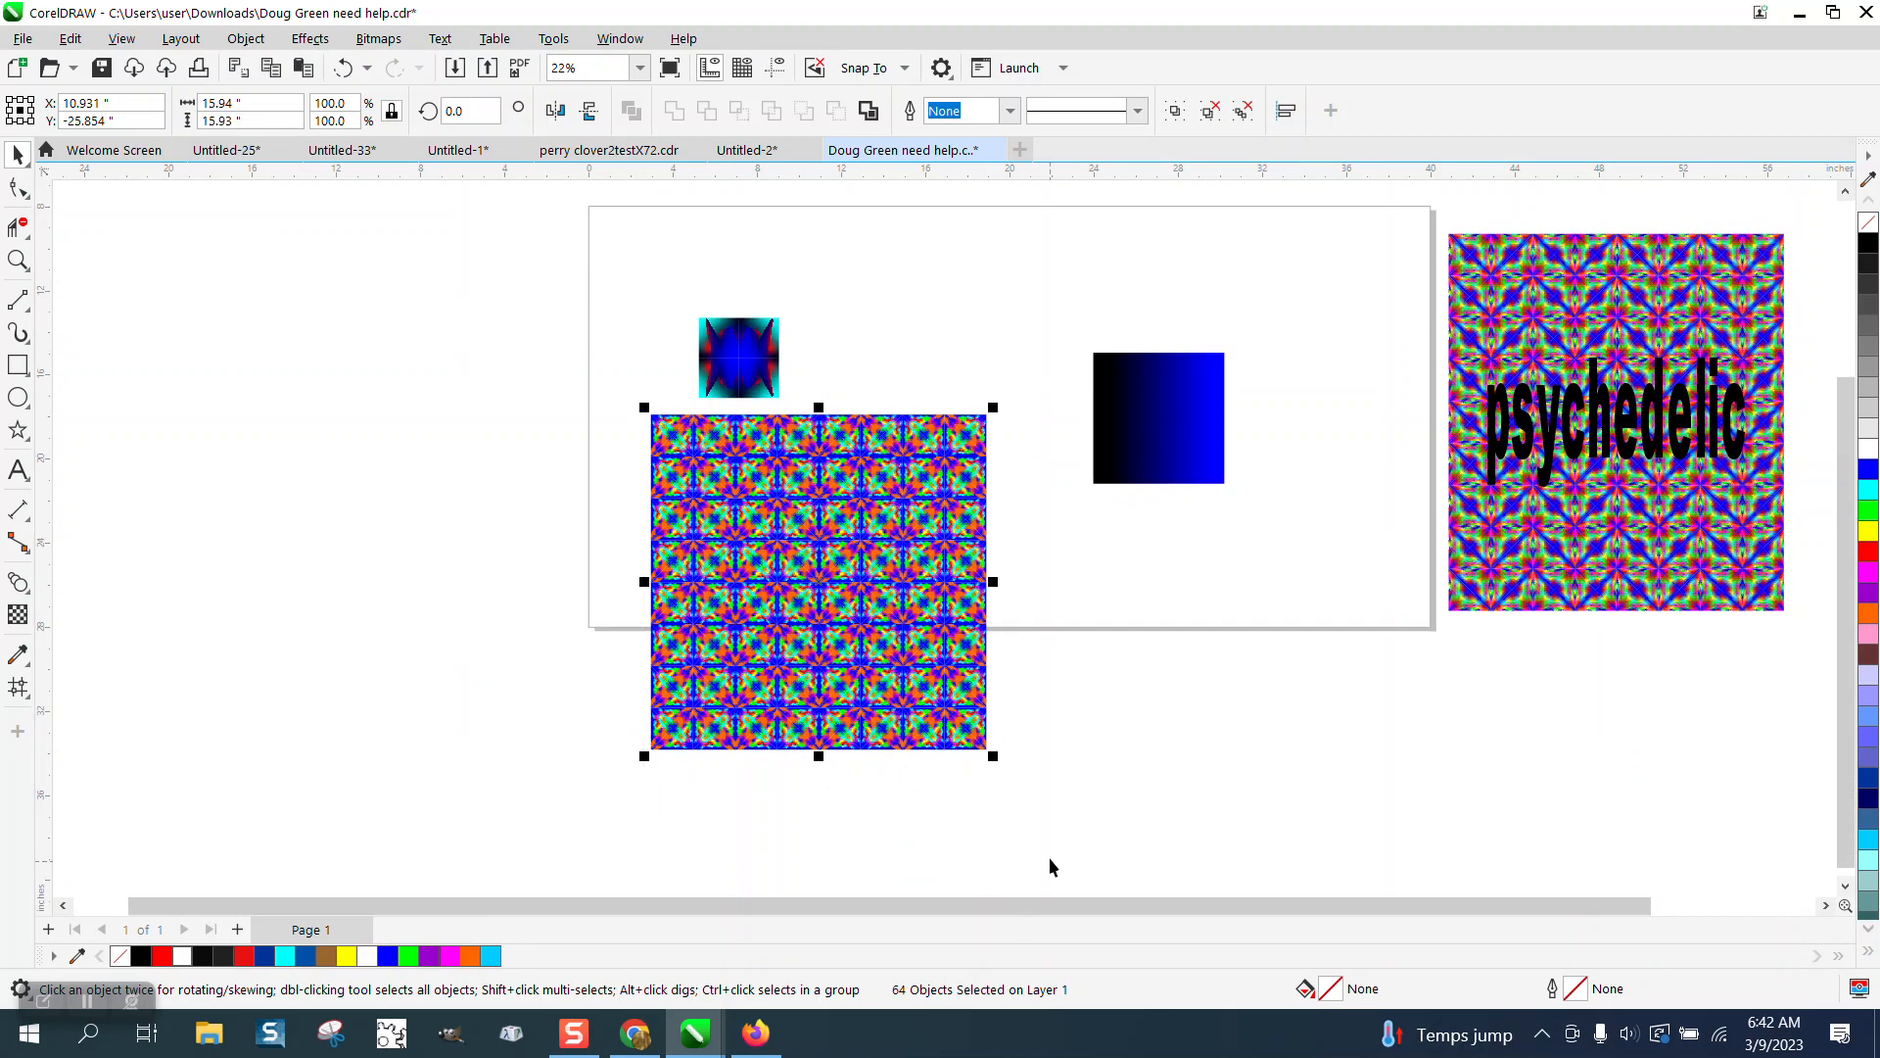
key(ctrl+g)
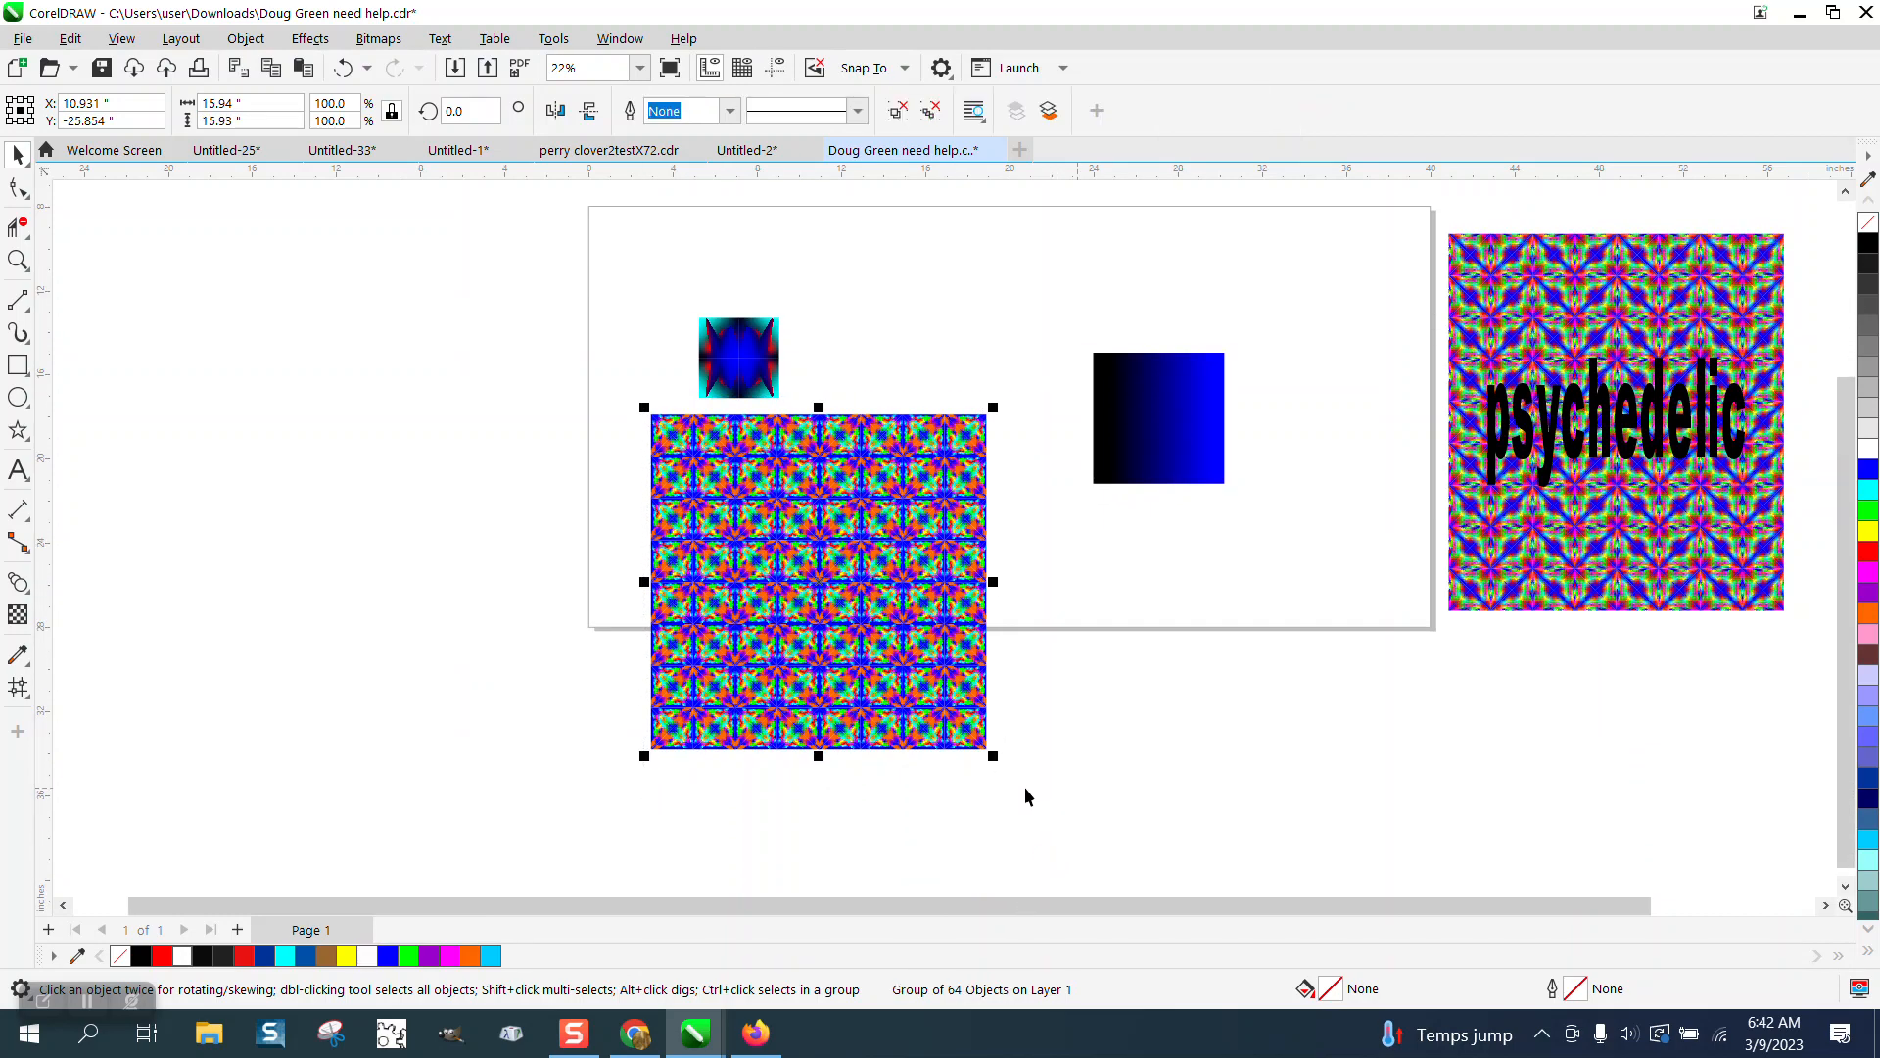
drag(996, 759, 850, 613)
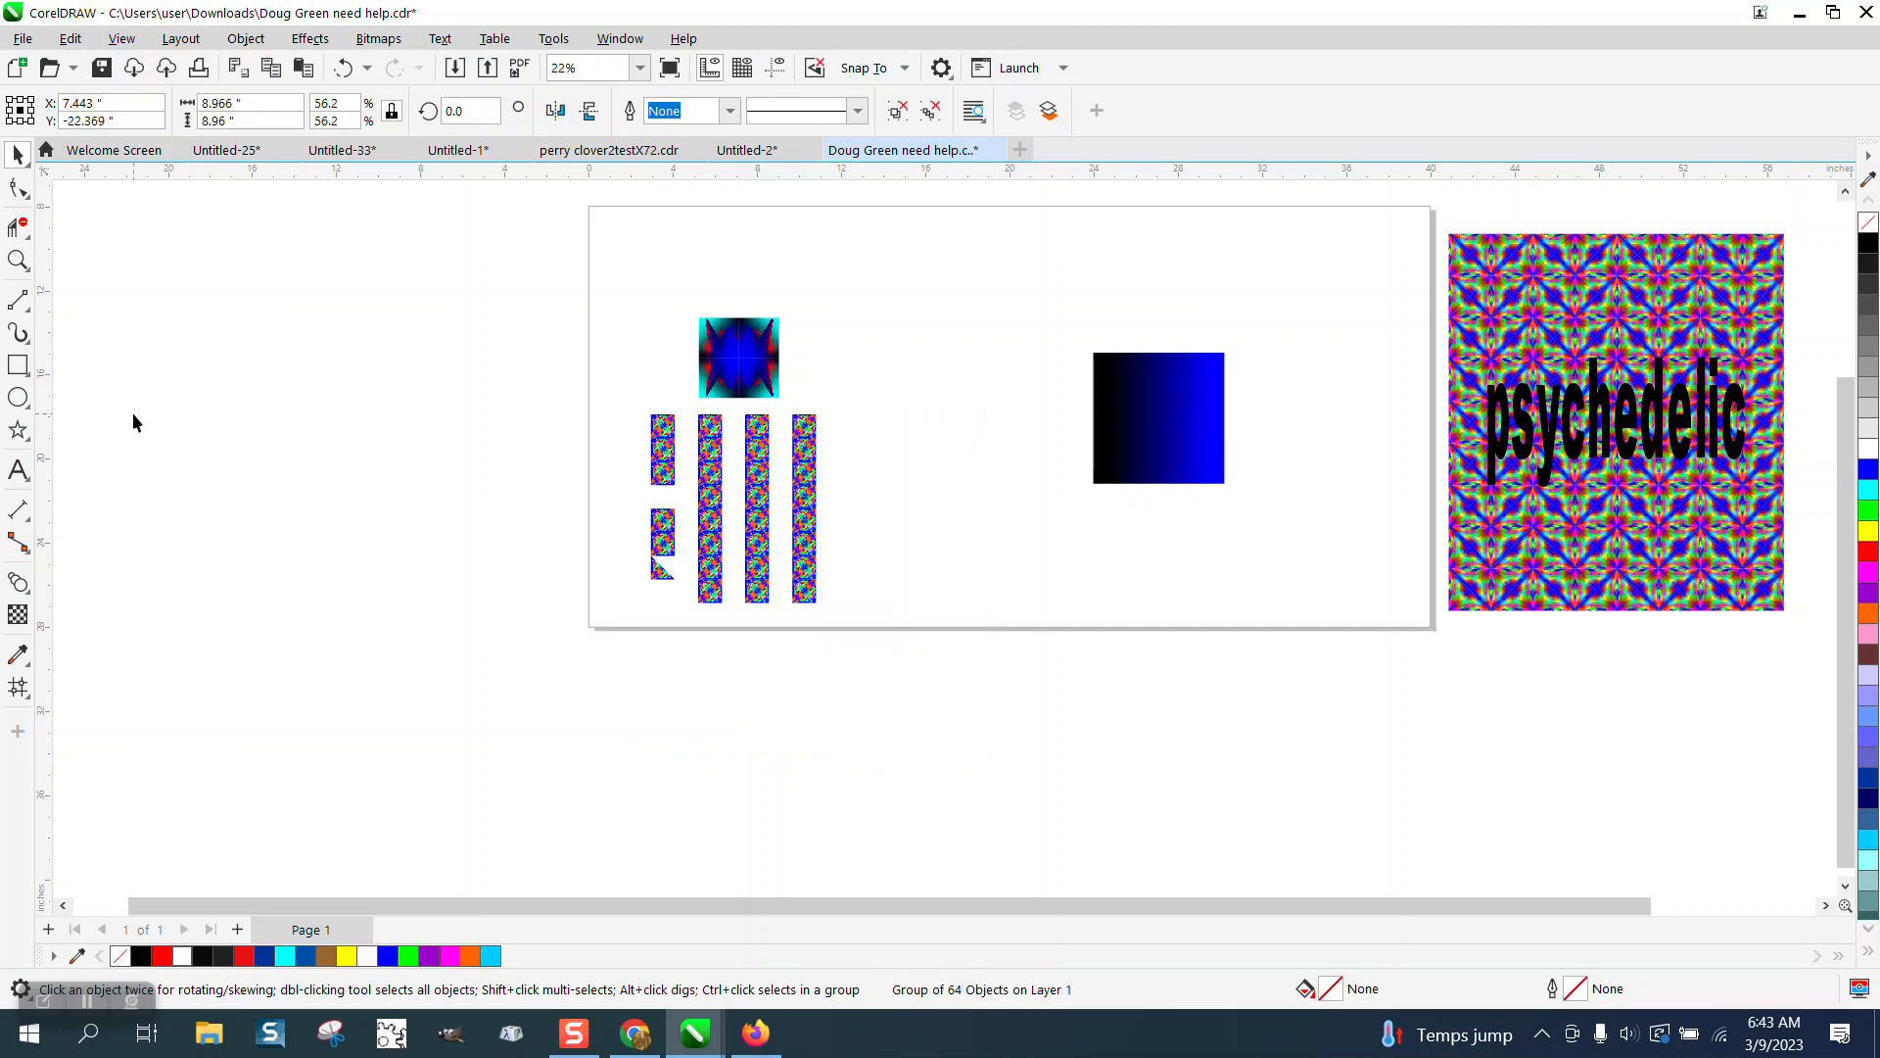
Zoom in to inspect the tiled pattern's seams and compare it with the psychedelic sample.
click(17, 260)
drag(691, 478, 838, 541)
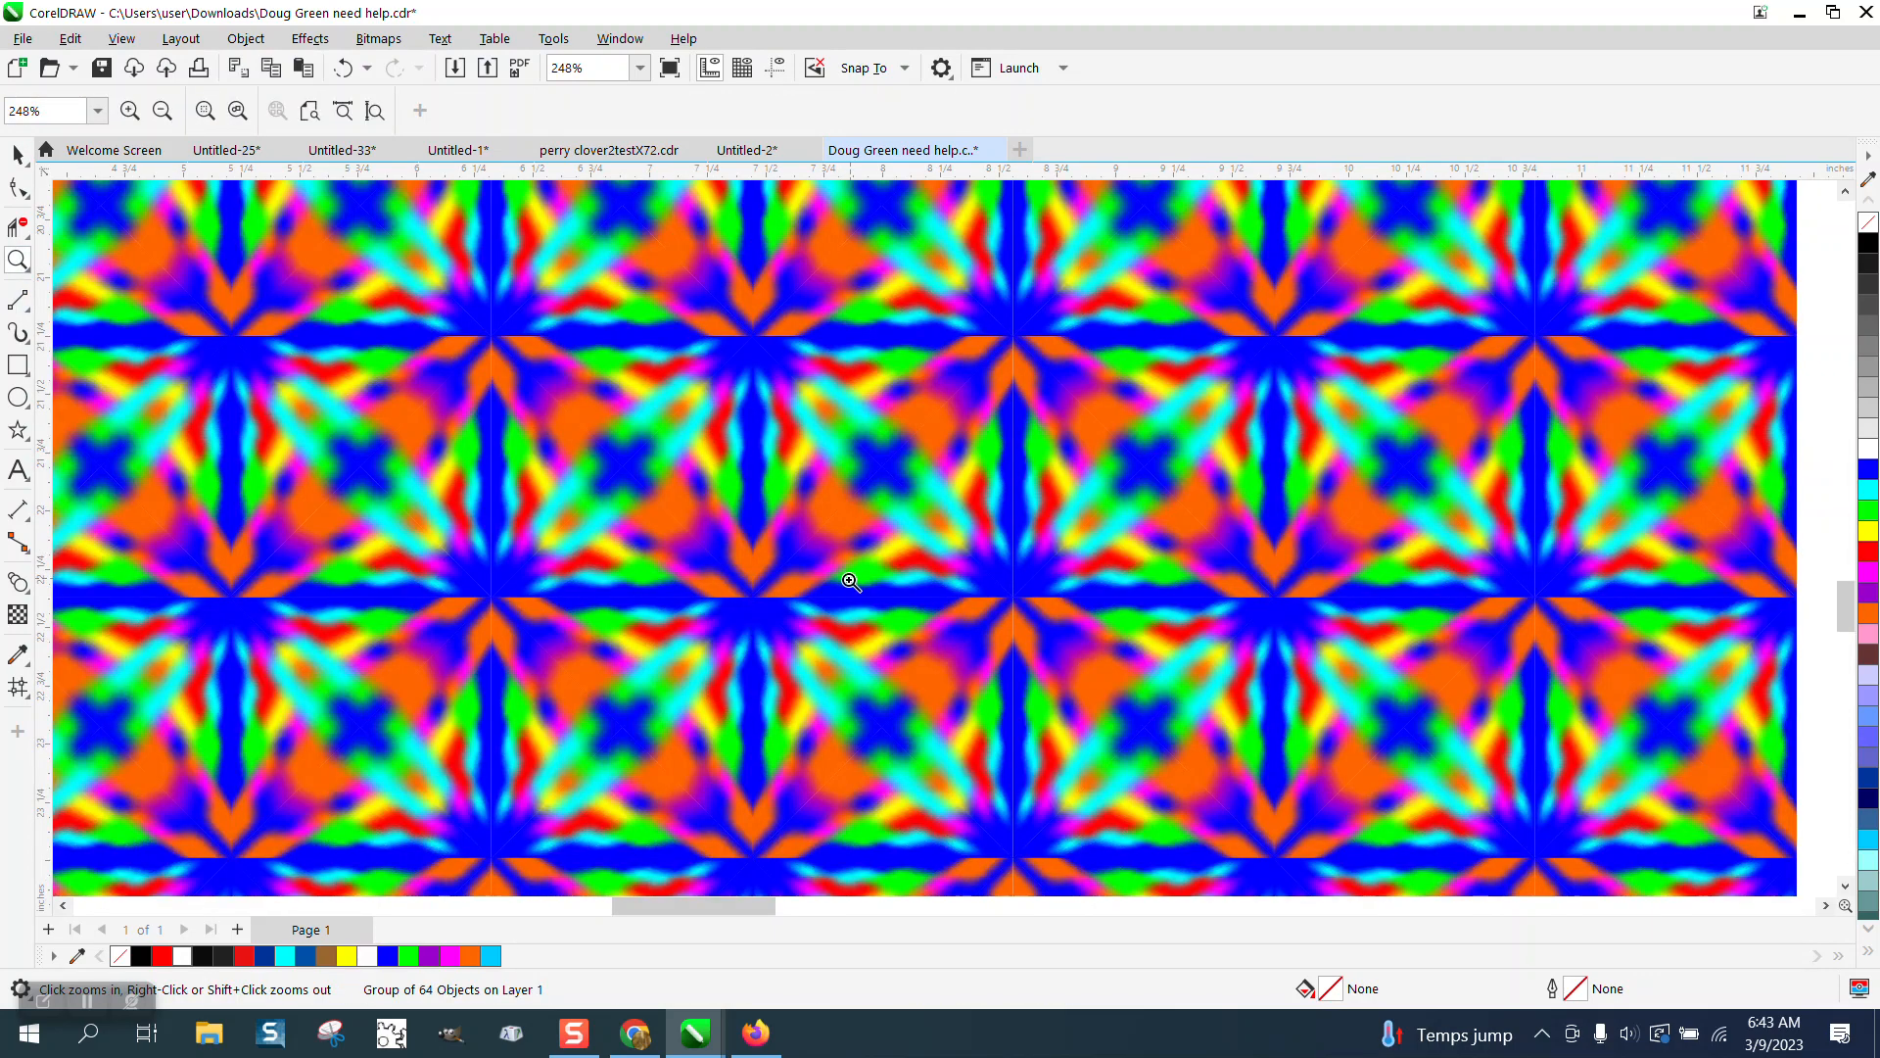
drag(684, 542, 784, 634)
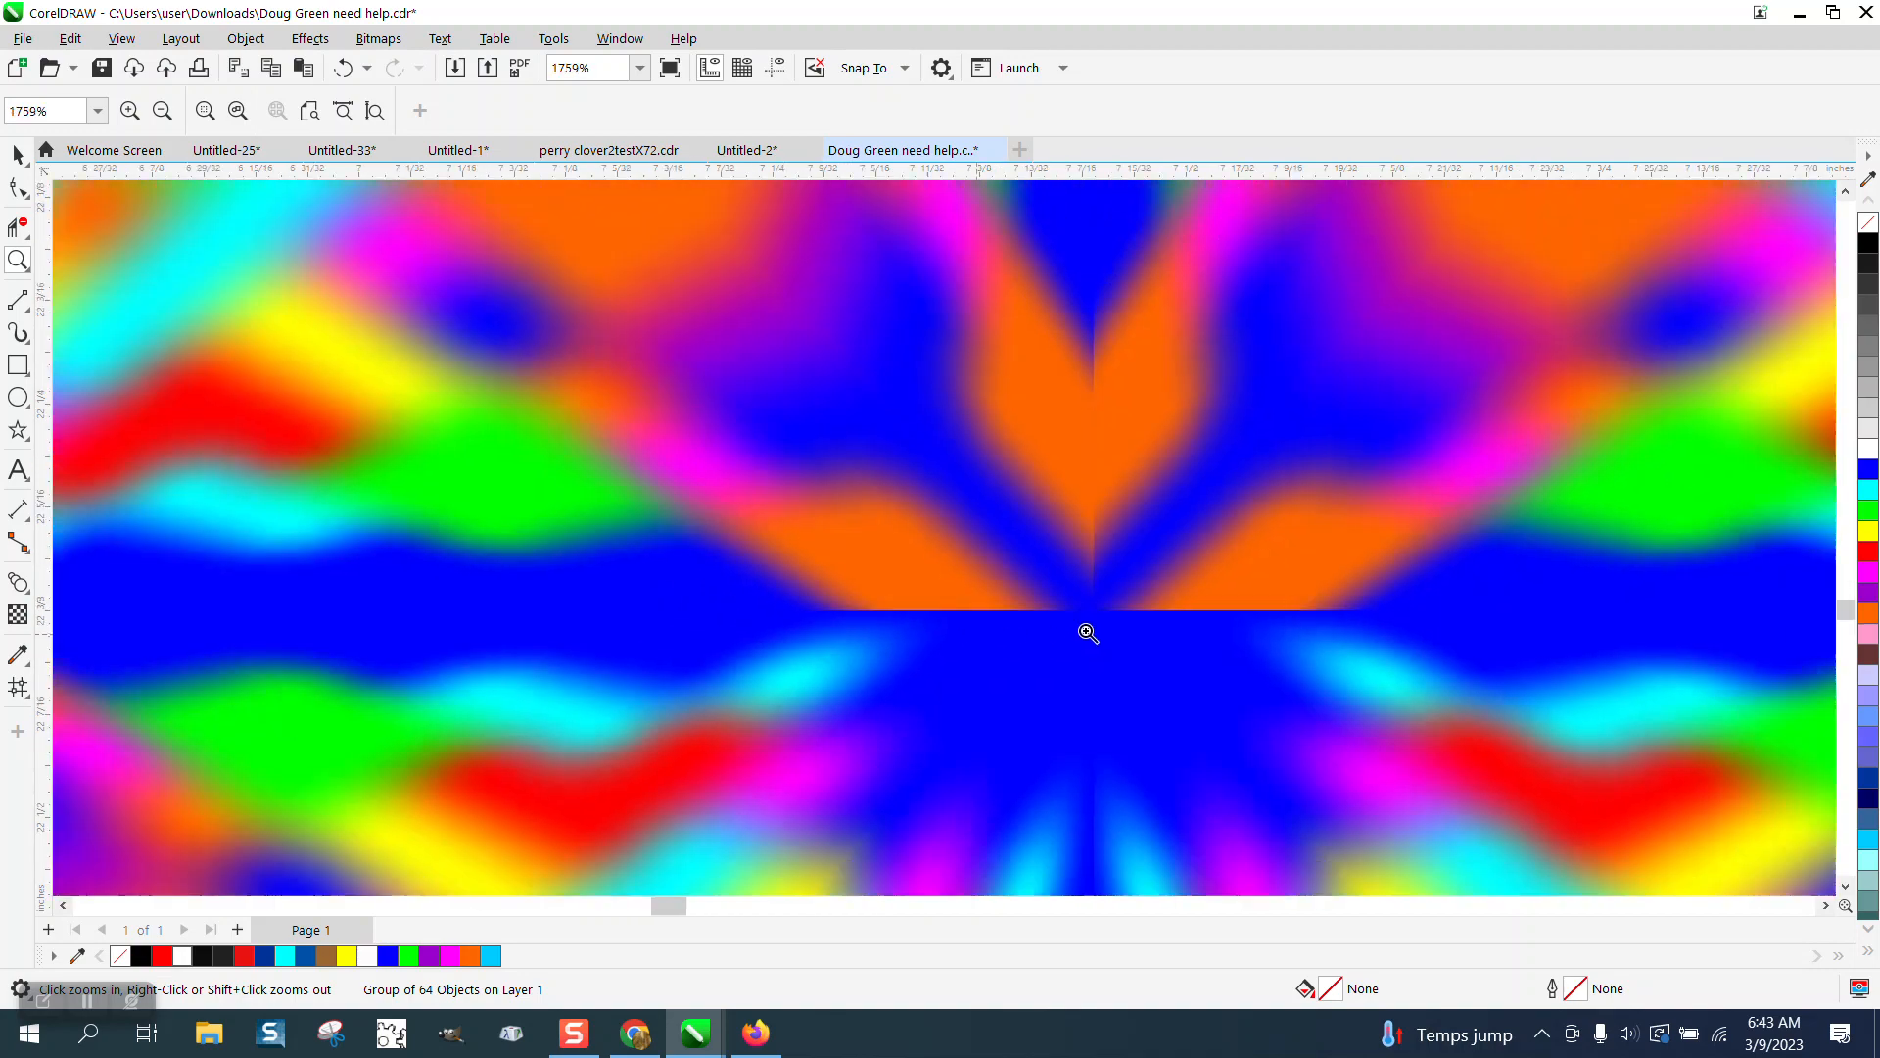
scroll(1087, 631, down, 5)
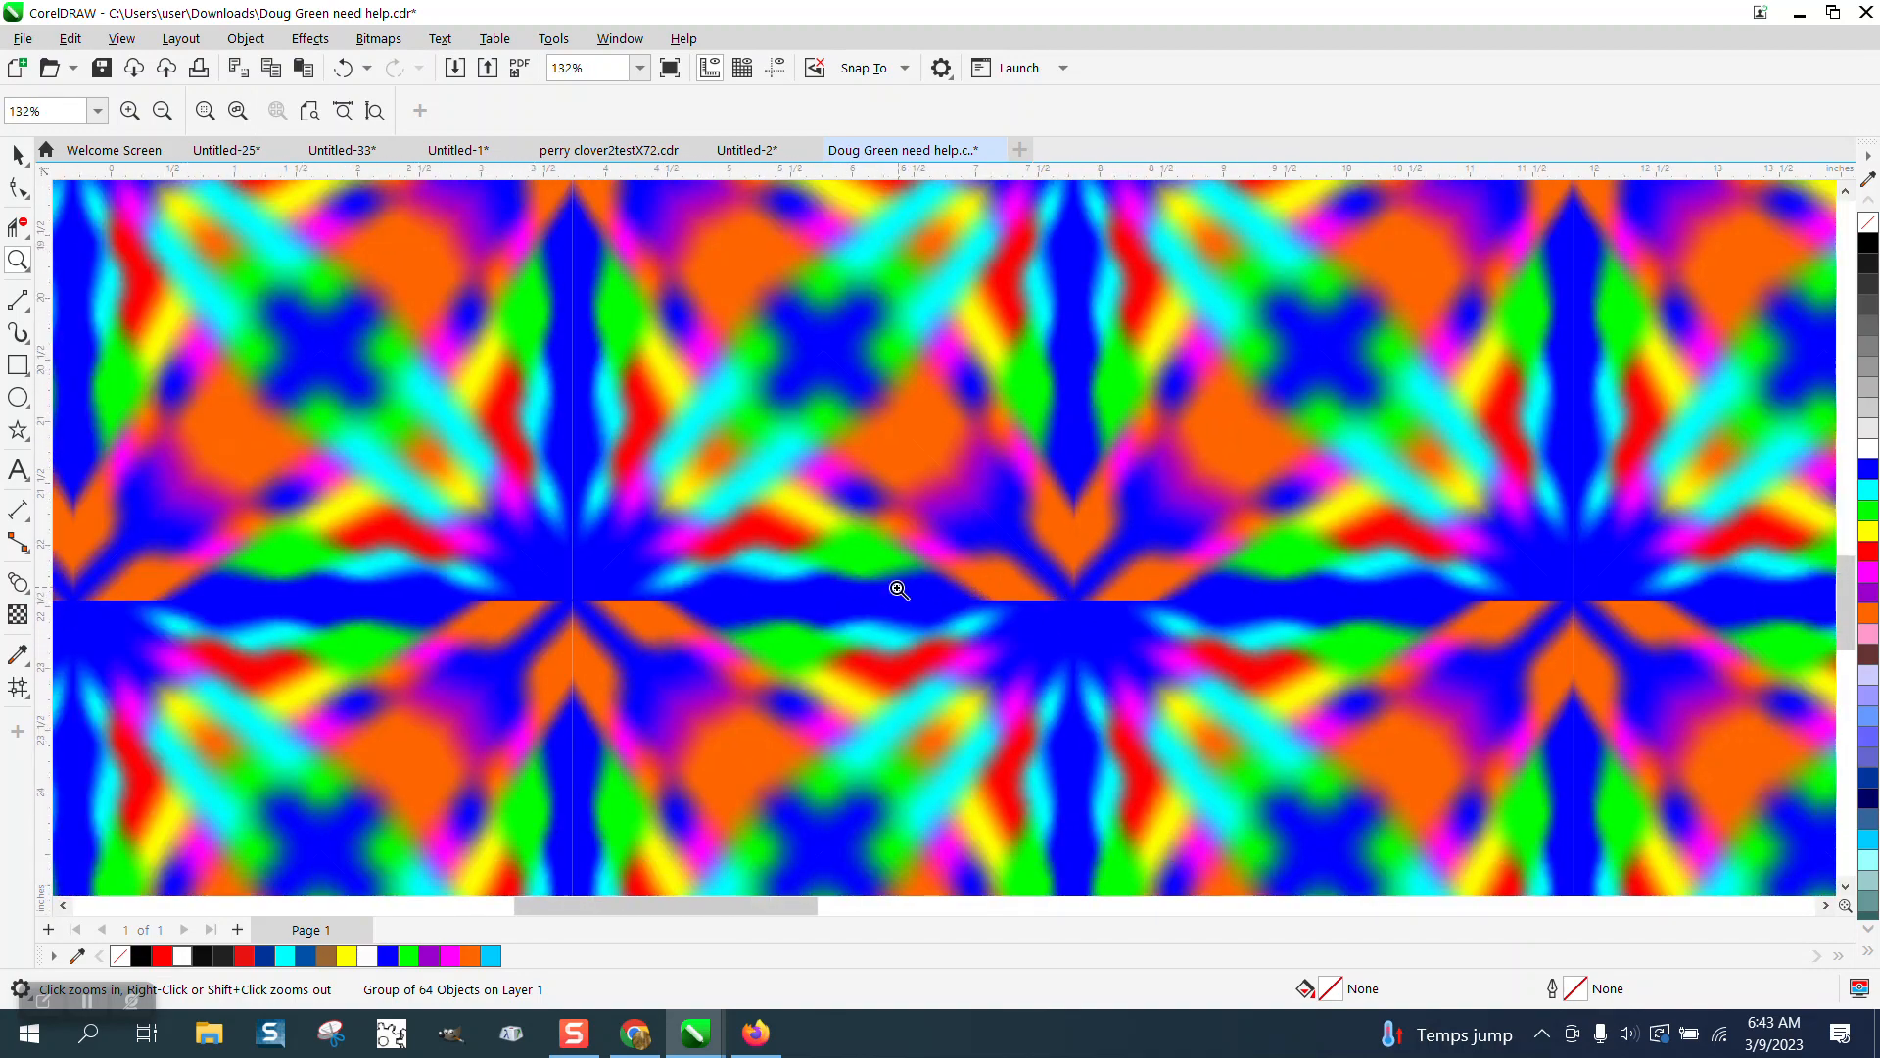
scroll(842, 593, down, 1)
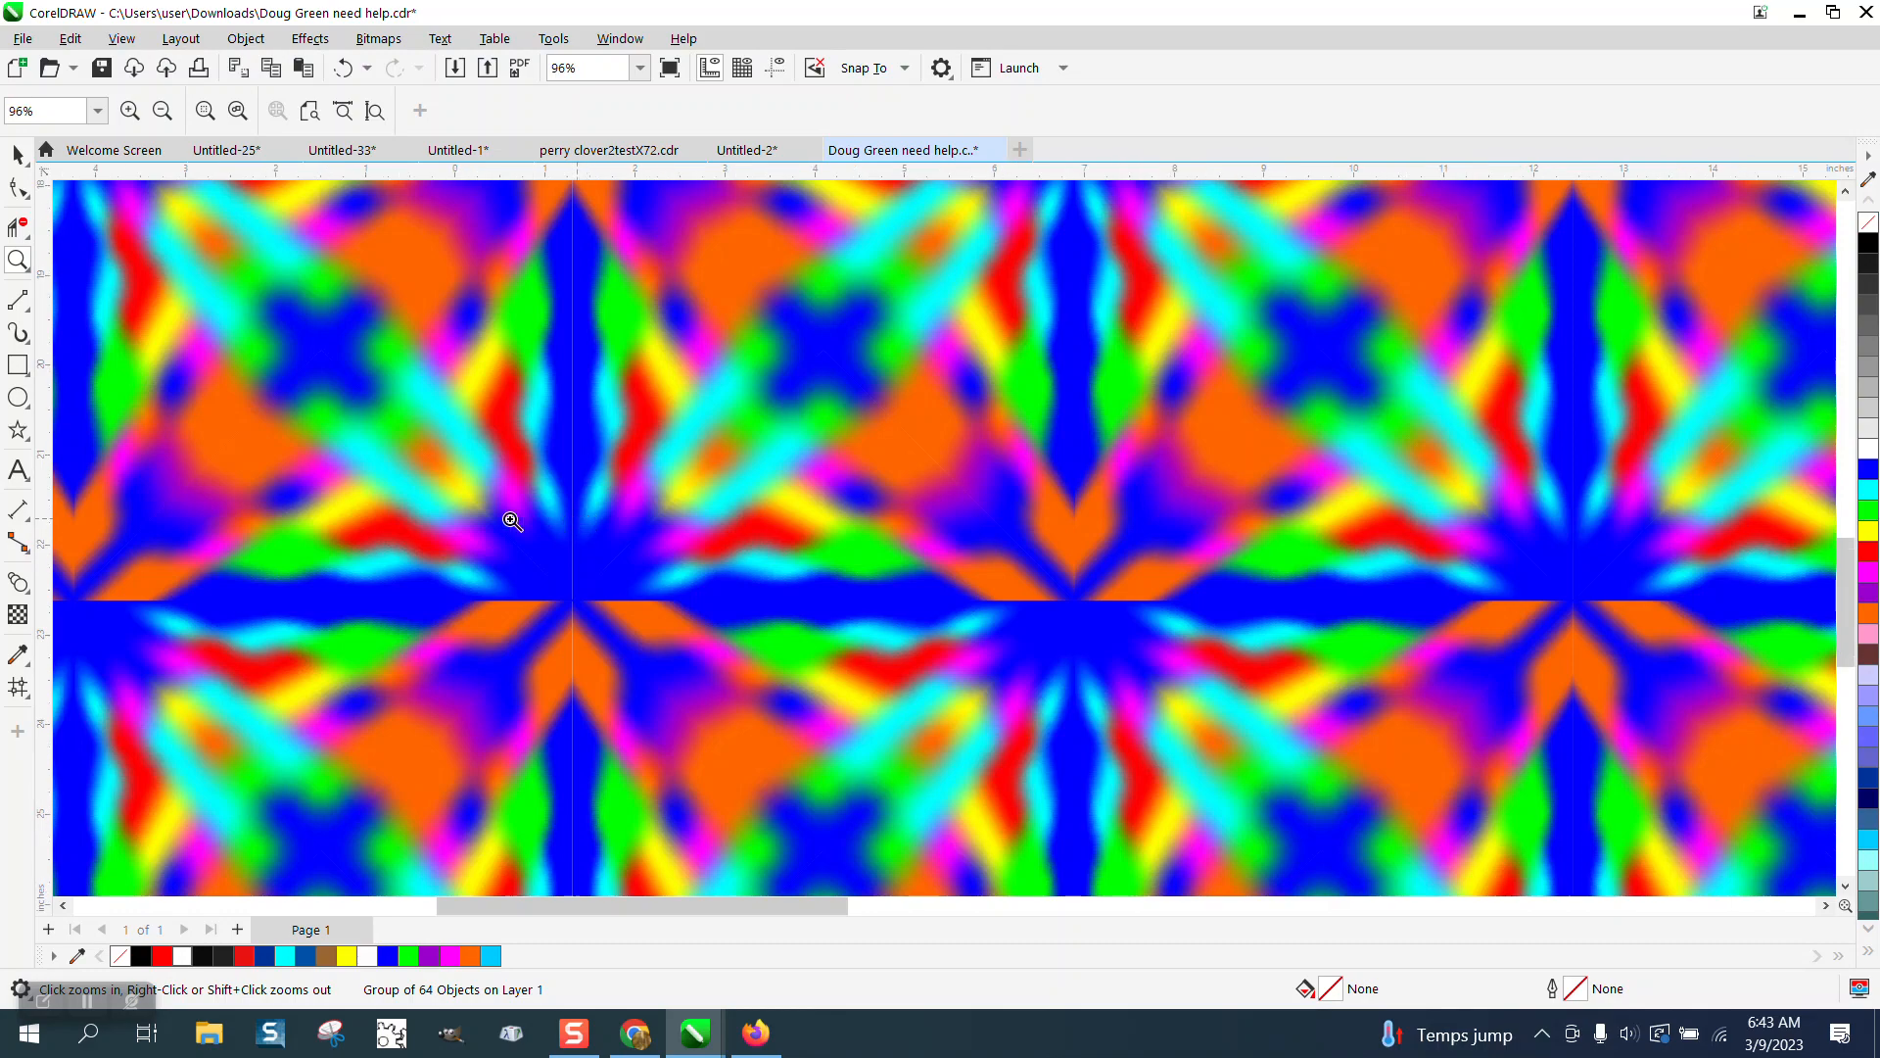
scroll(511, 521, down, 3)
scroll(479, 520, up, 2)
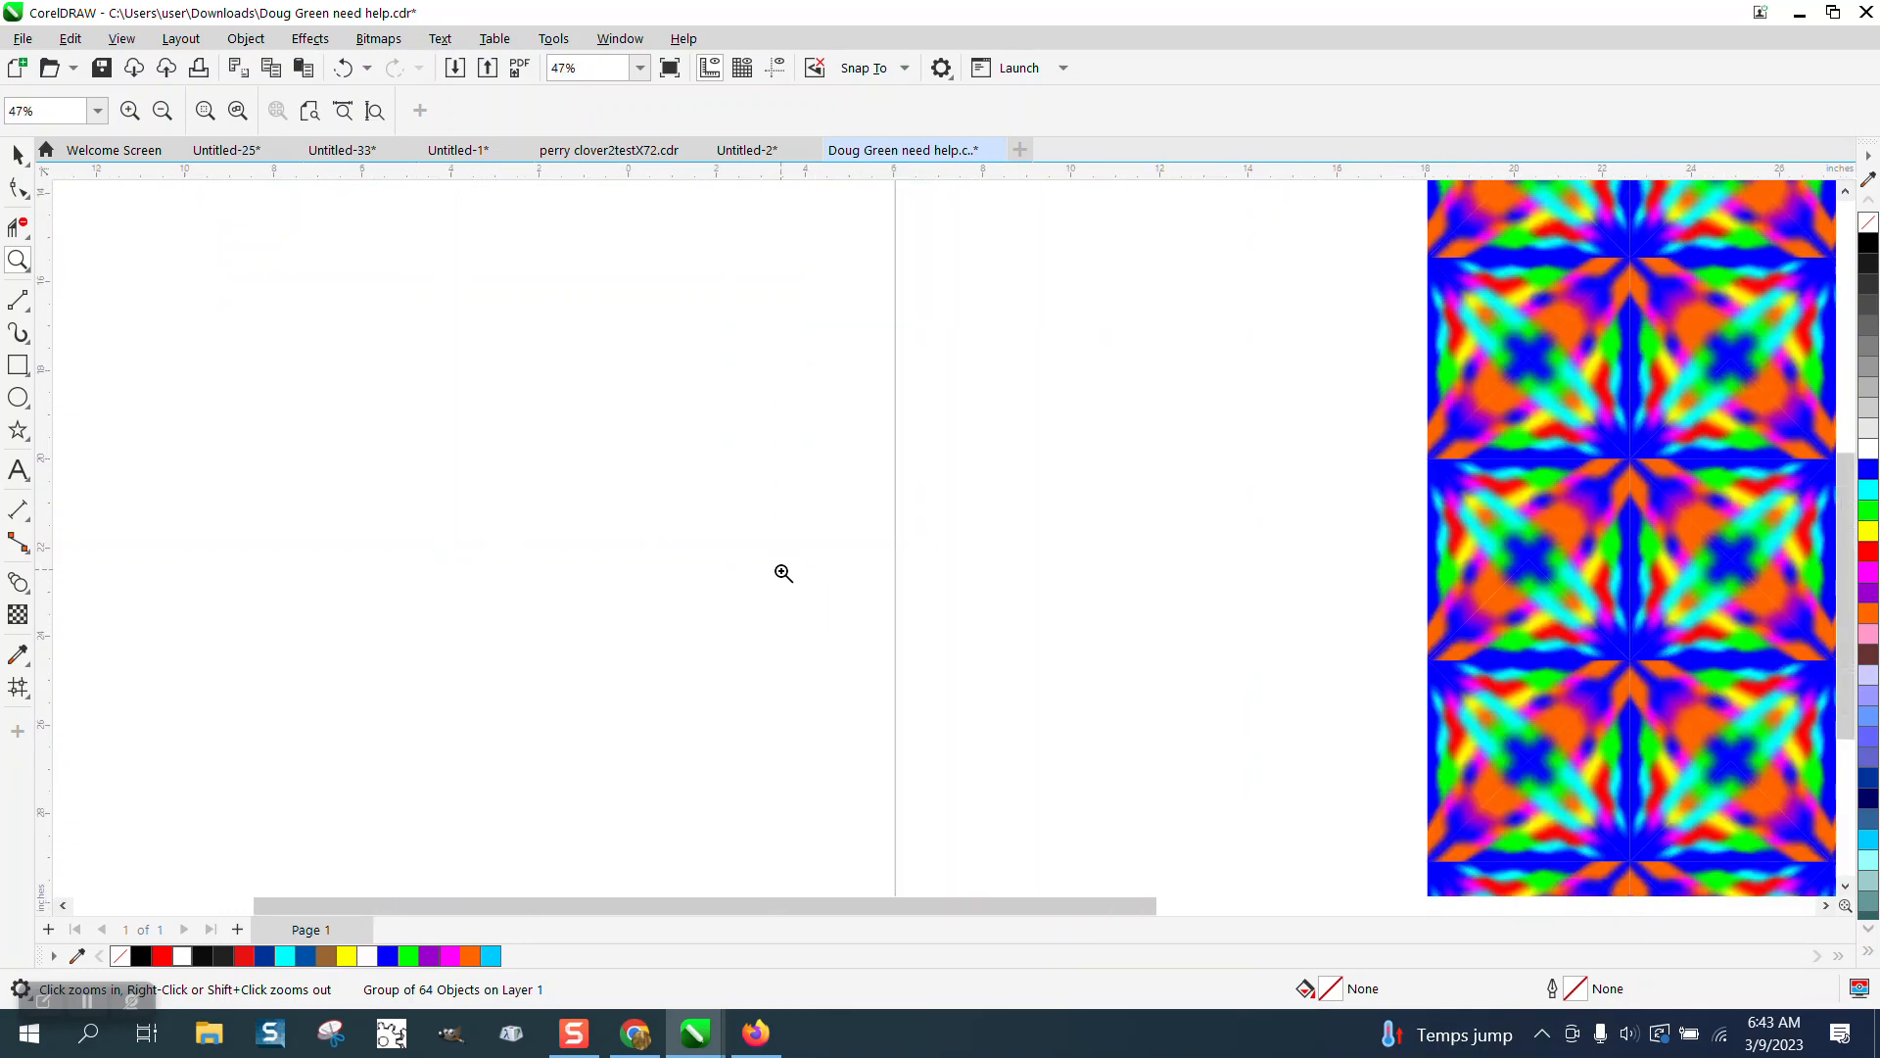
scroll(783, 573, down, 1)
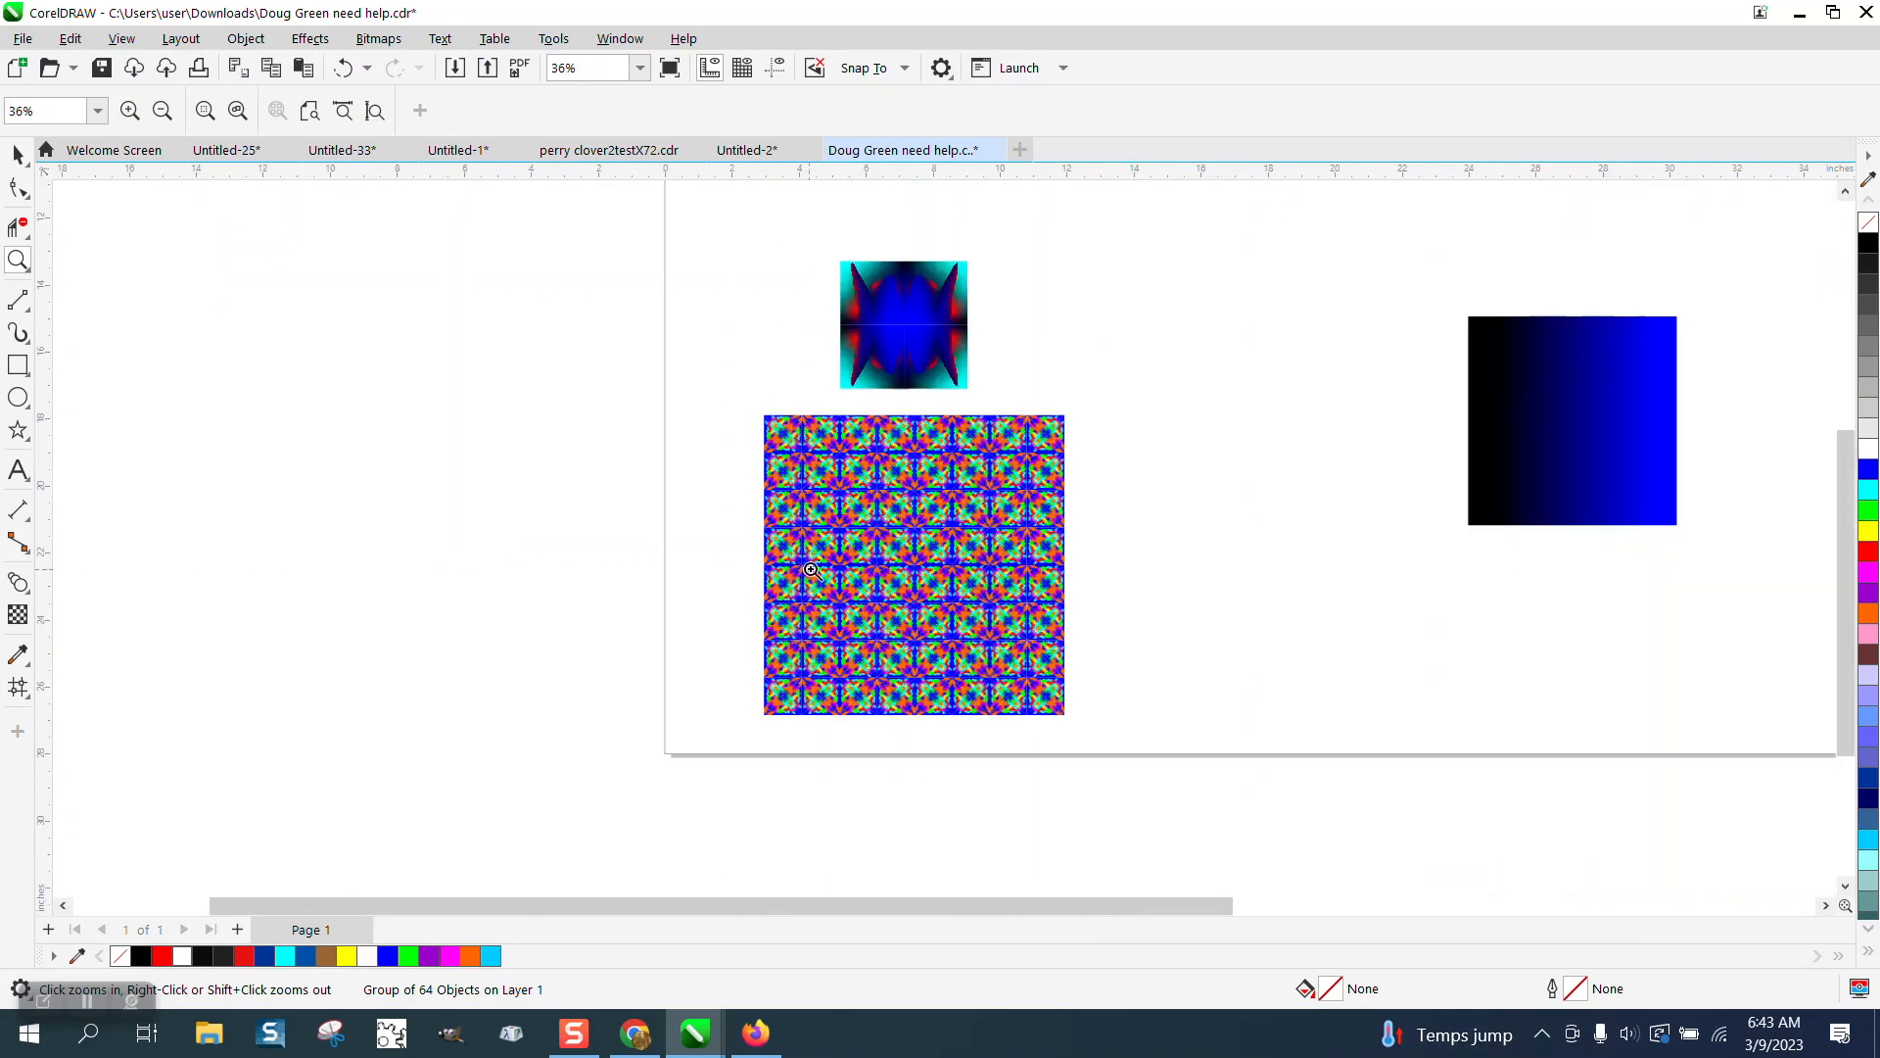
key(F4)
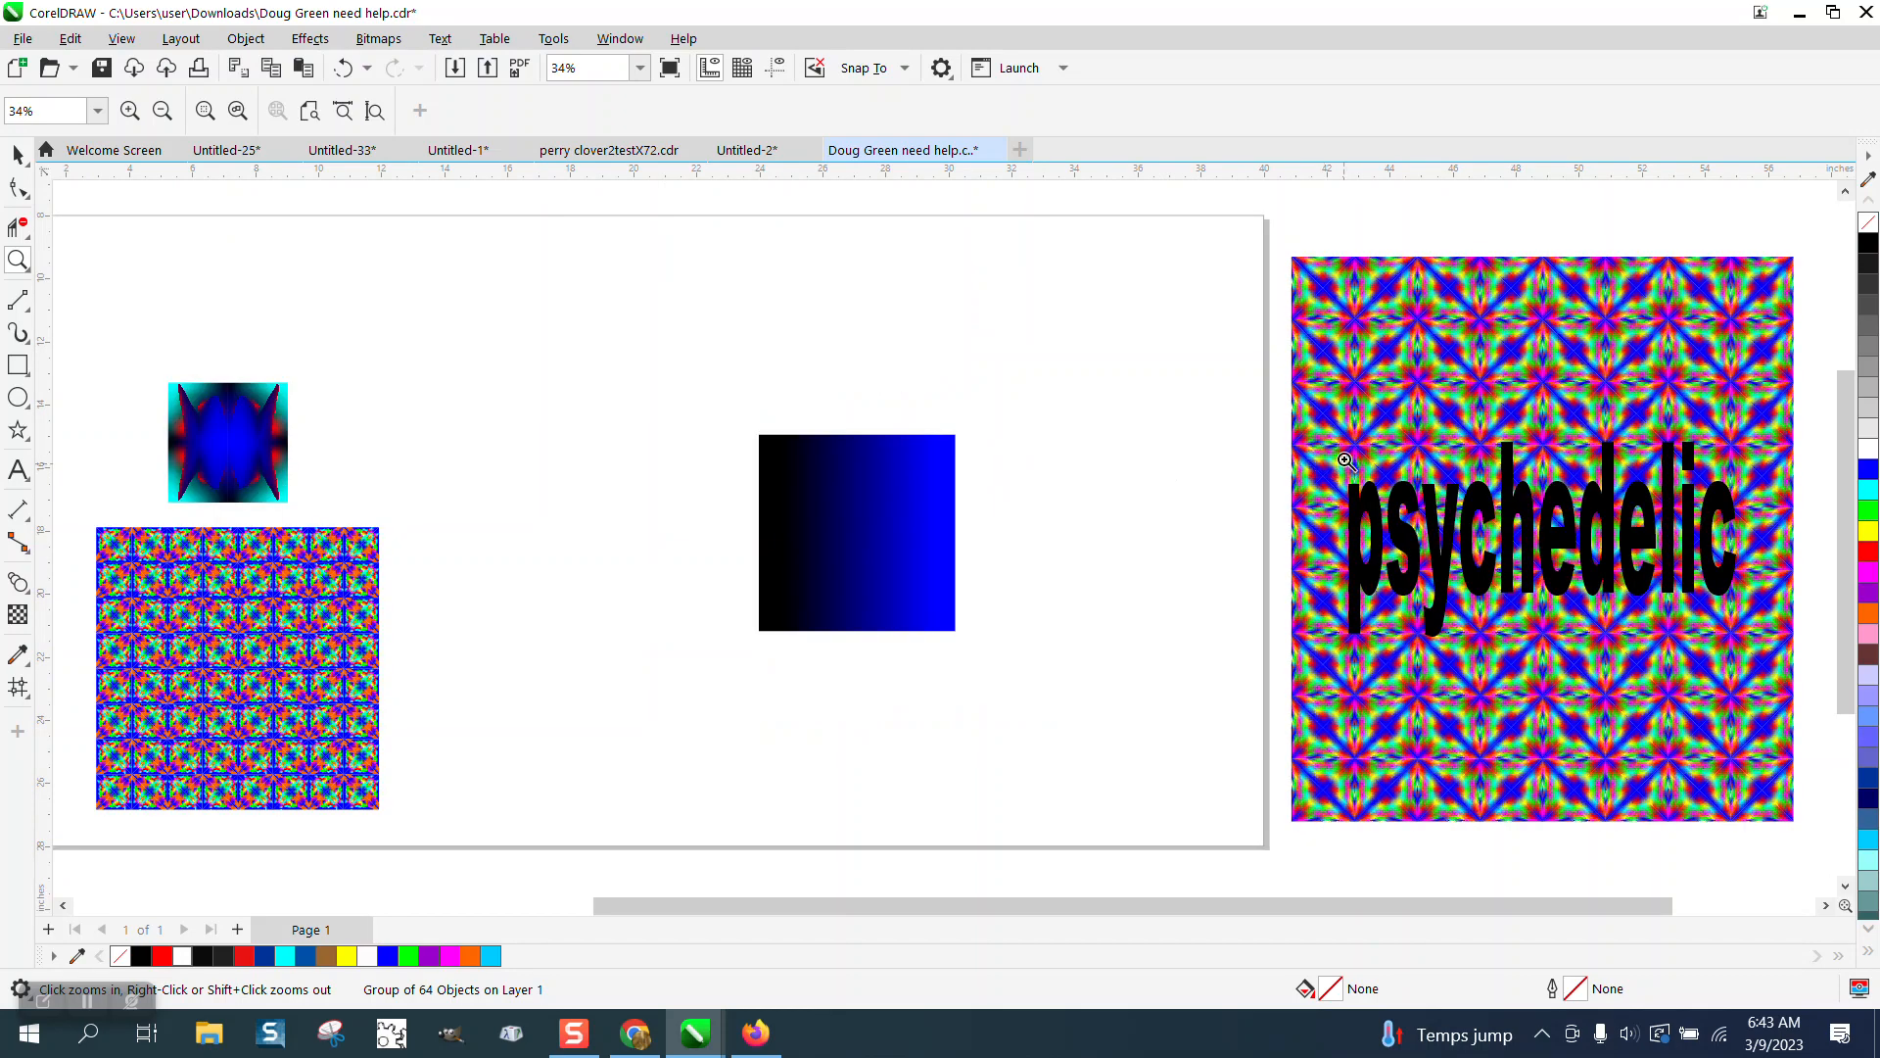
drag(1330, 459, 1573, 659)
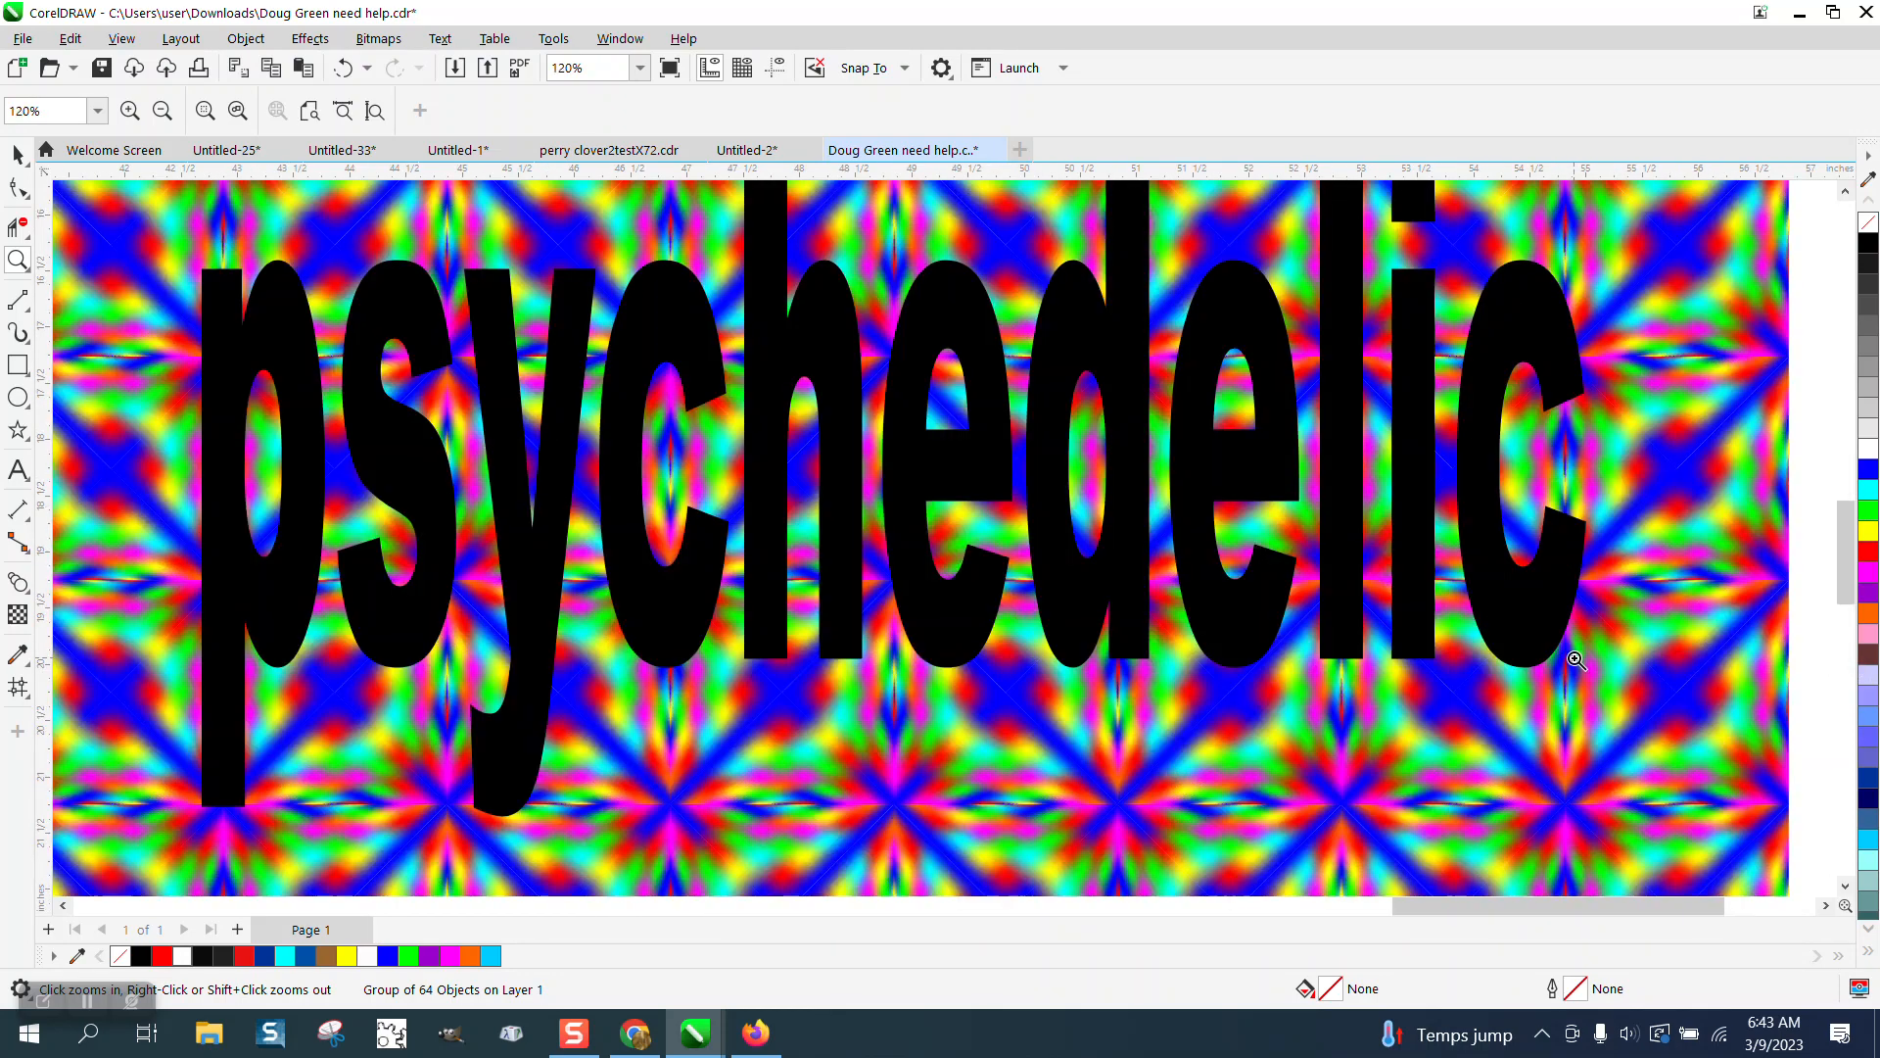